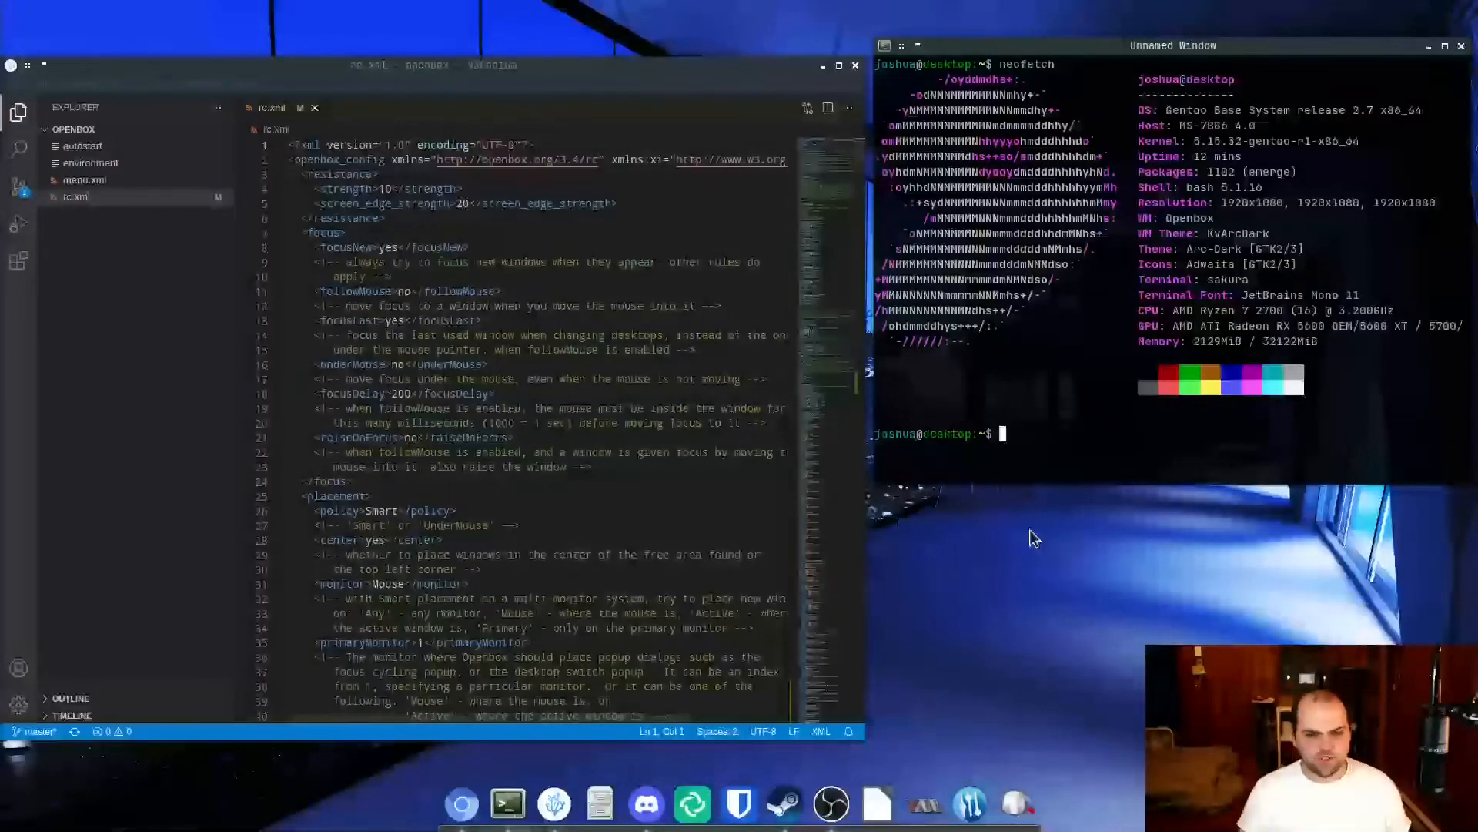
Open a new Sakura terminal window over the editor and close it again.
{"action": "left_click", "coordinate": [508, 803]}
{"action": "left_click_drag", "start_coordinate": [1052, 468], "coordinate": [798, 395]}
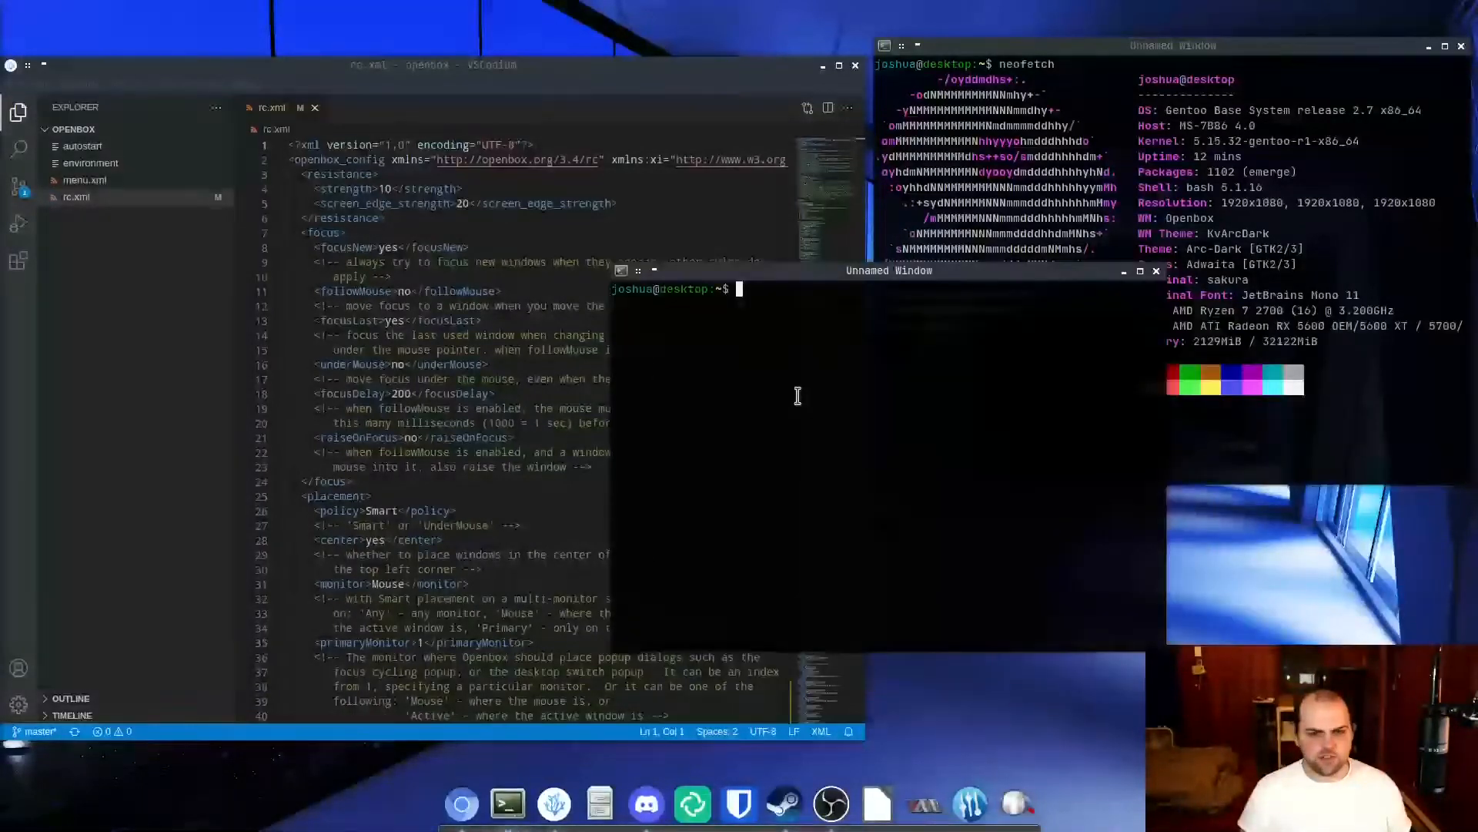
{"action": "key", "text": "alt+F4"}
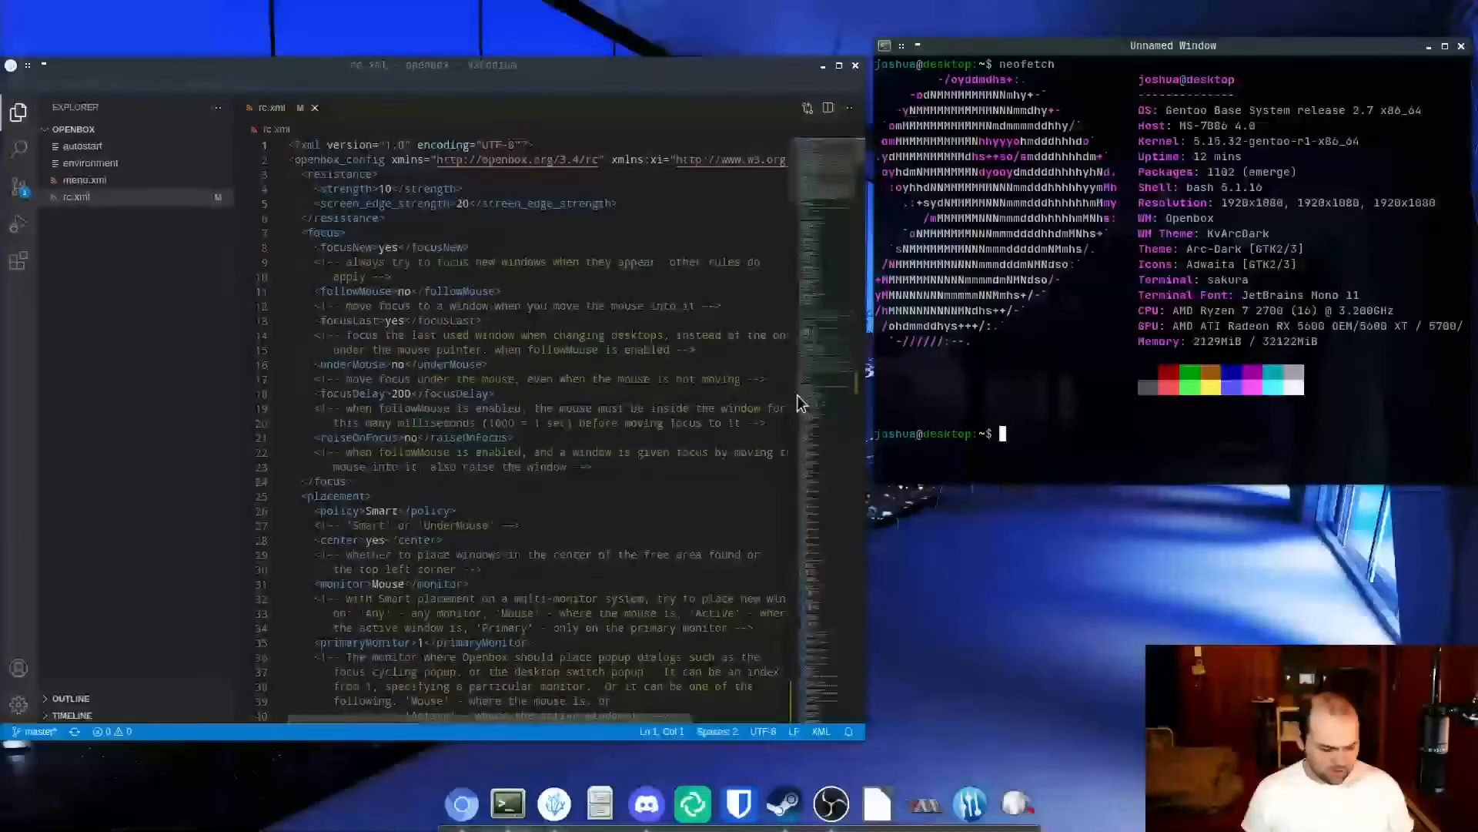
Bring up the application launcher and dismiss it without starting anything.
{"action": "key", "text": "super"}
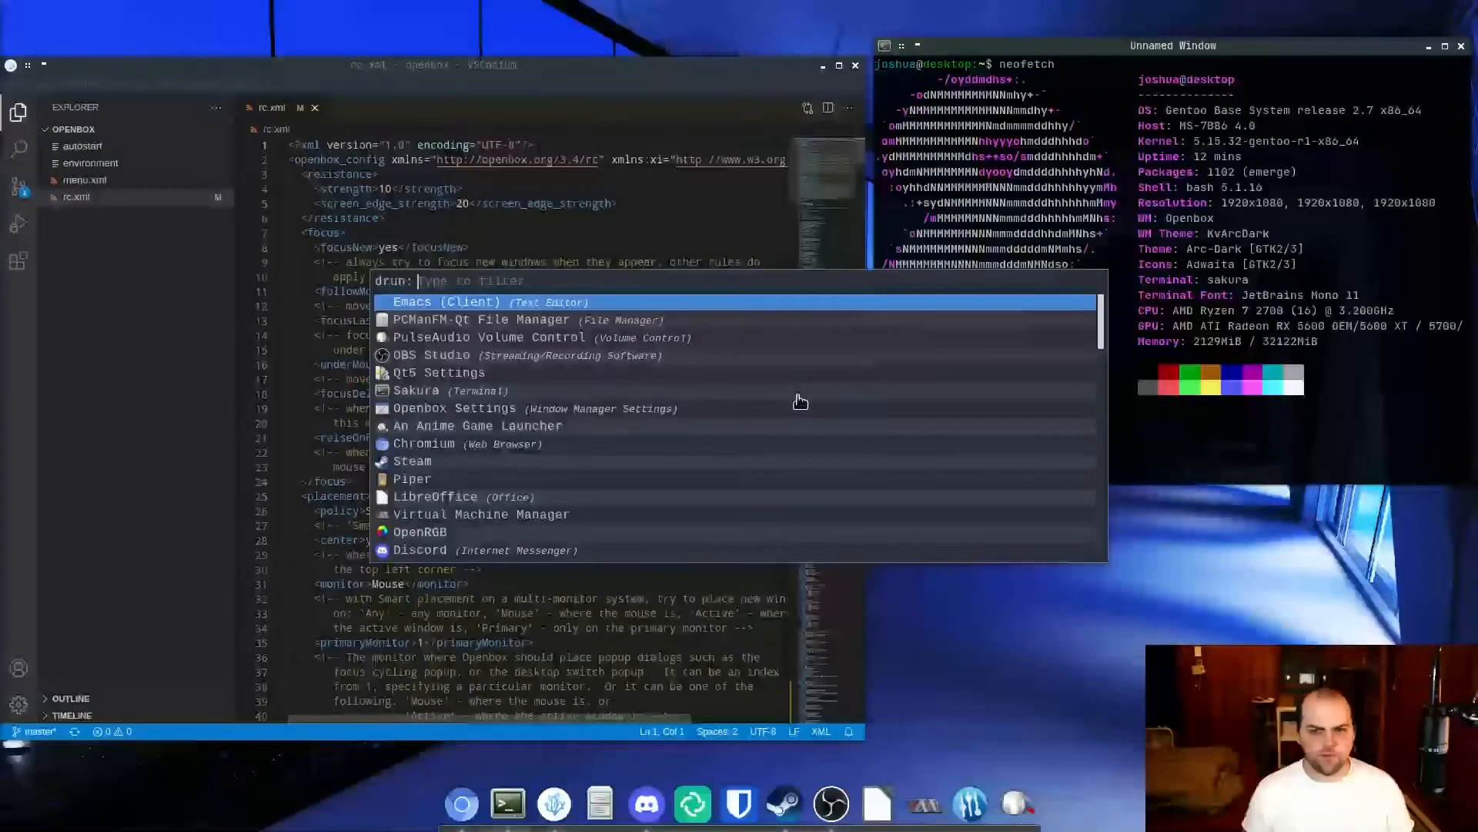
{"action": "key", "text": "Escape"}
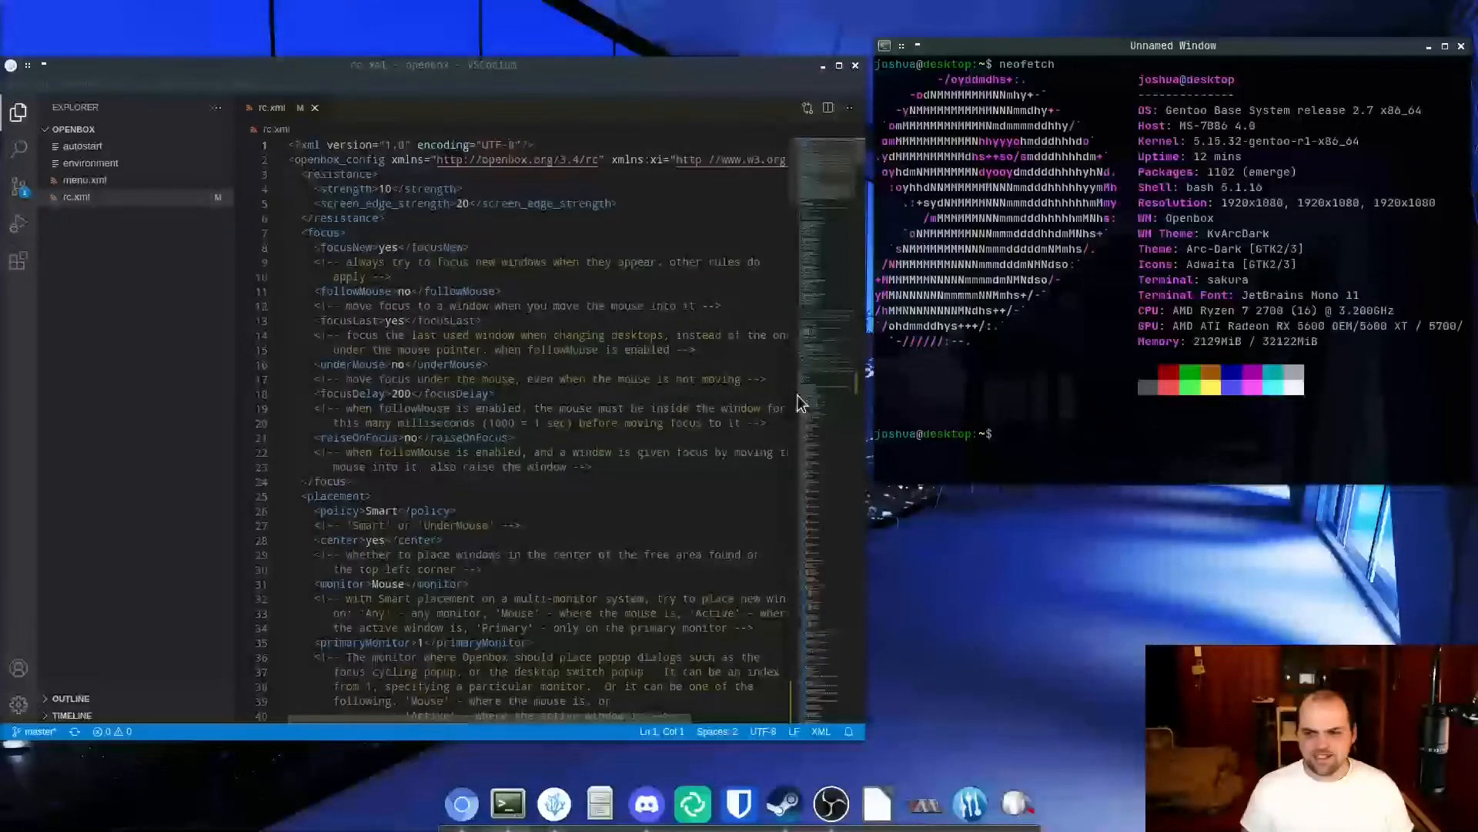
Activate the VSCodium window showing rc.xml and maximize it.
{"action": "left_click", "coordinate": [527, 261]}
{"action": "left_click", "coordinate": [528, 261]}
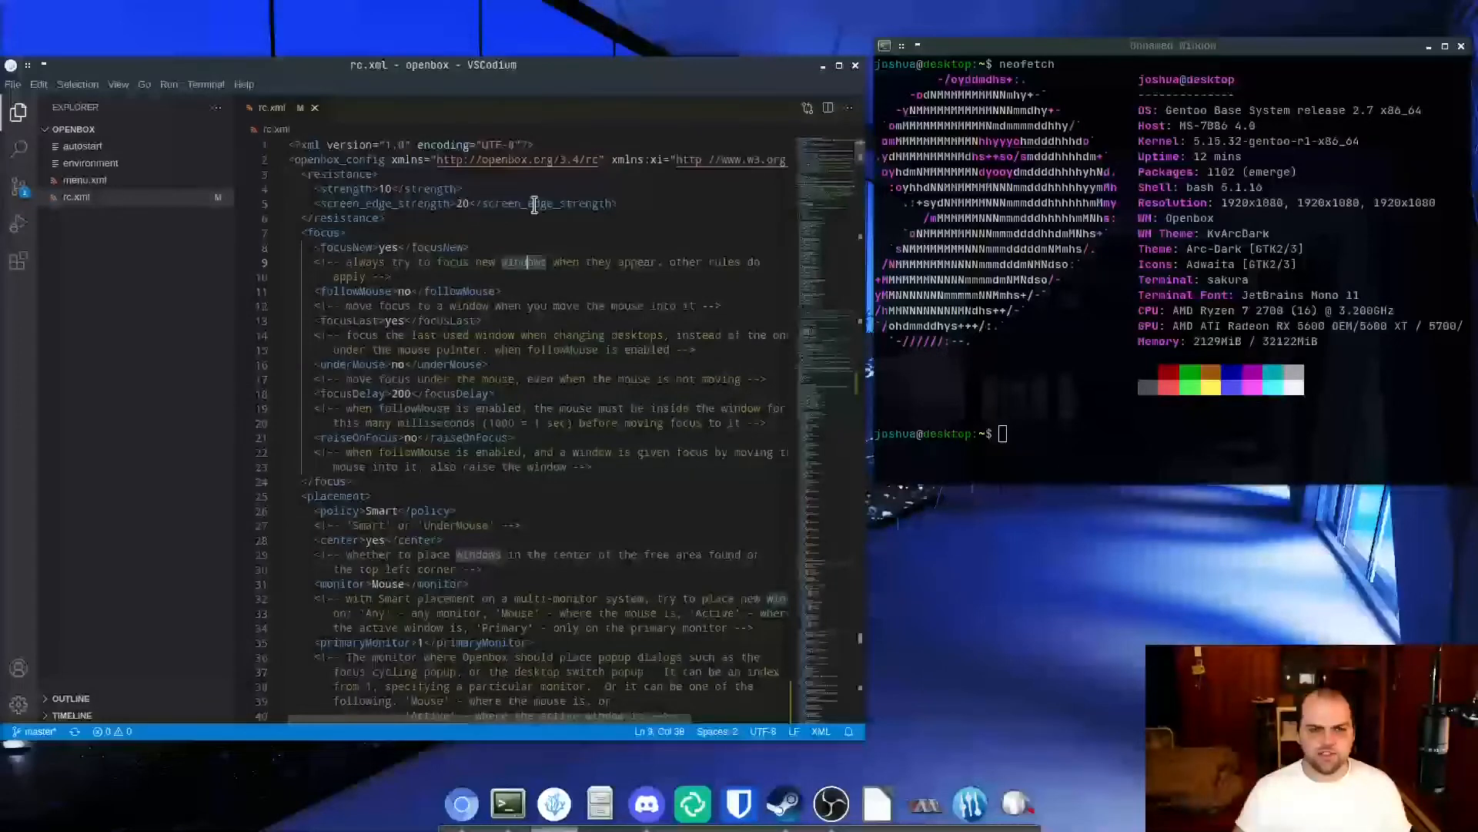
{"action": "left_click", "coordinate": [839, 64]}
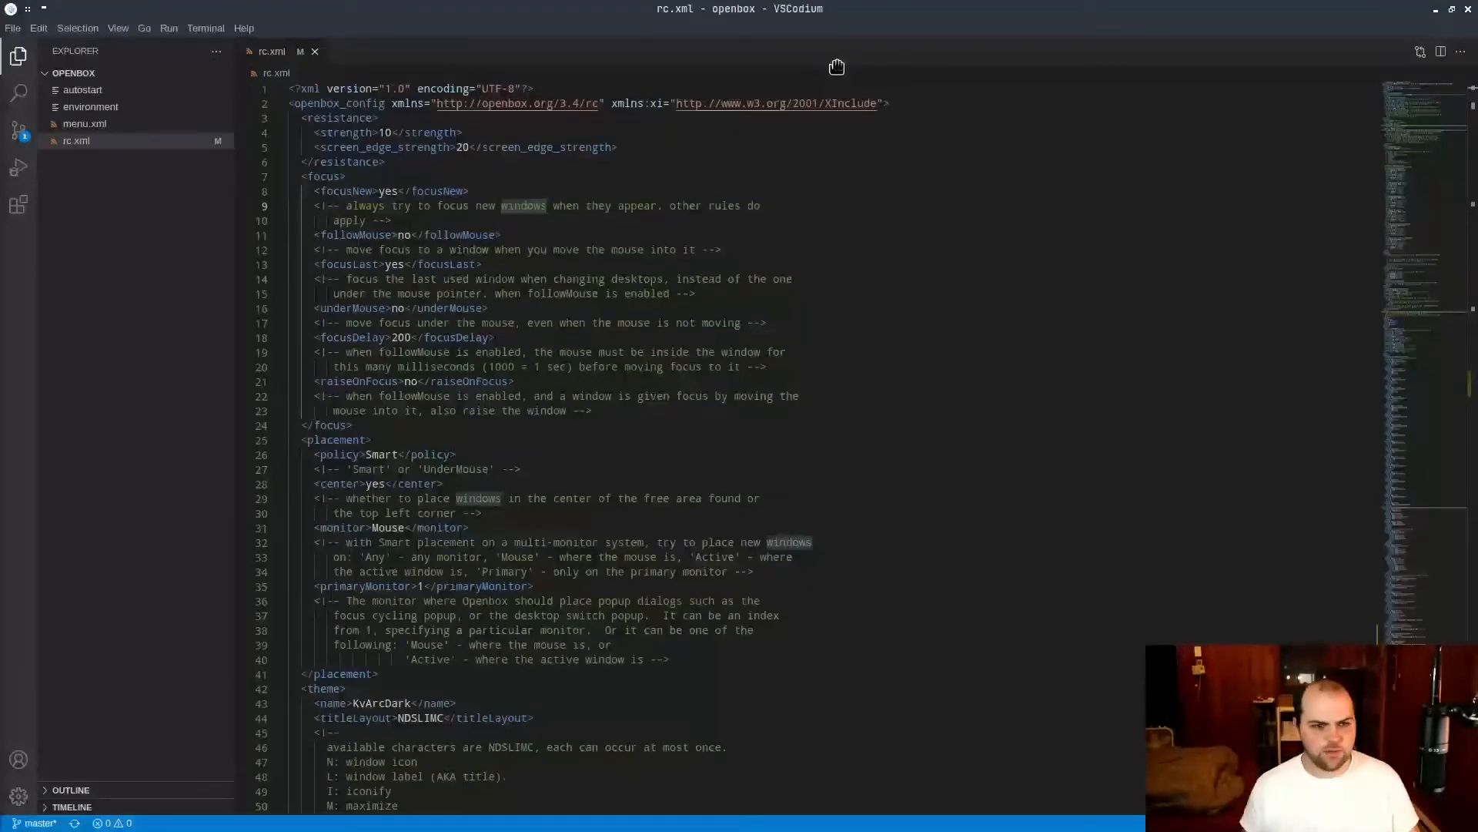
Look over the extent of rc.xml by going to its end and back to its first line.
{"action": "left_click", "coordinate": [695, 337]}
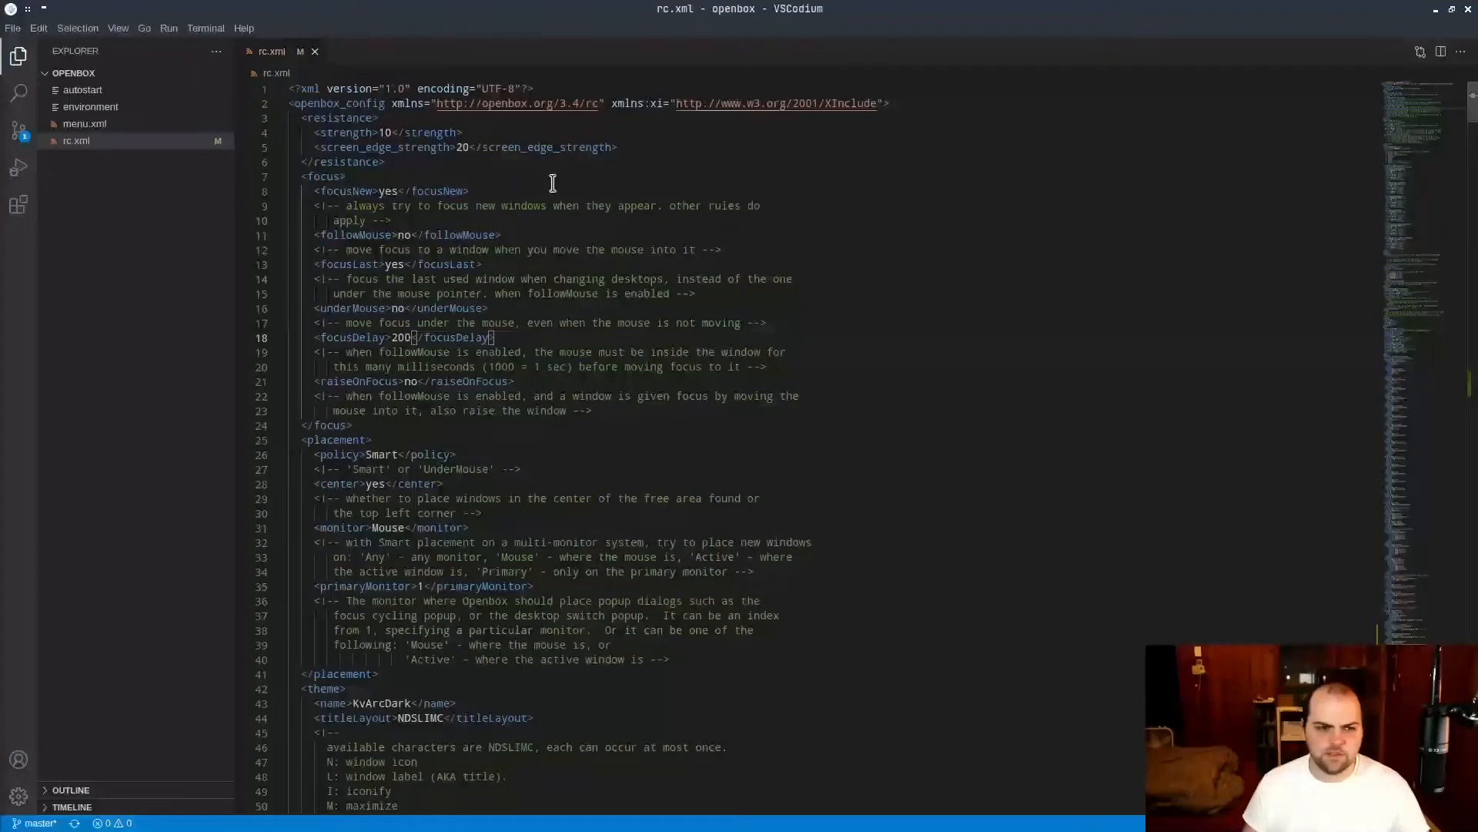
{"action": "key", "text": "ctrl+Home"}
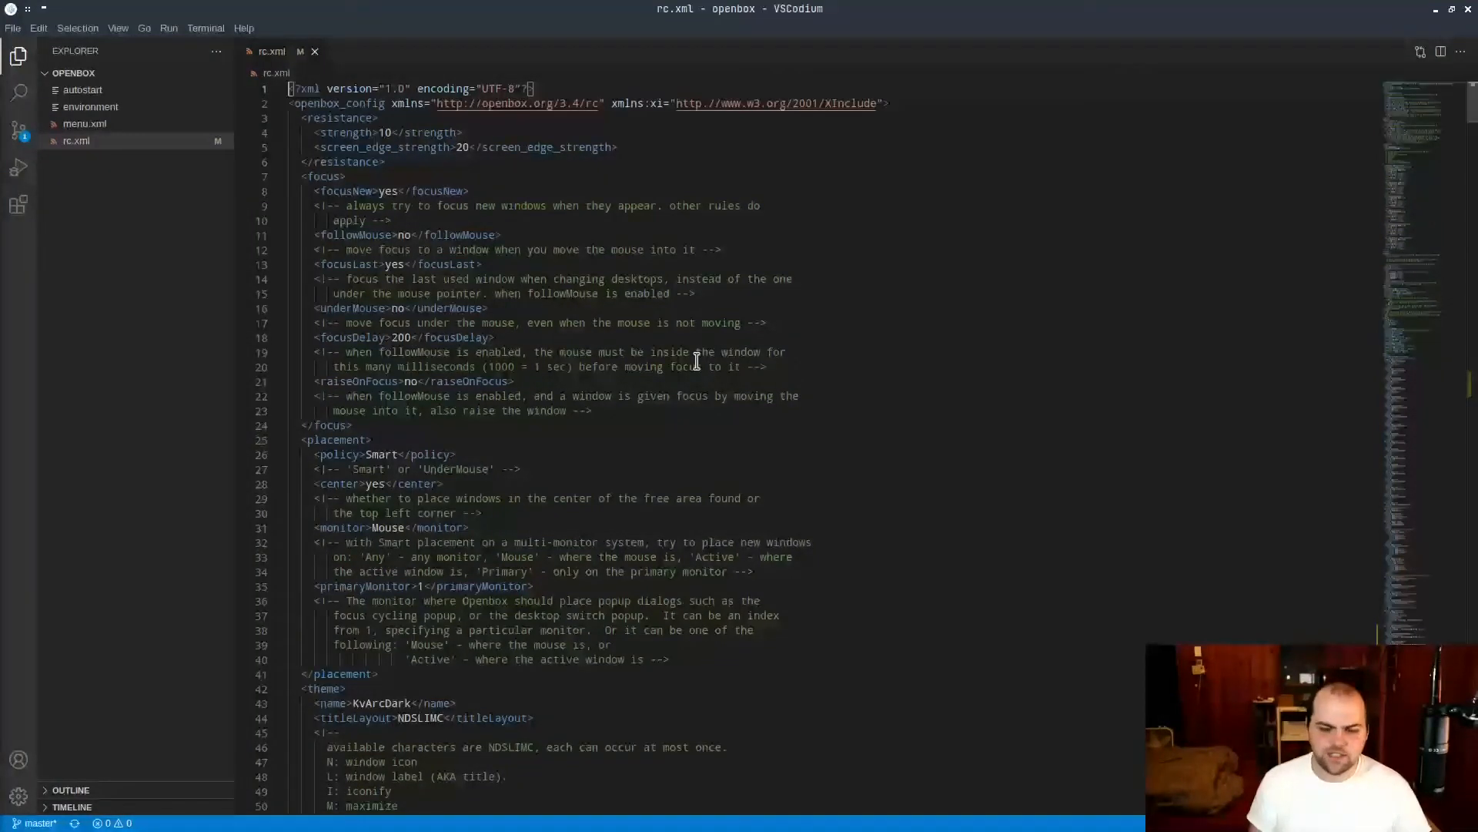
{"action": "key", "text": "ctrl+End"}
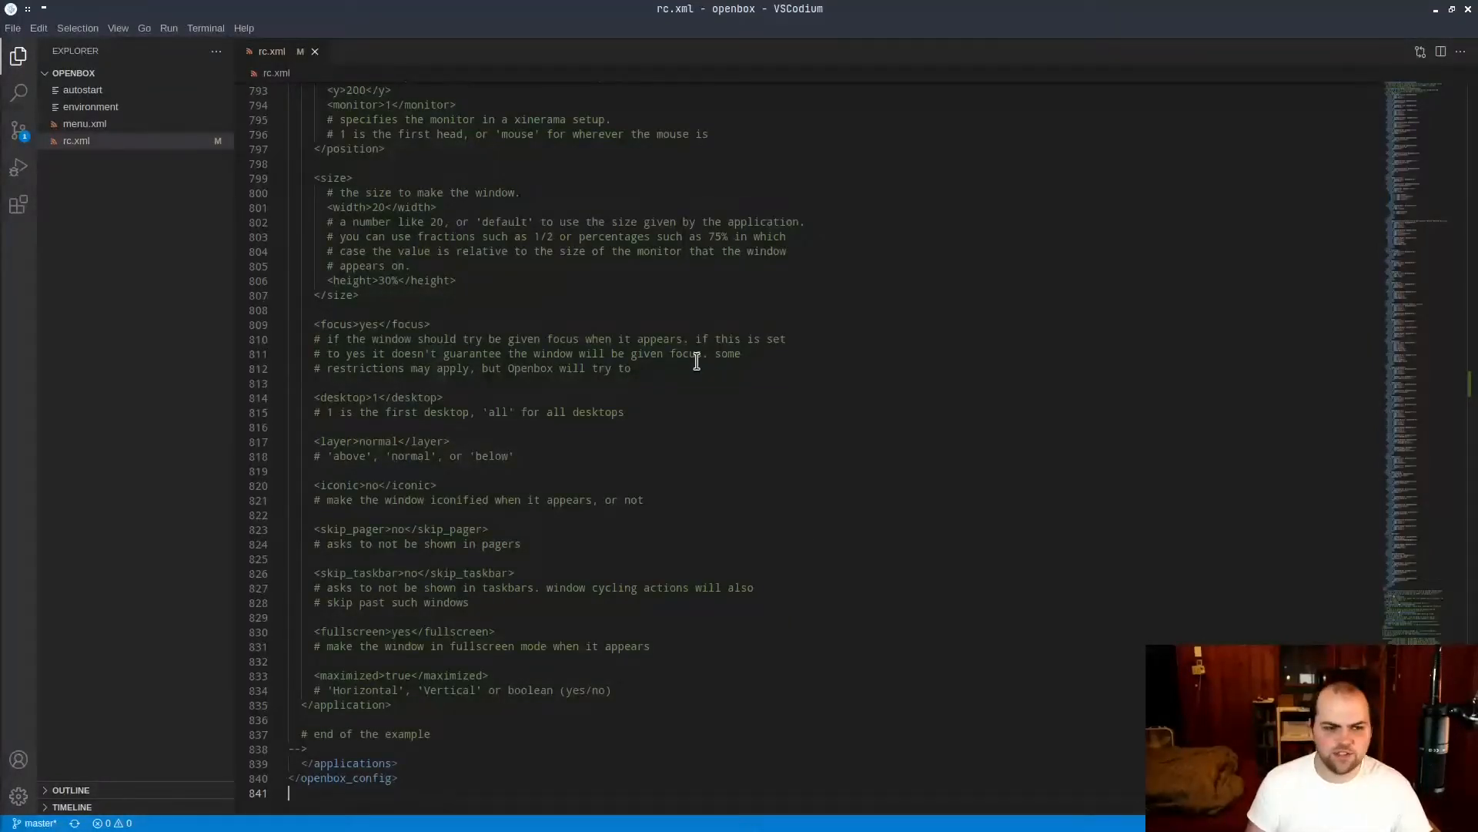
{"action": "key", "text": "ctrl+Home"}
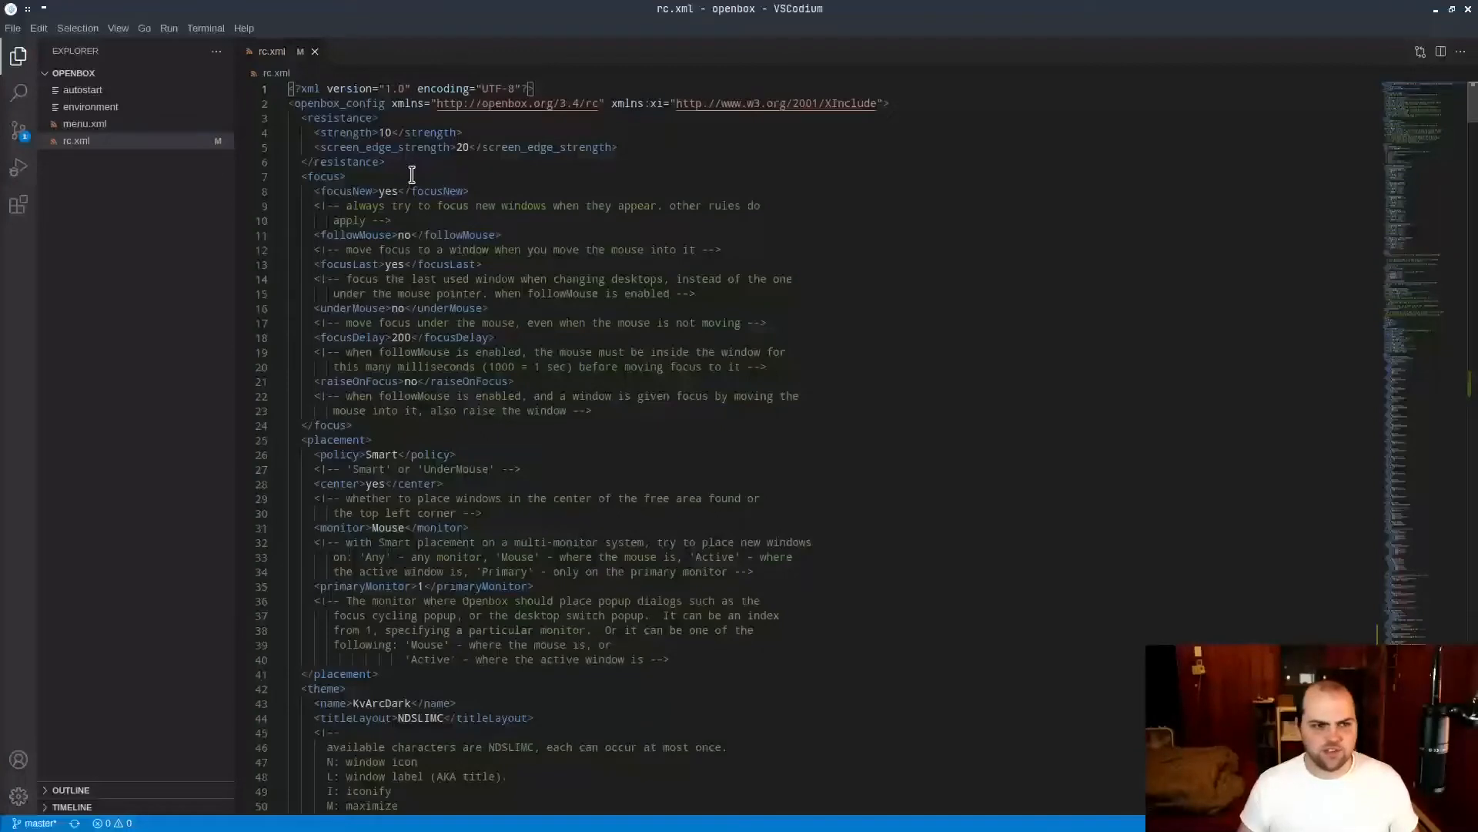
Enlarge the editor's interface and text so rc.xml is easier to read.
{"action": "left_click", "coordinate": [439, 204]}
{"action": "key", "text": "ctrl+equal"}
{"action": "key", "text": "ctrl+equal"}
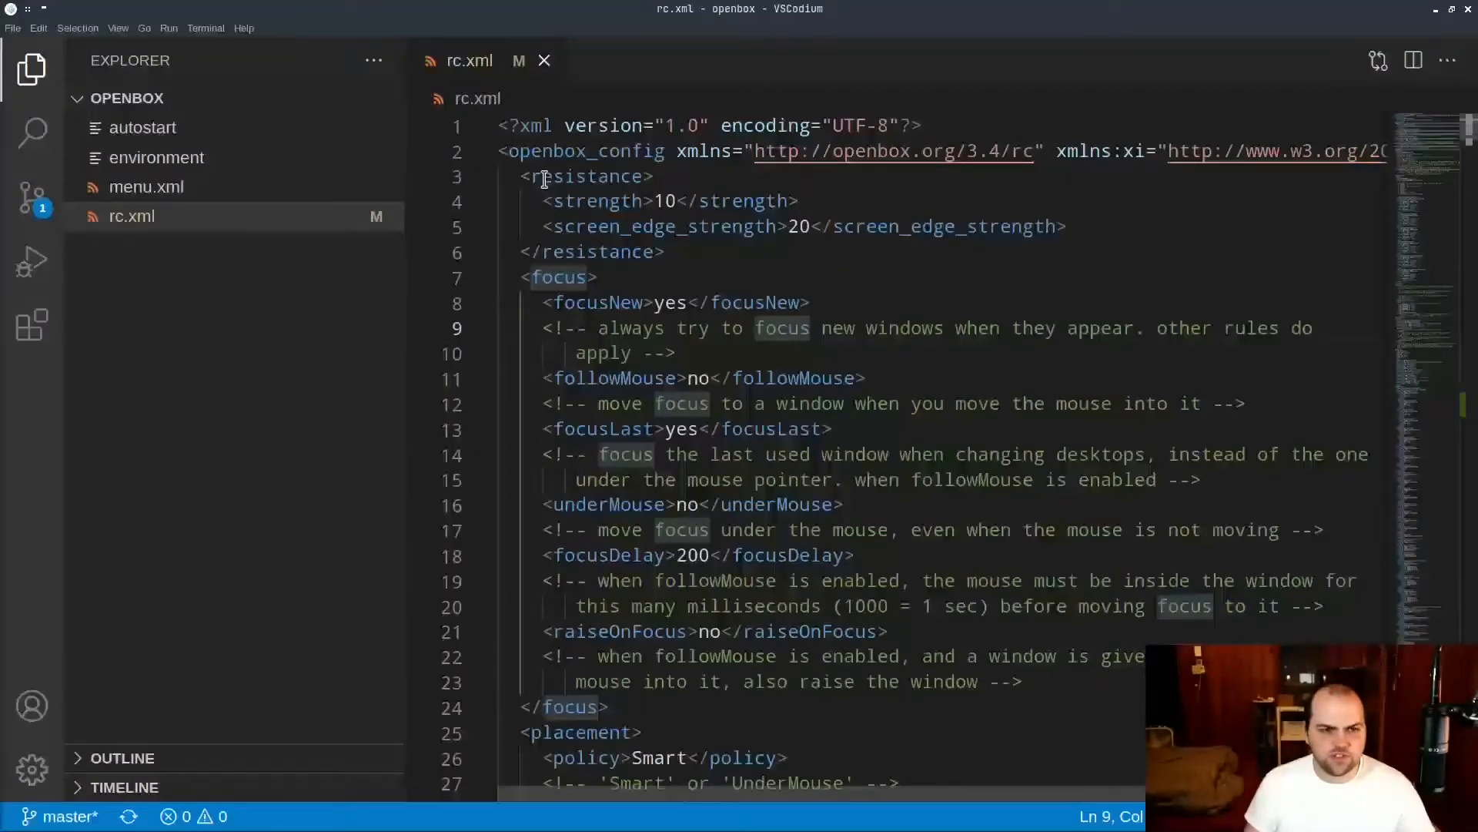
Examine the XML declaration and the openbox_config root element with its namespaces, fitting the whole line at a slightly smaller text size.
{"action": "left_click_drag", "start_coordinate": [521, 126], "coordinate": [882, 124]}
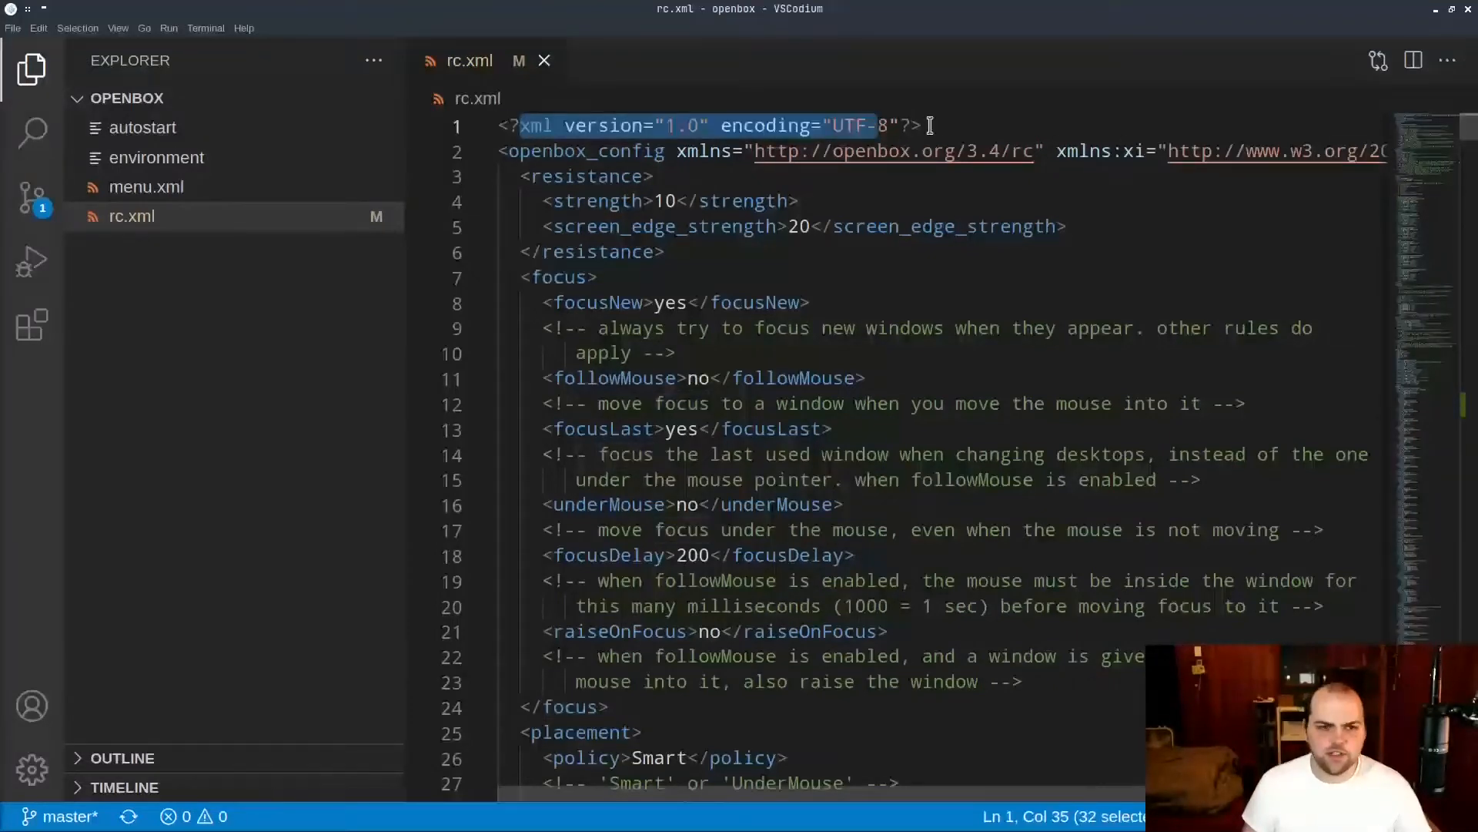
{"action": "left_click", "coordinate": [959, 127]}
{"action": "left_click_drag", "start_coordinate": [803, 127], "coordinate": [957, 154]}
{"action": "left_click", "coordinate": [848, 250]}
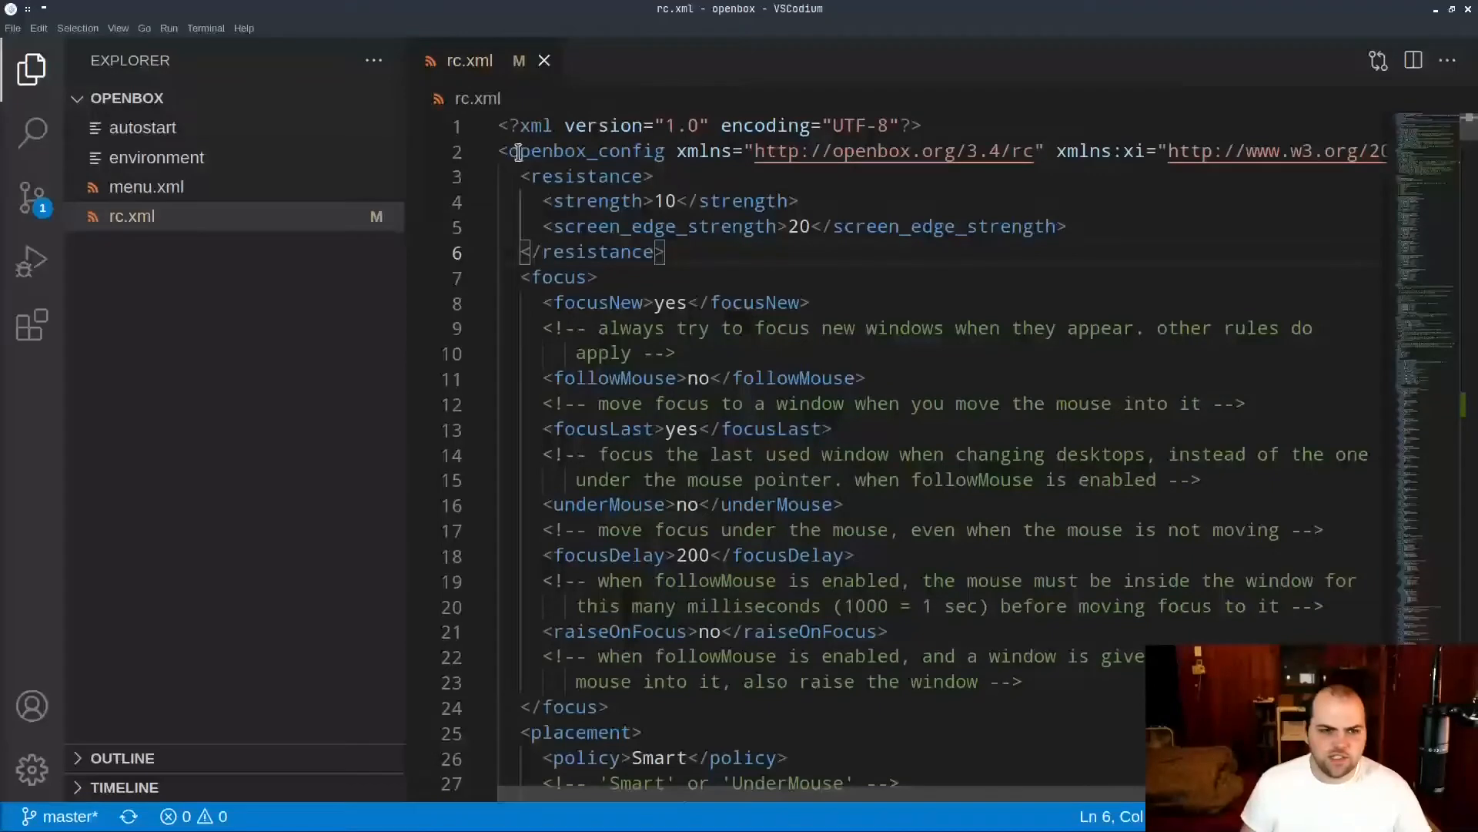
{"action": "left_click_drag", "start_coordinate": [515, 154], "coordinate": [677, 154]}
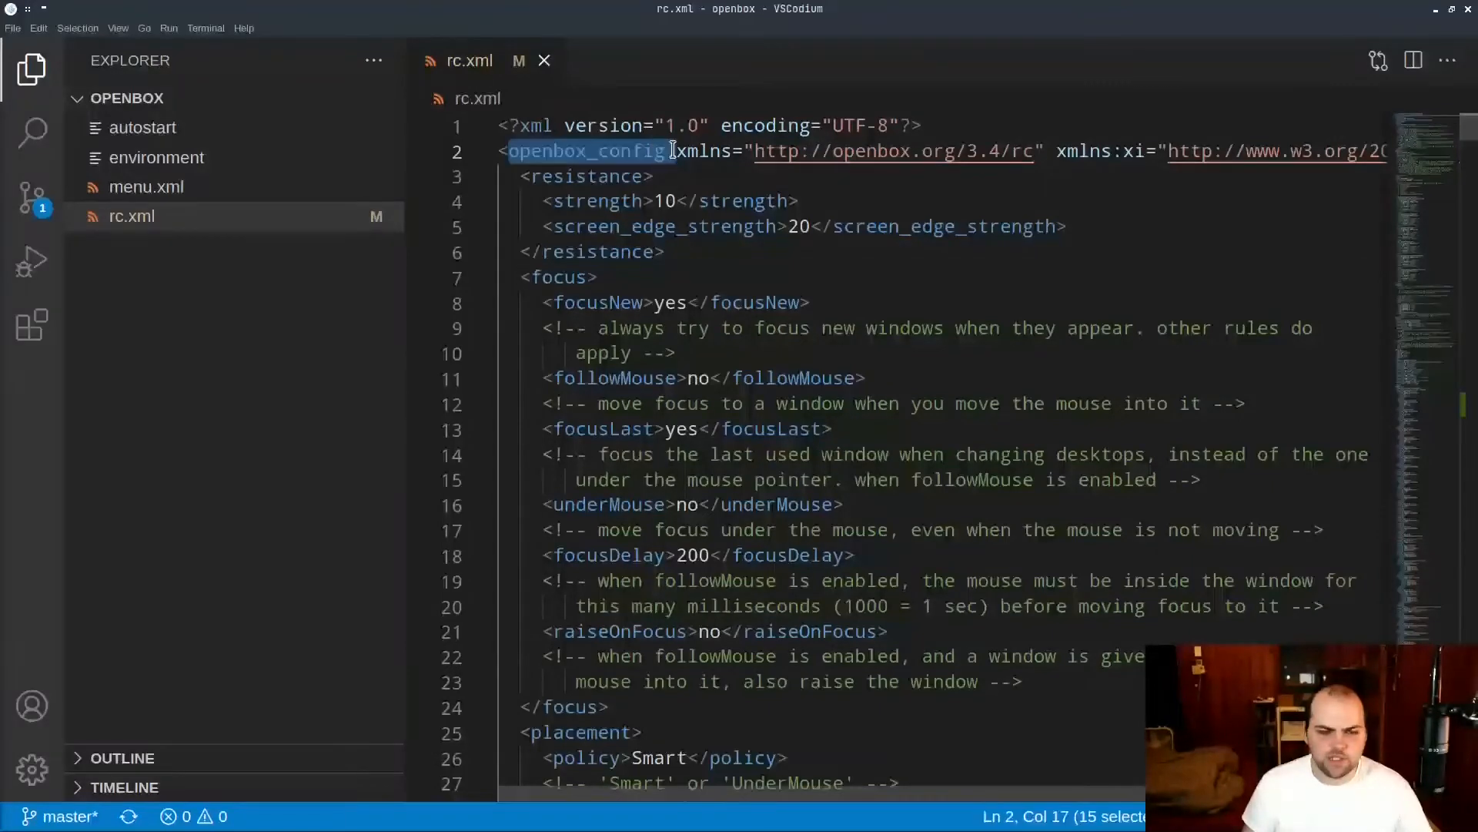
{"action": "left_click_drag", "start_coordinate": [811, 151], "coordinate": [1080, 151]}
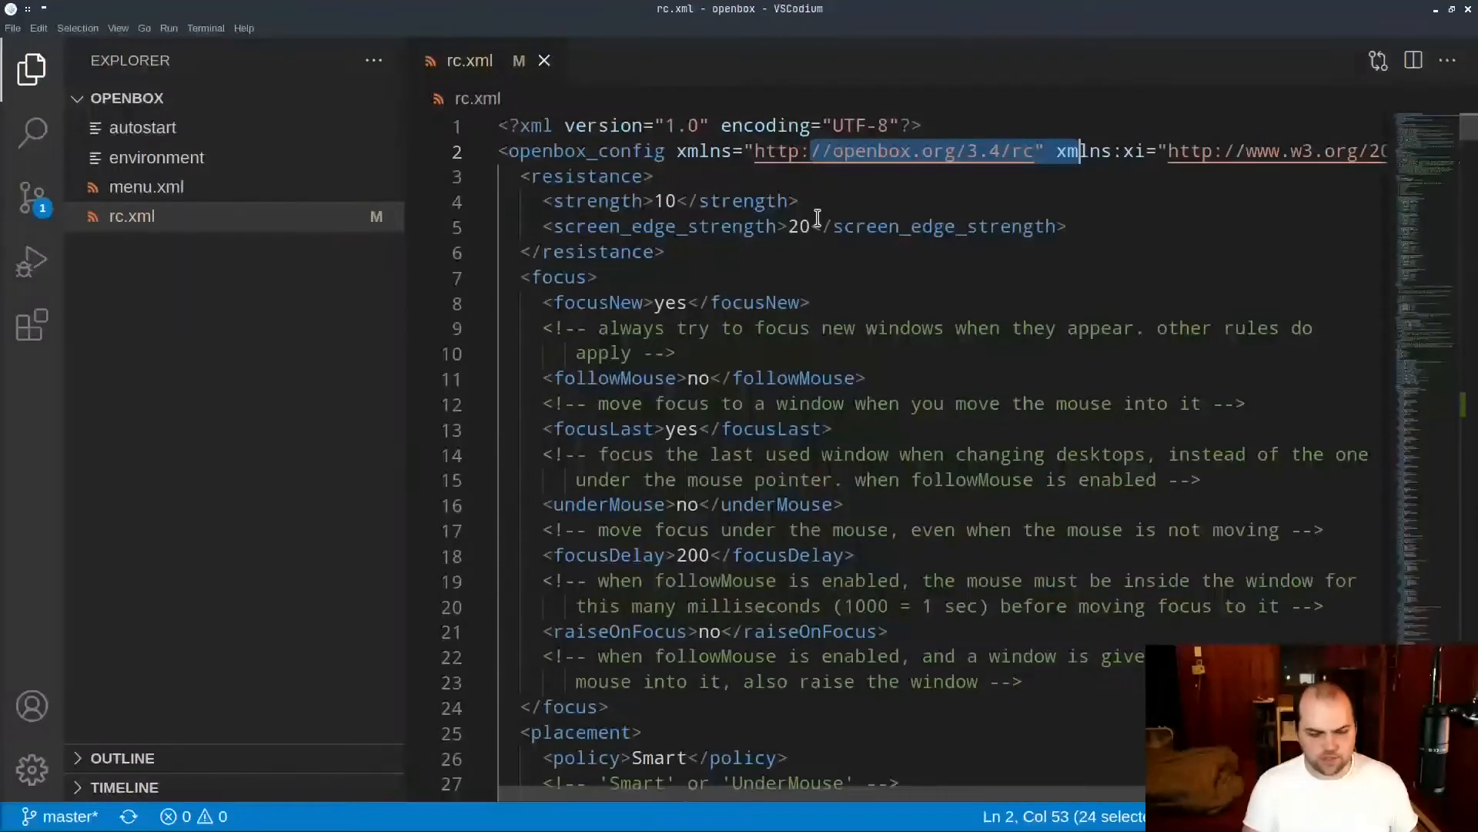
{"action": "key", "text": "ctrl+minus"}
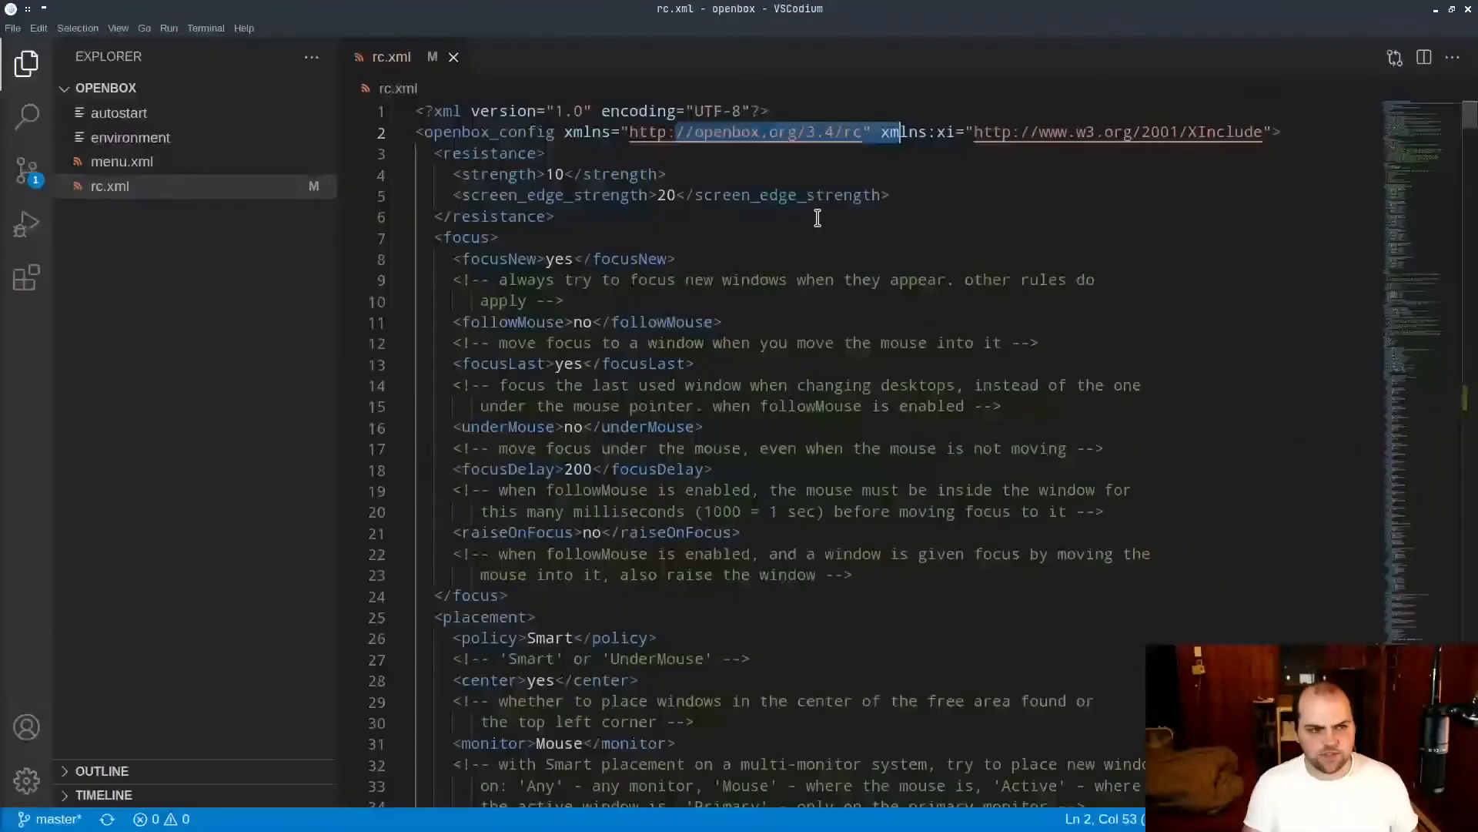
Highlight the resistance tag and bring the neofetch terminal over the editor, moving it around to demonstrate window resistance.
{"action": "double_click", "coordinate": [479, 154]}
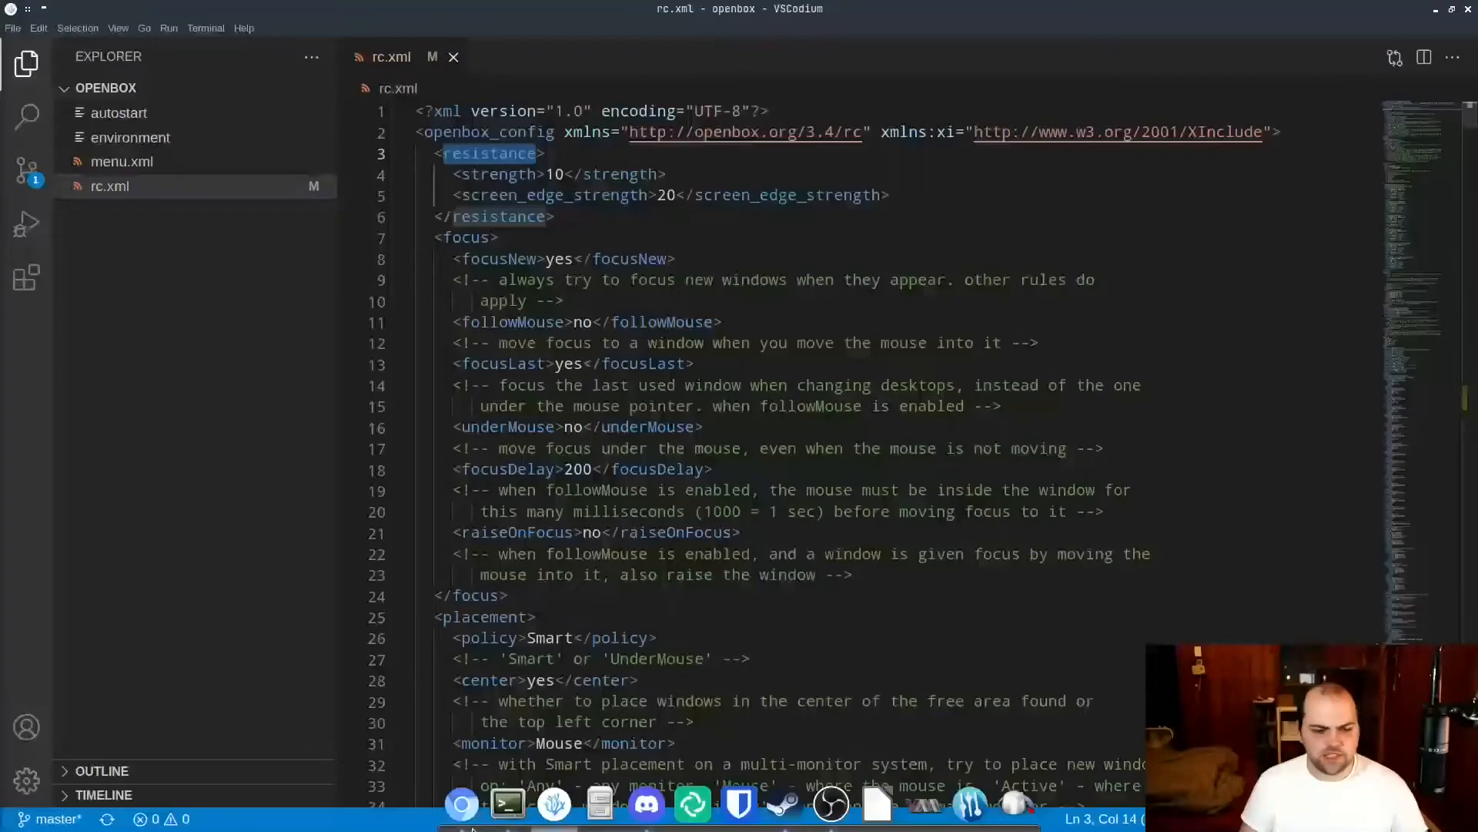
{"action": "left_click", "coordinate": [508, 803]}
{"action": "left_click_drag", "start_coordinate": [1276, 58], "coordinate": [713, 150]}
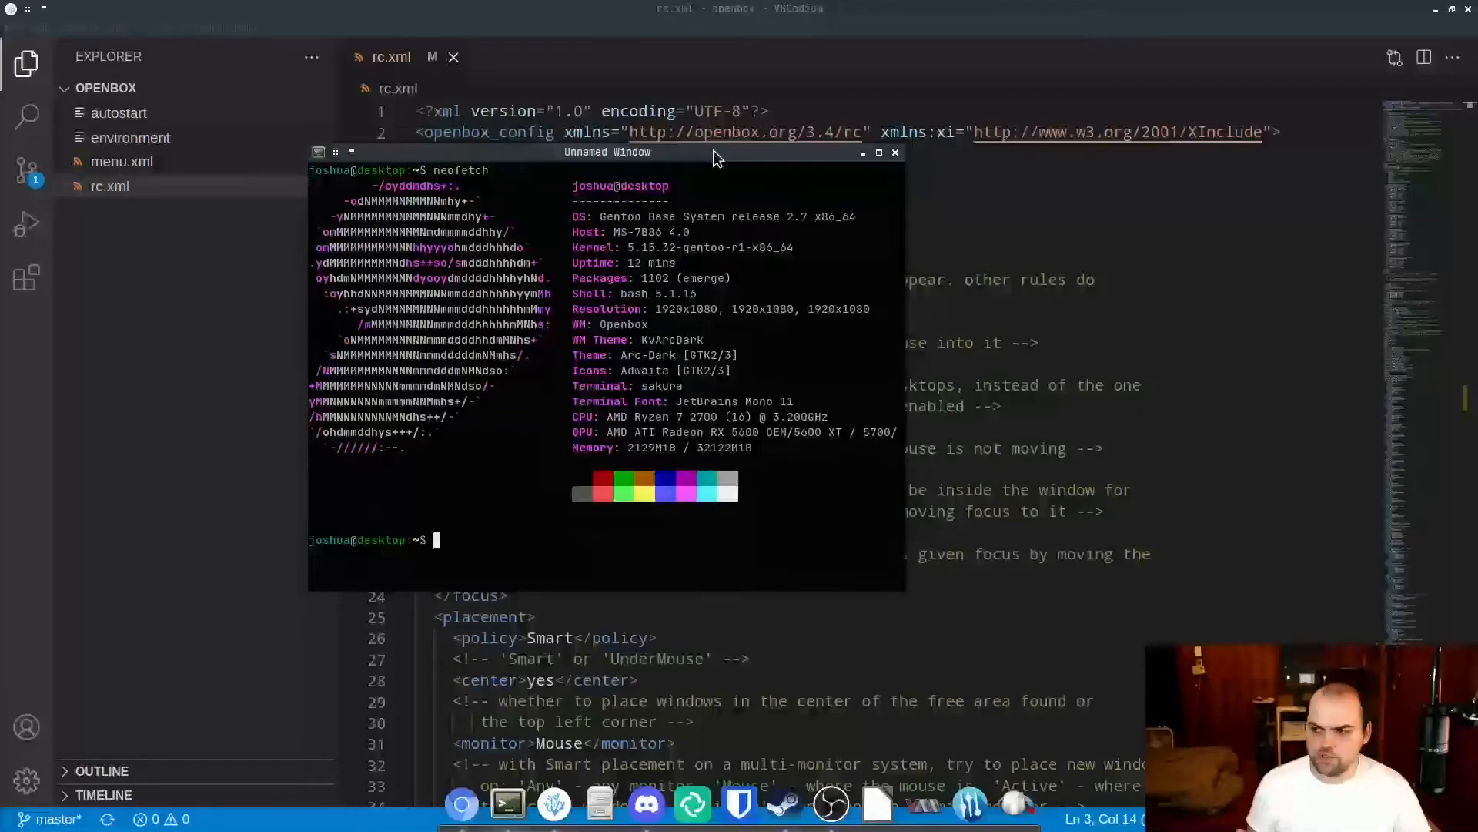
{"action": "left_click_drag", "start_coordinate": [713, 151], "coordinate": [893, 238]}
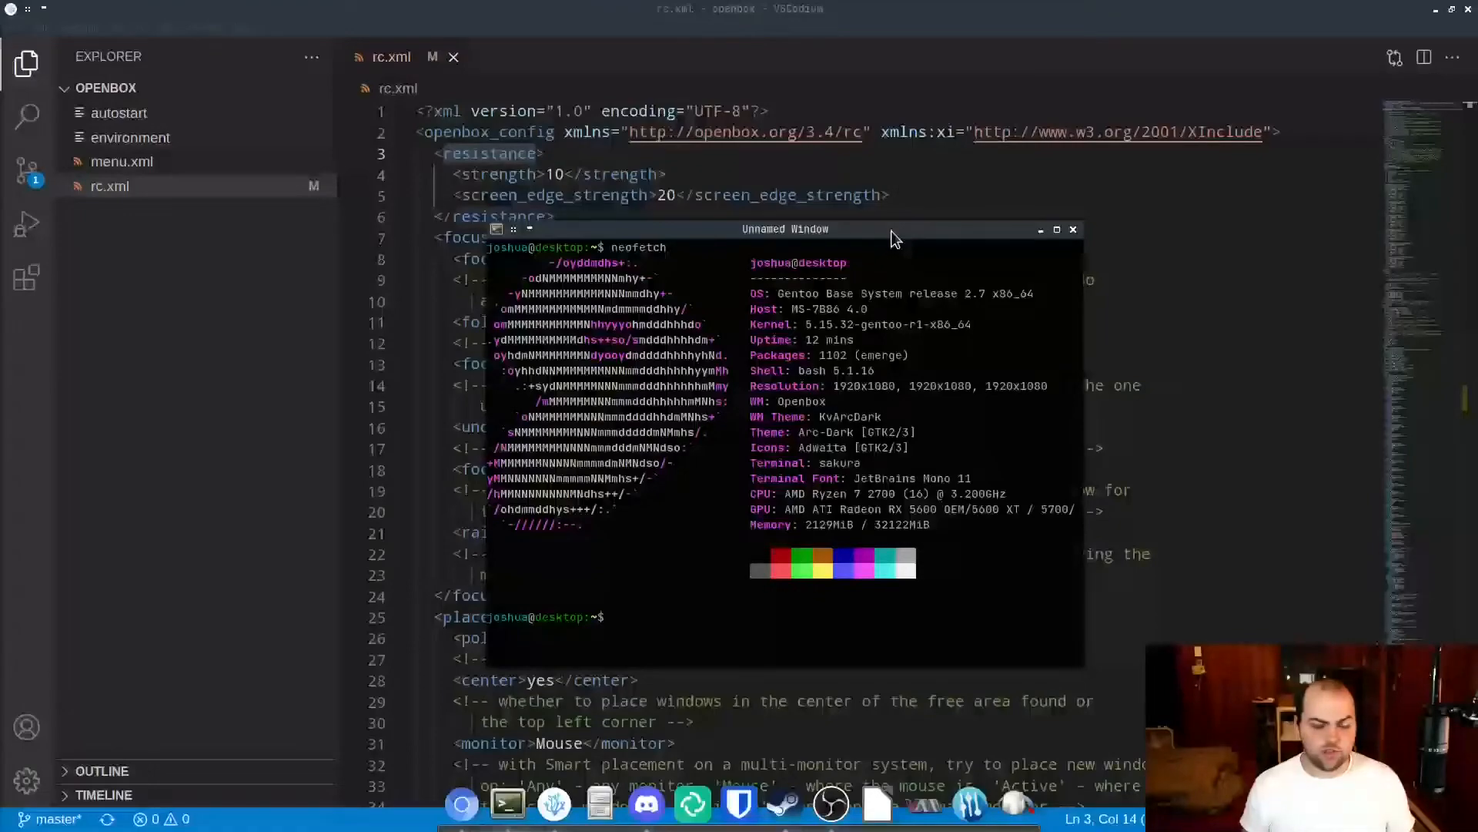
{"action": "left_click_drag", "start_coordinate": [893, 238], "coordinate": [803, 285]}
{"action": "left_click_drag", "start_coordinate": [818, 230], "coordinate": [733, 240]}
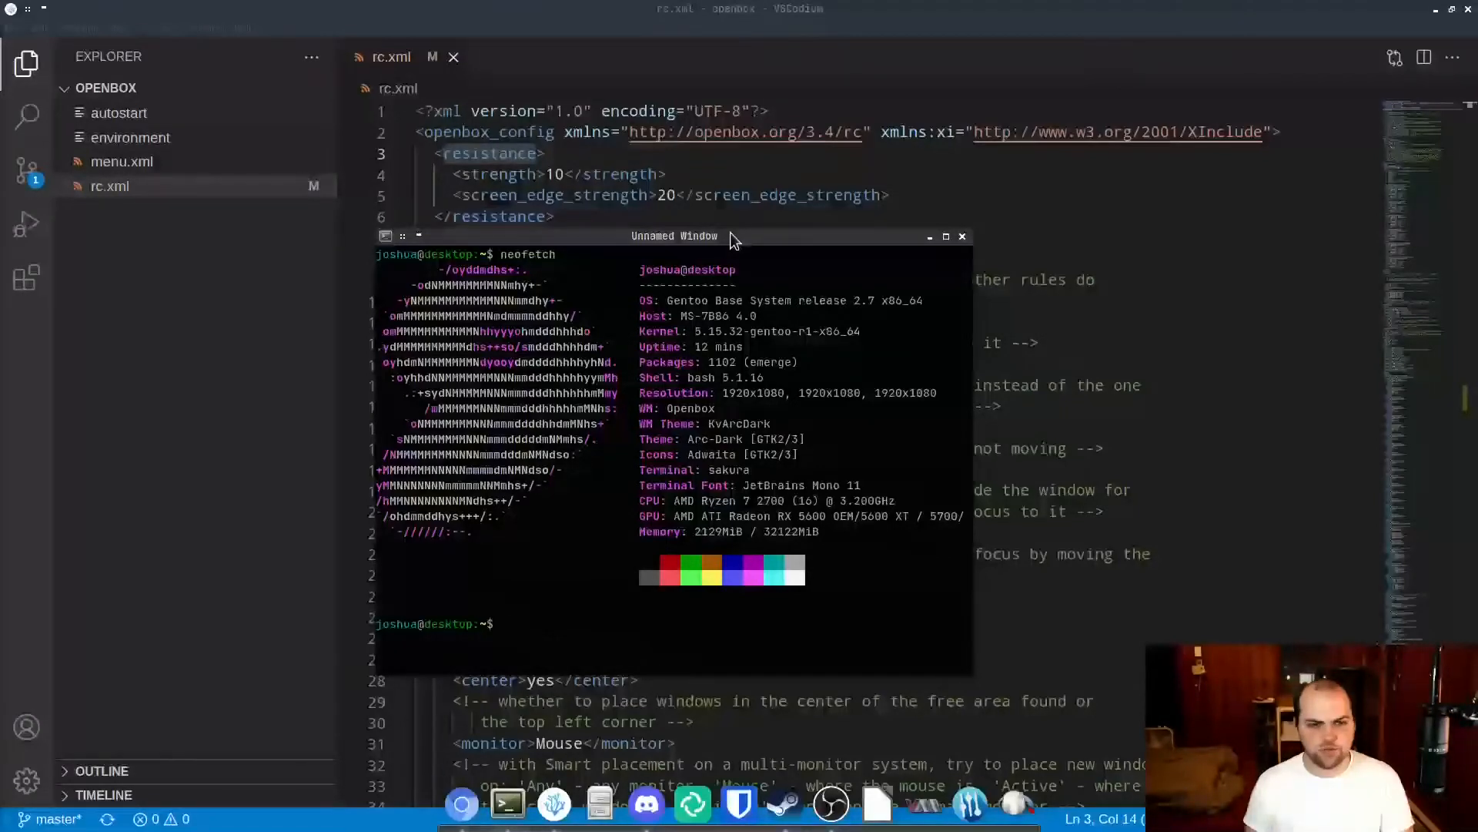
Maximize and restore the terminal window, and move it against the upper-right corner of the desktop.
{"action": "left_click", "coordinate": [946, 237]}
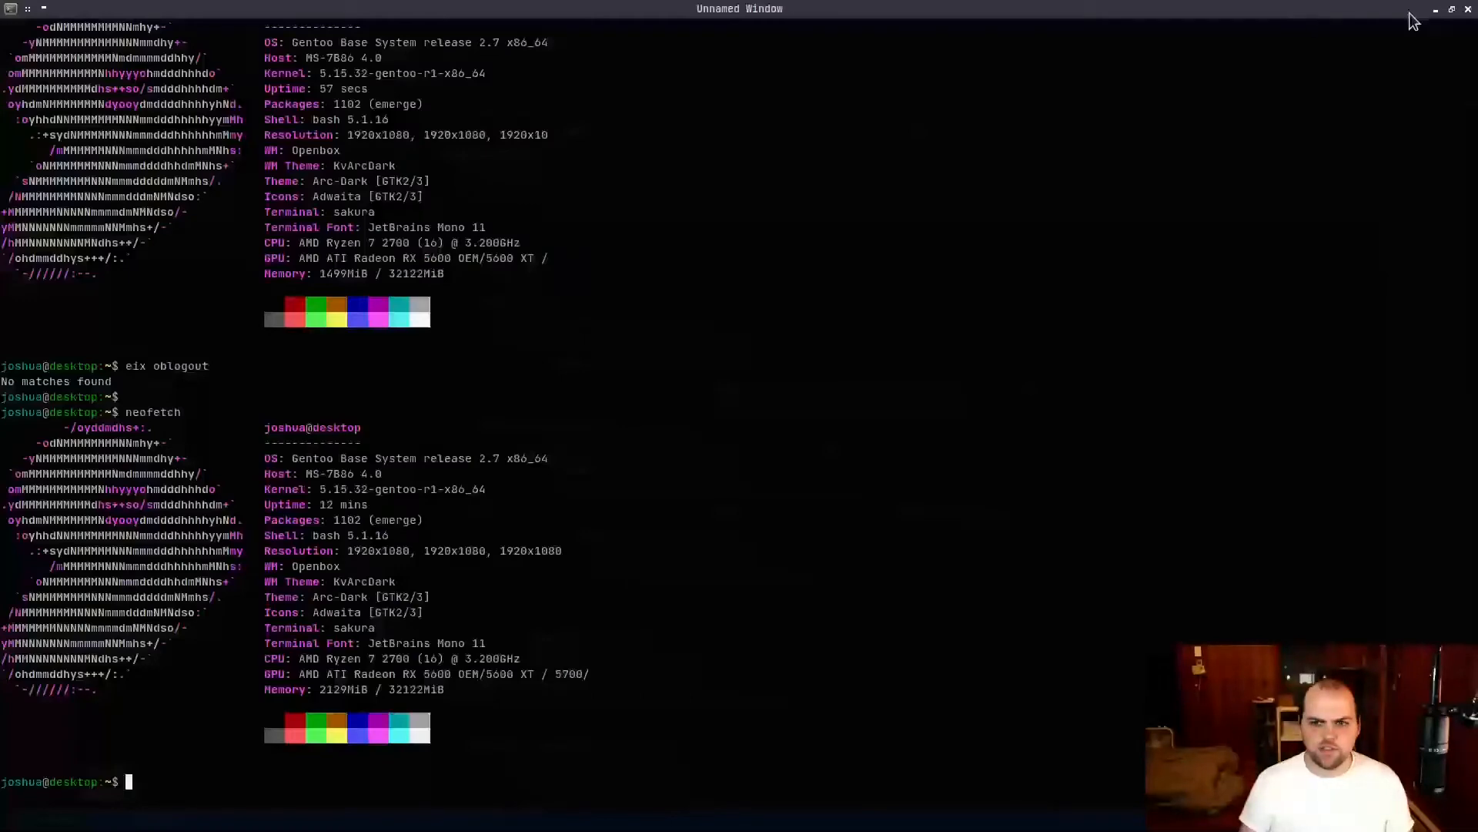
{"action": "left_click", "coordinate": [1453, 10]}
{"action": "right_click", "coordinate": [765, 243]}
{"action": "left_click", "coordinate": [707, 284]}
{"action": "left_click_drag", "start_coordinate": [773, 572], "coordinate": [1268, 341]}
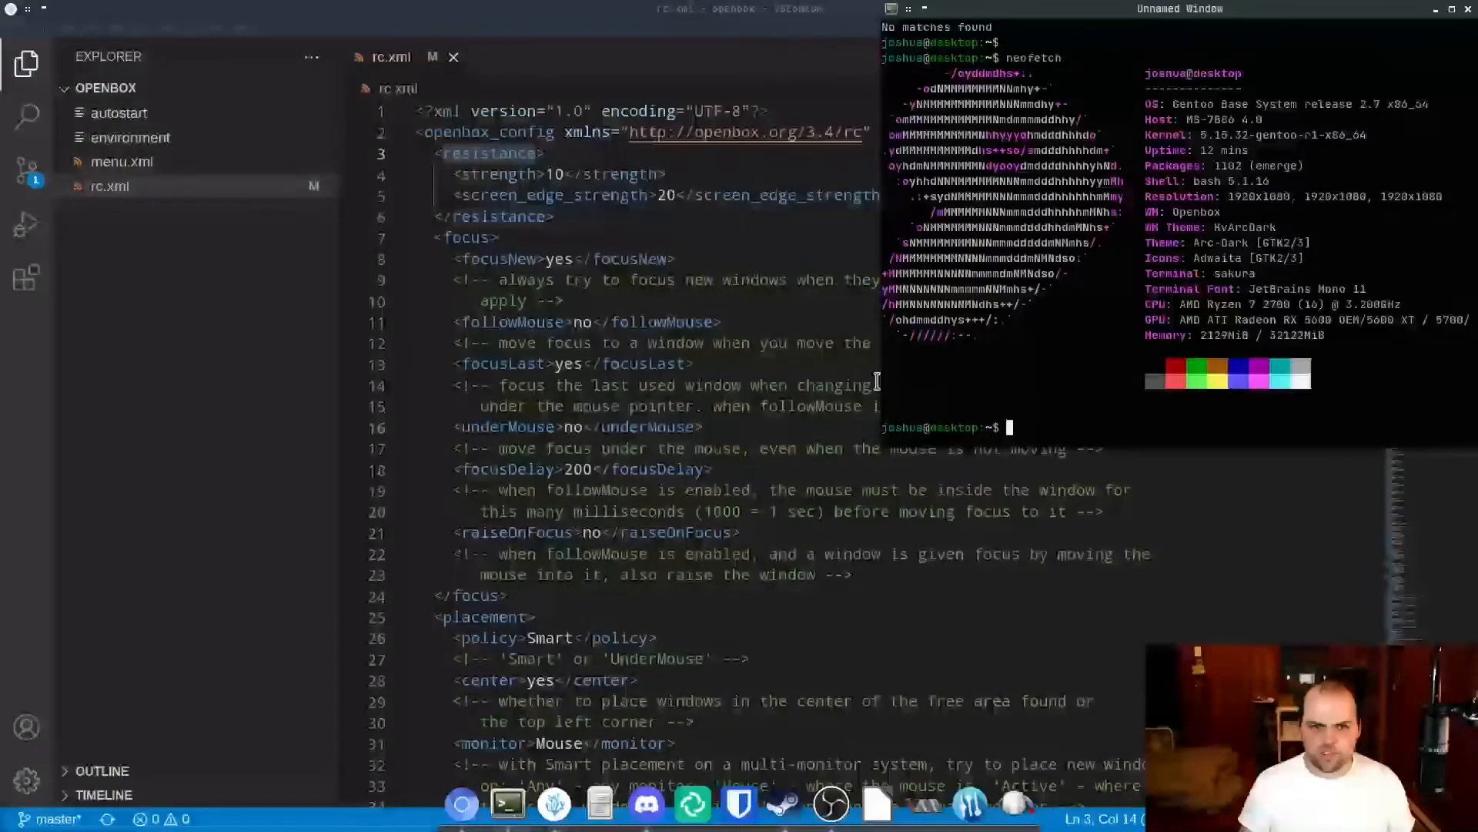
Resize the terminal window to the full screen height and back to a smaller size, repositioning it over the editor.
{"action": "left_click_drag", "start_coordinate": [941, 419], "coordinate": [777, 787]}
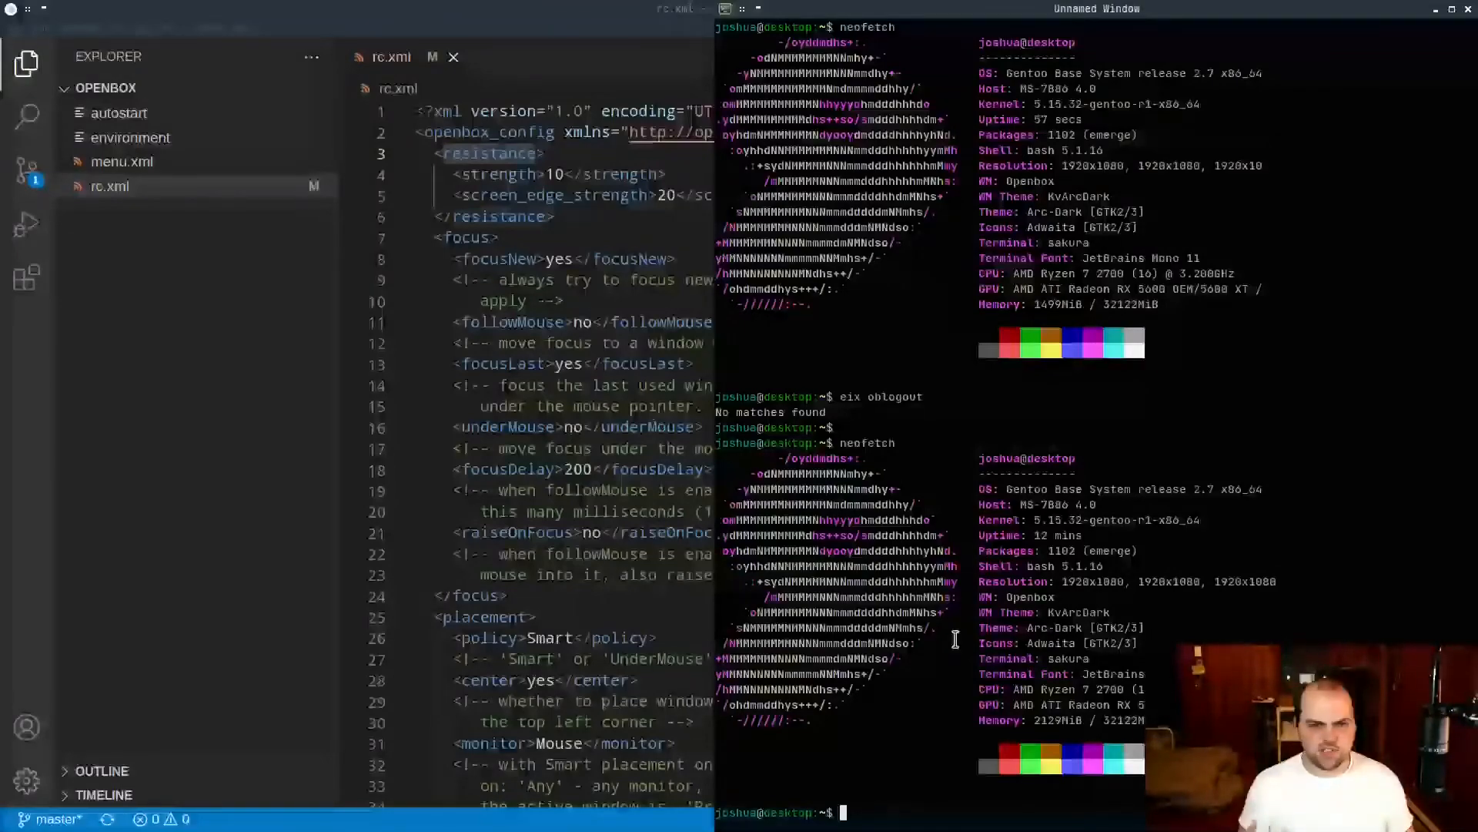
{"action": "left_click_drag", "start_coordinate": [1128, 339], "coordinate": [843, 350]}
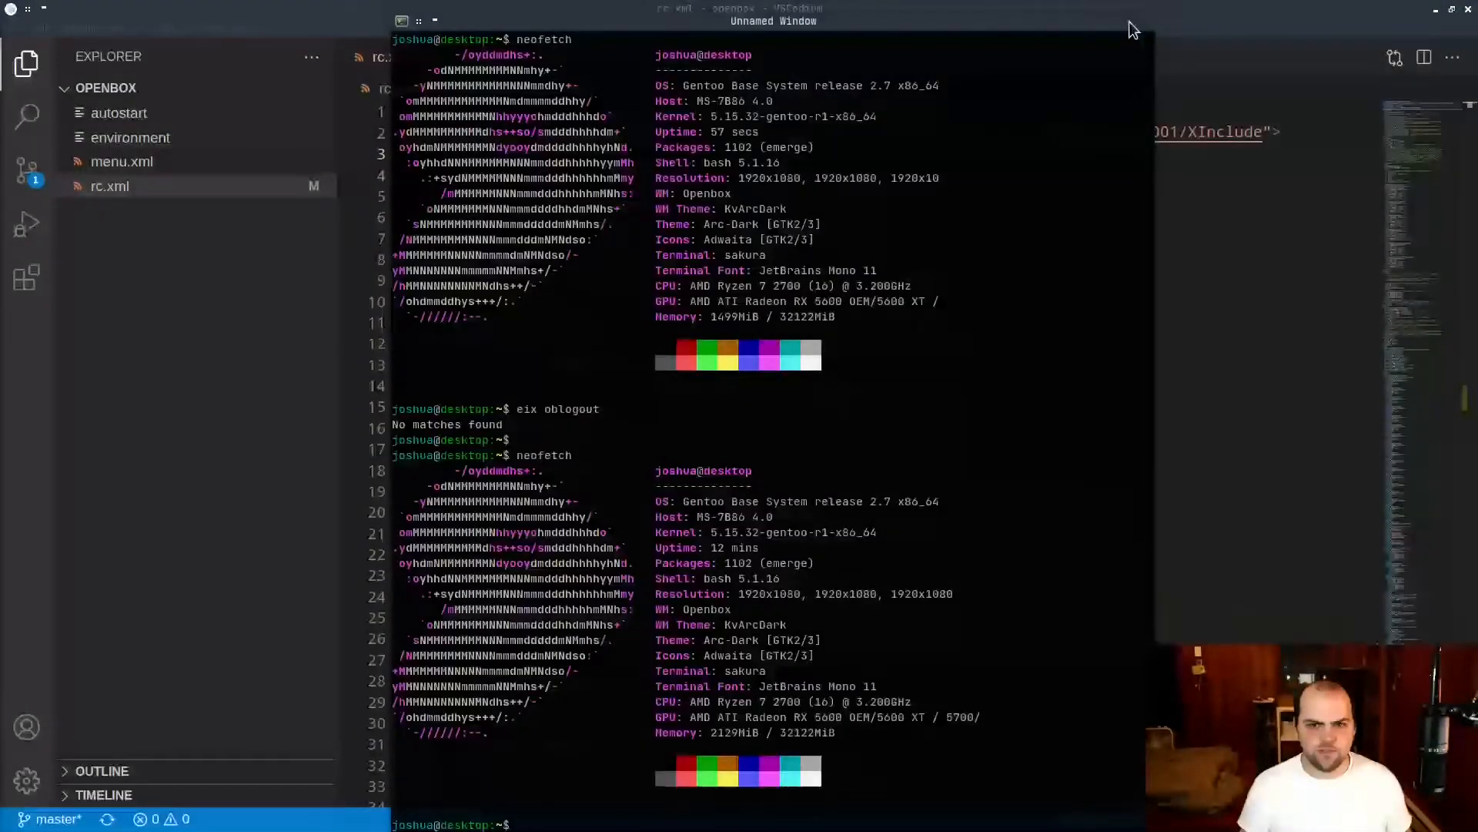
{"action": "left_click", "coordinate": [1129, 21]}
{"action": "left_click_drag", "start_coordinate": [1287, 732], "coordinate": [640, 493]}
{"action": "left_click_drag", "start_coordinate": [507, 466], "coordinate": [1058, 533]}
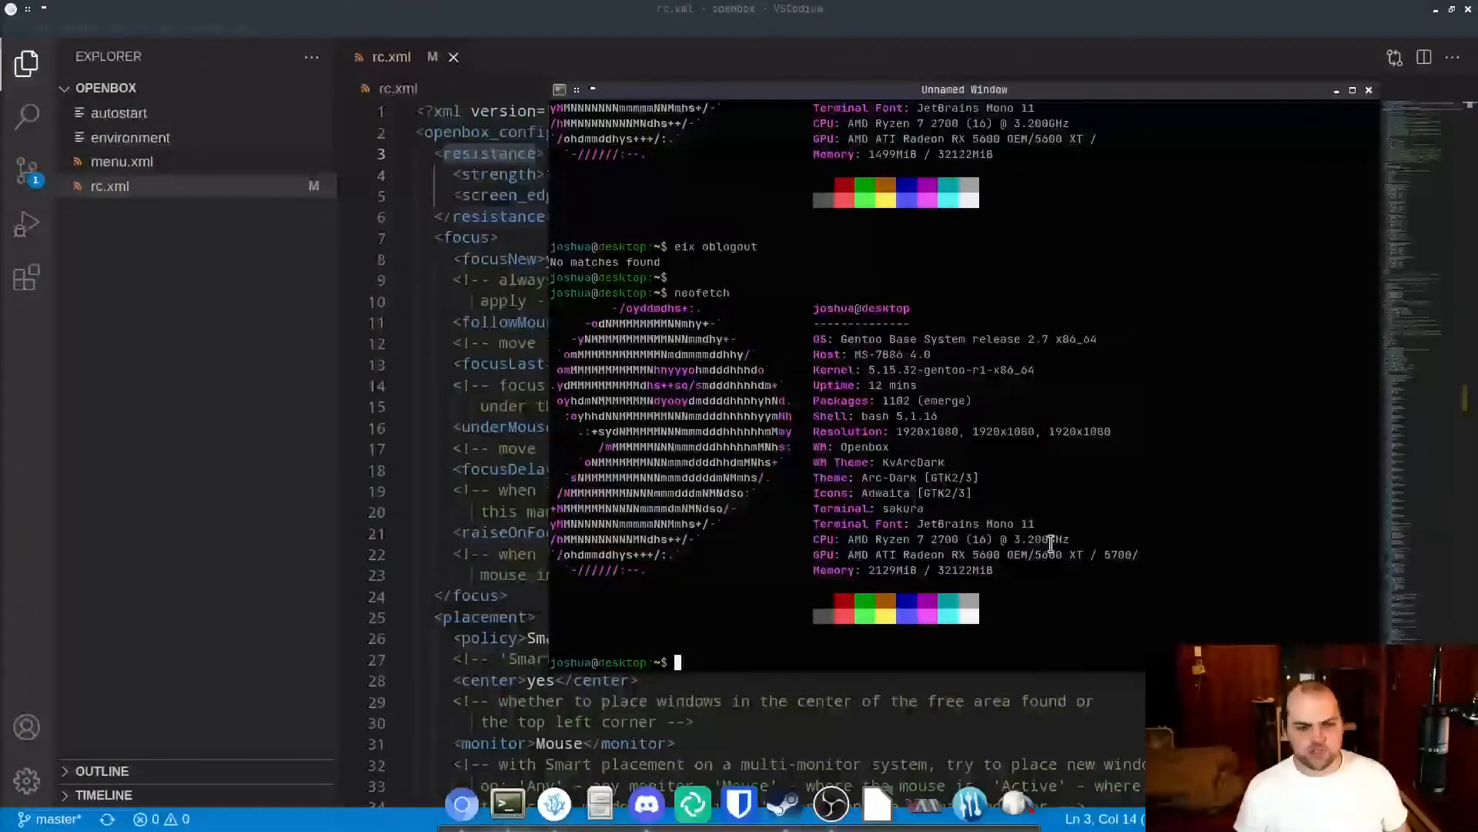
Clear the terminal's output and close its window.
{"action": "key", "text": "ctrl+l"}
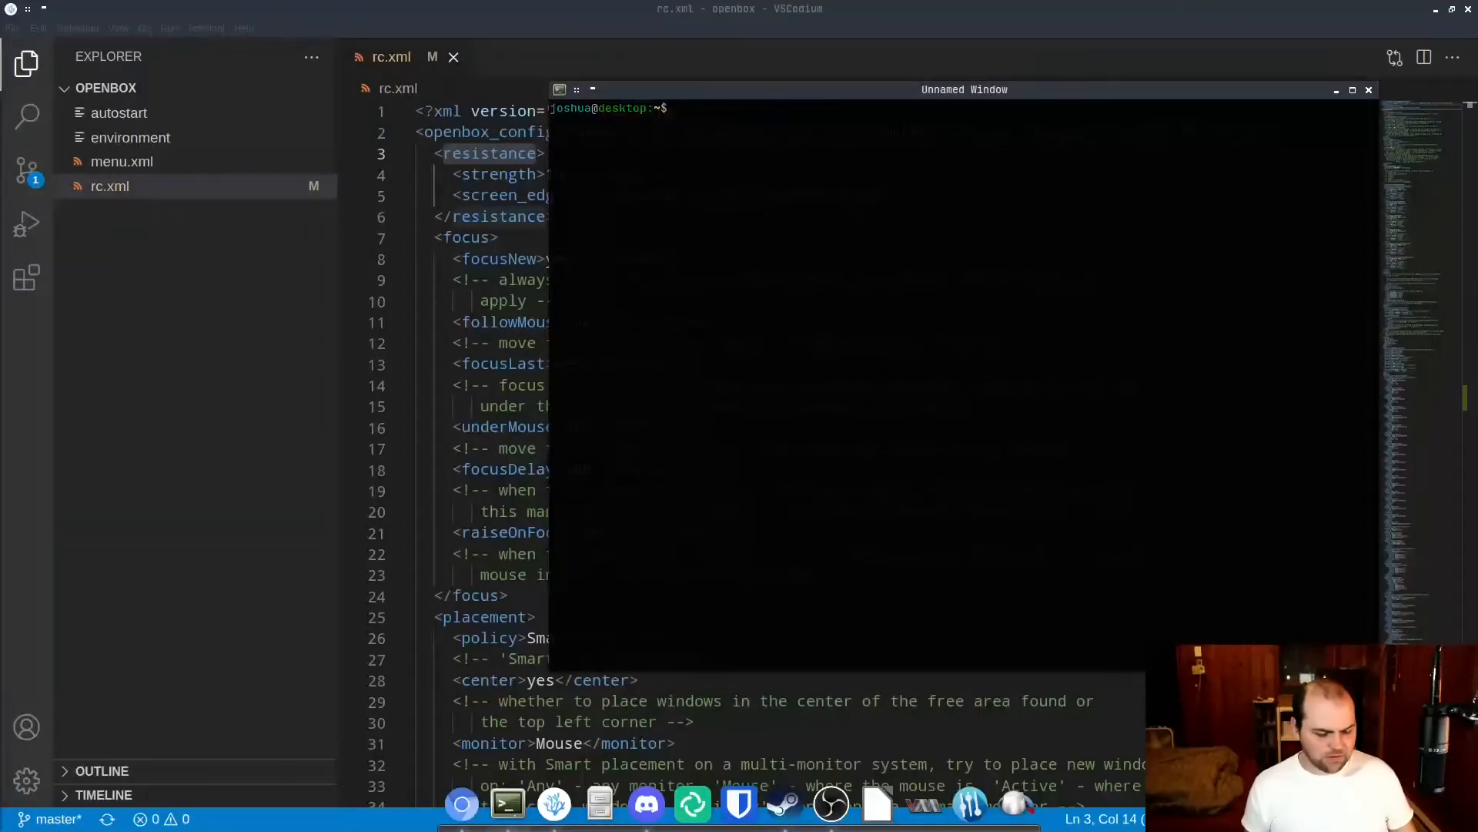
{"action": "key", "text": "alt+F4"}
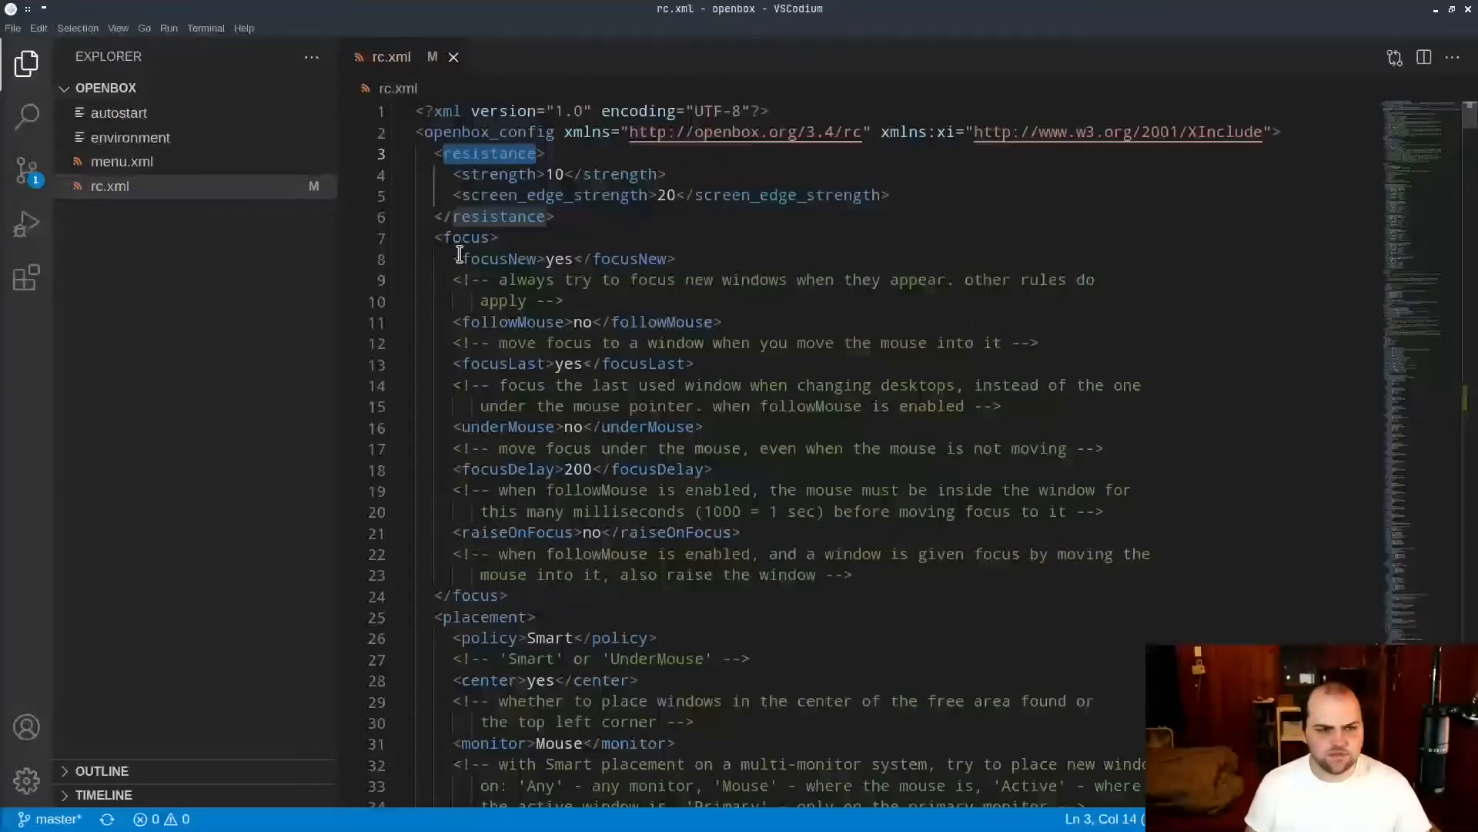
Examine the focus and placement sections of rc.xml, including the policy and center settings.
{"action": "scroll", "coordinate": [599, 245], "scroll_direction": "down", "scroll_amount": 4}
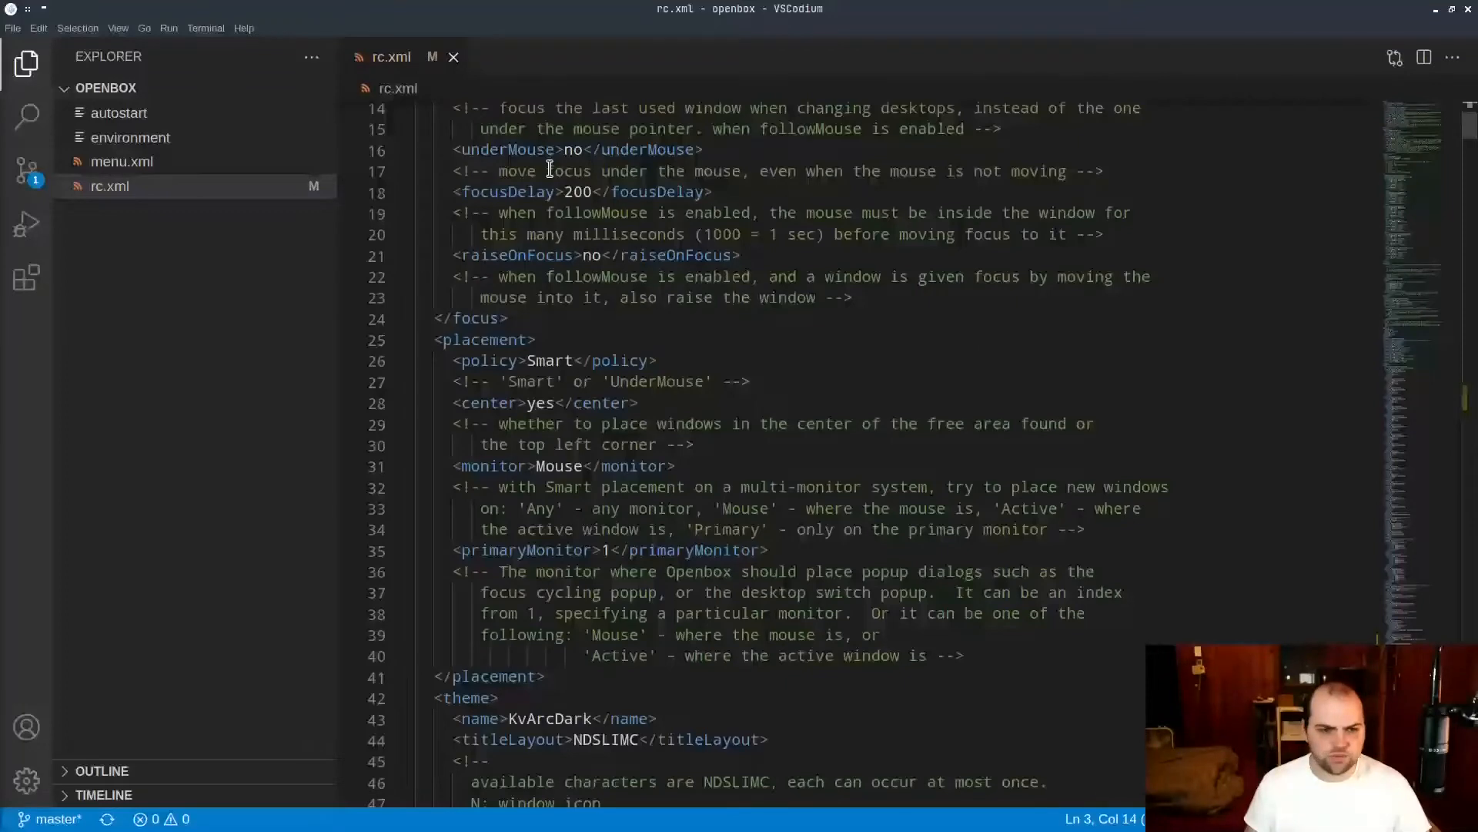
{"action": "scroll", "coordinate": [550, 237], "scroll_direction": "up", "scroll_amount": 3}
{"action": "left_click", "coordinate": [549, 392]}
{"action": "left_click_drag", "start_coordinate": [549, 392], "coordinate": [667, 498]}
{"action": "scroll", "coordinate": [628, 566], "scroll_direction": "down", "scroll_amount": 3}
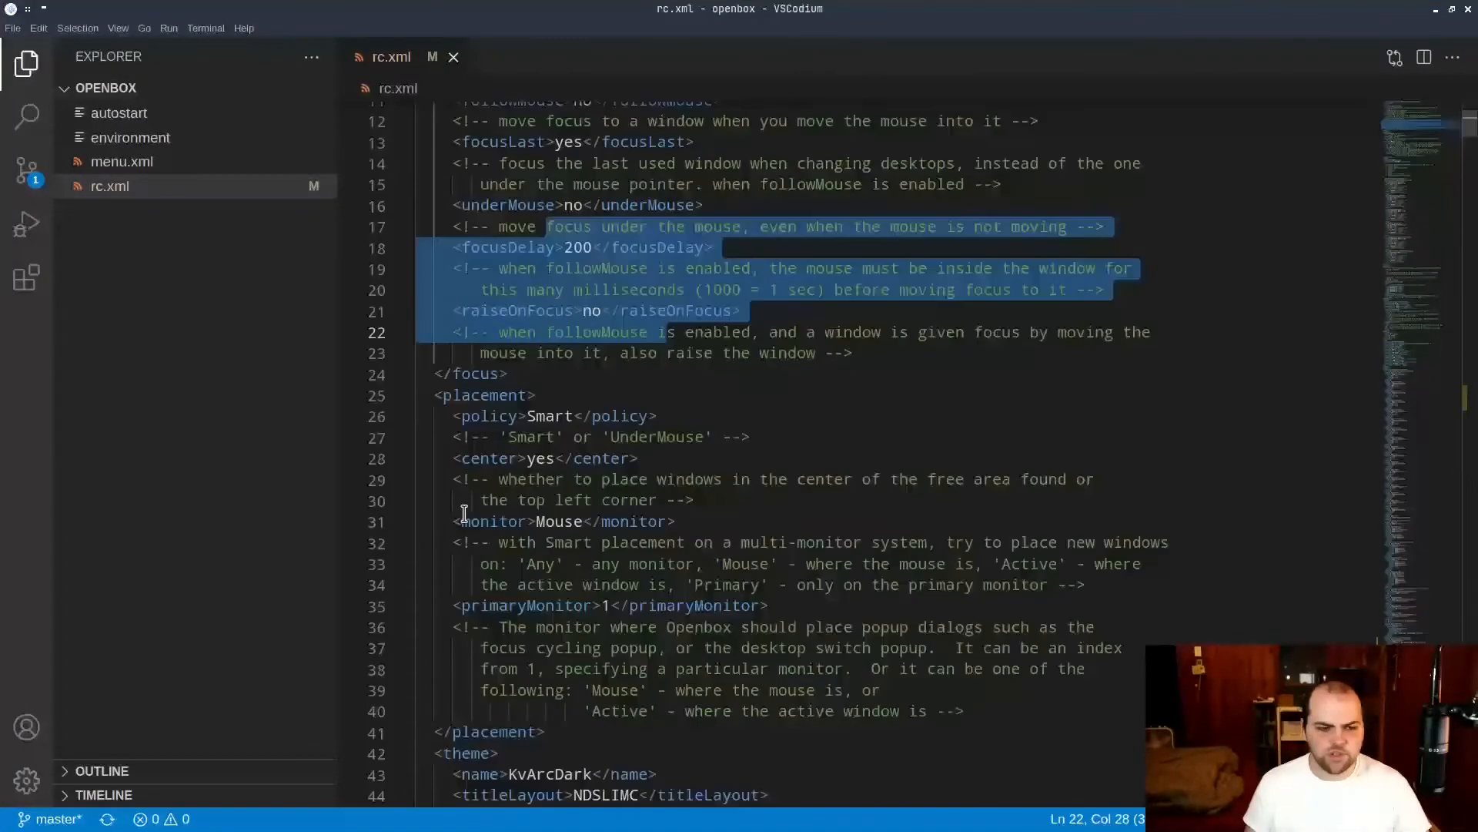
{"action": "left_click", "coordinate": [459, 396]}
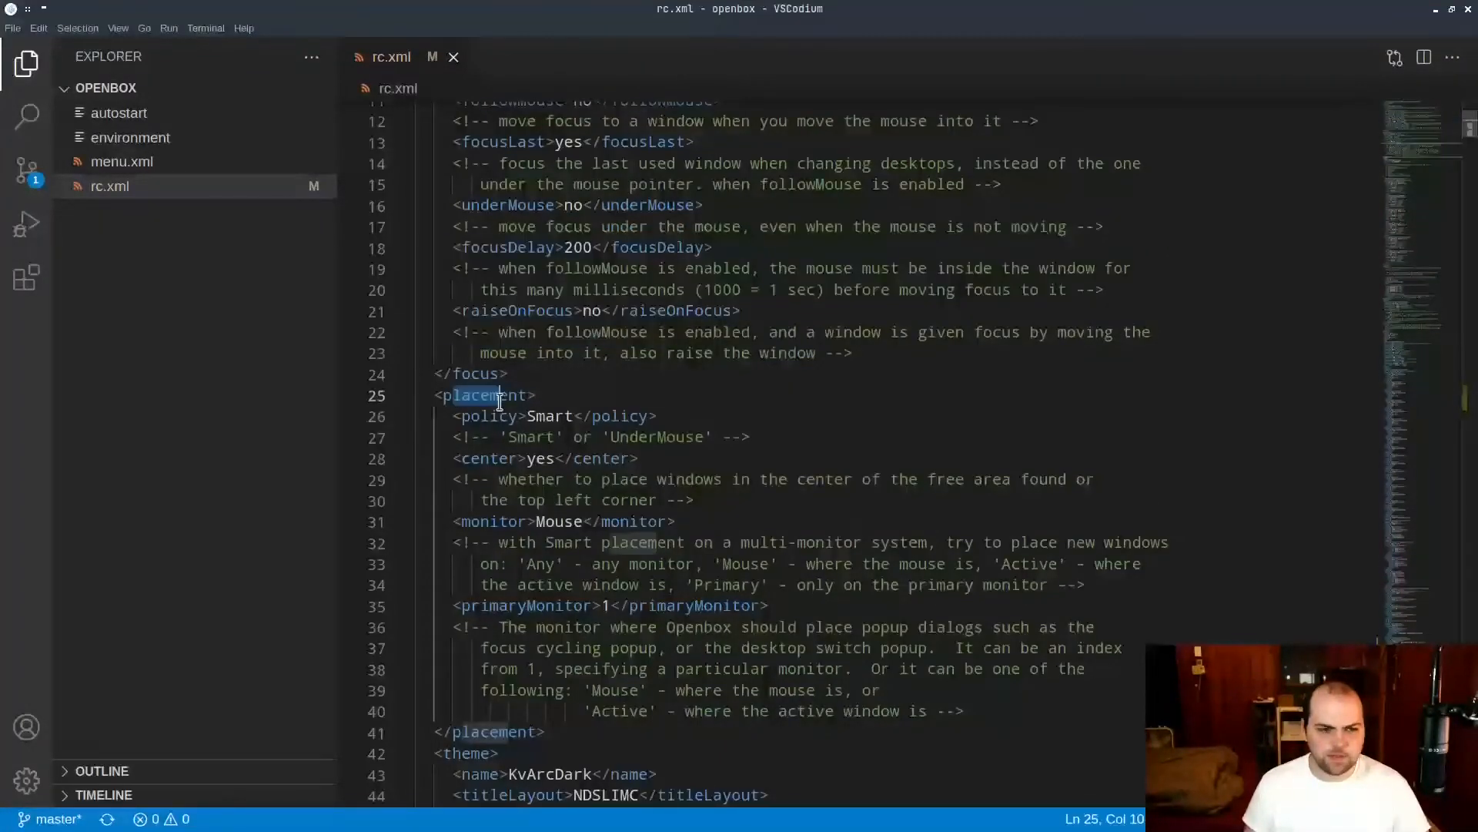
{"action": "left_click_drag", "start_coordinate": [489, 415], "coordinate": [612, 437]}
{"action": "scroll", "coordinate": [687, 423], "scroll_direction": "down", "scroll_amount": 3}
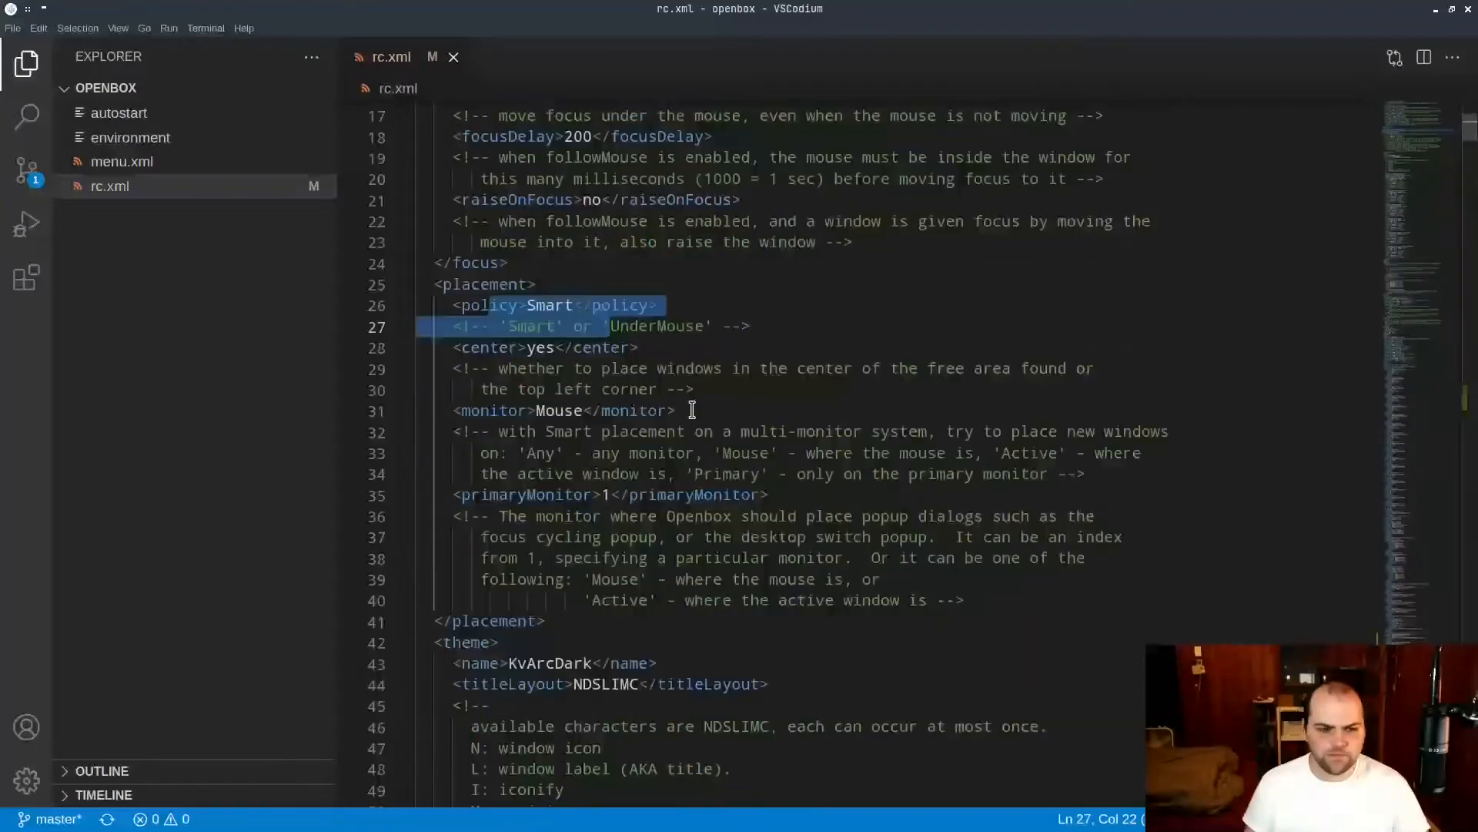
{"action": "left_click", "coordinate": [643, 299]}
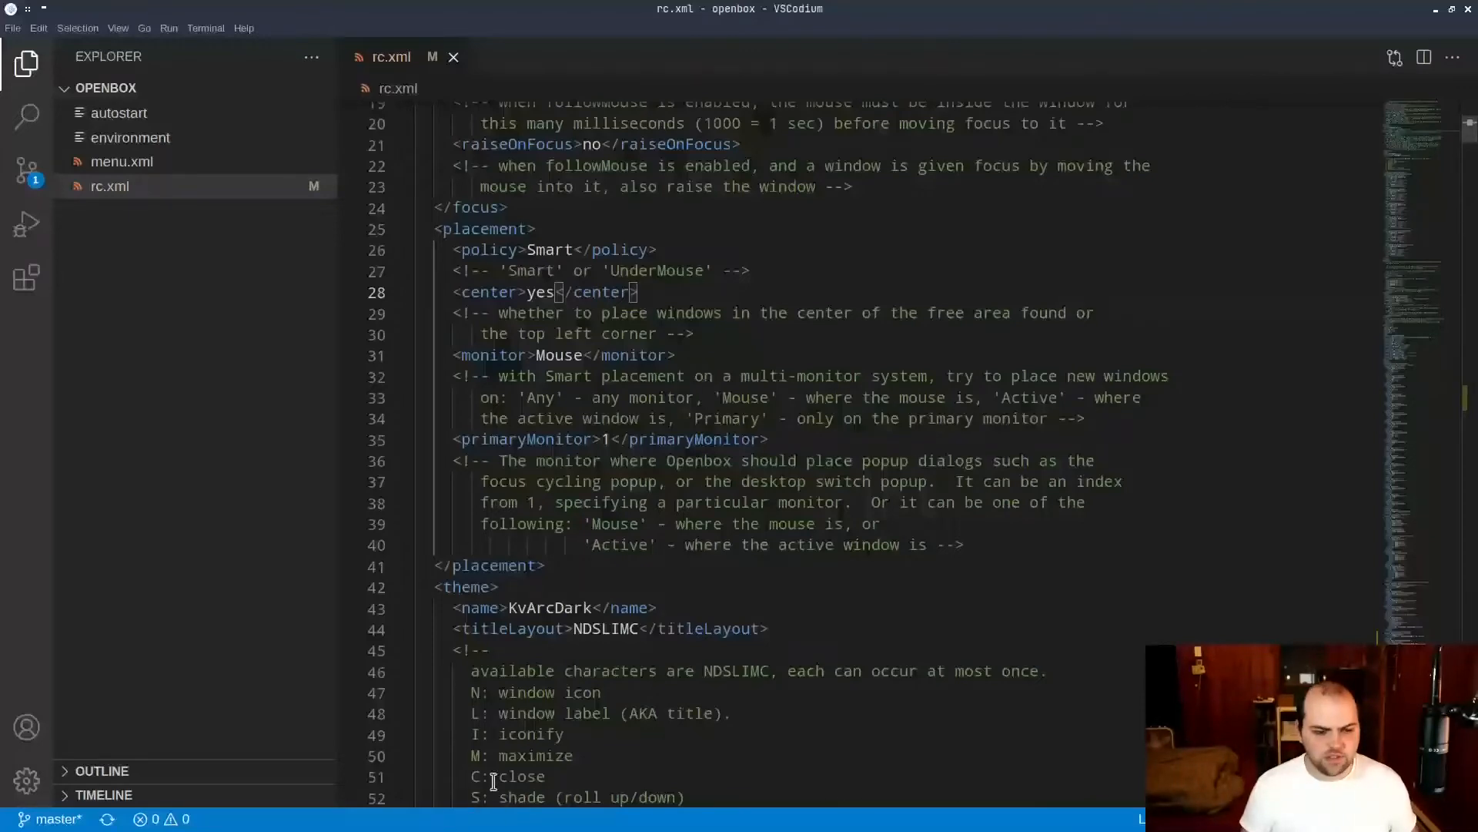
Open three new Sakura terminal windows to test how smart placement positions them.
{"action": "left_click", "coordinate": [510, 807]}
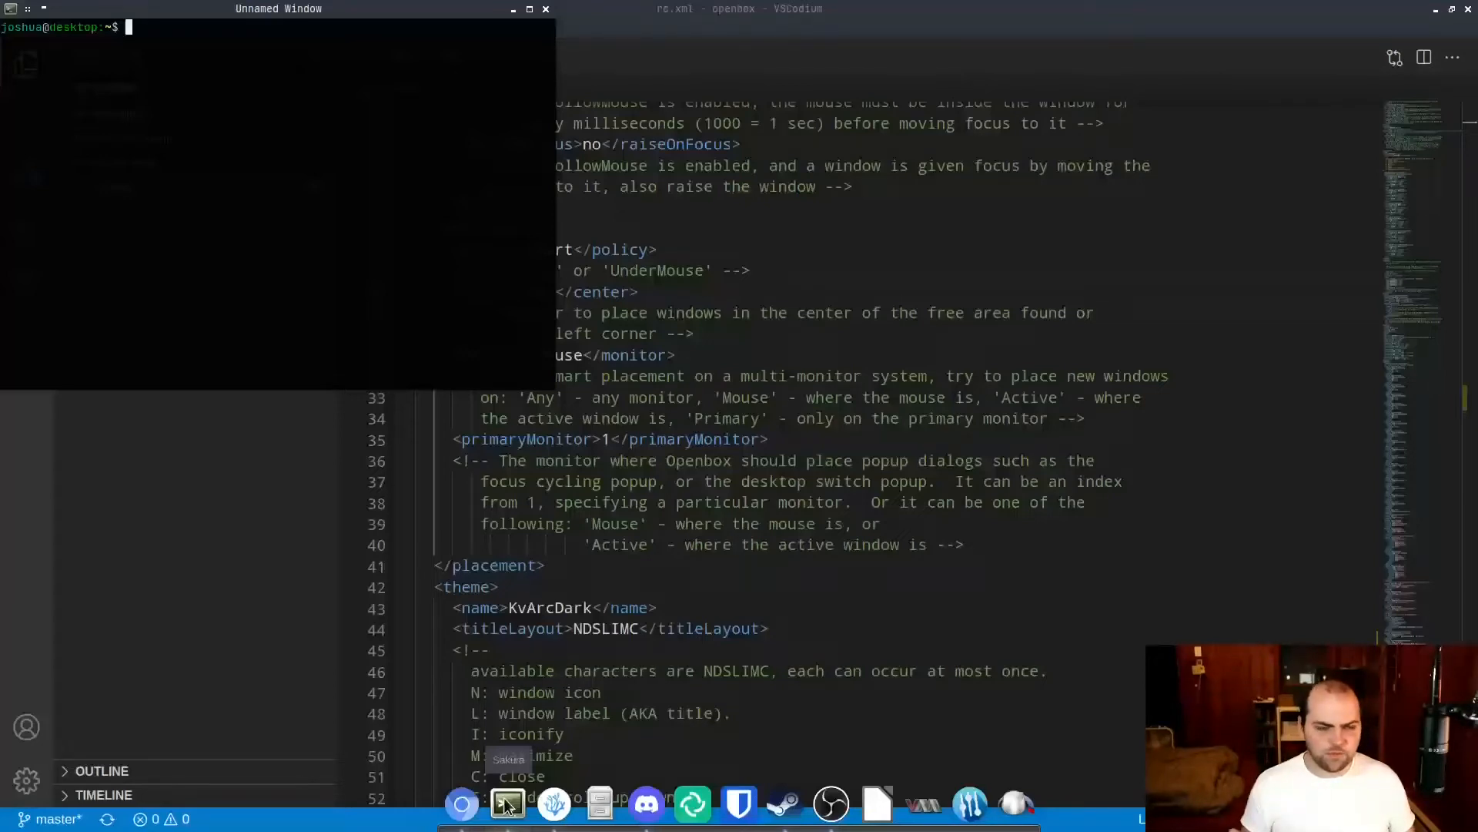
{"action": "left_click", "coordinate": [506, 805]}
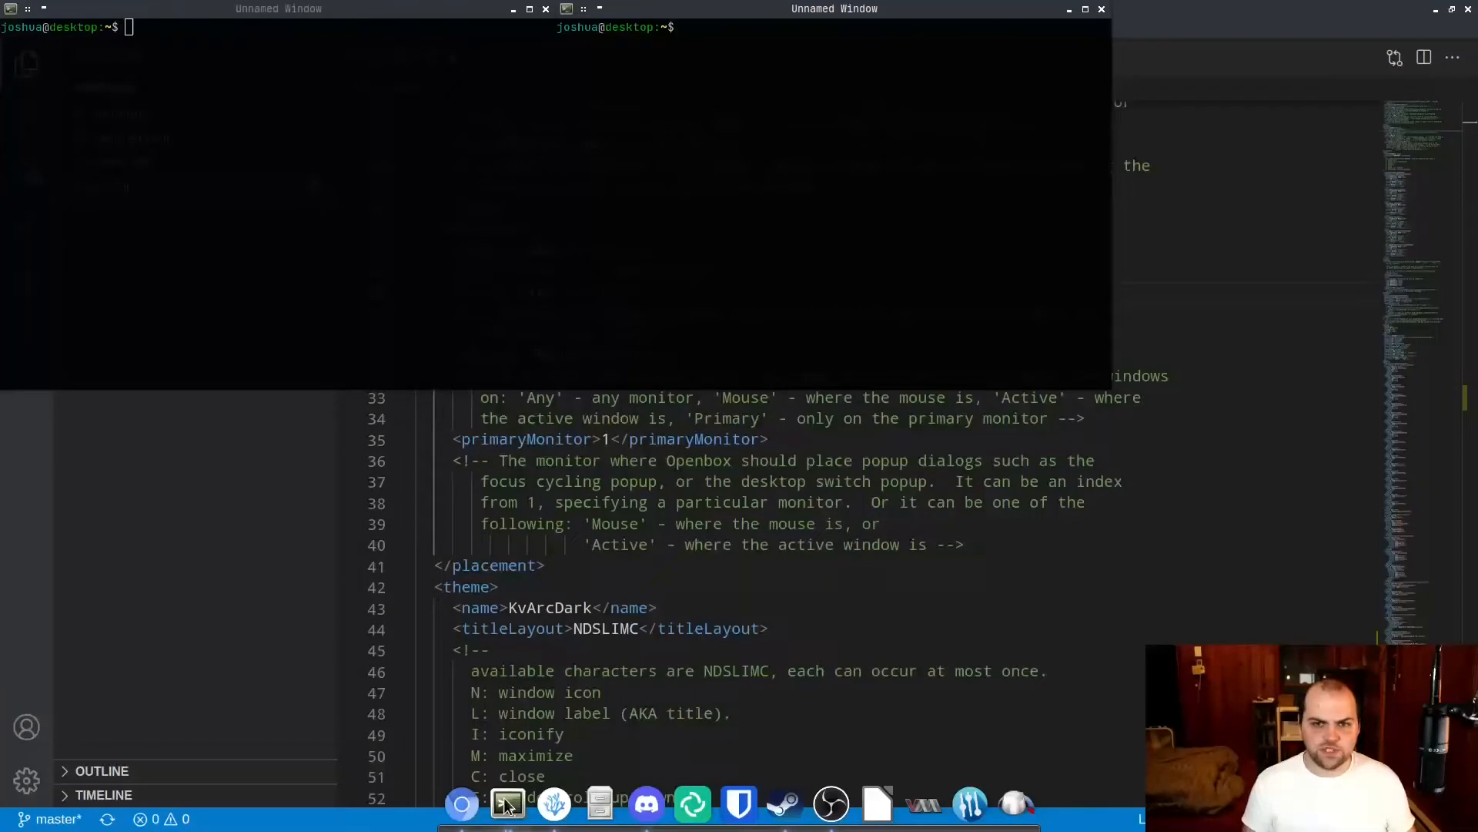
{"action": "left_click", "coordinate": [506, 804]}
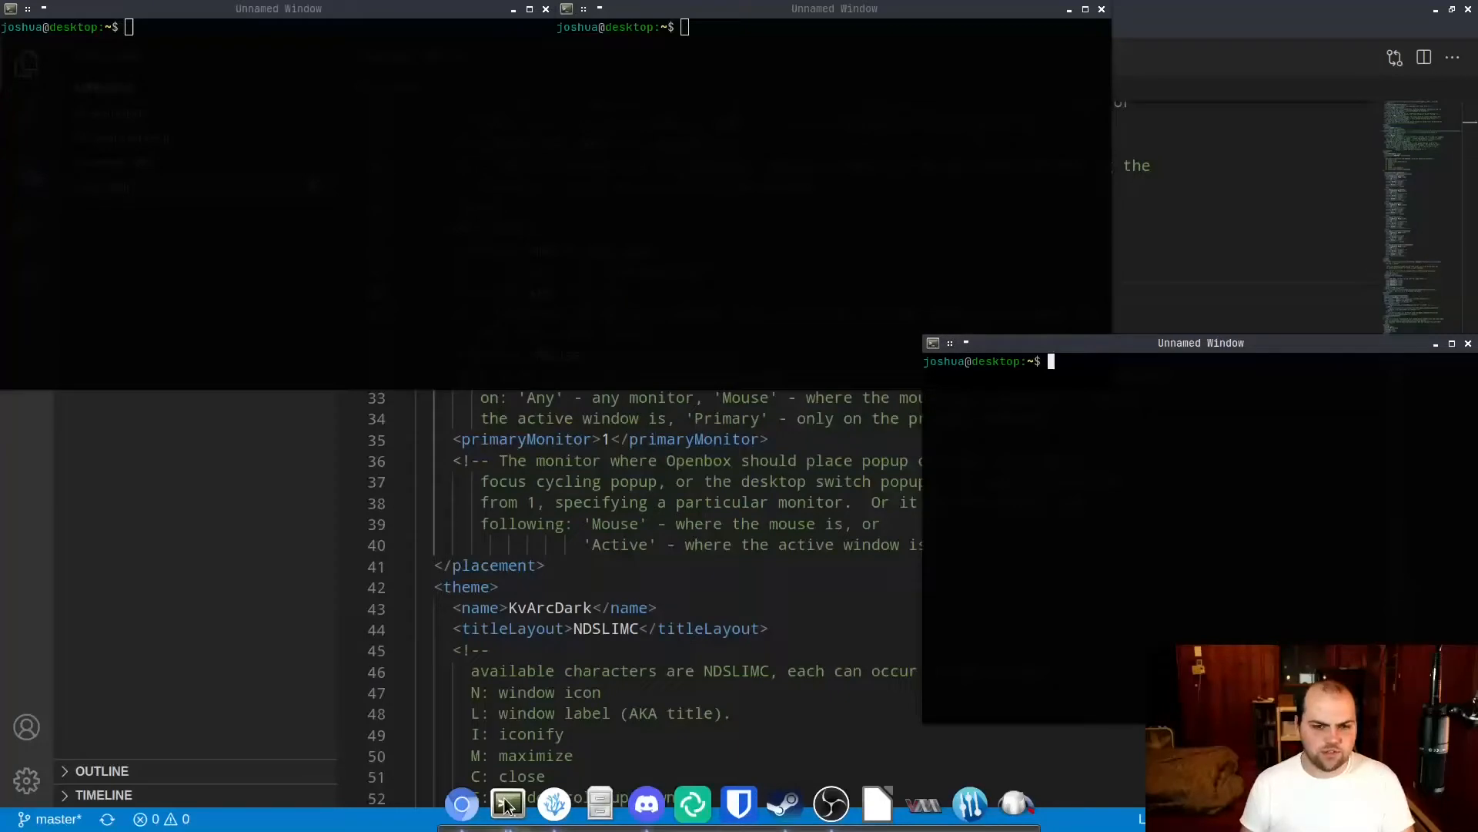
Open two more terminal windows to fill the free screen areas, and close all the open terminals.
{"action": "left_click", "coordinate": [506, 805]}
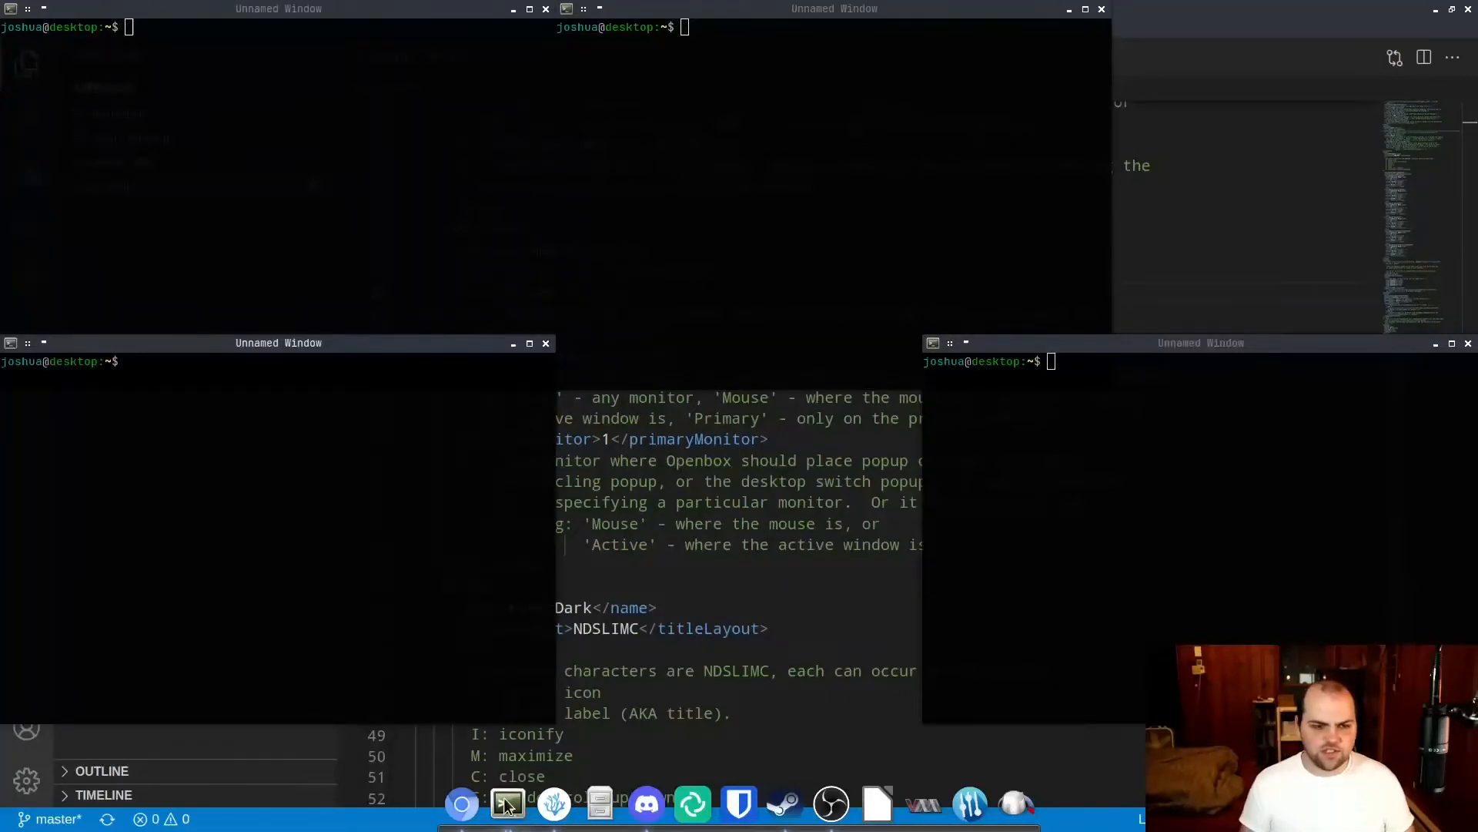
{"action": "left_click", "coordinate": [506, 805]}
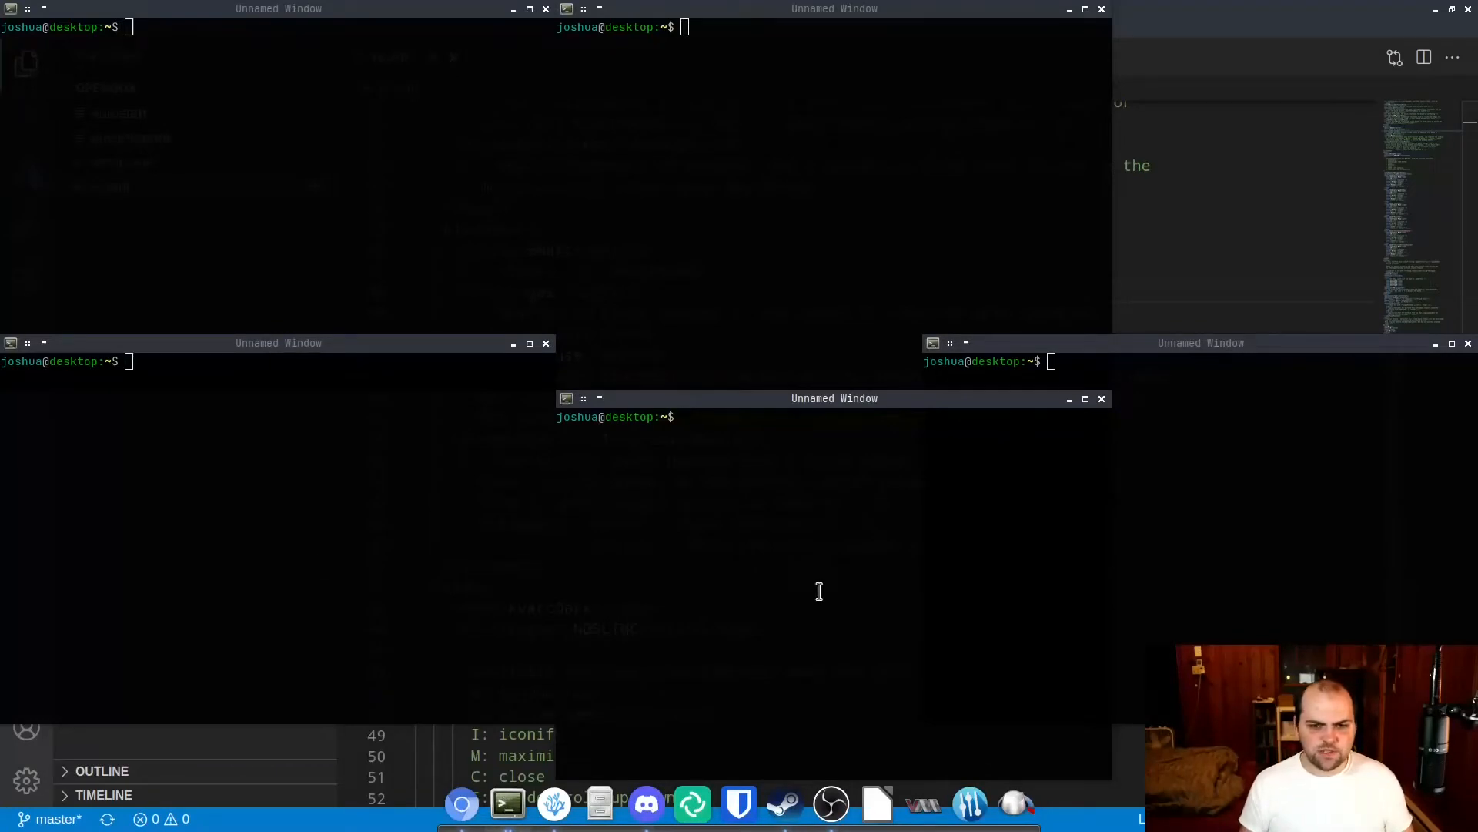
{"action": "key", "text": "alt+F4"}
{"action": "key", "text": "alt+F4"}
{"action": "key", "text": "alt+F4"}
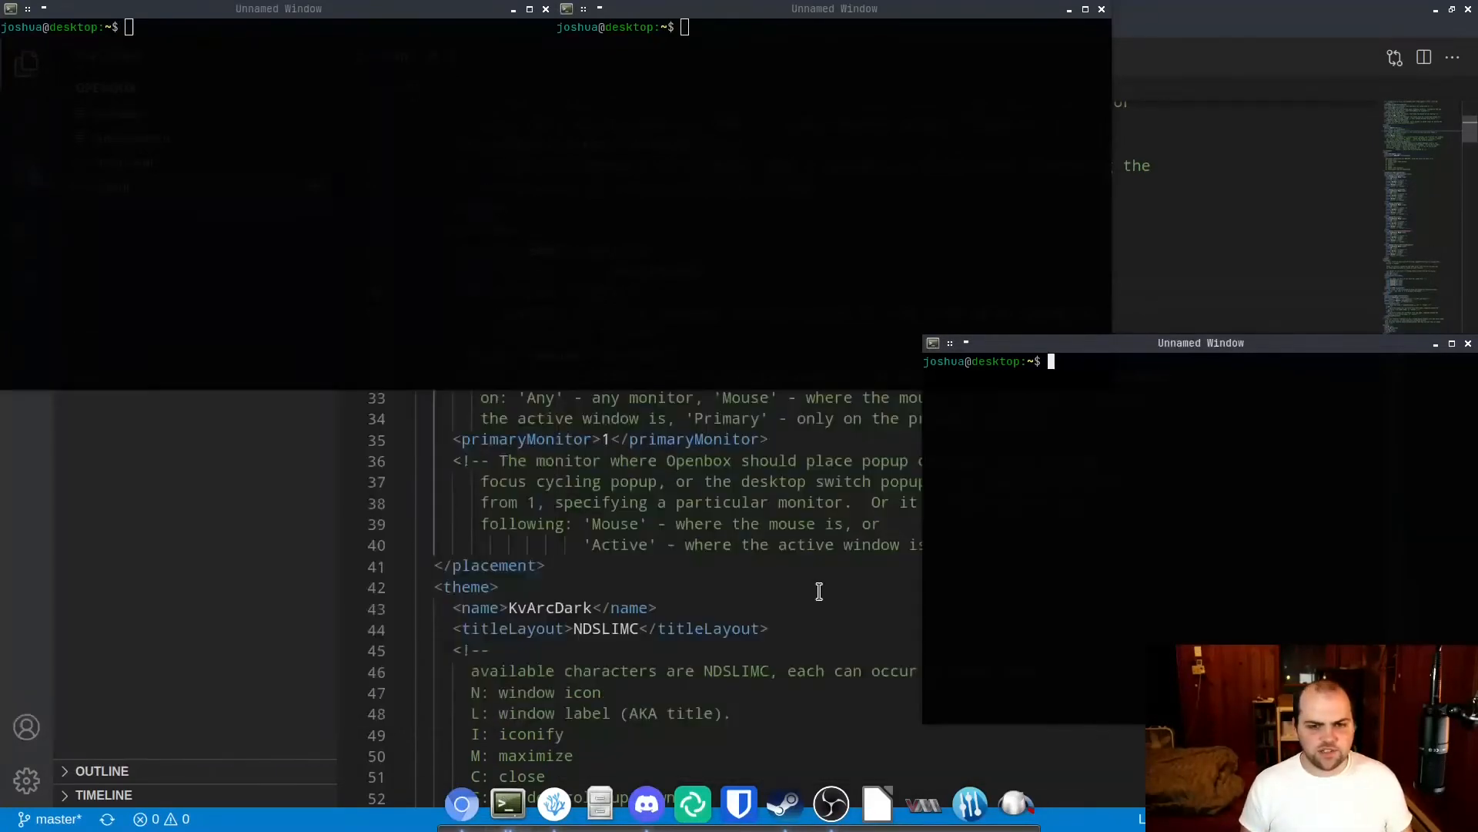
{"action": "key", "text": "alt+F4"}
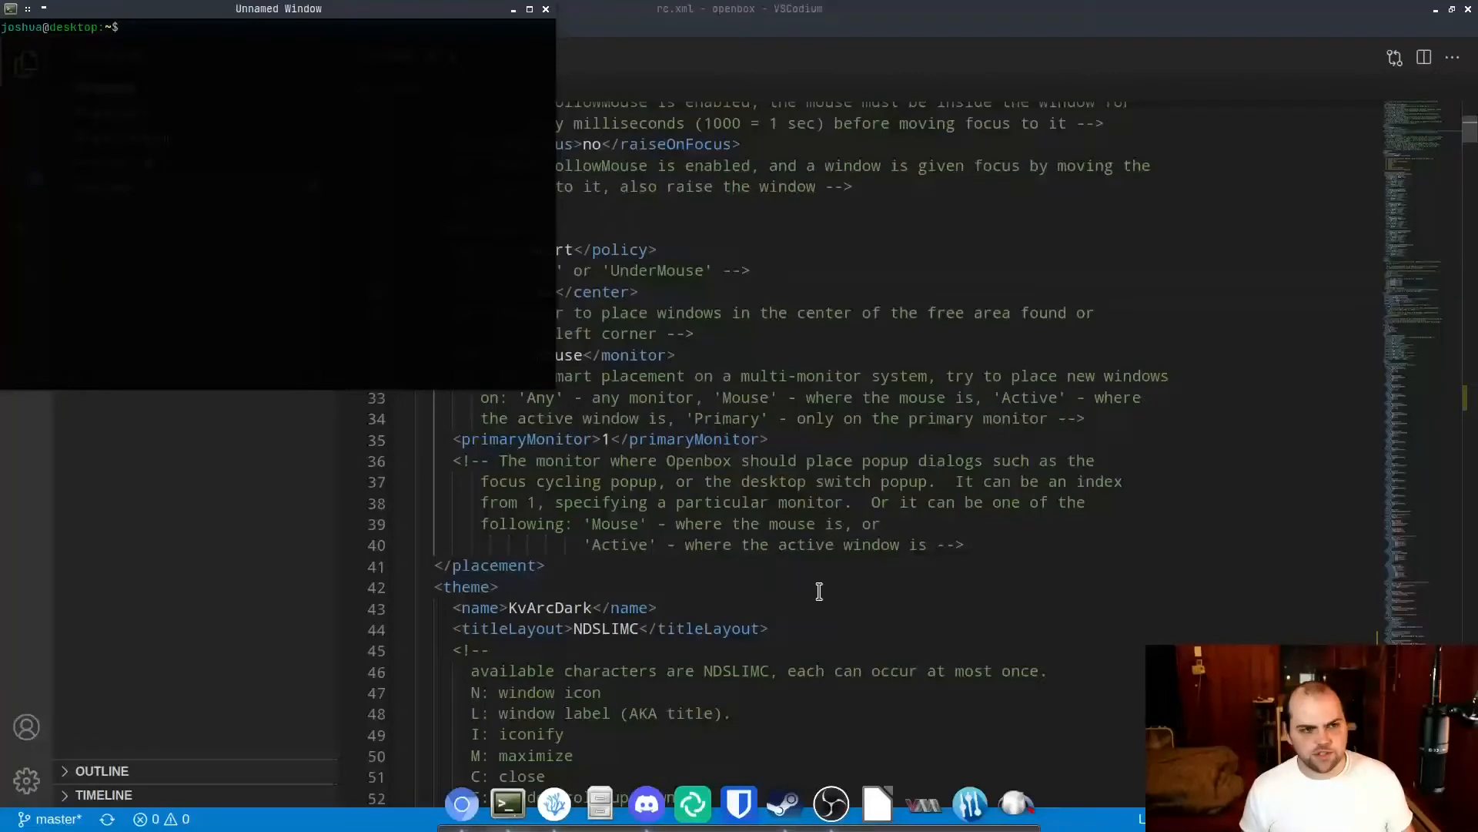
{"action": "key", "text": "alt+F4"}
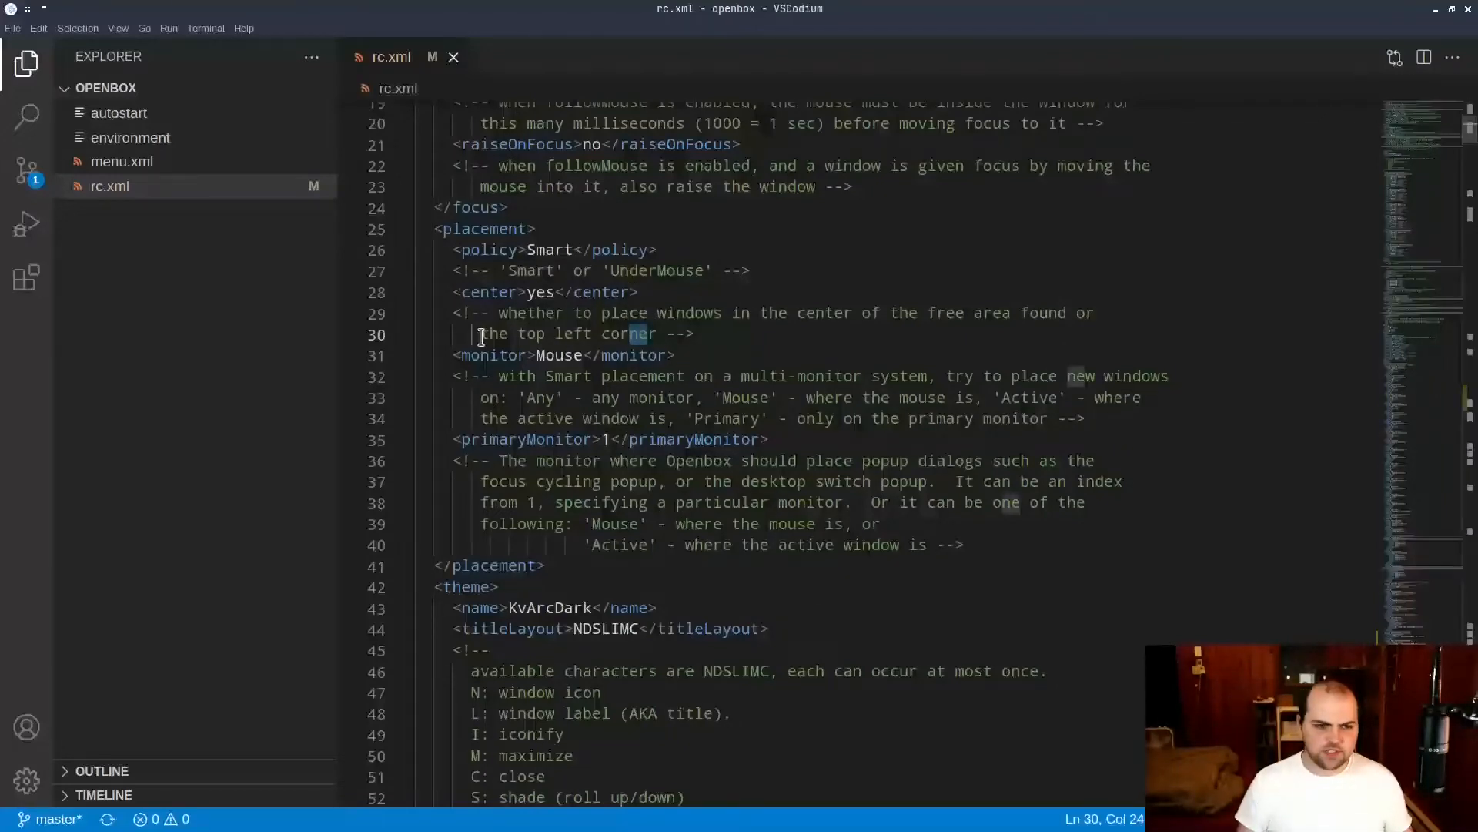
Examine the monitor setting in the placement section of rc.xml and the comment explaining its options.
{"action": "left_click_drag", "start_coordinate": [501, 355], "coordinate": [646, 358]}
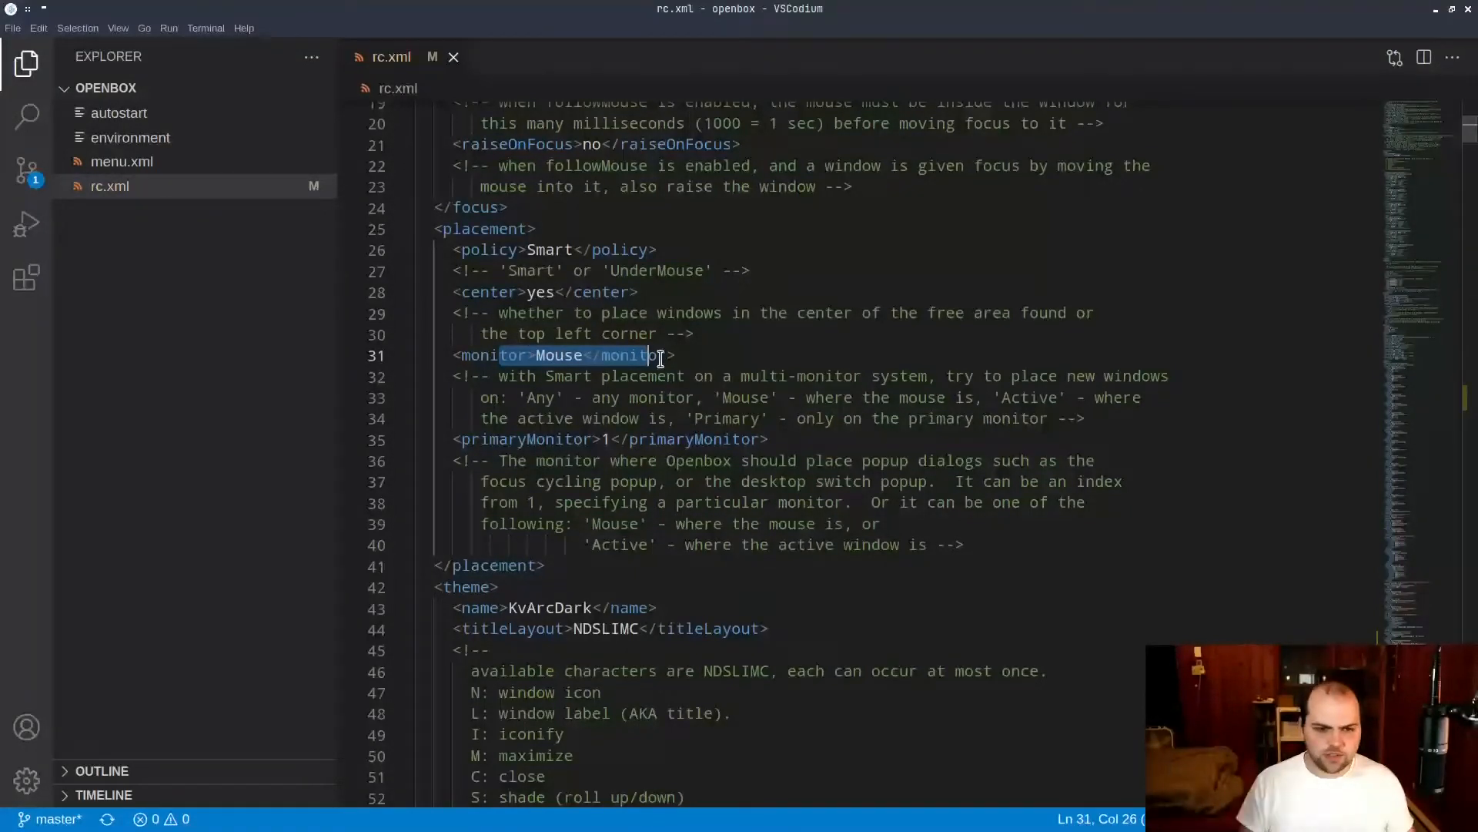
{"action": "left_click_drag", "start_coordinate": [509, 379], "coordinate": [1013, 399]}
{"action": "left_click", "coordinate": [674, 416]}
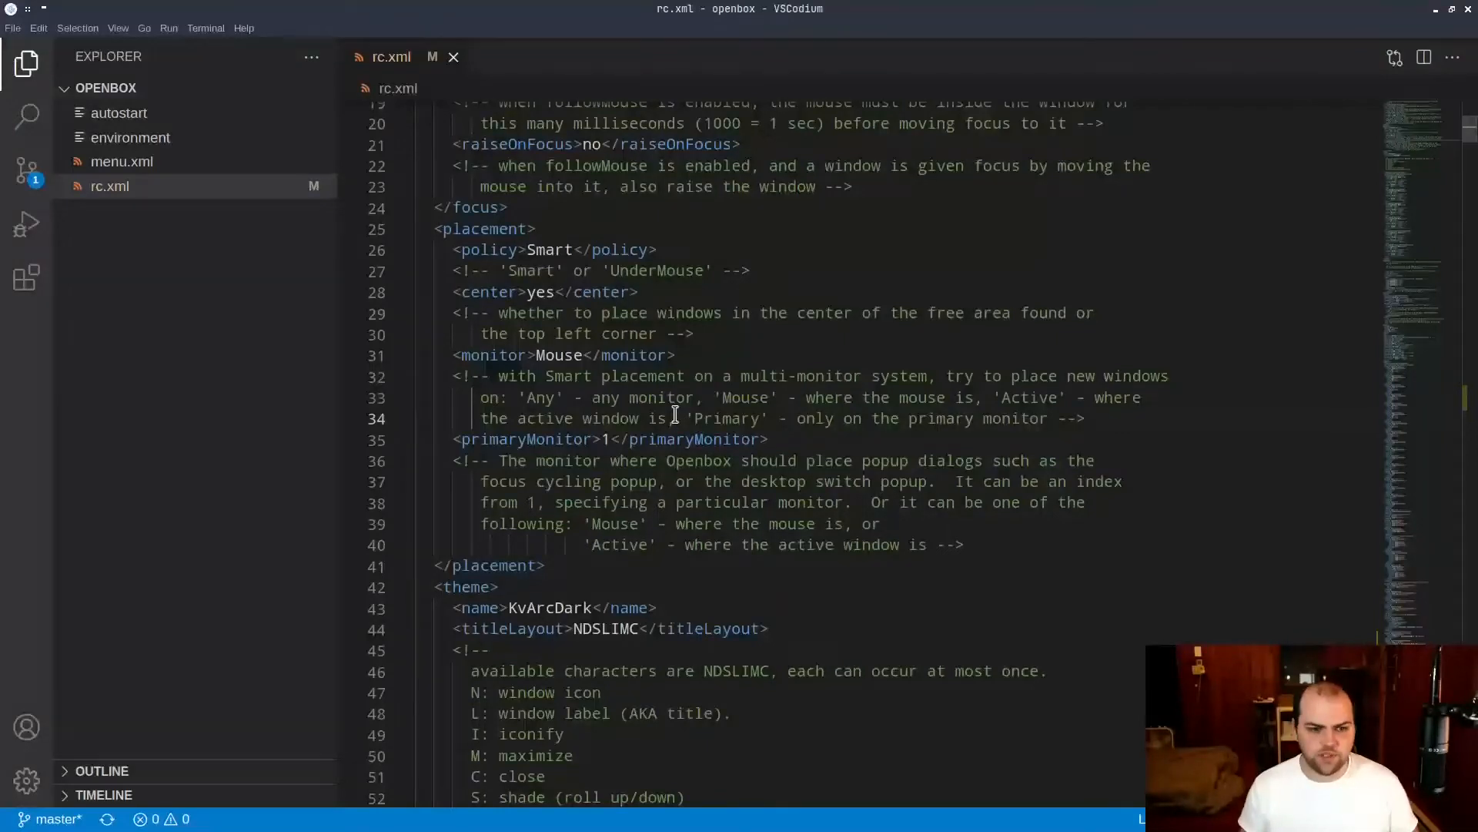
Examine the theme section's name and titleLayout settings, including the comment listing the title bar characters.
{"action": "scroll", "coordinate": [676, 416], "scroll_direction": "down", "scroll_amount": 6}
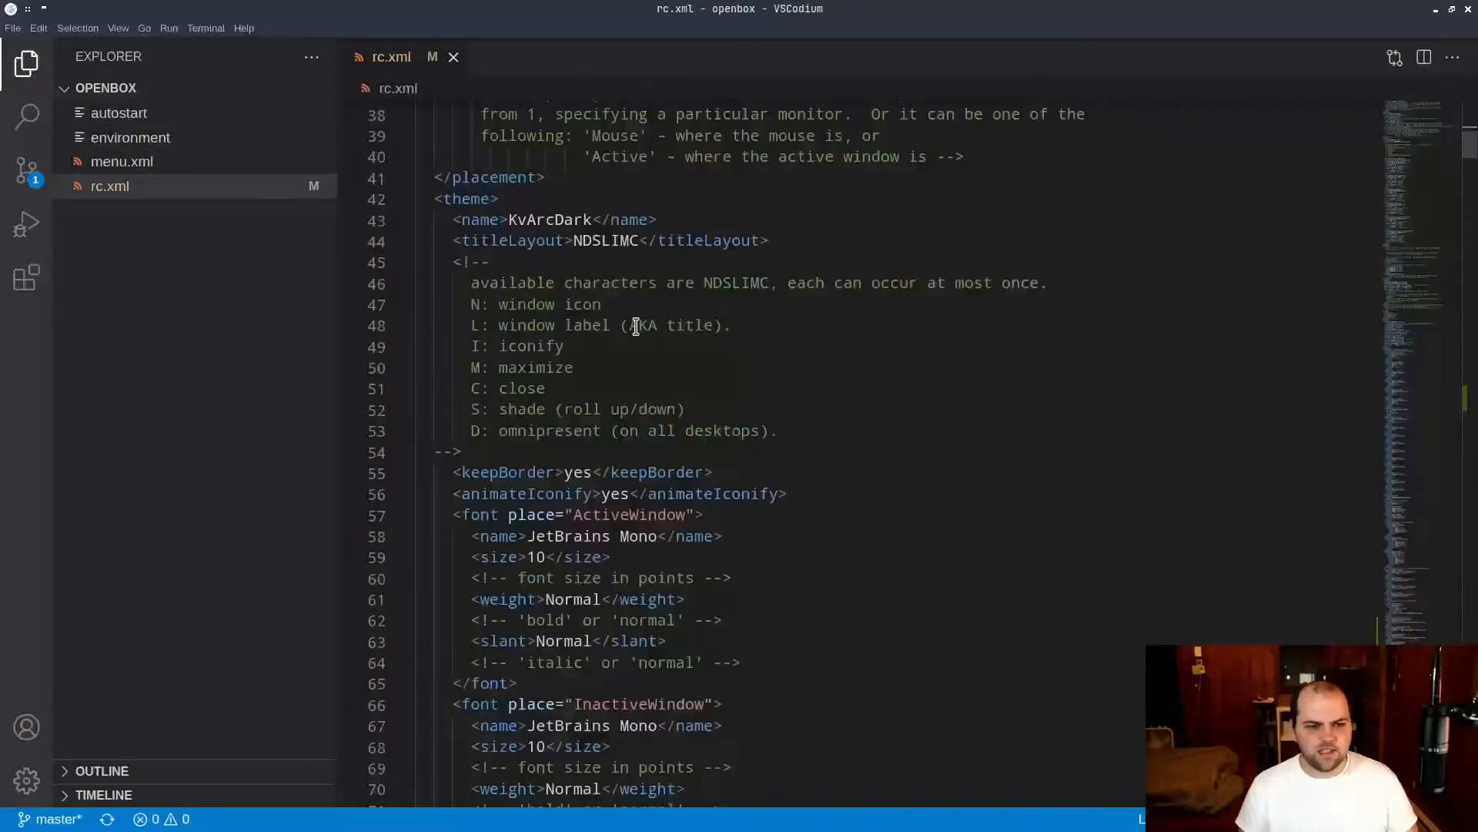
{"action": "left_click_drag", "start_coordinate": [446, 198], "coordinate": [687, 324]}
{"action": "scroll", "coordinate": [683, 322], "scroll_direction": "down", "scroll_amount": 4}
{"action": "scroll", "coordinate": [808, 340], "scroll_direction": "up", "scroll_amount": 4}
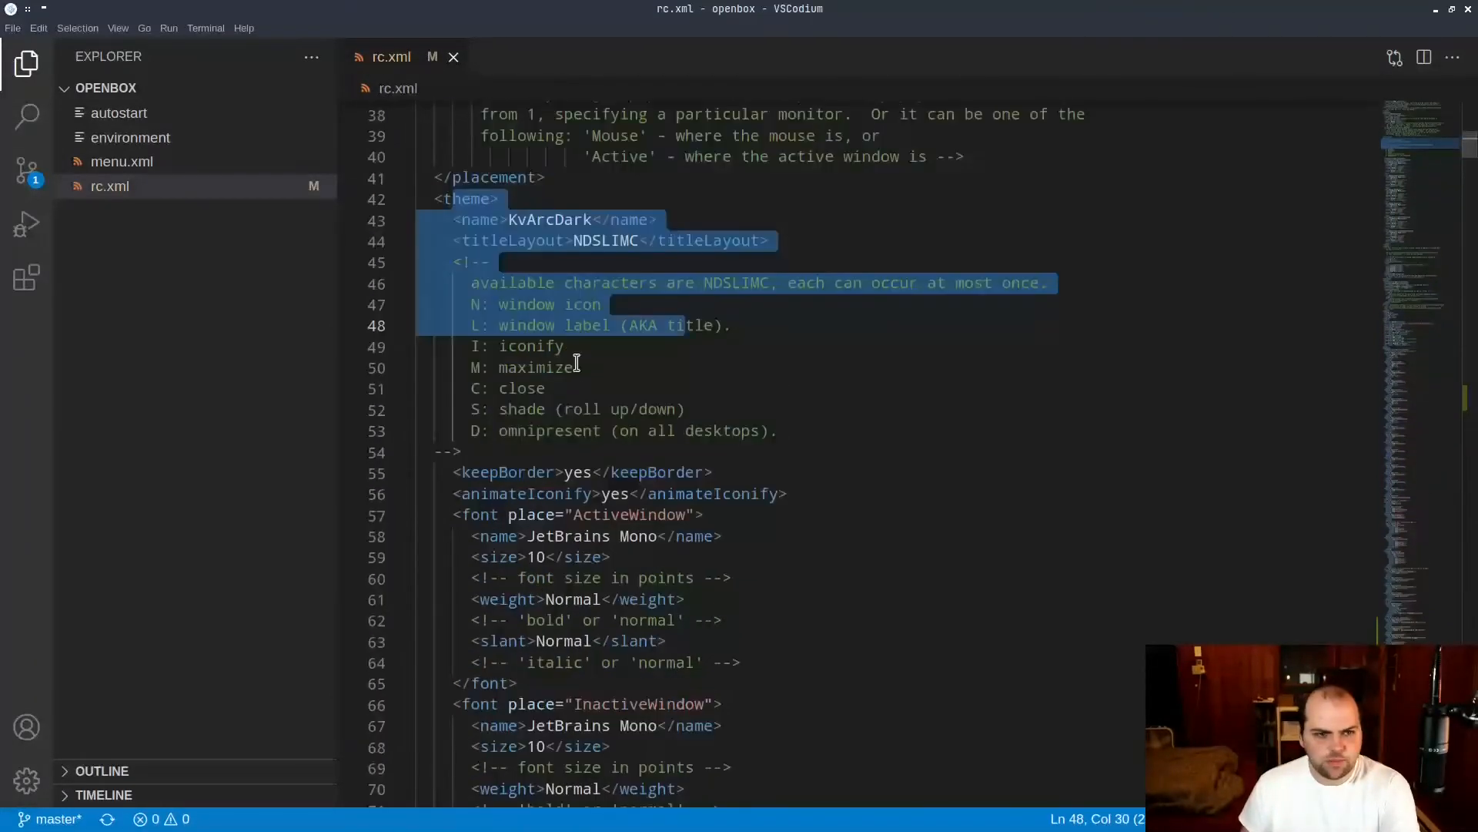
{"action": "double_click", "coordinate": [598, 362]}
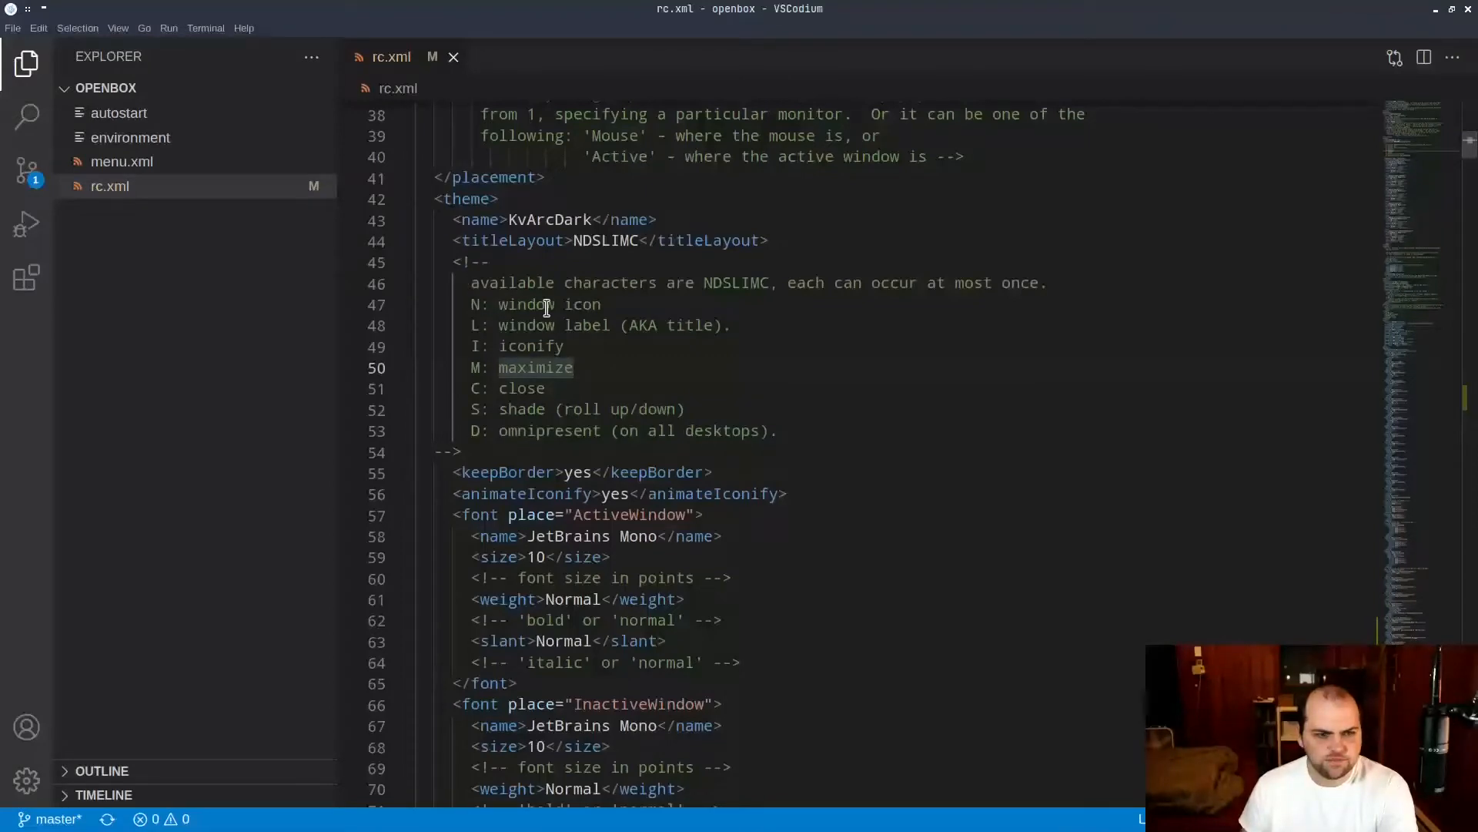
{"action": "left_click_drag", "start_coordinate": [500, 220], "coordinate": [622, 221]}
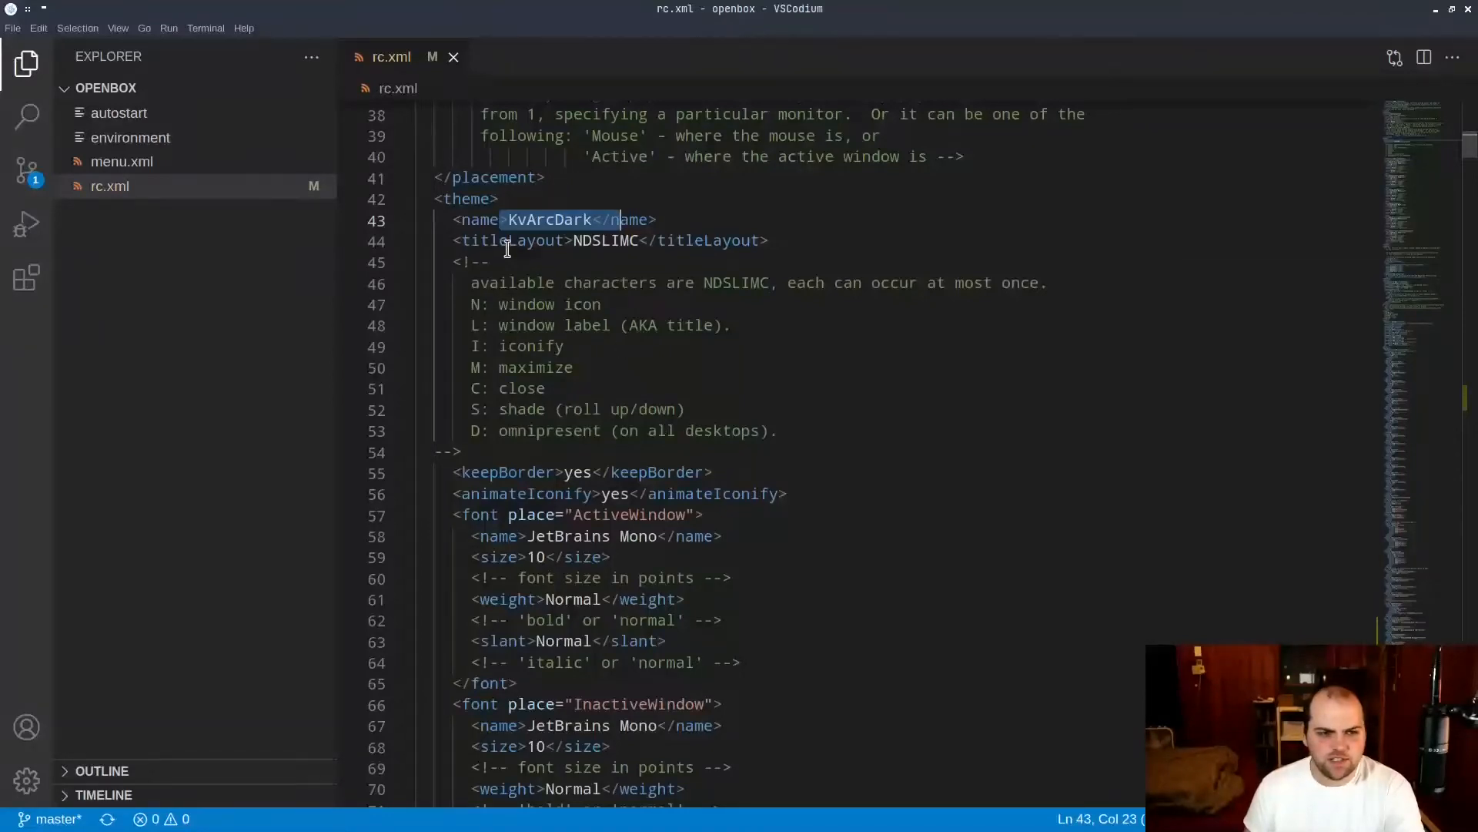
{"action": "left_click_drag", "start_coordinate": [490, 242], "coordinate": [692, 243]}
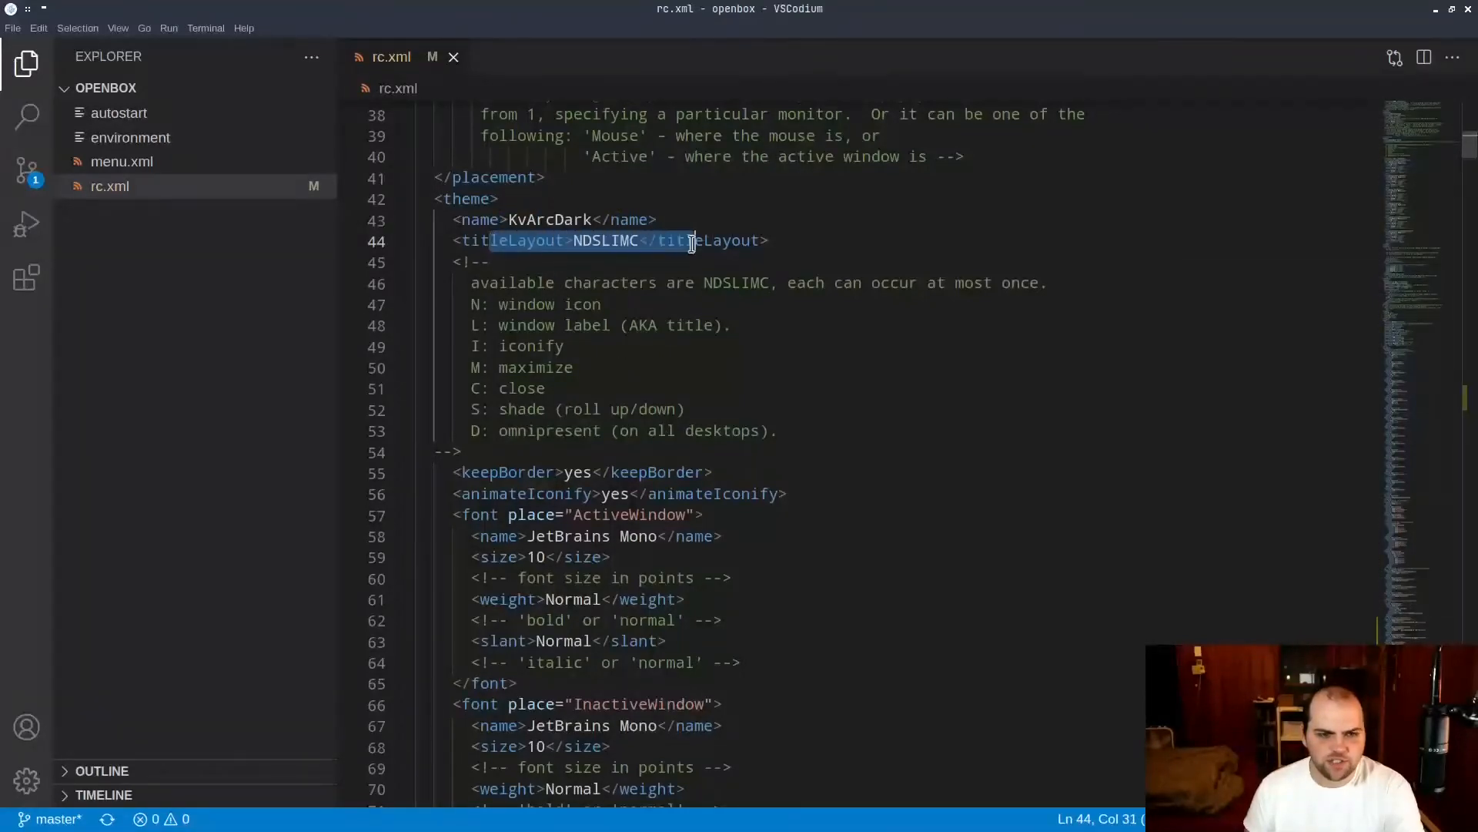
{"action": "left_click", "coordinate": [614, 255]}
{"action": "double_click", "coordinate": [602, 241]}
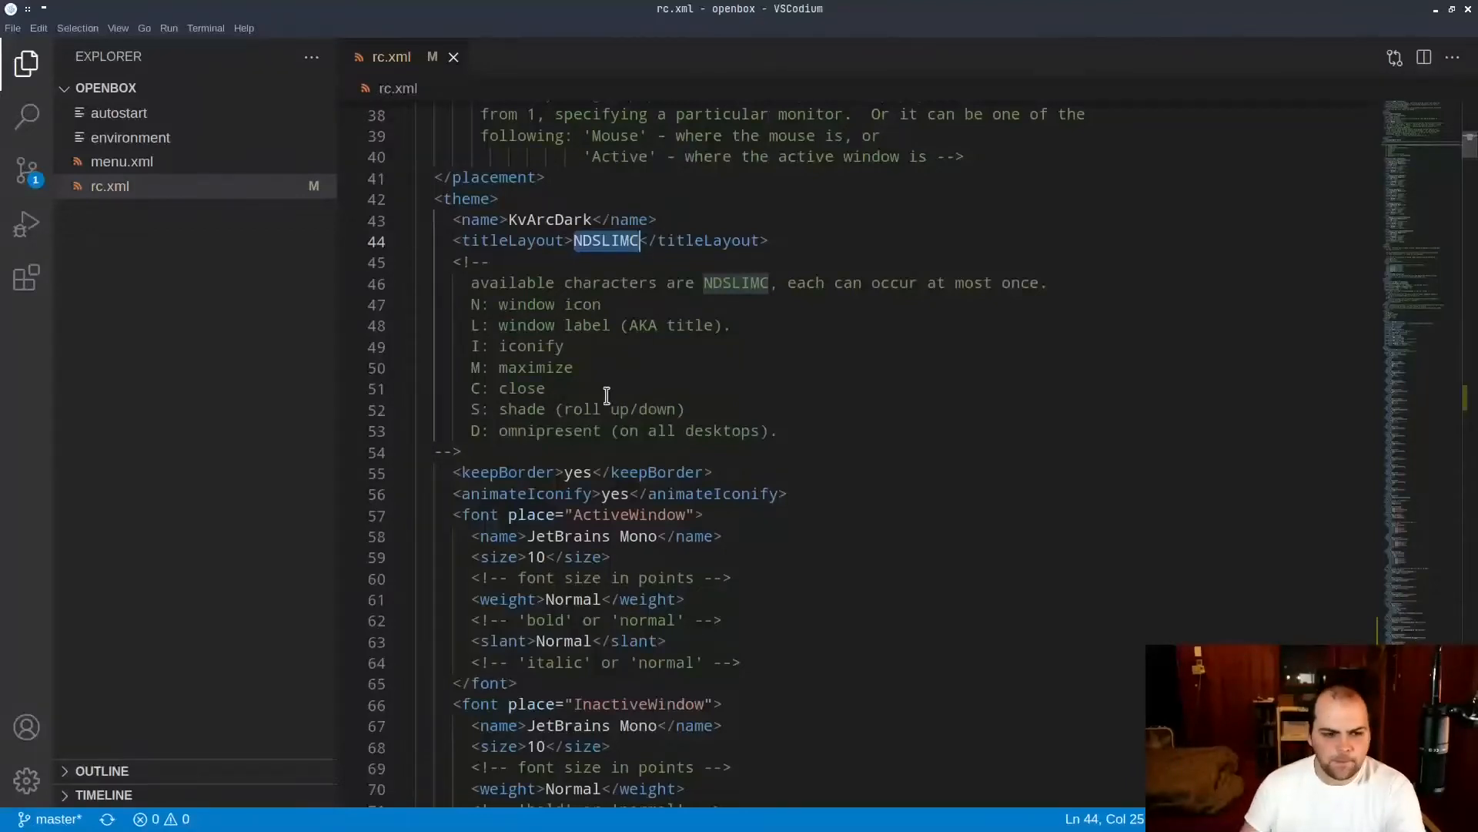
Examine the keepBorder, animateIconify and font settings of the theme, and the desktops section below them.
{"action": "scroll", "coordinate": [605, 393], "scroll_direction": "down", "scroll_amount": 2}
{"action": "left_click_drag", "start_coordinate": [549, 362], "coordinate": [688, 362]}
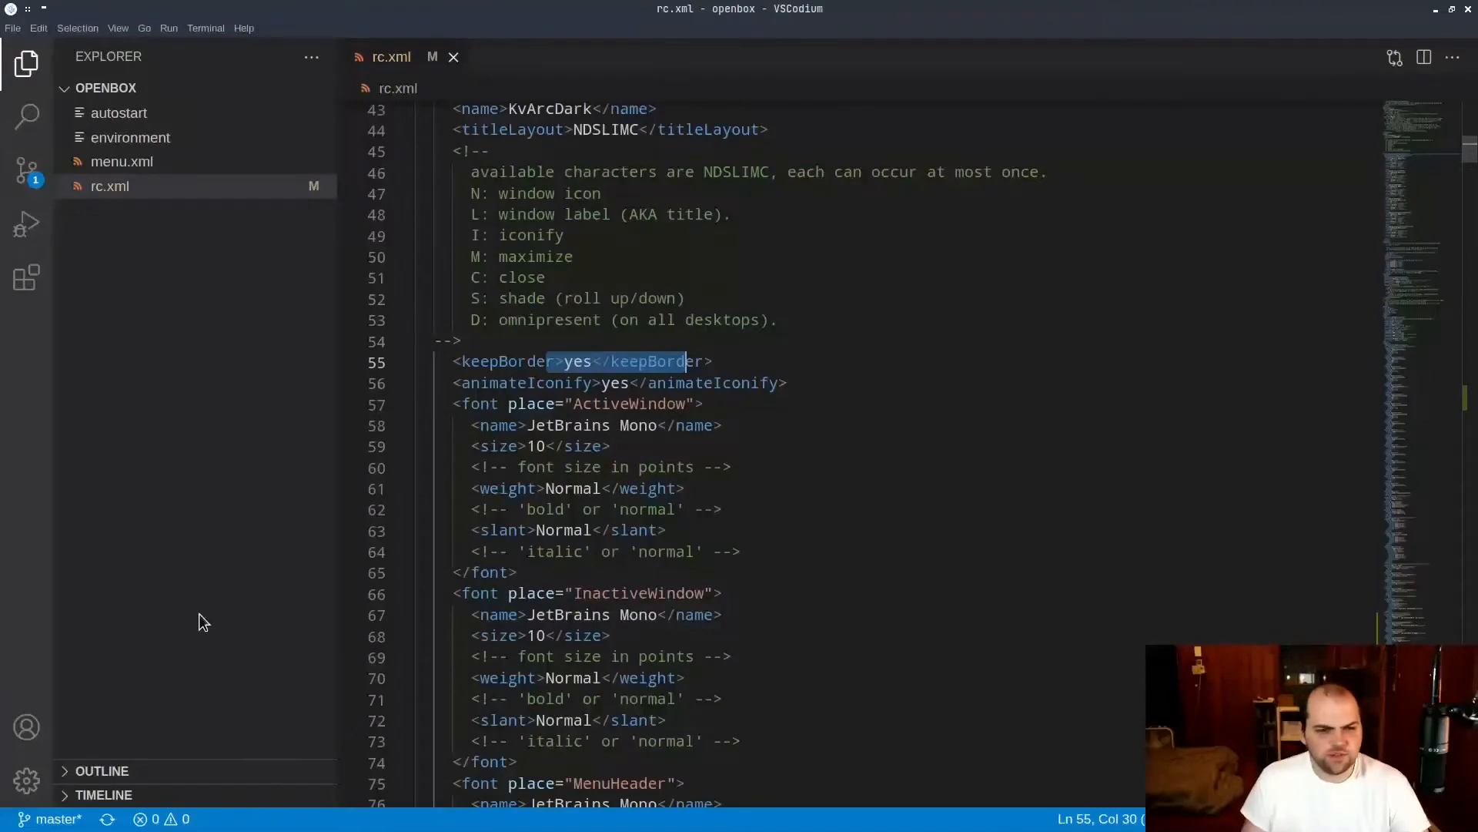
{"action": "left_click_drag", "start_coordinate": [517, 383], "coordinate": [763, 382]}
{"action": "scroll", "coordinate": [557, 374], "scroll_direction": "down", "scroll_amount": 4}
{"action": "left_click_drag", "start_coordinate": [549, 206], "coordinate": [663, 539]}
{"action": "scroll", "coordinate": [650, 393], "scroll_direction": "down", "scroll_amount": 13}
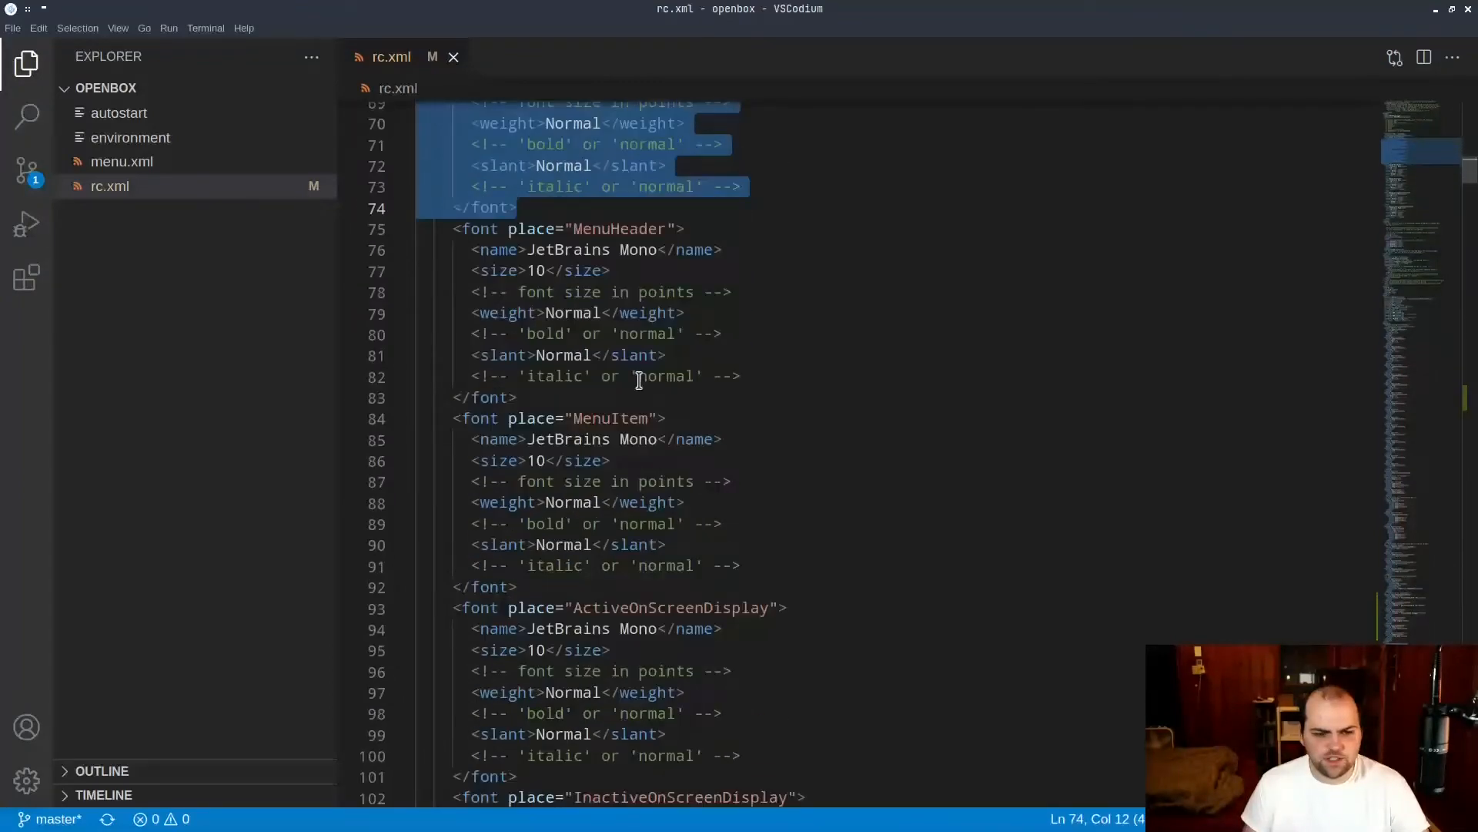
{"action": "scroll", "coordinate": [652, 392], "scroll_direction": "down", "scroll_amount": 2}
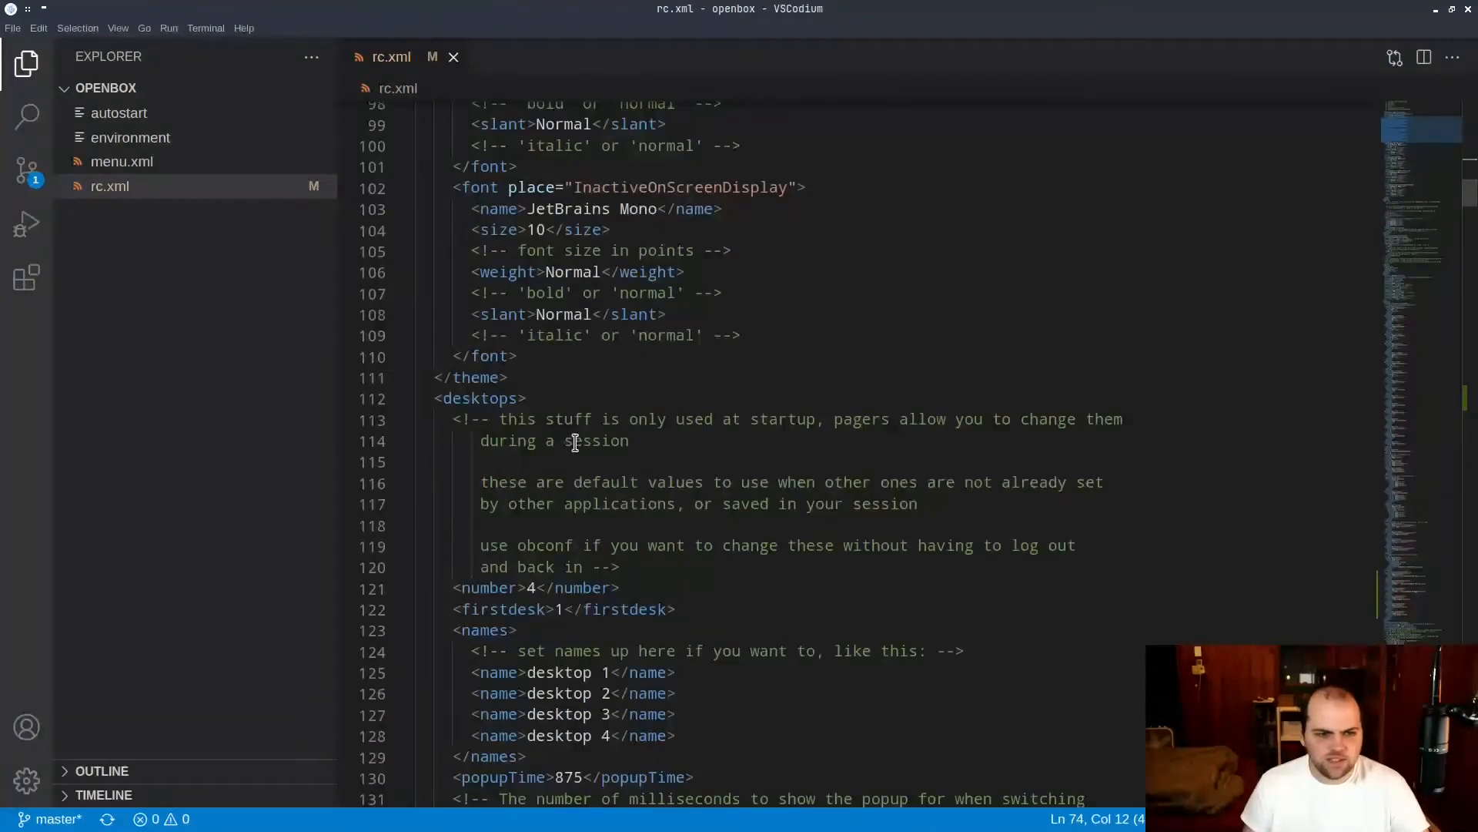
{"action": "scroll", "coordinate": [578, 446], "scroll_direction": "down", "scroll_amount": 3}
{"action": "left_click_drag", "start_coordinate": [519, 324], "coordinate": [682, 531]}
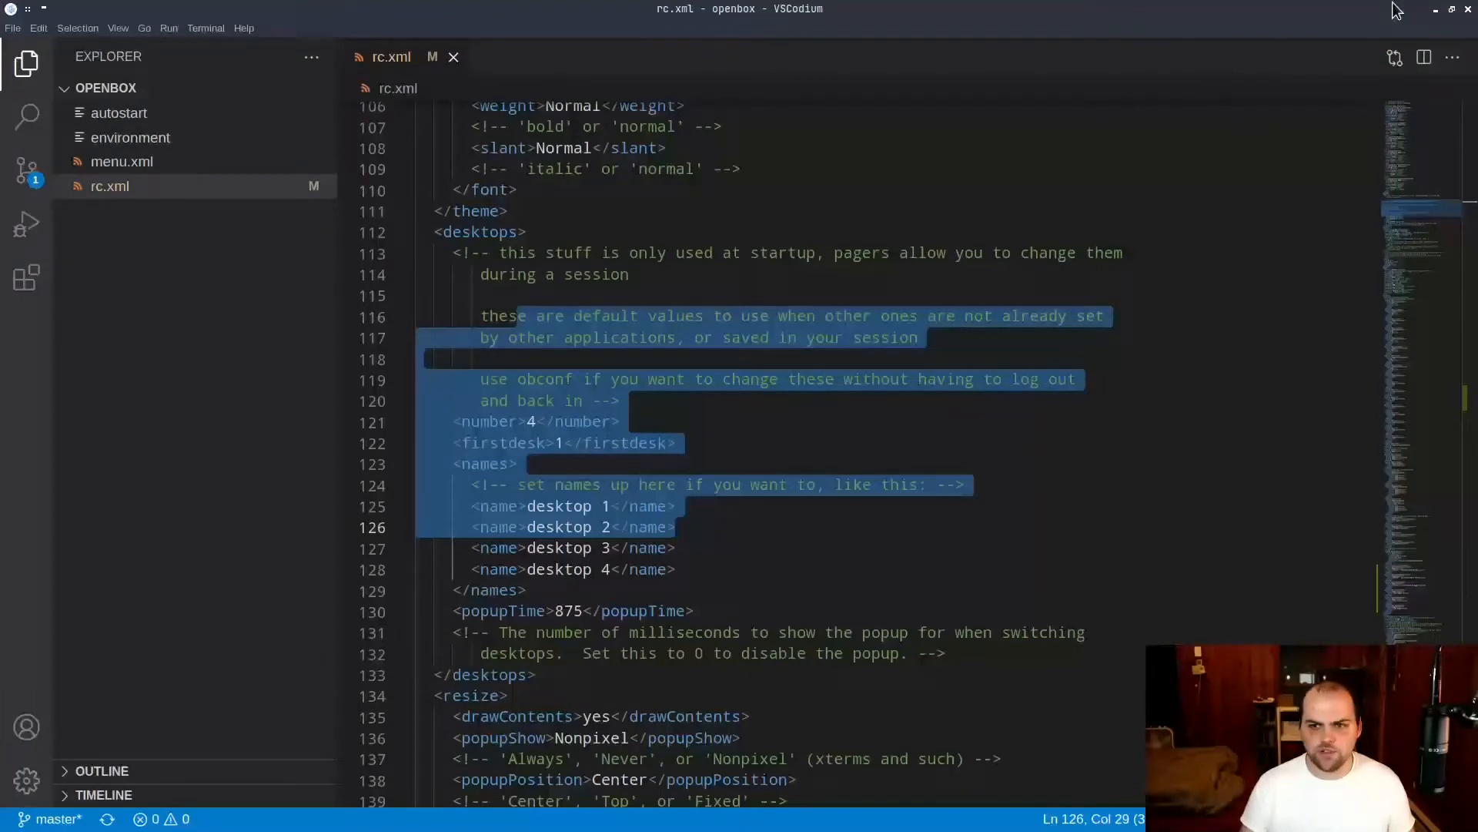
Restore the editor window to its unmaximized size and cycle through the virtual desktops, returning to desktop 1.
{"action": "left_click", "coordinate": [1451, 9]}
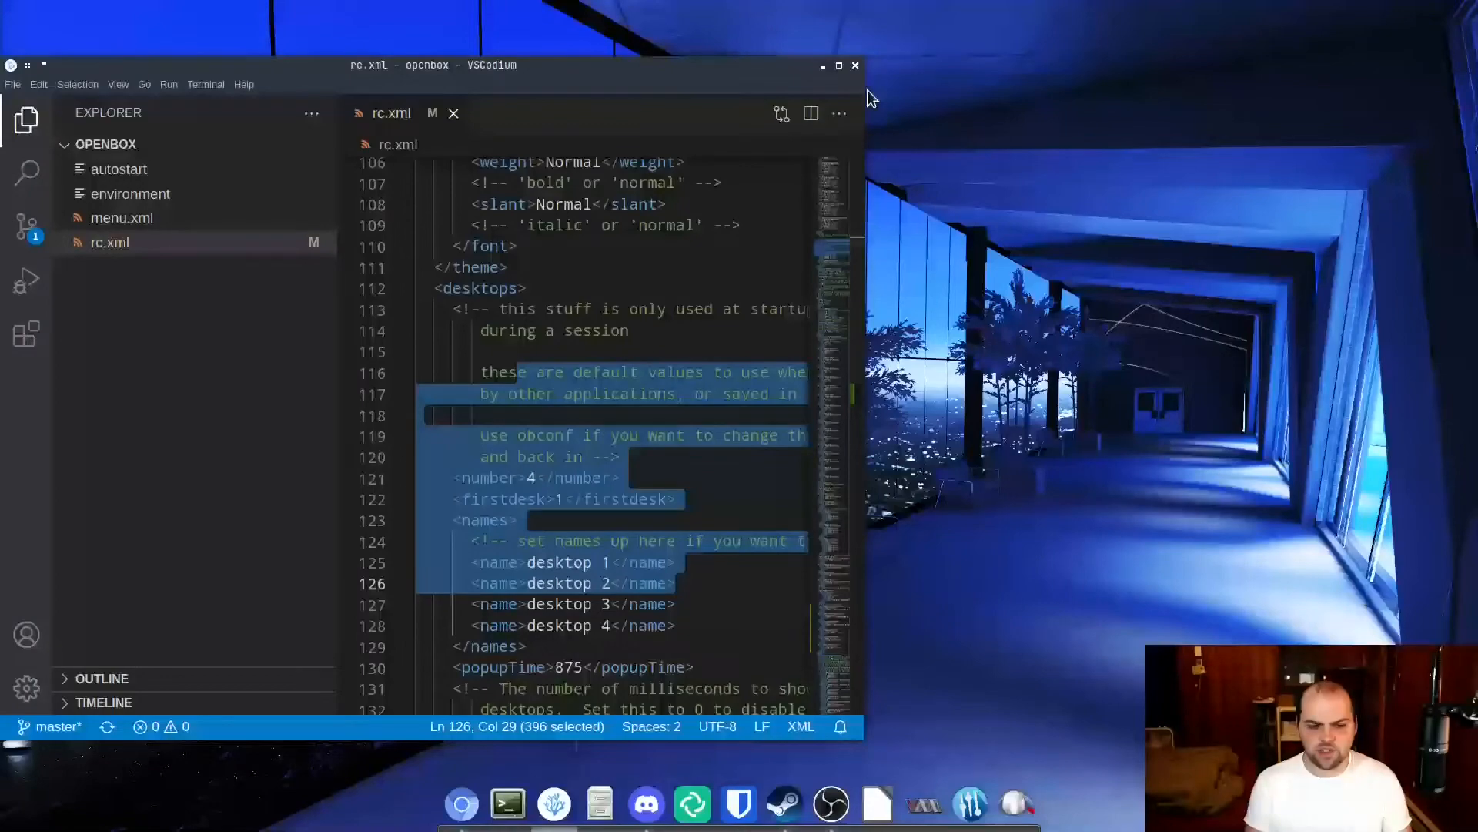
{"action": "key", "text": "ctrl+alt+Right"}
{"action": "key", "text": "ctrl+alt+Left"}
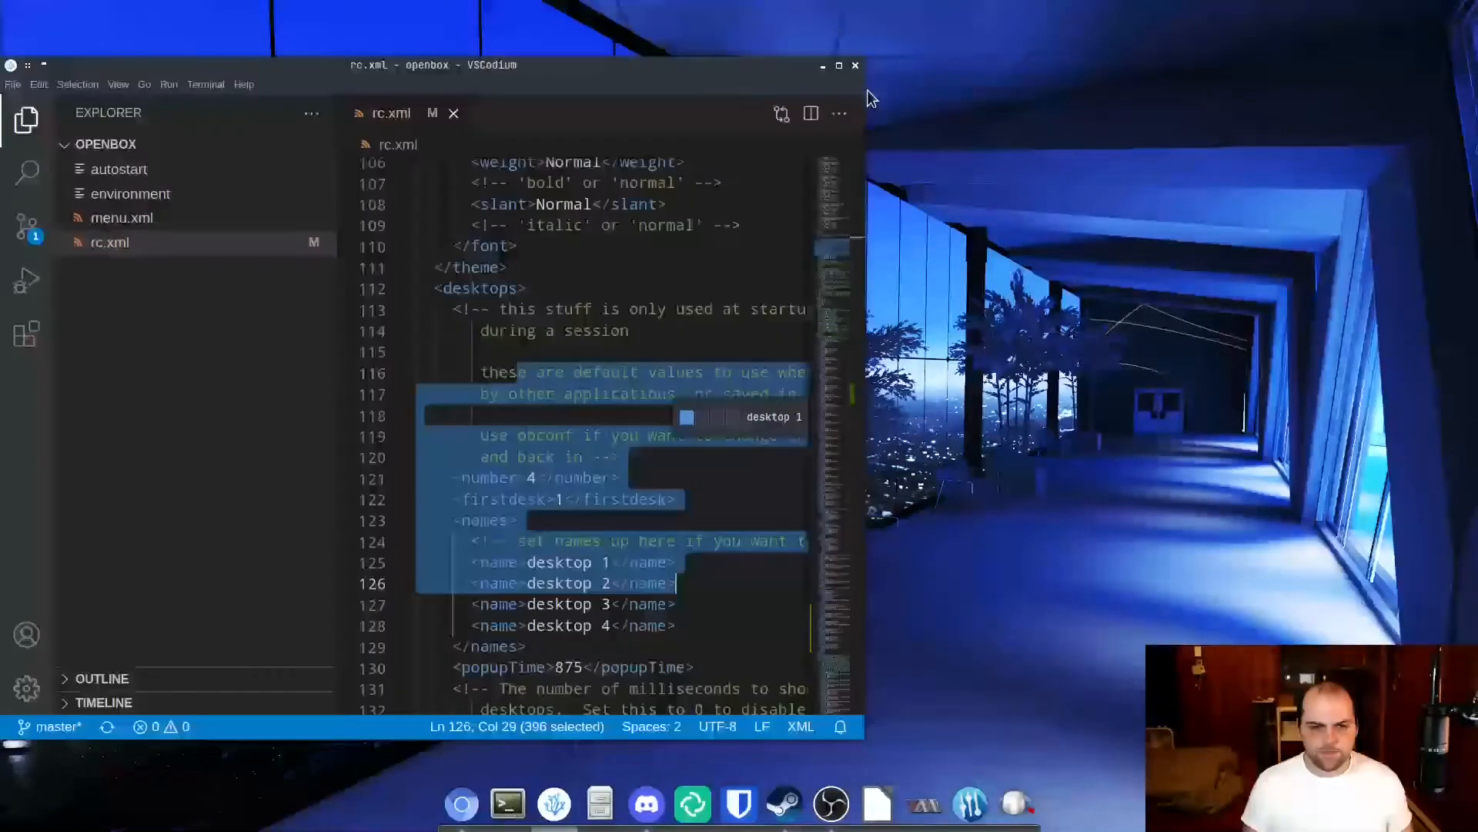
{"action": "key", "text": "ctrl+alt+Left"}
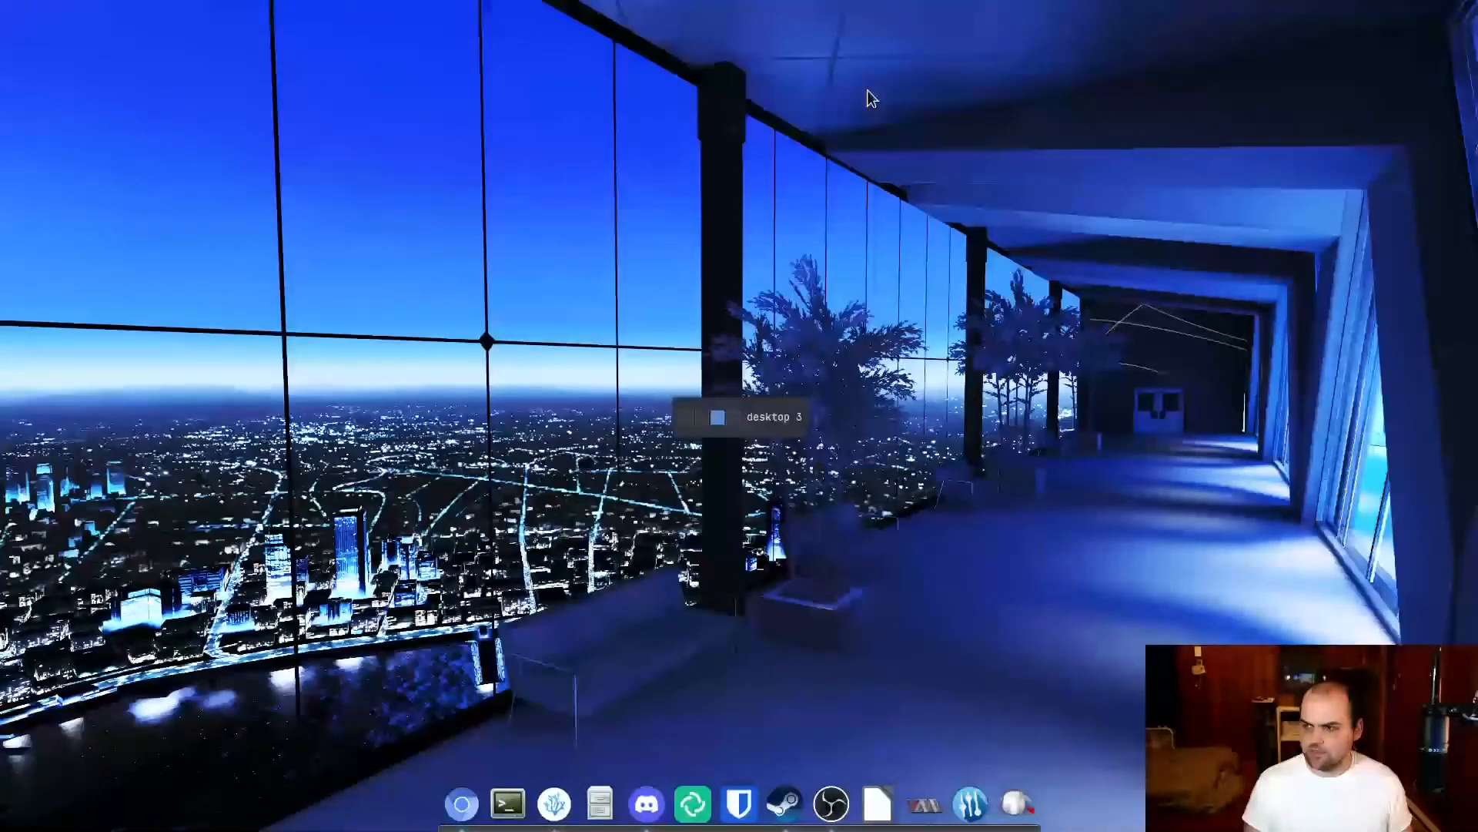
{"action": "key", "text": "ctrl+alt+Right"}
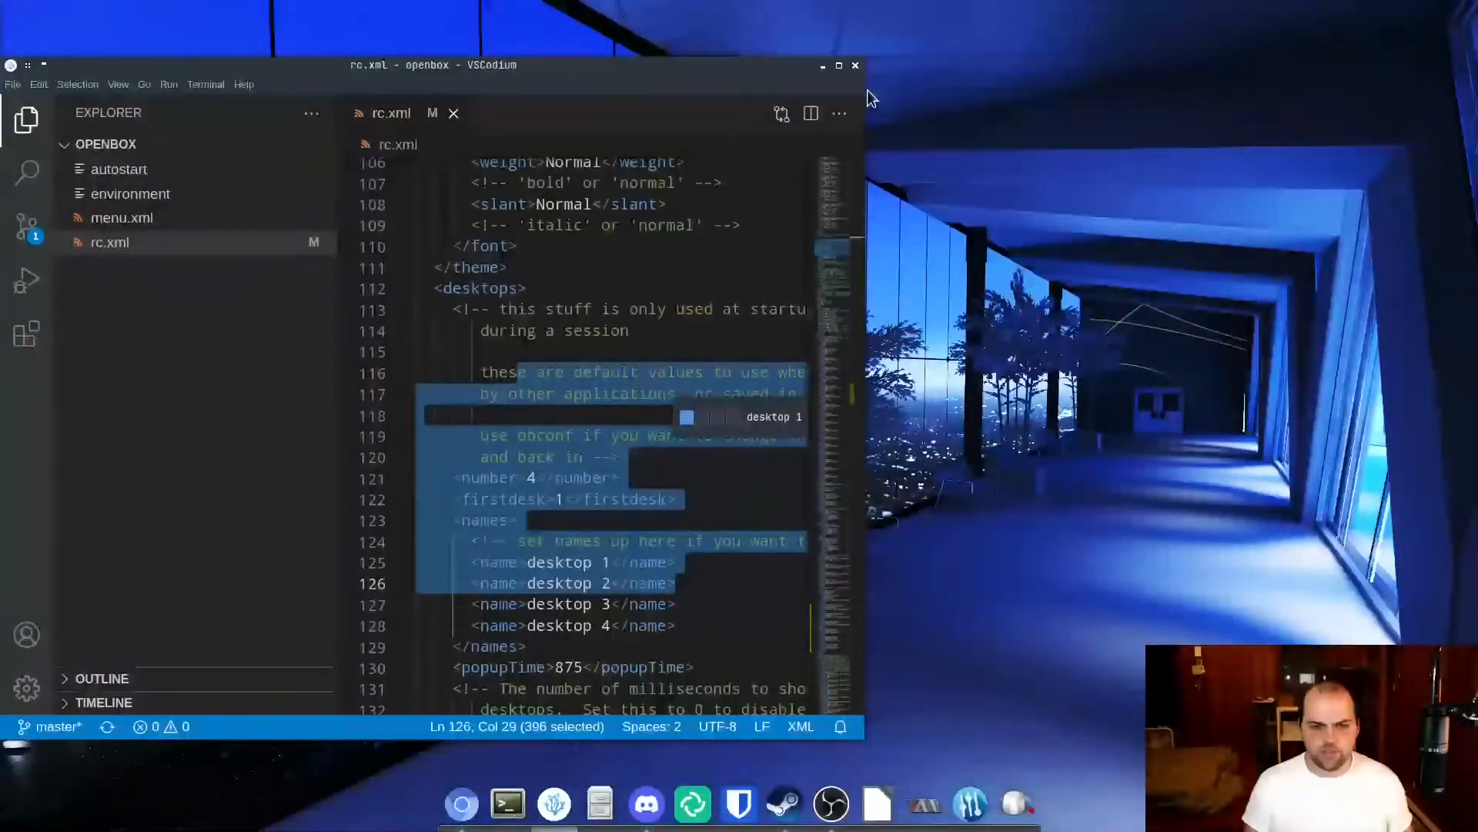
{"action": "right_click", "coordinate": [937, 191]}
{"action": "mouse_move", "coordinate": [945, 385]}
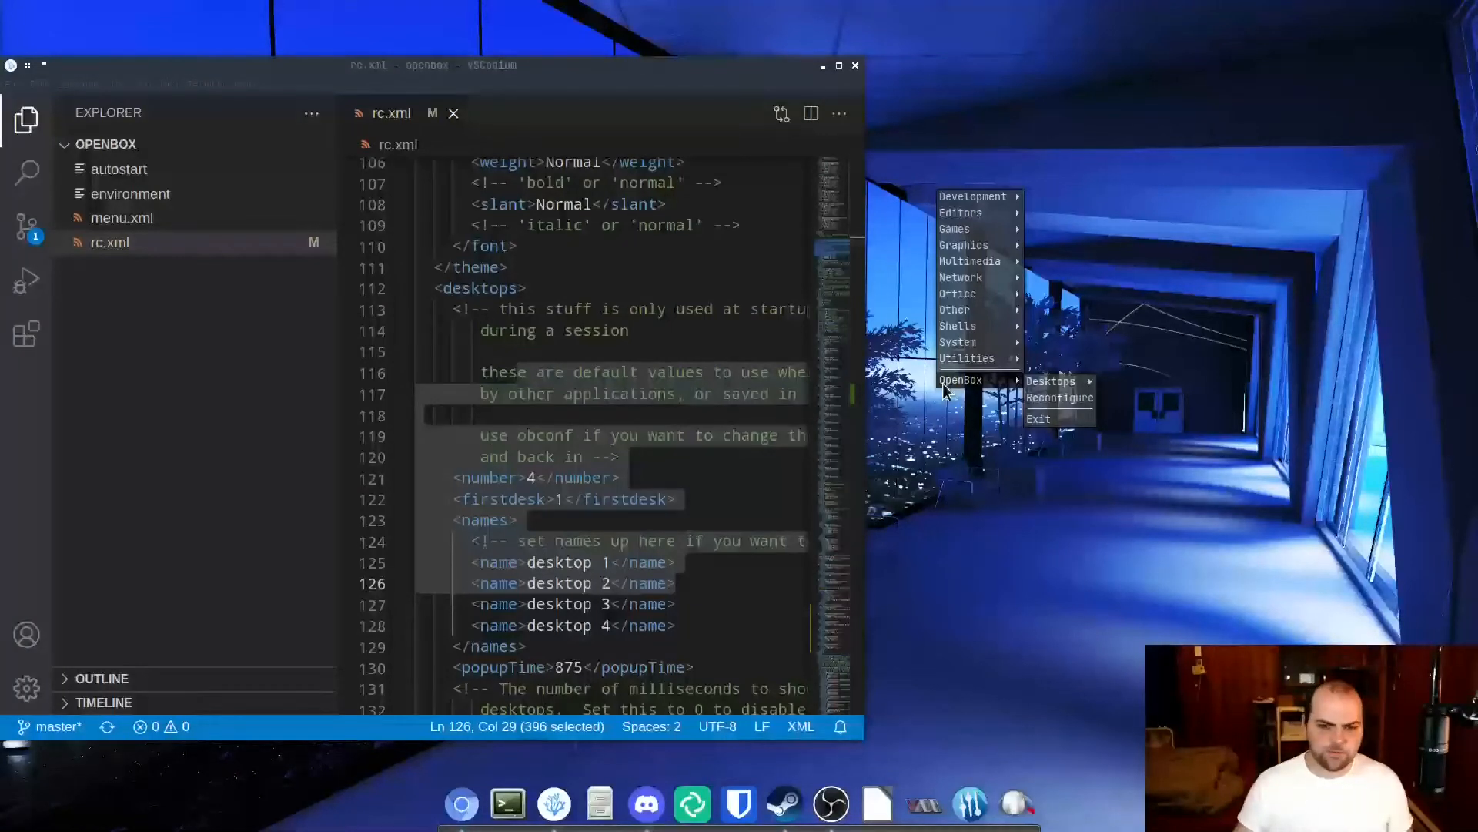
{"action": "mouse_move", "coordinate": [1057, 377]}
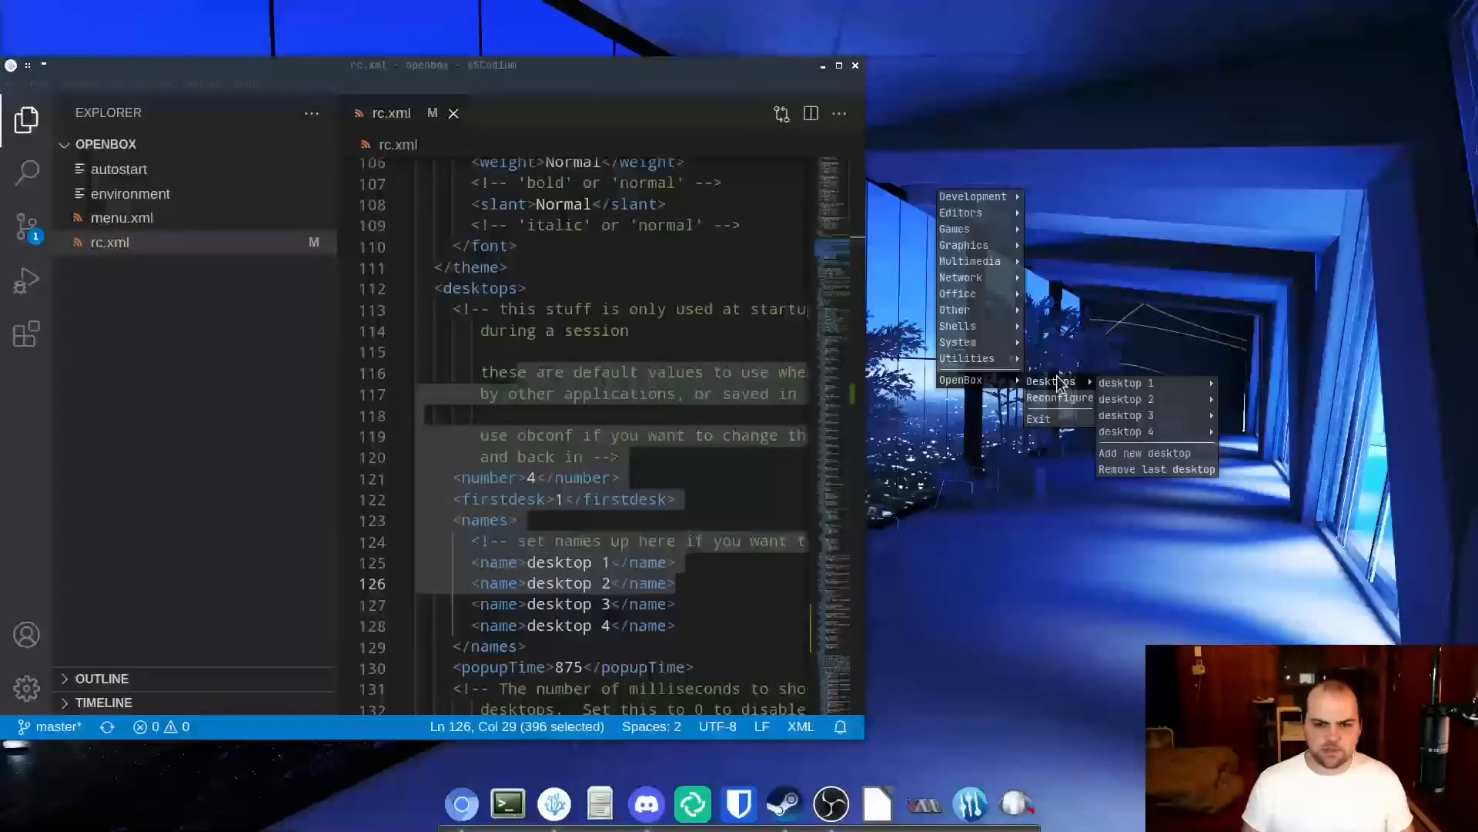
{"action": "mouse_move", "coordinate": [1158, 422]}
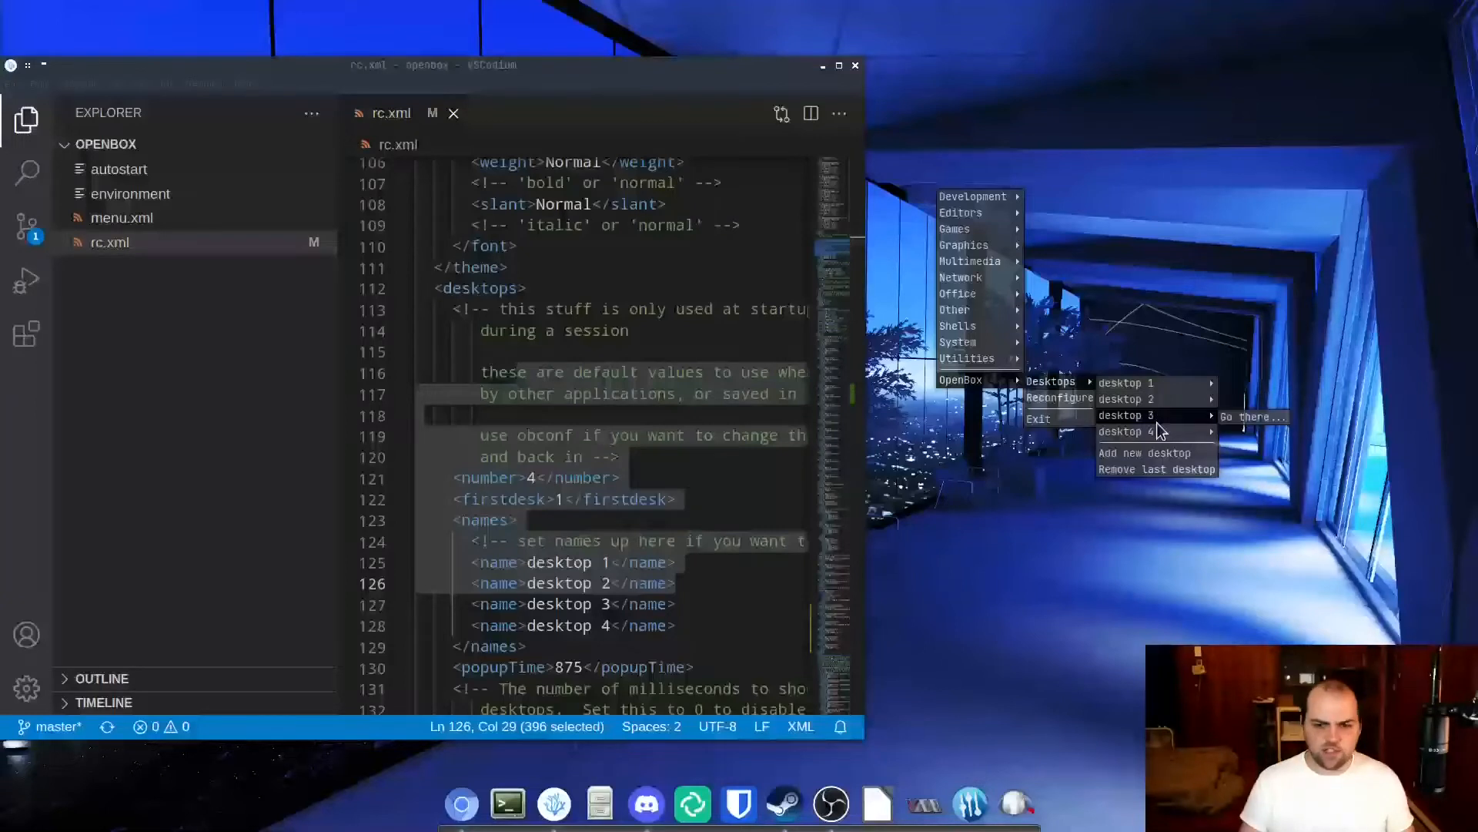
{"action": "left_click", "coordinate": [1150, 466]}
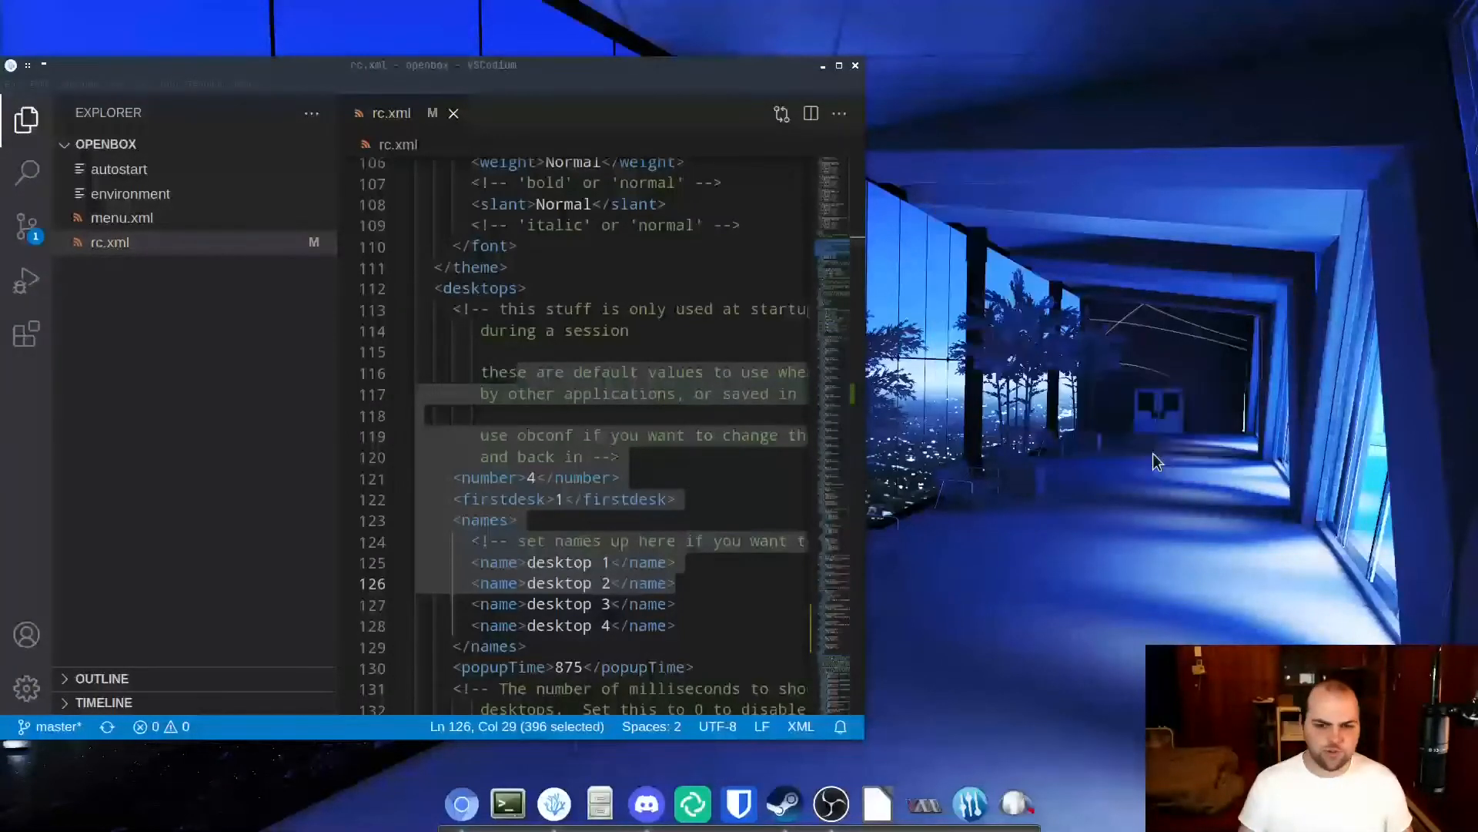
Check the list of virtual desktops and remove the last one, desktop 5.
{"action": "right_click", "coordinate": [926, 265]}
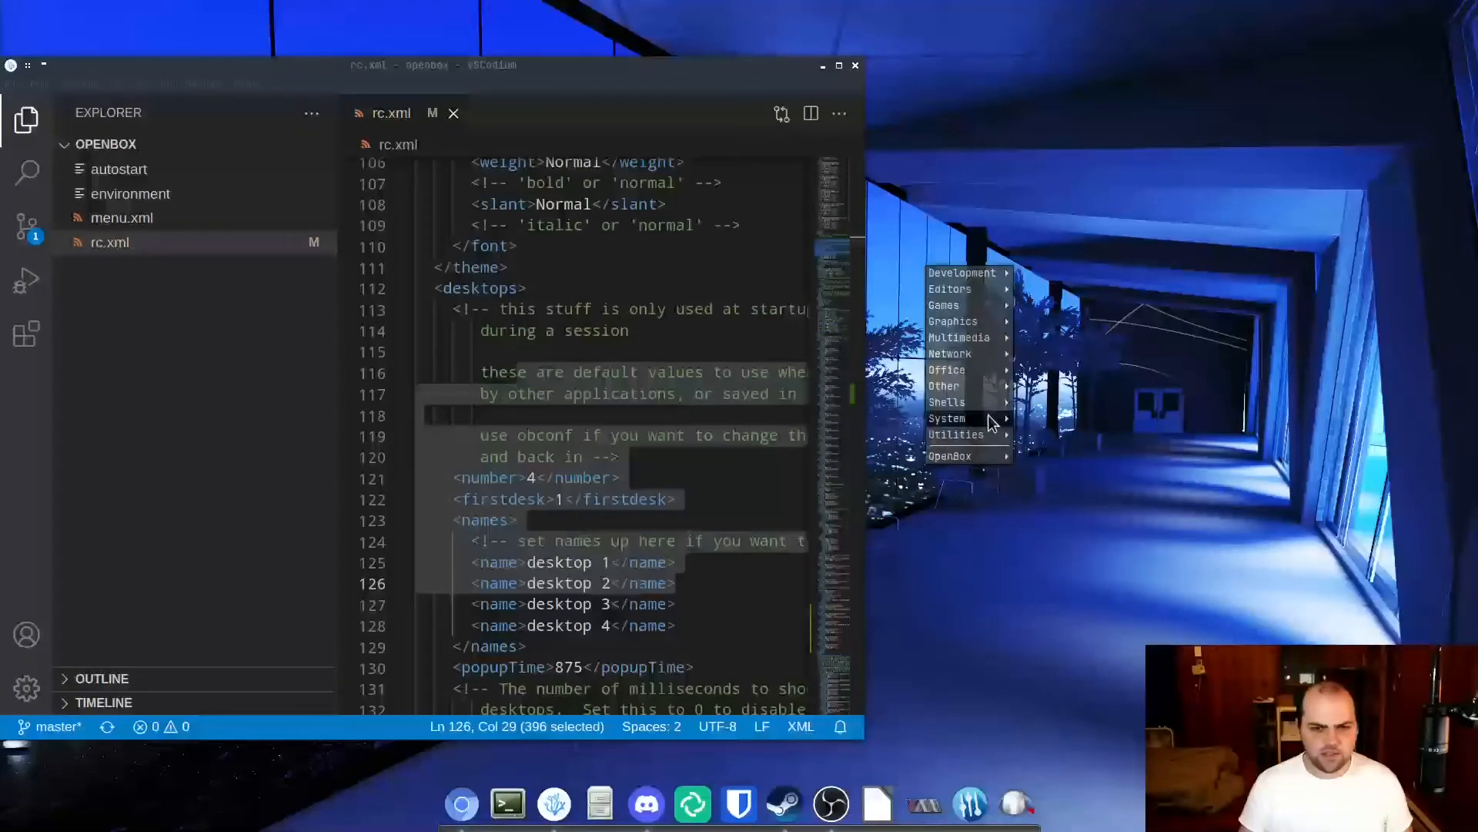
{"action": "mouse_move", "coordinate": [997, 462]}
{"action": "mouse_move", "coordinate": [1145, 528]}
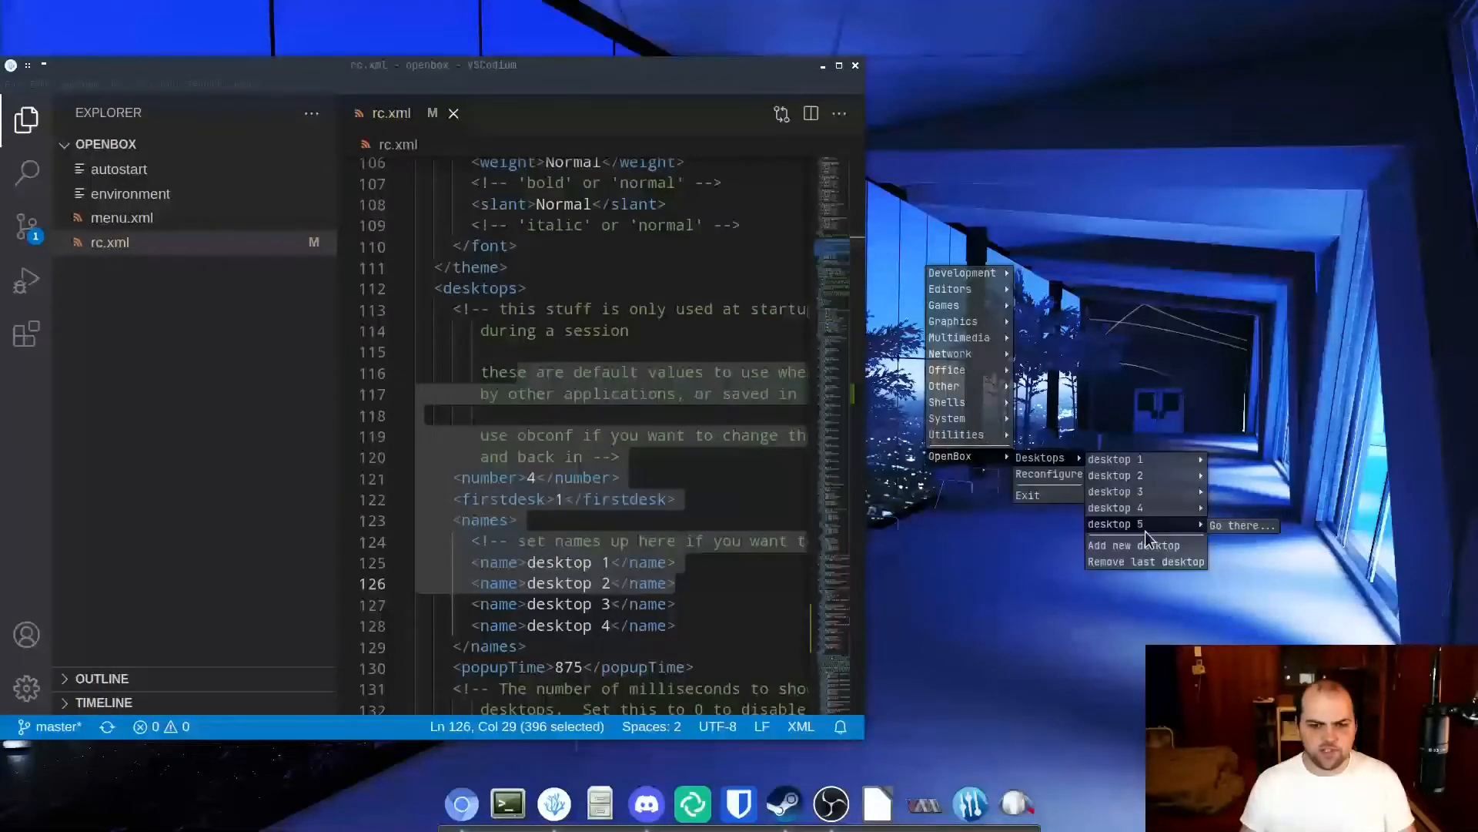
{"action": "left_click", "coordinate": [1166, 565]}
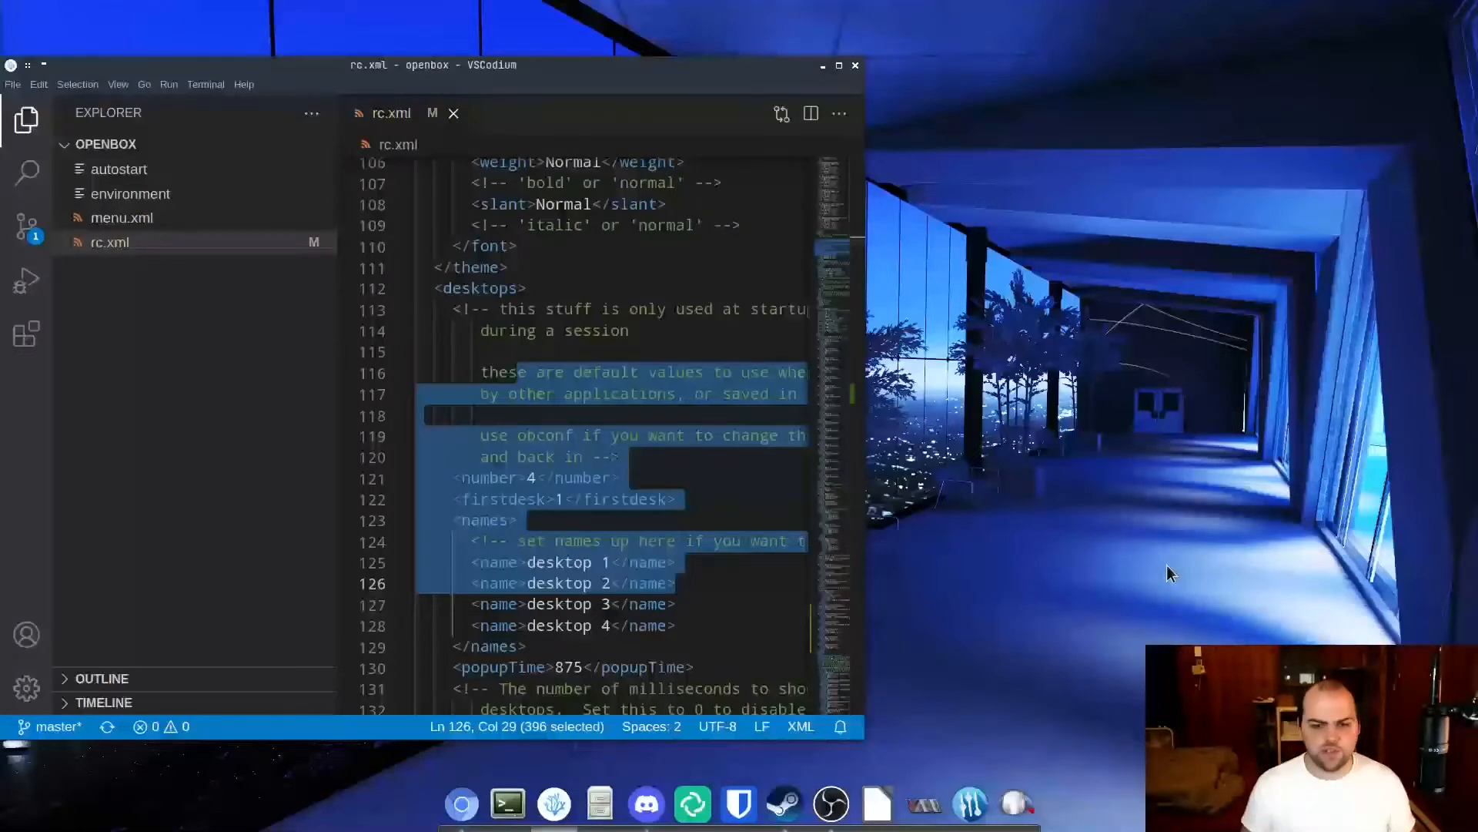
Maximize the editor window and highlight the four desktop name entries in the desktops section.
{"action": "left_click", "coordinate": [592, 409]}
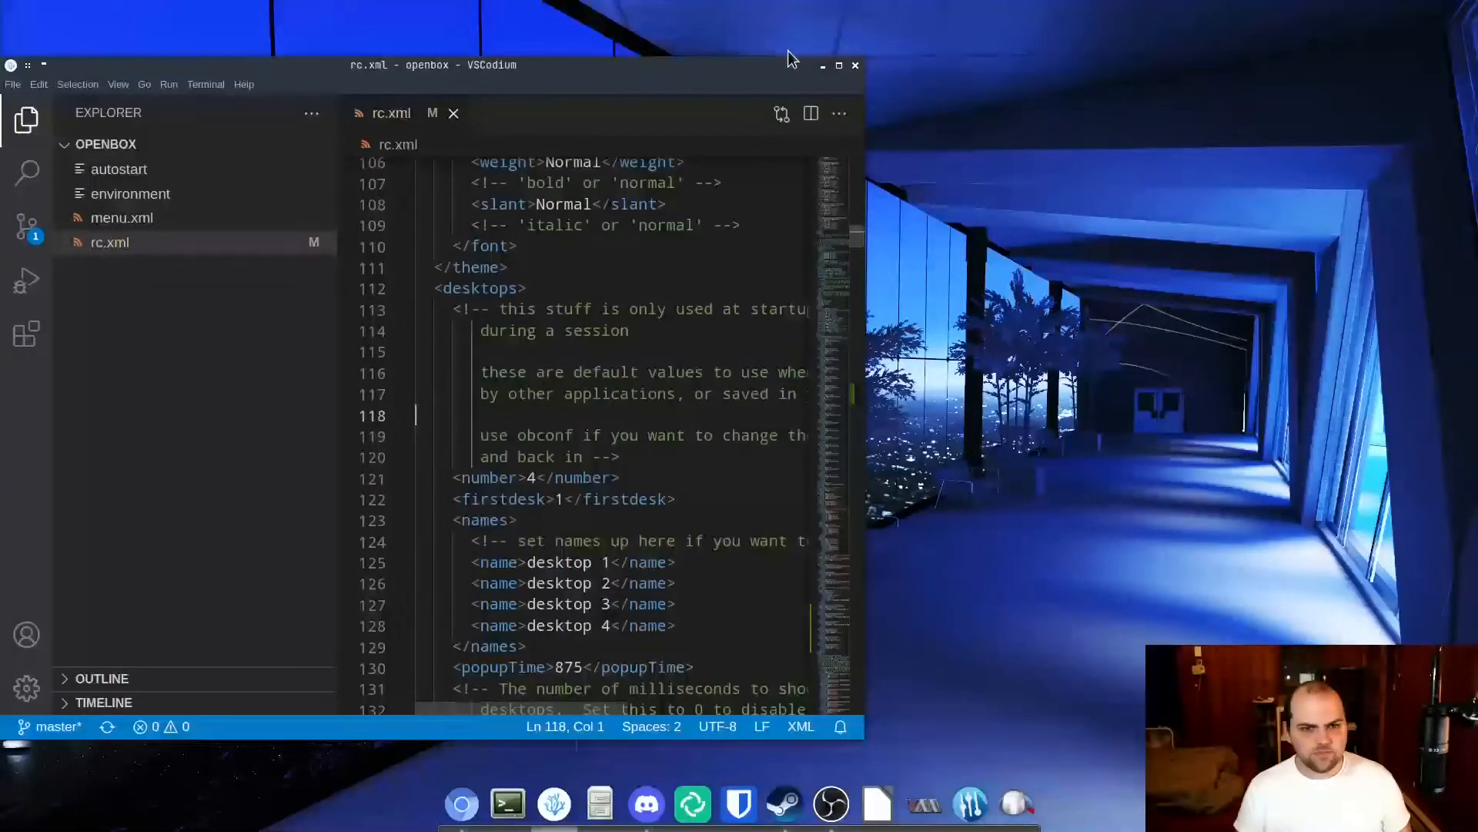
{"action": "left_click", "coordinate": [838, 67]}
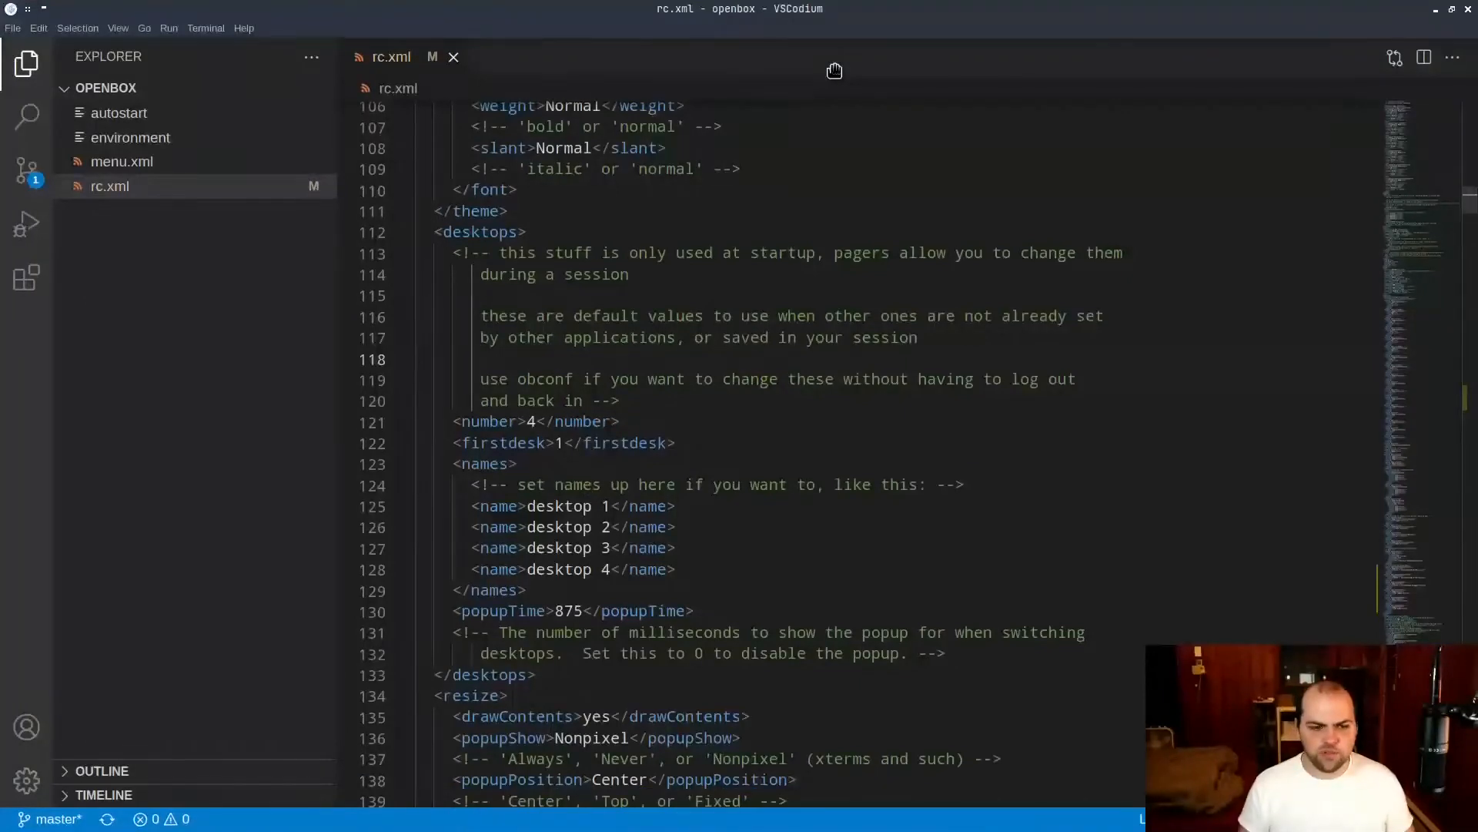
{"action": "scroll", "coordinate": [719, 396], "scroll_direction": "down", "scroll_amount": 3}
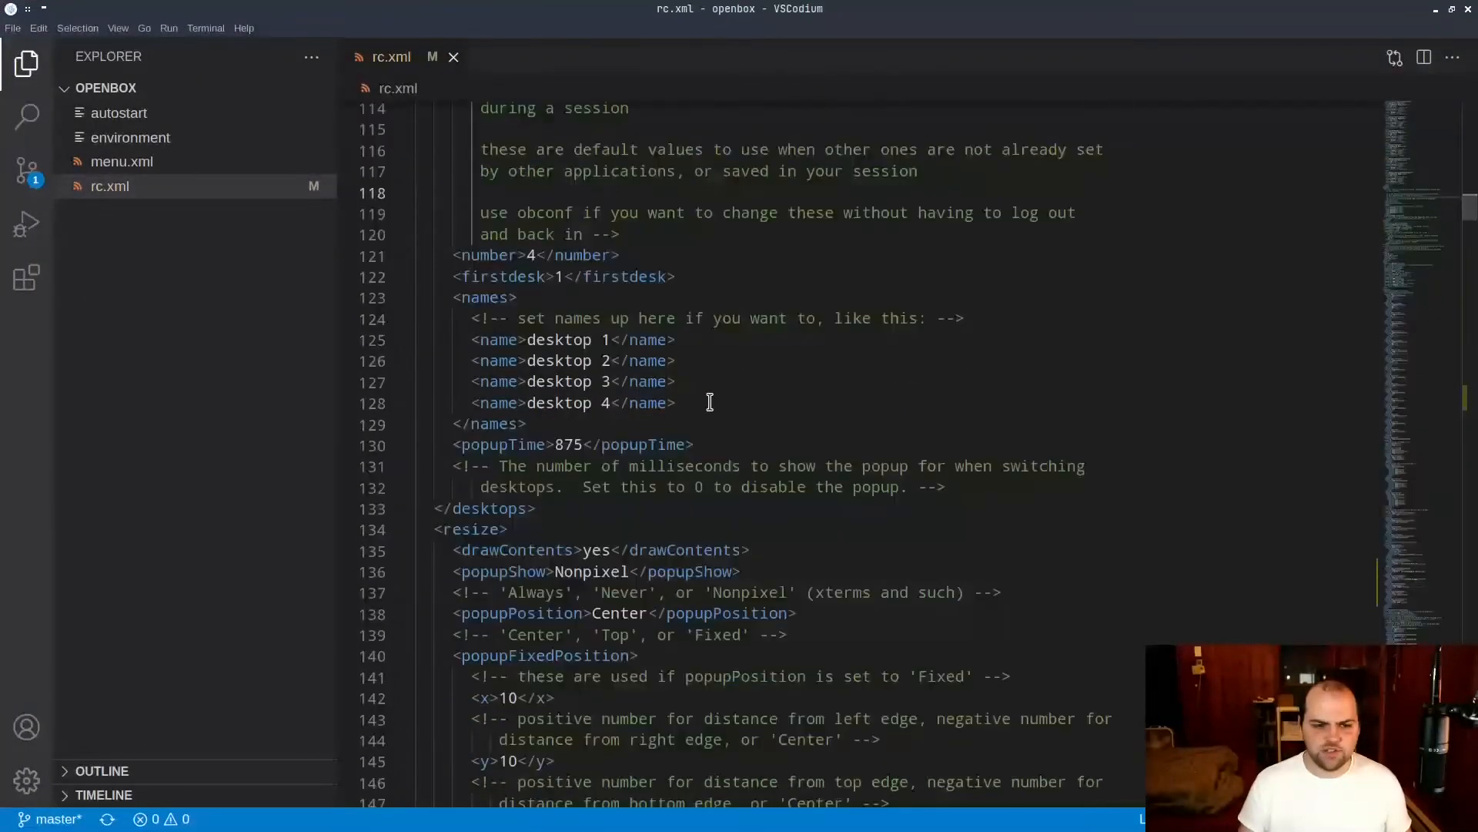
{"action": "left_click_drag", "start_coordinate": [709, 402], "coordinate": [591, 343]}
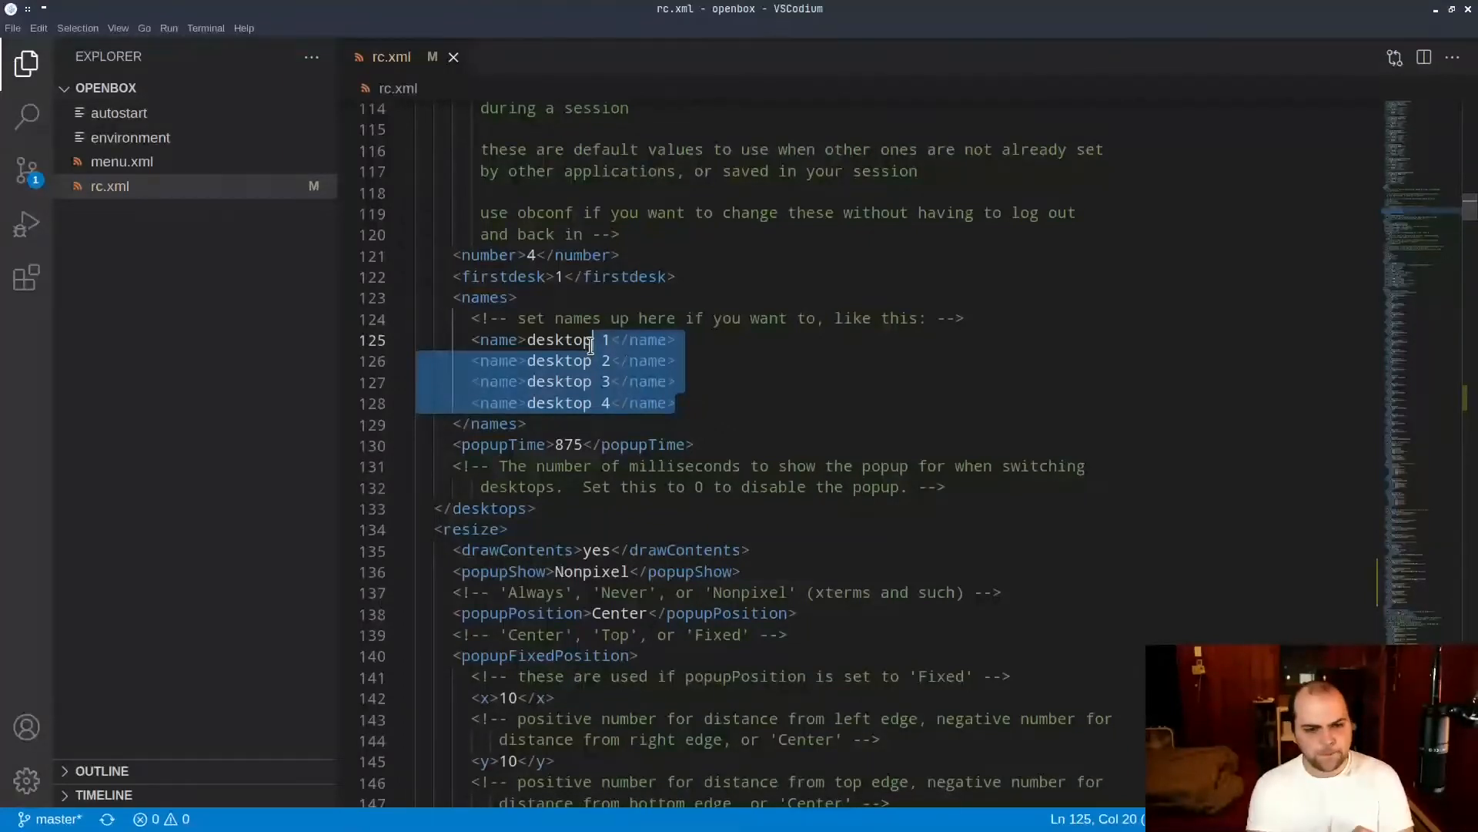
Examine the resize section's popup settings and the margins and dock sections of rc.xml.
{"action": "scroll", "coordinate": [591, 342], "scroll_direction": "down", "scroll_amount": 5}
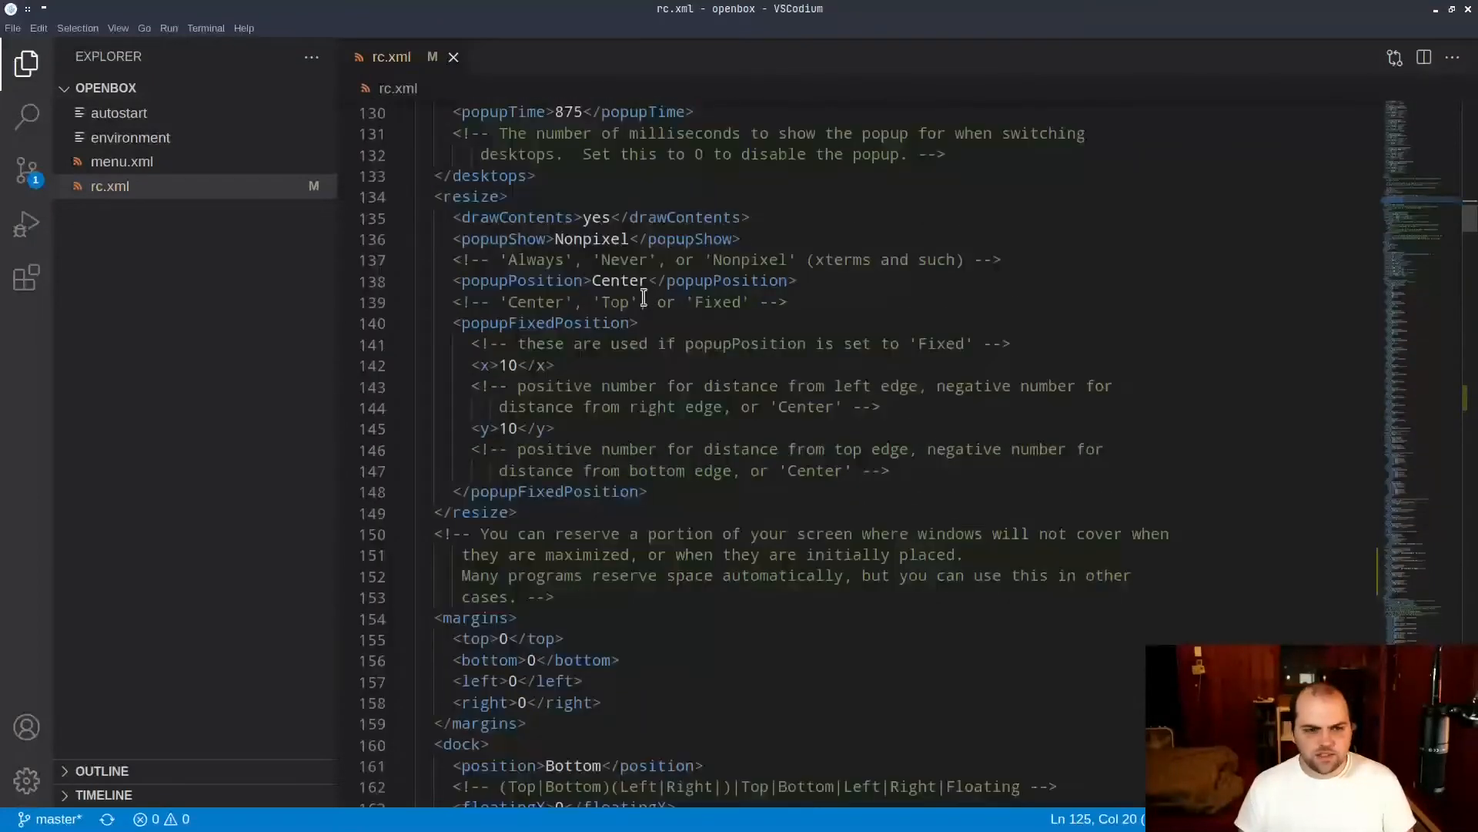
{"action": "left_click_drag", "start_coordinate": [442, 197], "coordinate": [803, 486]}
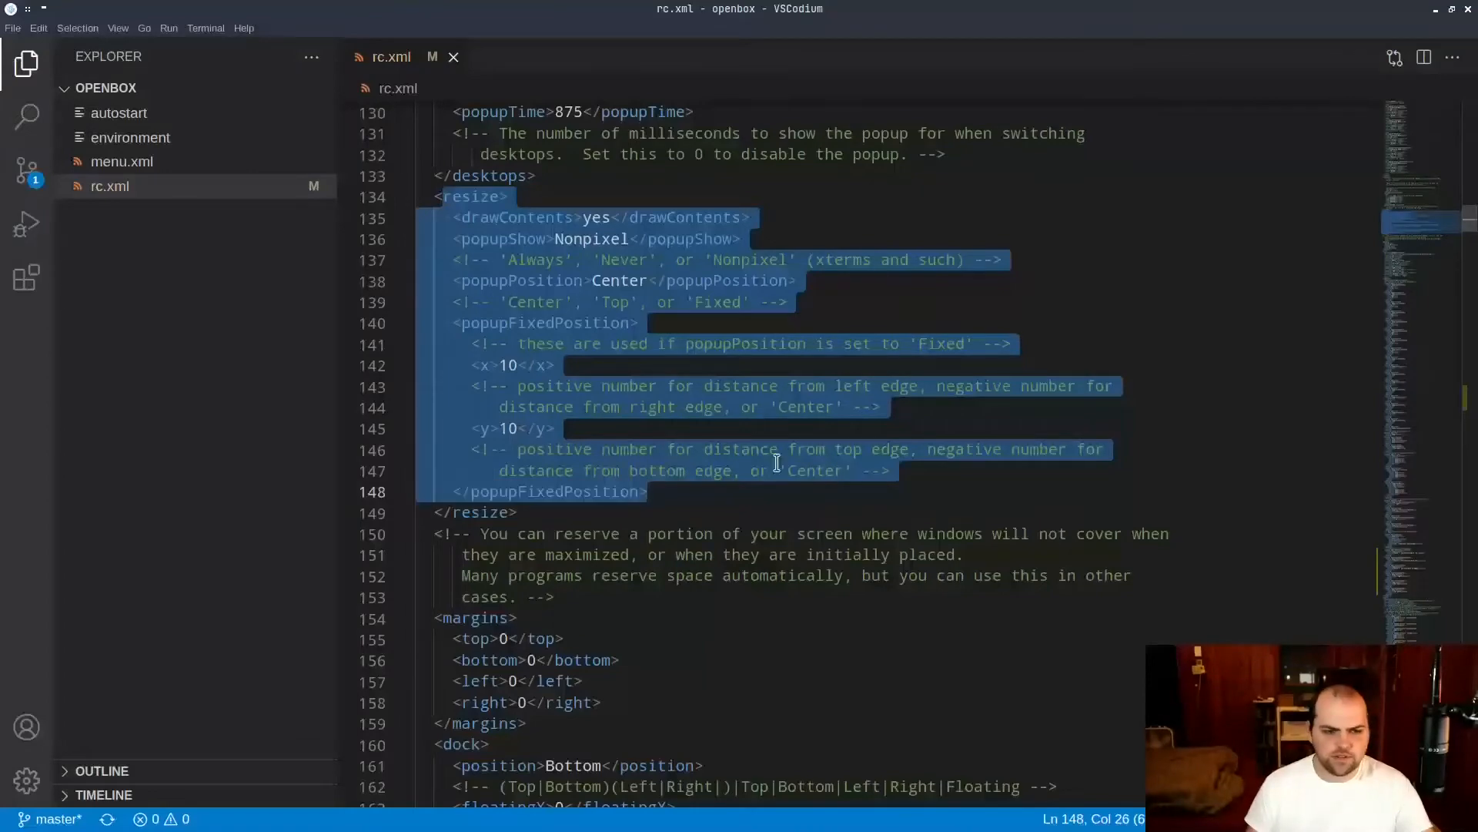
{"action": "scroll", "coordinate": [753, 337], "scroll_direction": "down", "scroll_amount": 4}
{"action": "scroll", "coordinate": [739, 358], "scroll_direction": "down", "scroll_amount": 4}
{"action": "scroll", "coordinate": [724, 412], "scroll_direction": "up", "scroll_amount": 4}
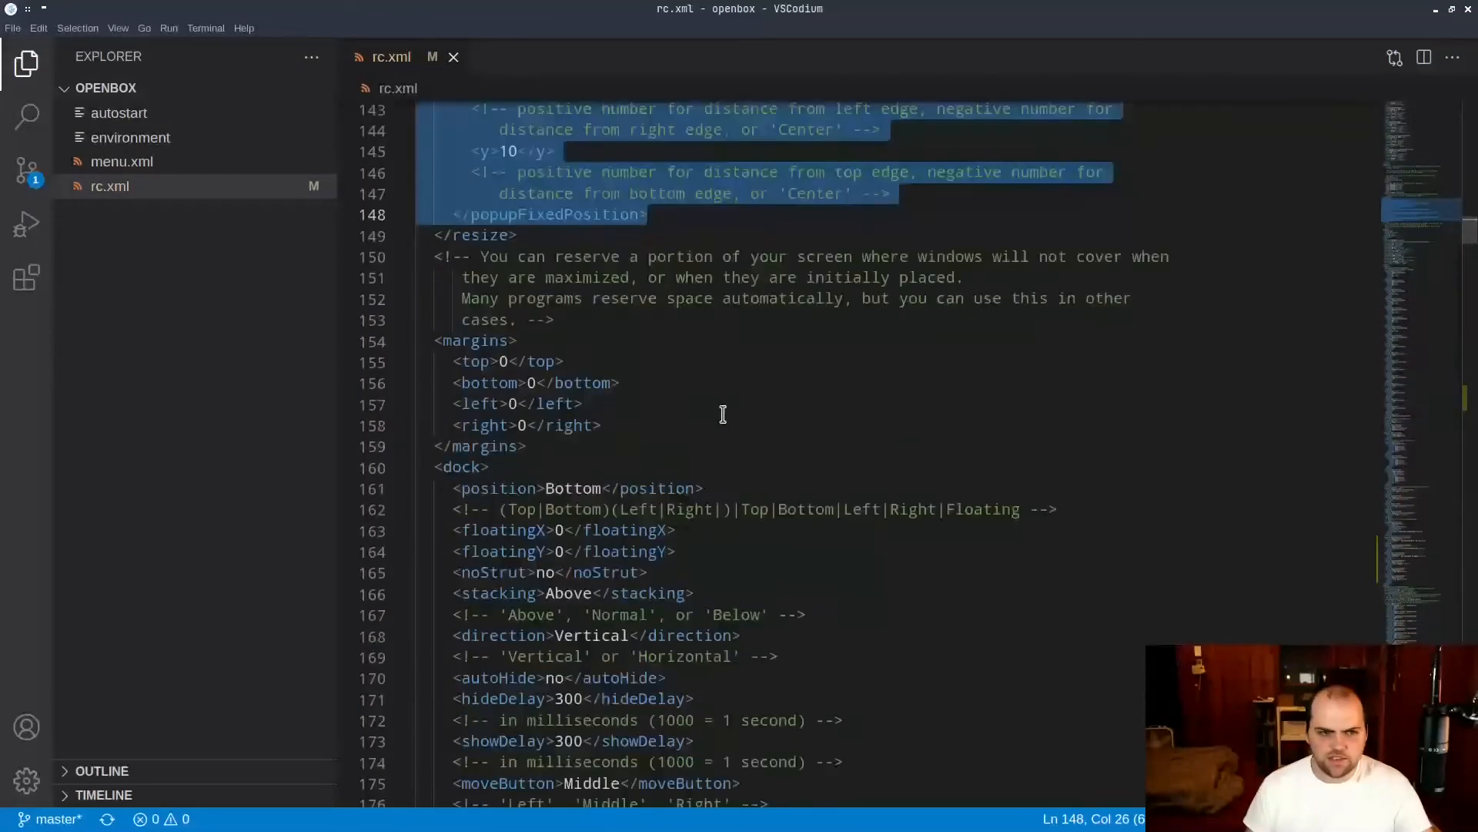
Highlight the dock section and its settings in rc.xml, and reveal the desktop's own dock for comparison.
{"action": "scroll", "coordinate": [626, 441], "scroll_direction": "down", "scroll_amount": 3}
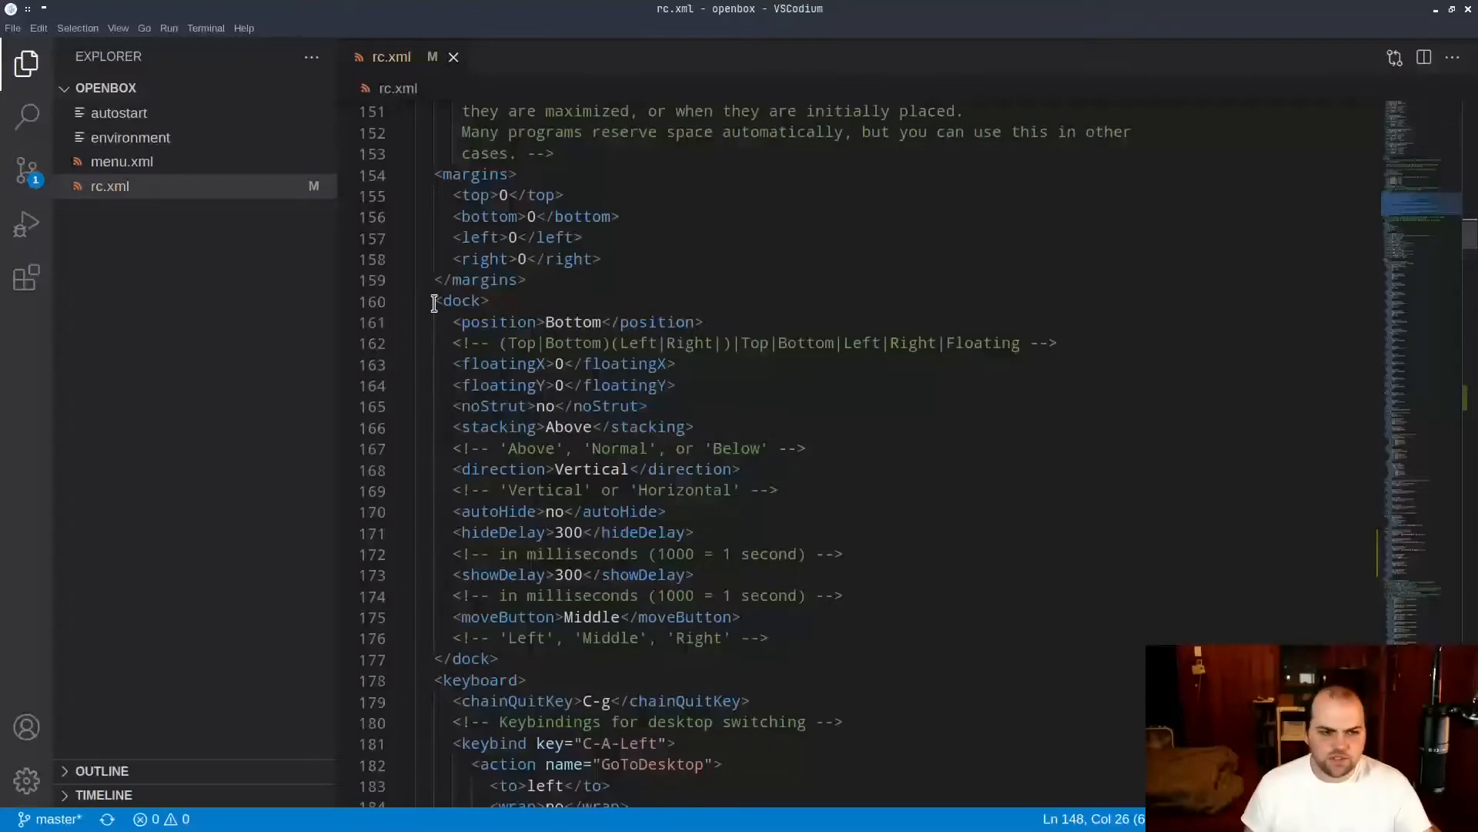
{"action": "left_click_drag", "start_coordinate": [434, 300], "coordinate": [654, 658]}
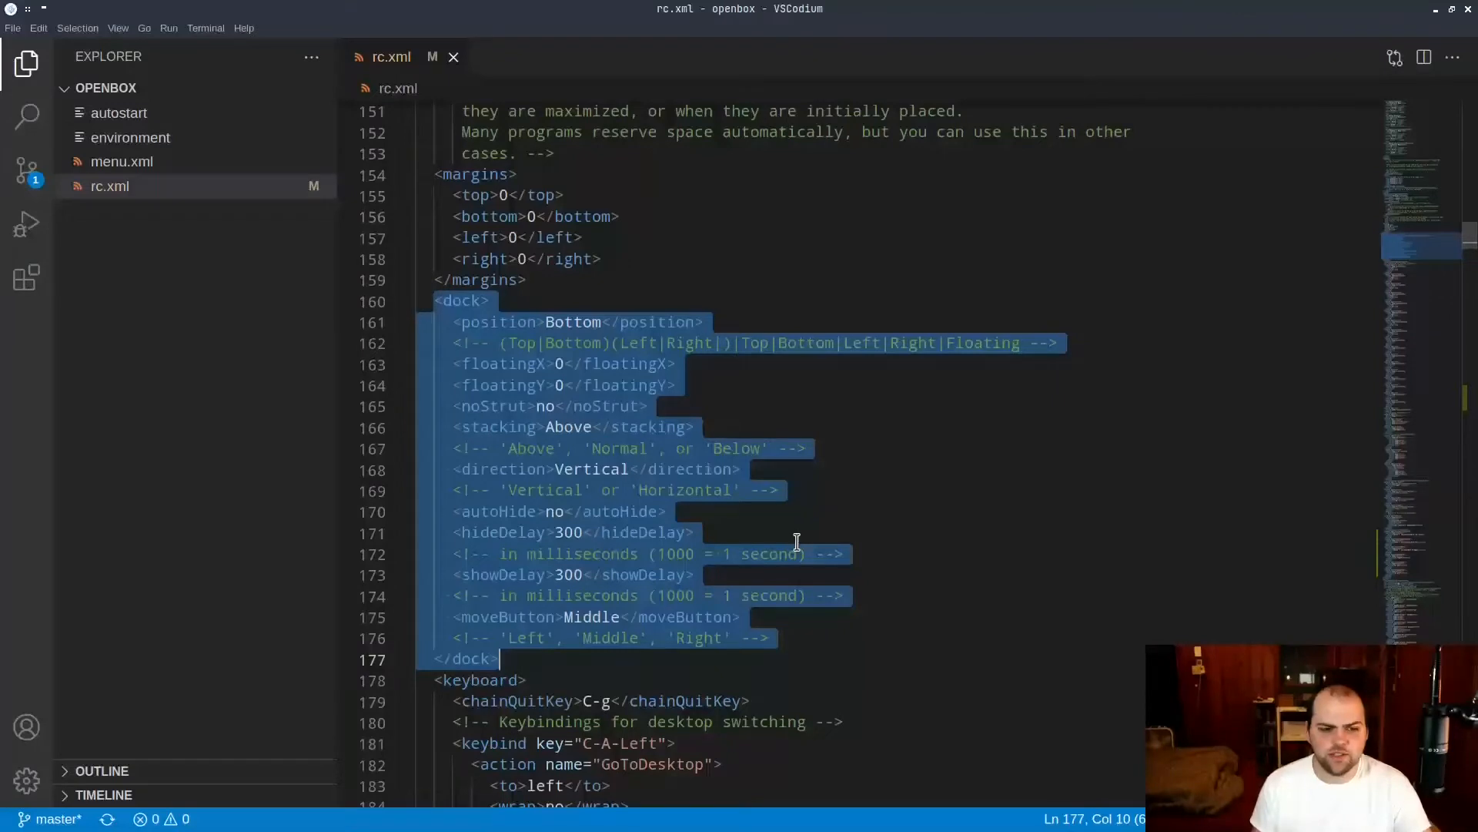
{"action": "mouse_move", "coordinate": [648, 830]}
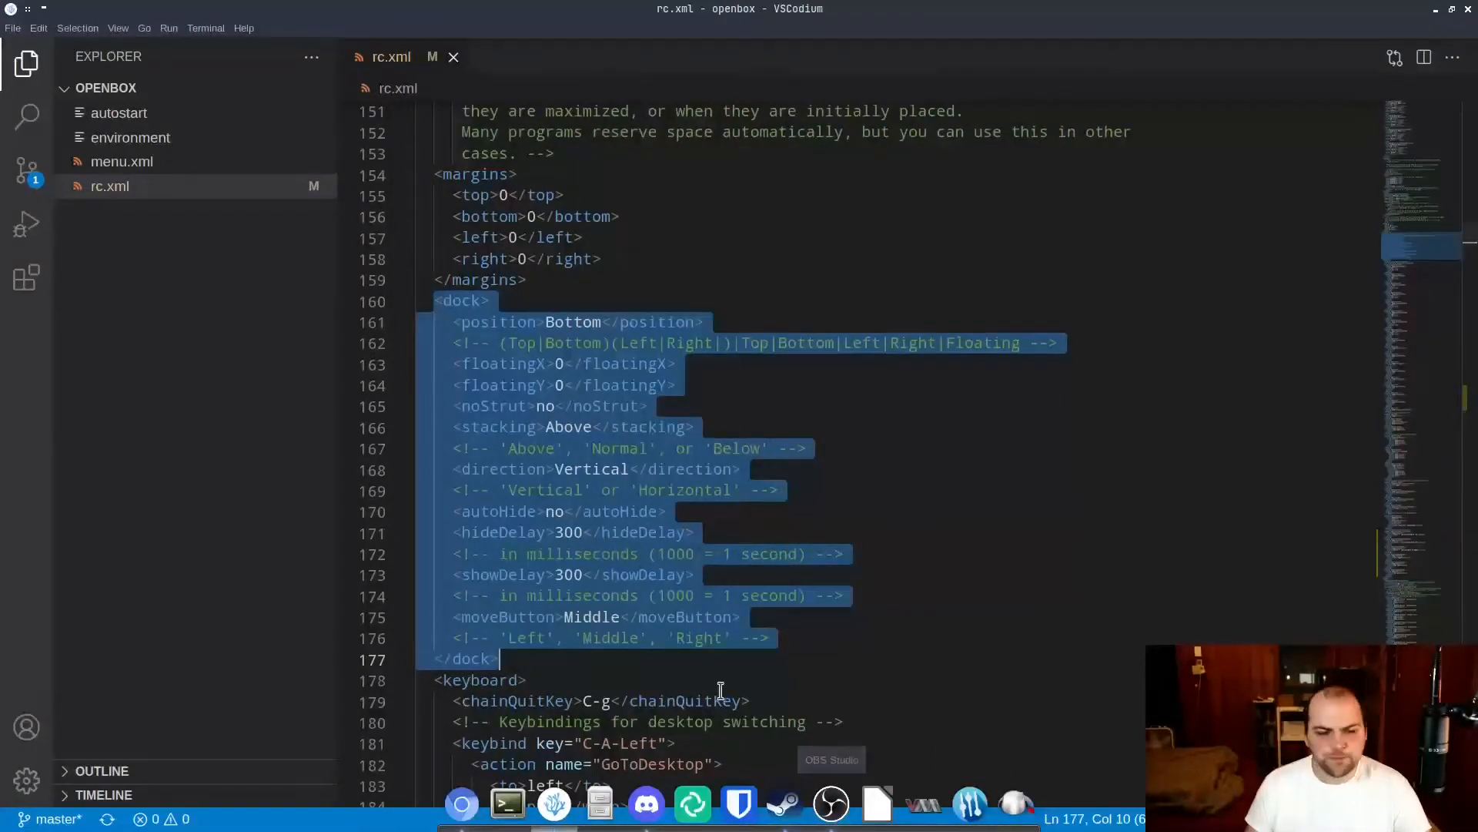
{"action": "left_click", "coordinate": [611, 656]}
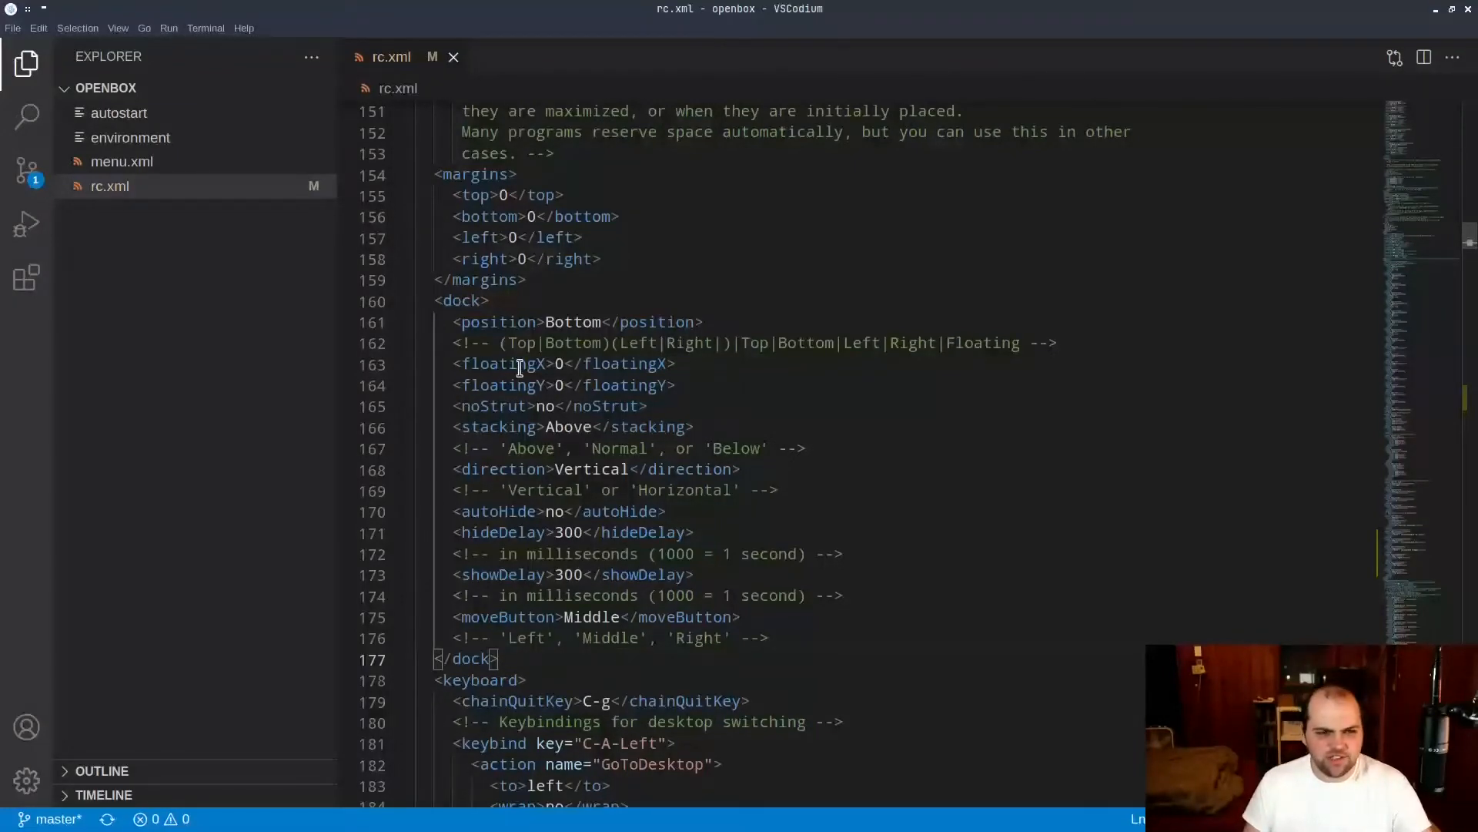
{"action": "left_click_drag", "start_coordinate": [517, 321], "coordinate": [763, 585]}
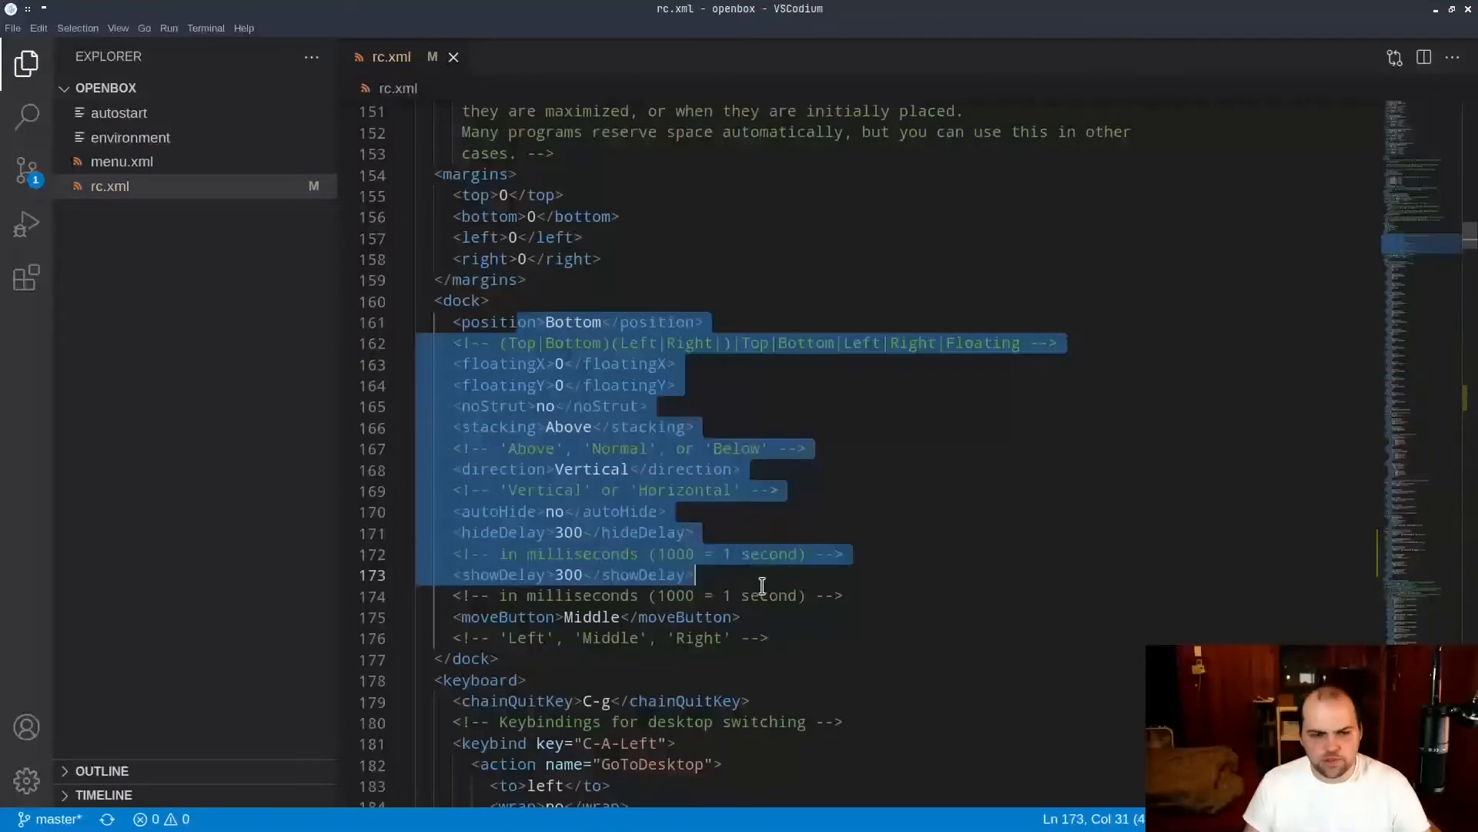
{"action": "left_click", "coordinate": [671, 595]}
Examine the keyboard section from the desktop-switching keybindings to the media keys, highlighting the C-A-Left keybind.
{"action": "scroll", "coordinate": [604, 481], "scroll_direction": "down", "scroll_amount": 4}
{"action": "scroll", "coordinate": [596, 263], "scroll_direction": "down", "scroll_amount": 2}
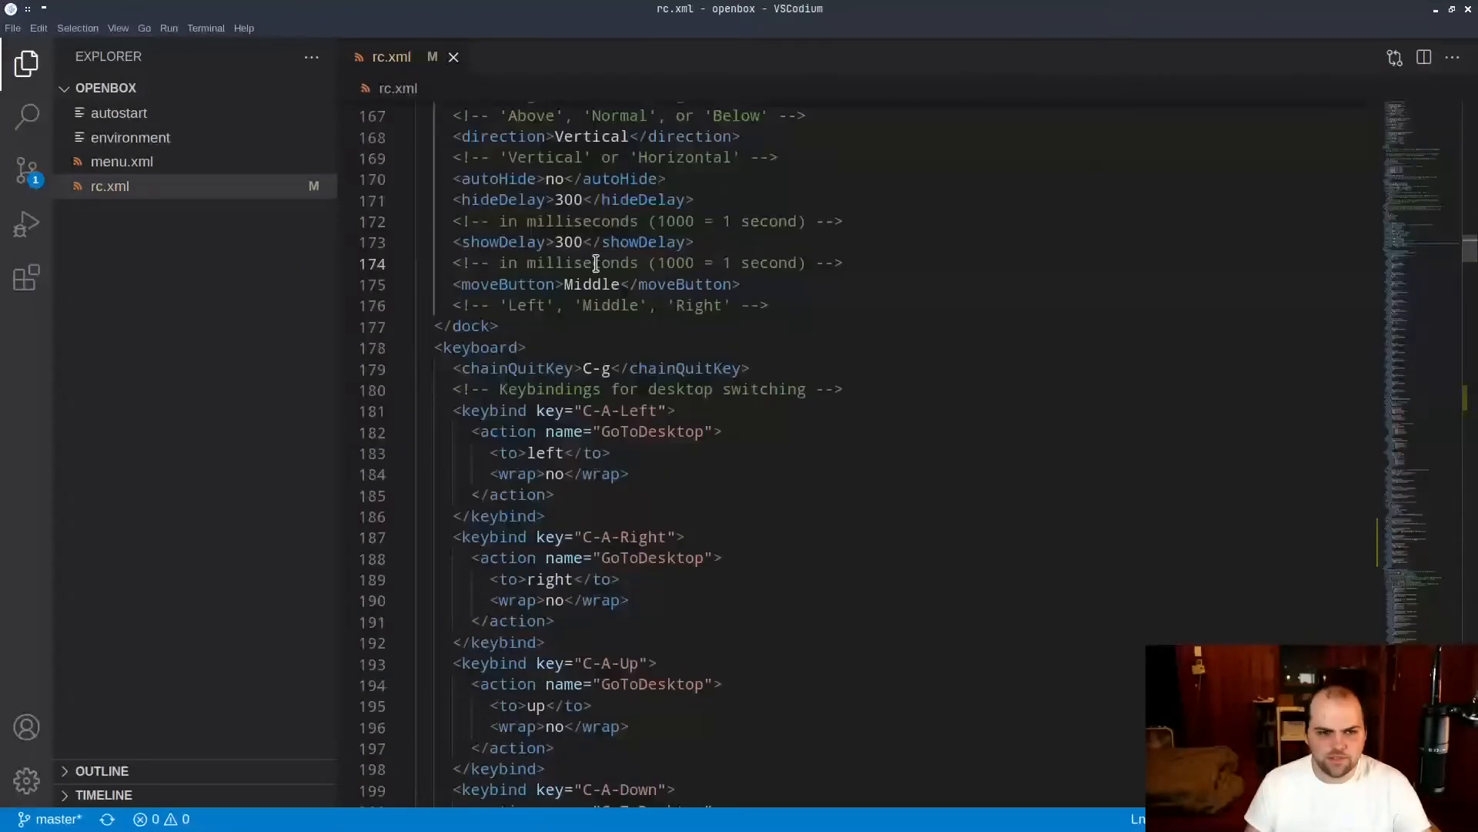
{"action": "scroll", "coordinate": [554, 246], "scroll_direction": "down", "scroll_amount": 2}
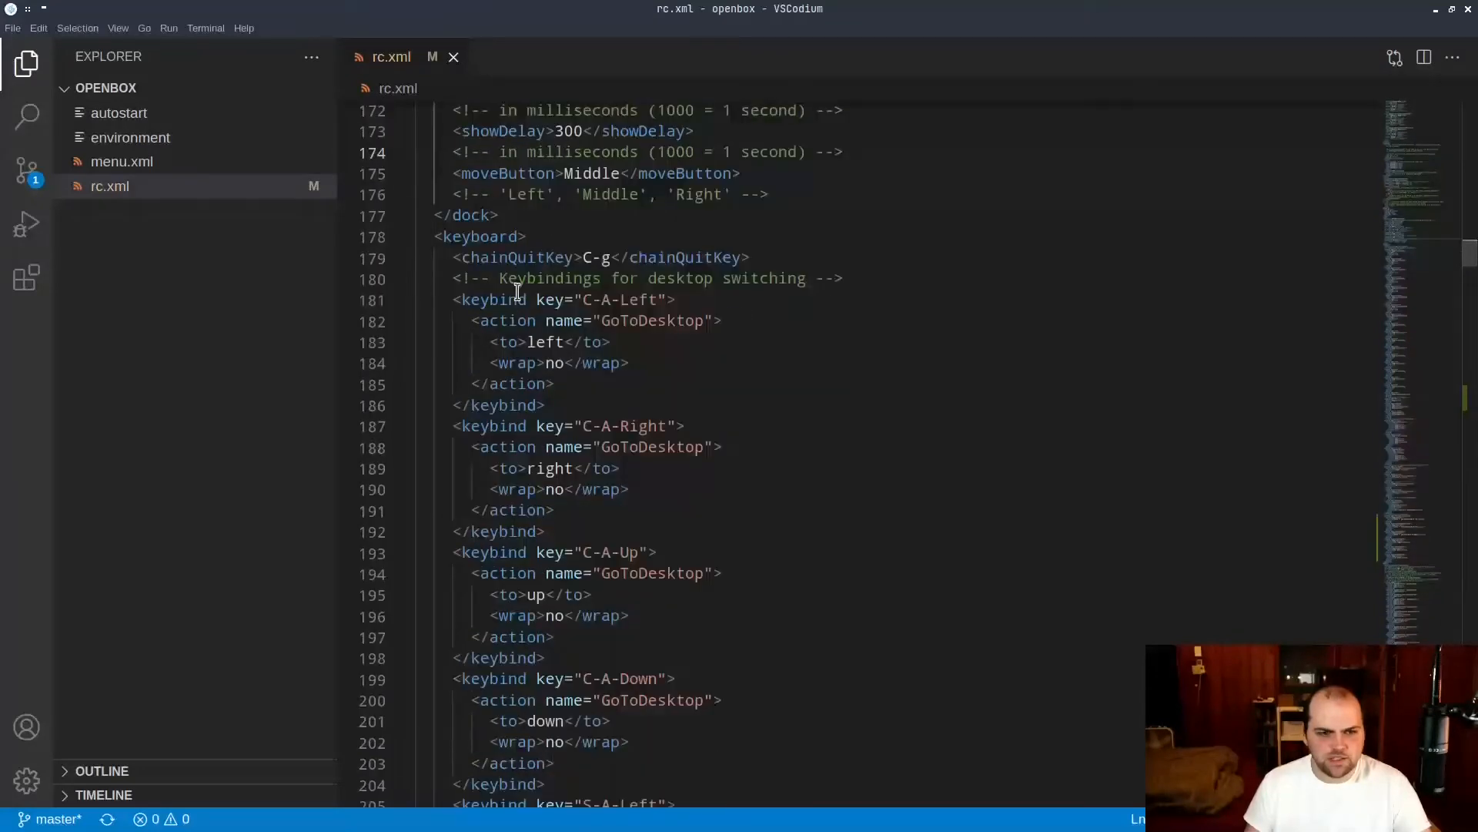
{"action": "left_click_drag", "start_coordinate": [518, 299], "coordinate": [656, 426]}
{"action": "scroll", "coordinate": [751, 343], "scroll_direction": "down", "scroll_amount": 2}
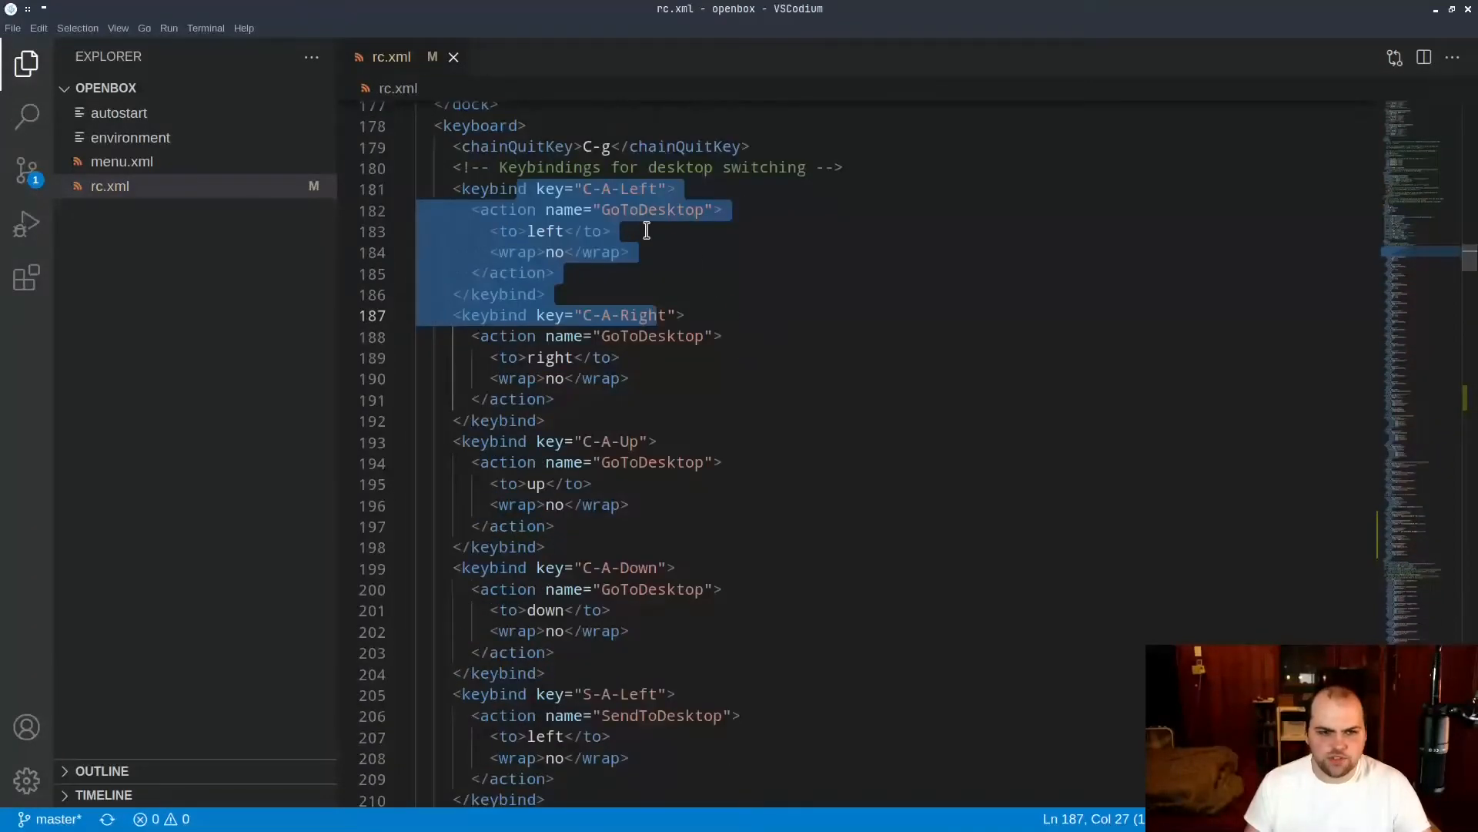
{"action": "scroll", "coordinate": [709, 501], "scroll_direction": "down", "scroll_amount": 18}
{"action": "scroll", "coordinate": [712, 504], "scroll_direction": "down", "scroll_amount": 20}
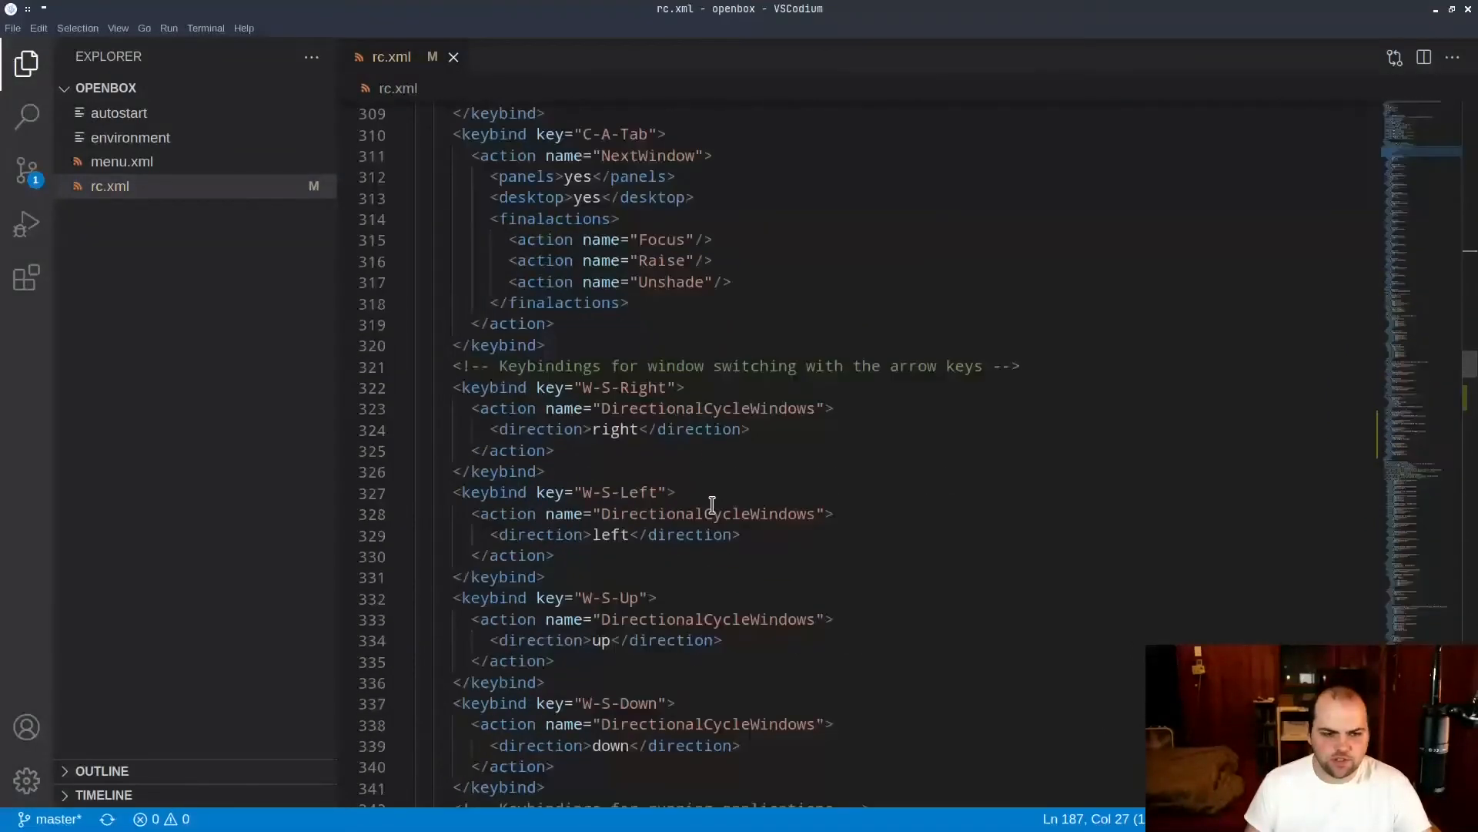
{"action": "scroll", "coordinate": [712, 504], "scroll_direction": "down", "scroll_amount": 16}
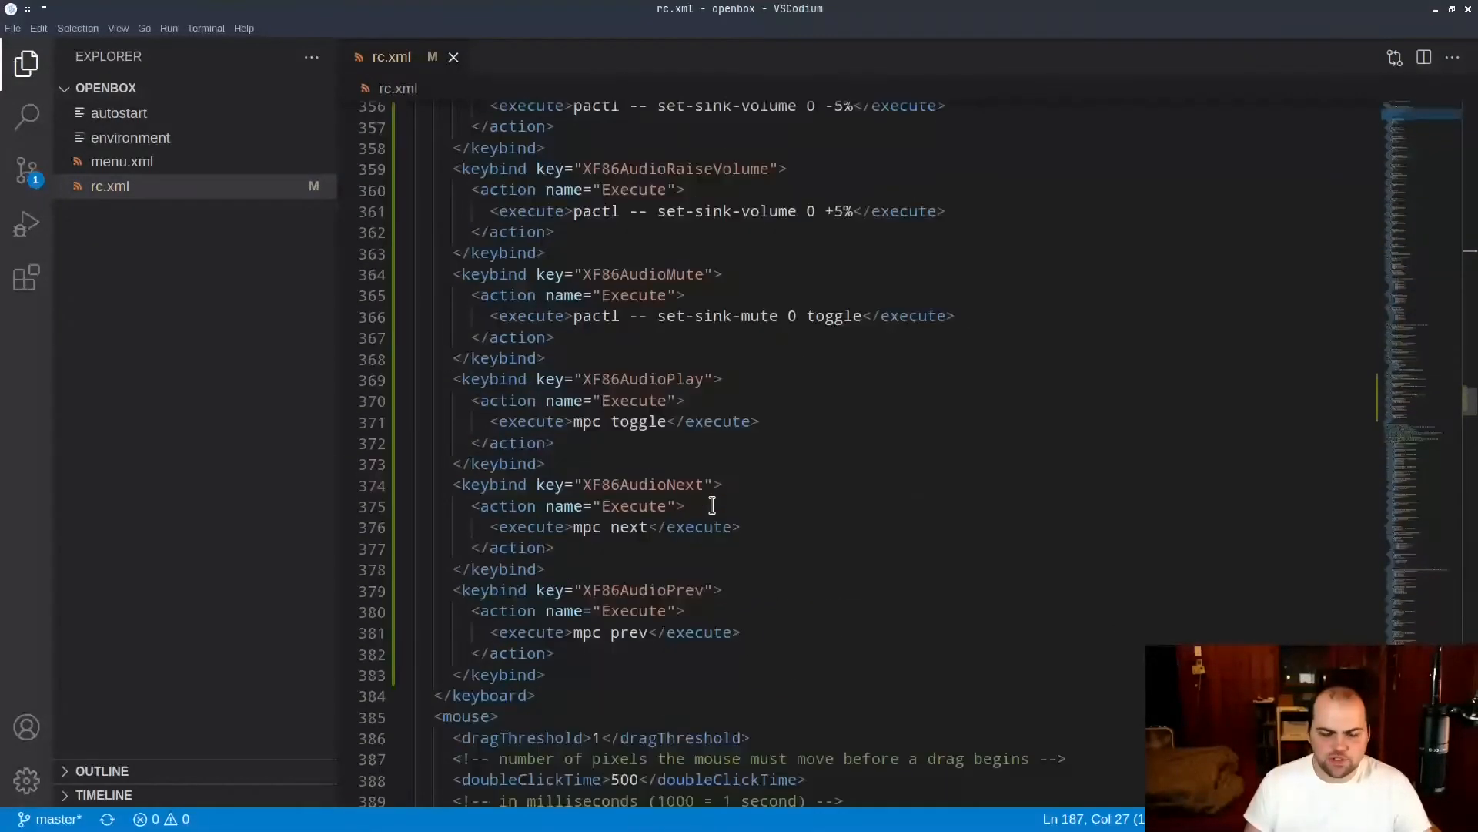
Review the keybindings for window switching, running Rofi and the media keys in the keyboard section.
{"action": "scroll", "coordinate": [712, 505], "scroll_direction": "up", "scroll_amount": 7}
{"action": "scroll", "coordinate": [712, 504], "scroll_direction": "down", "scroll_amount": 9}
{"action": "scroll", "coordinate": [712, 504], "scroll_direction": "down", "scroll_amount": 3}
{"action": "scroll", "coordinate": [625, 383], "scroll_direction": "up", "scroll_amount": 12}
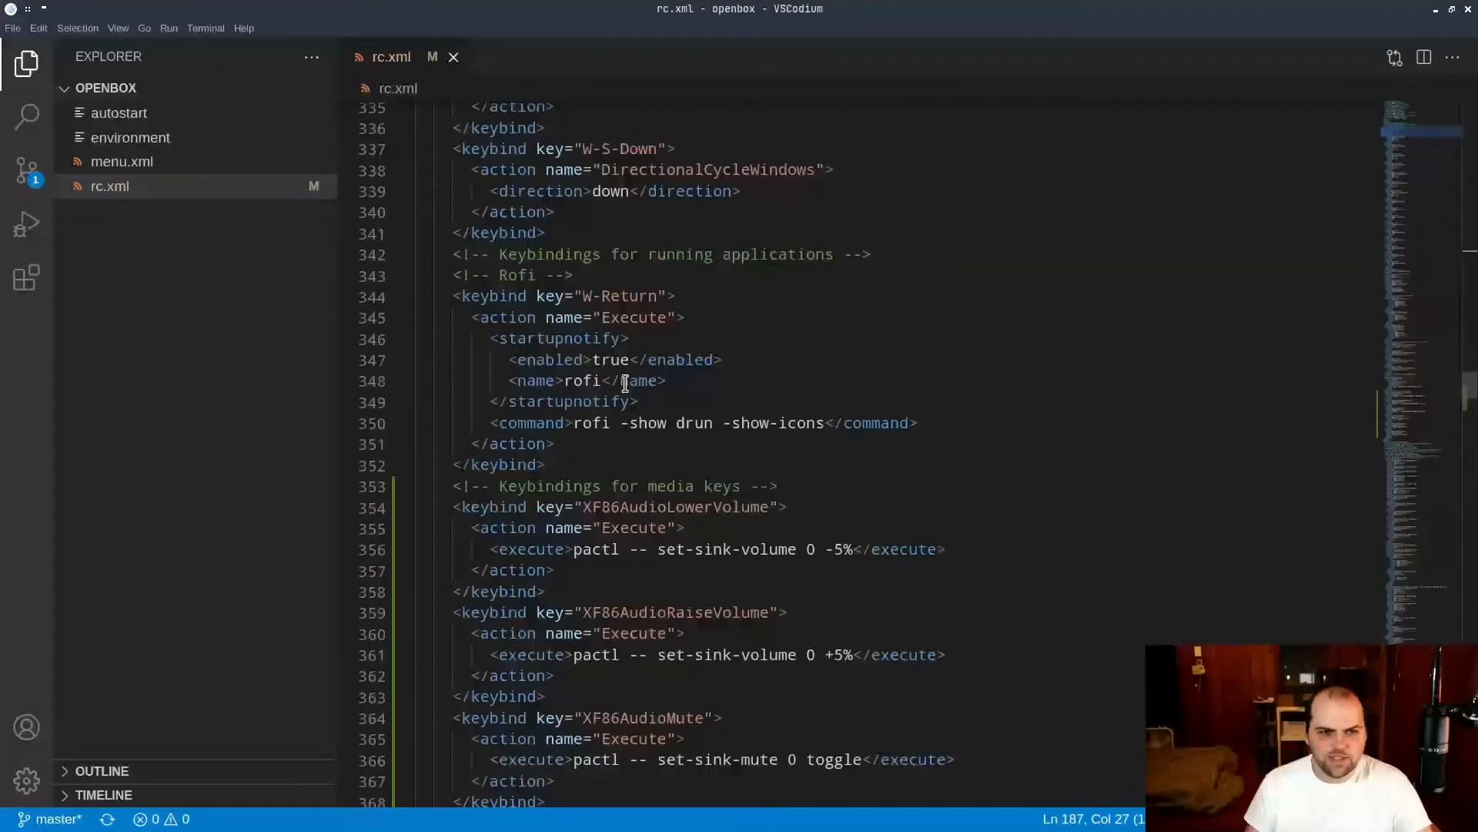
{"action": "scroll", "coordinate": [624, 383], "scroll_direction": "up", "scroll_amount": 17}
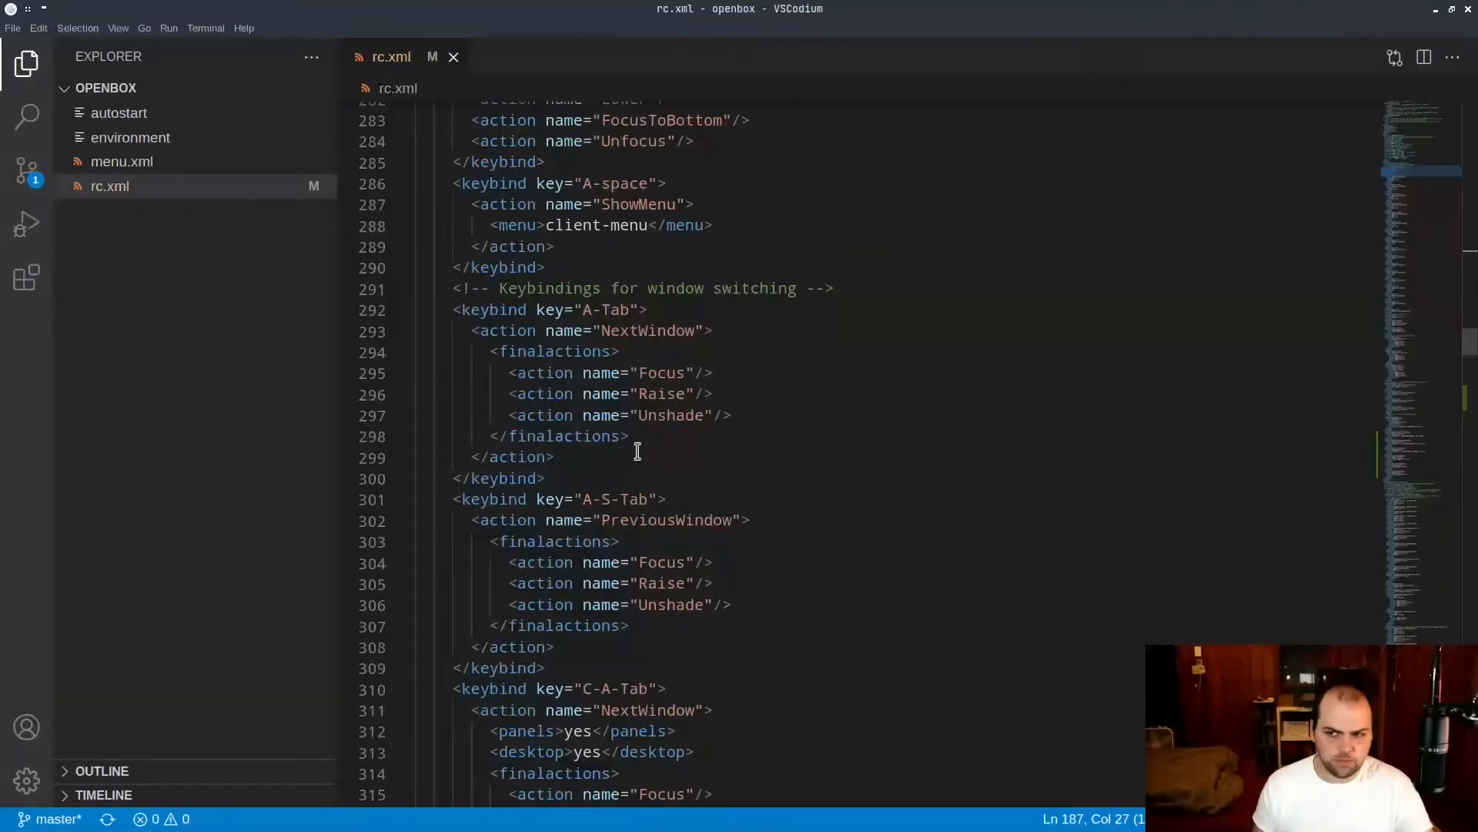
{"action": "scroll", "coordinate": [729, 452], "scroll_direction": "down", "scroll_amount": 5}
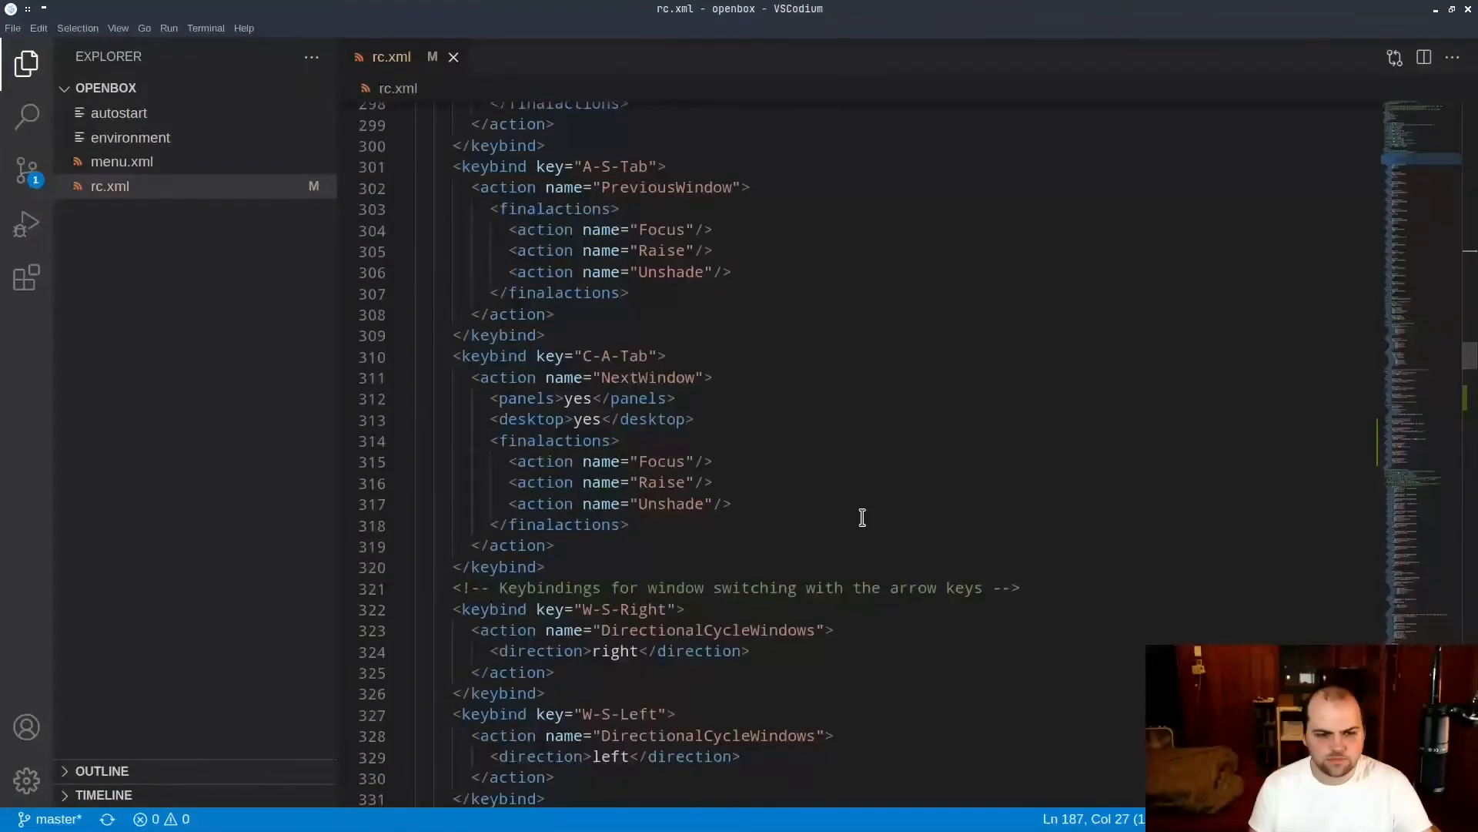
{"action": "scroll", "coordinate": [863, 517], "scroll_direction": "down", "scroll_amount": 4}
{"action": "scroll", "coordinate": [644, 390], "scroll_direction": "down", "scroll_amount": 14}
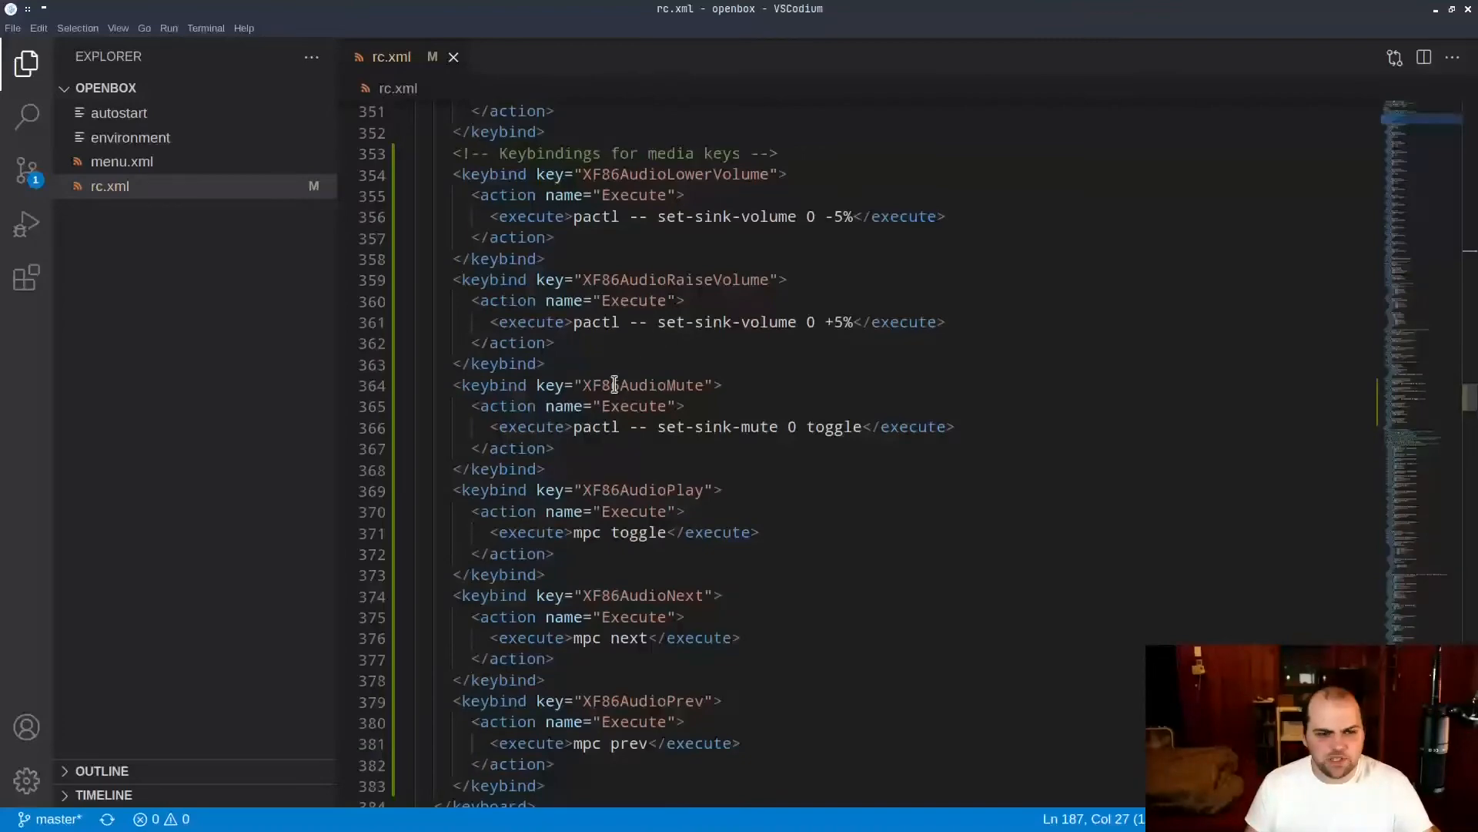
{"action": "scroll", "coordinate": [616, 389], "scroll_direction": "up", "scroll_amount": 19}
{"action": "scroll", "coordinate": [870, 633], "scroll_direction": "up", "scroll_amount": 3}
{"action": "scroll", "coordinate": [851, 609], "scroll_direction": "down", "scroll_amount": 20}
{"action": "scroll", "coordinate": [809, 562], "scroll_direction": "down", "scroll_amount": 5}
{"action": "scroll", "coordinate": [776, 528], "scroll_direction": "up", "scroll_amount": 5}
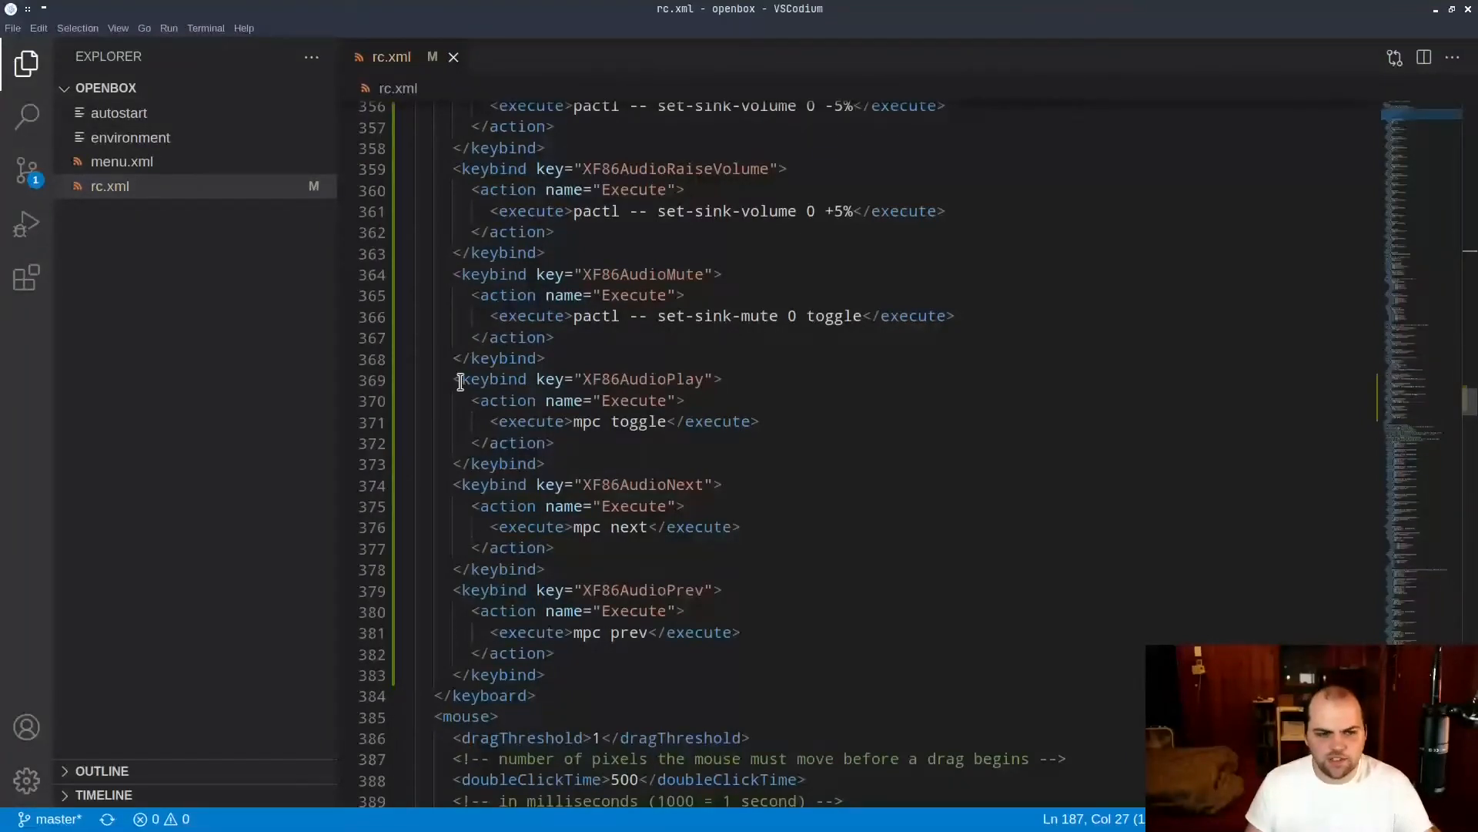
Set the XF86AudioPlay keybind apart by inserting two blank lines before it and two after it.
{"action": "left_click", "coordinate": [586, 362]}
{"action": "key", "text": "Return"}
{"action": "key", "text": "Return"}
{"action": "left_click", "coordinate": [579, 506]}
{"action": "key", "text": "Return"}
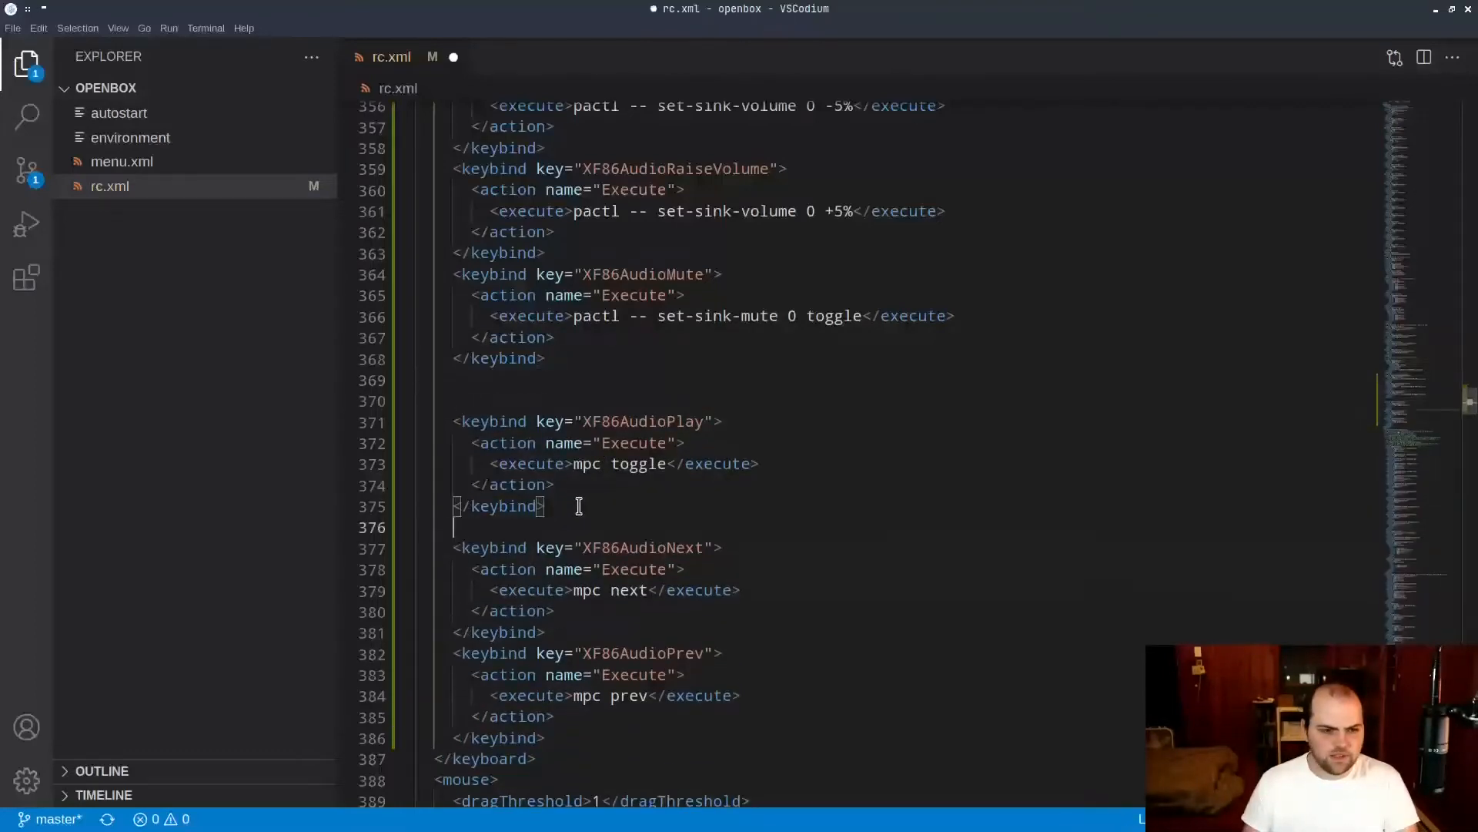
{"action": "key", "text": "Return"}
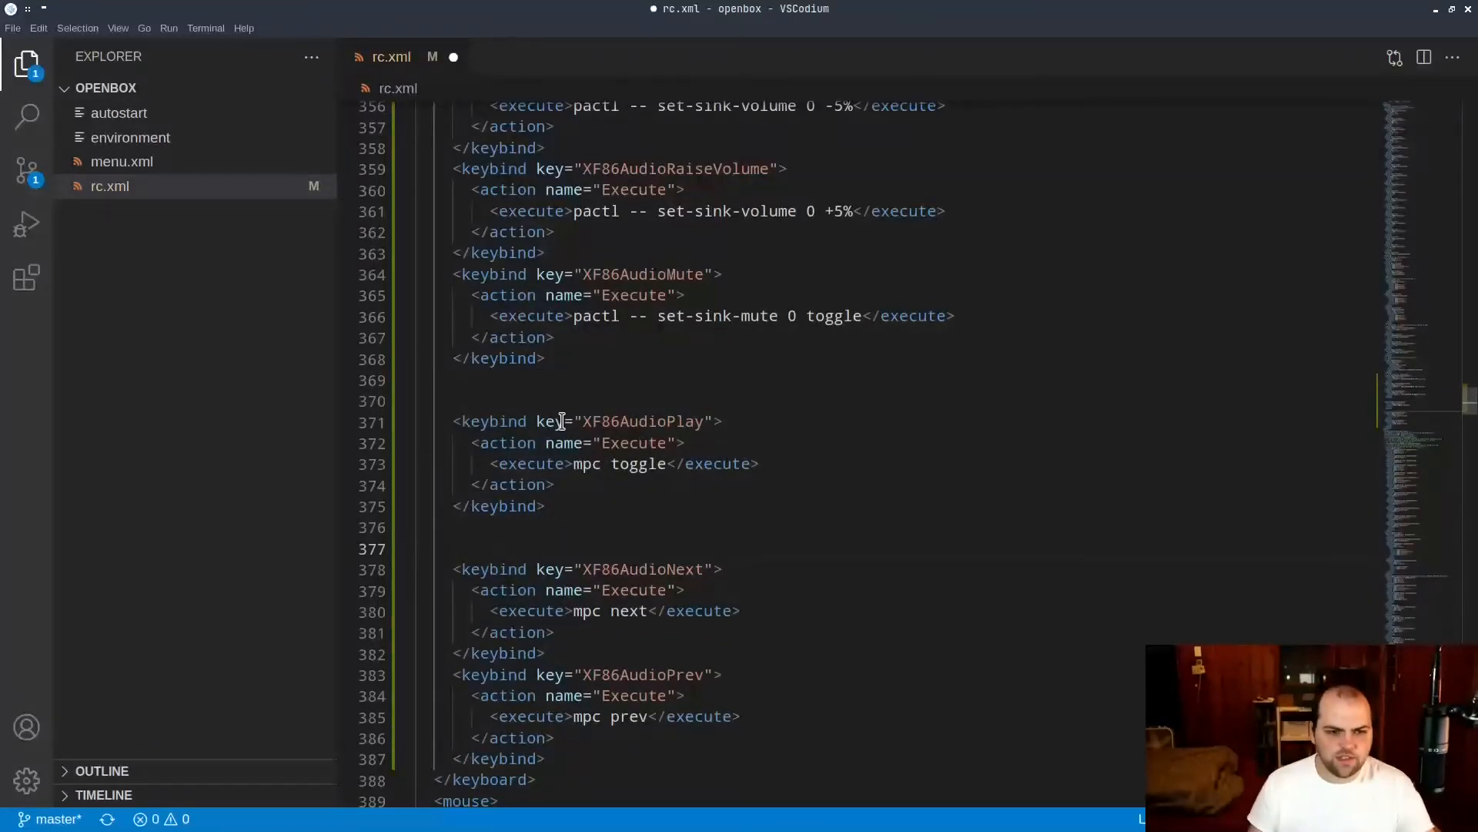
Highlight the parts of the XF86AudioPlay keybind one by one: key name, action, Execute, and the mpc toggle command.
{"action": "left_click_drag", "start_coordinate": [583, 421], "coordinate": [703, 420]}
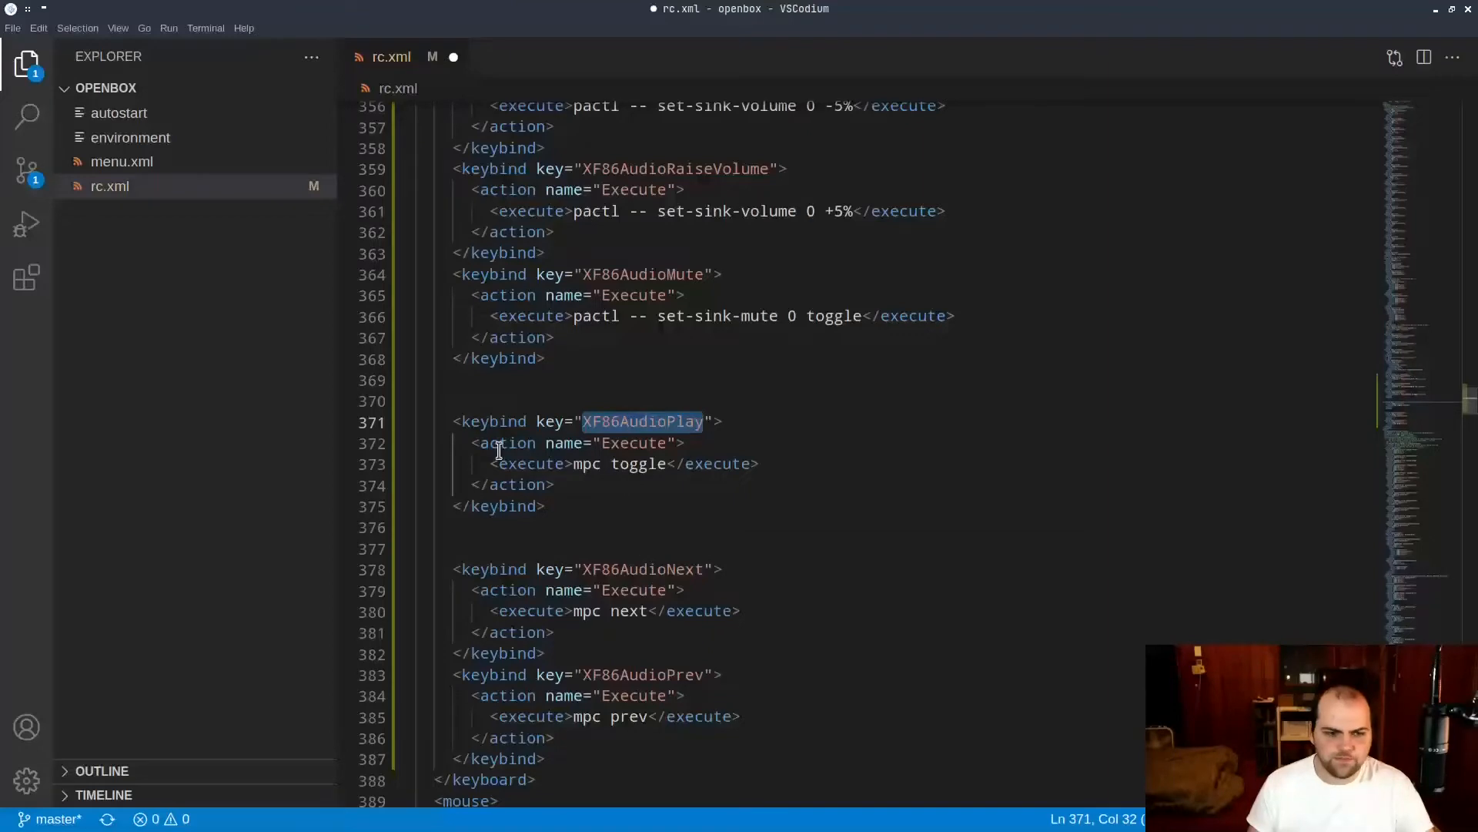
{"action": "left_click_drag", "start_coordinate": [480, 443], "coordinate": [601, 442]}
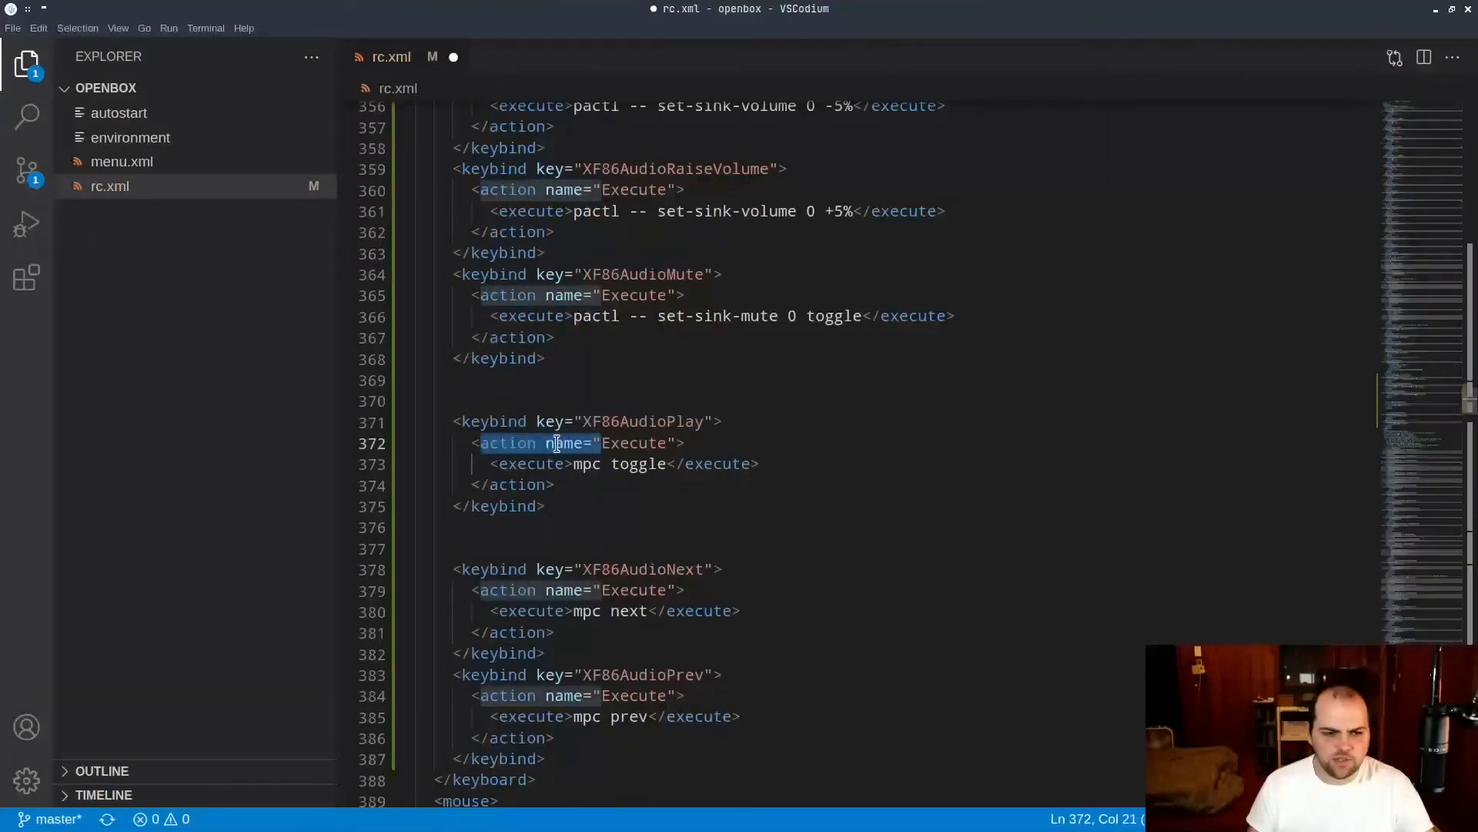
{"action": "double_click", "coordinate": [502, 443]}
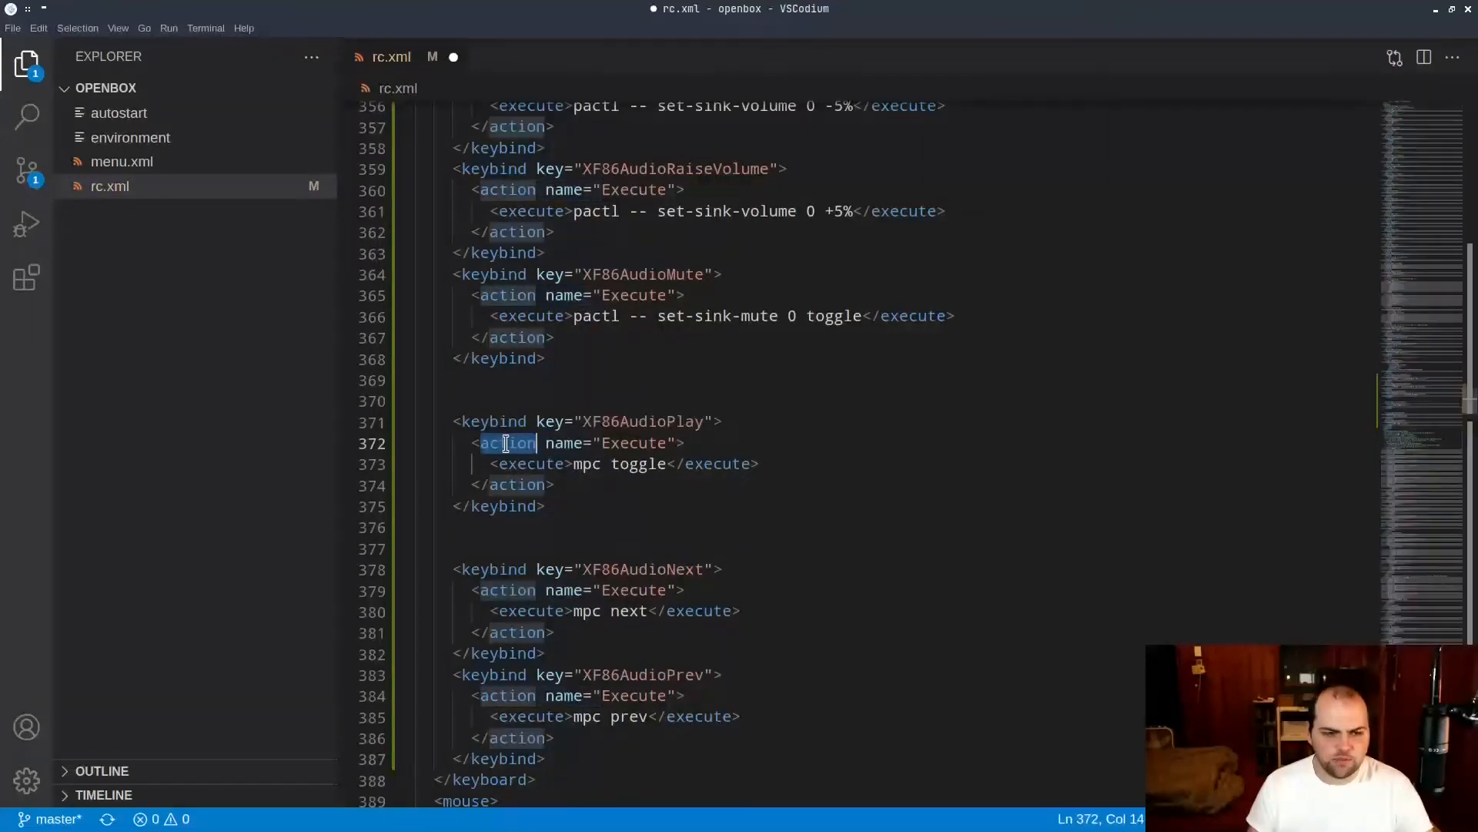
{"action": "left_click", "coordinate": [617, 445]}
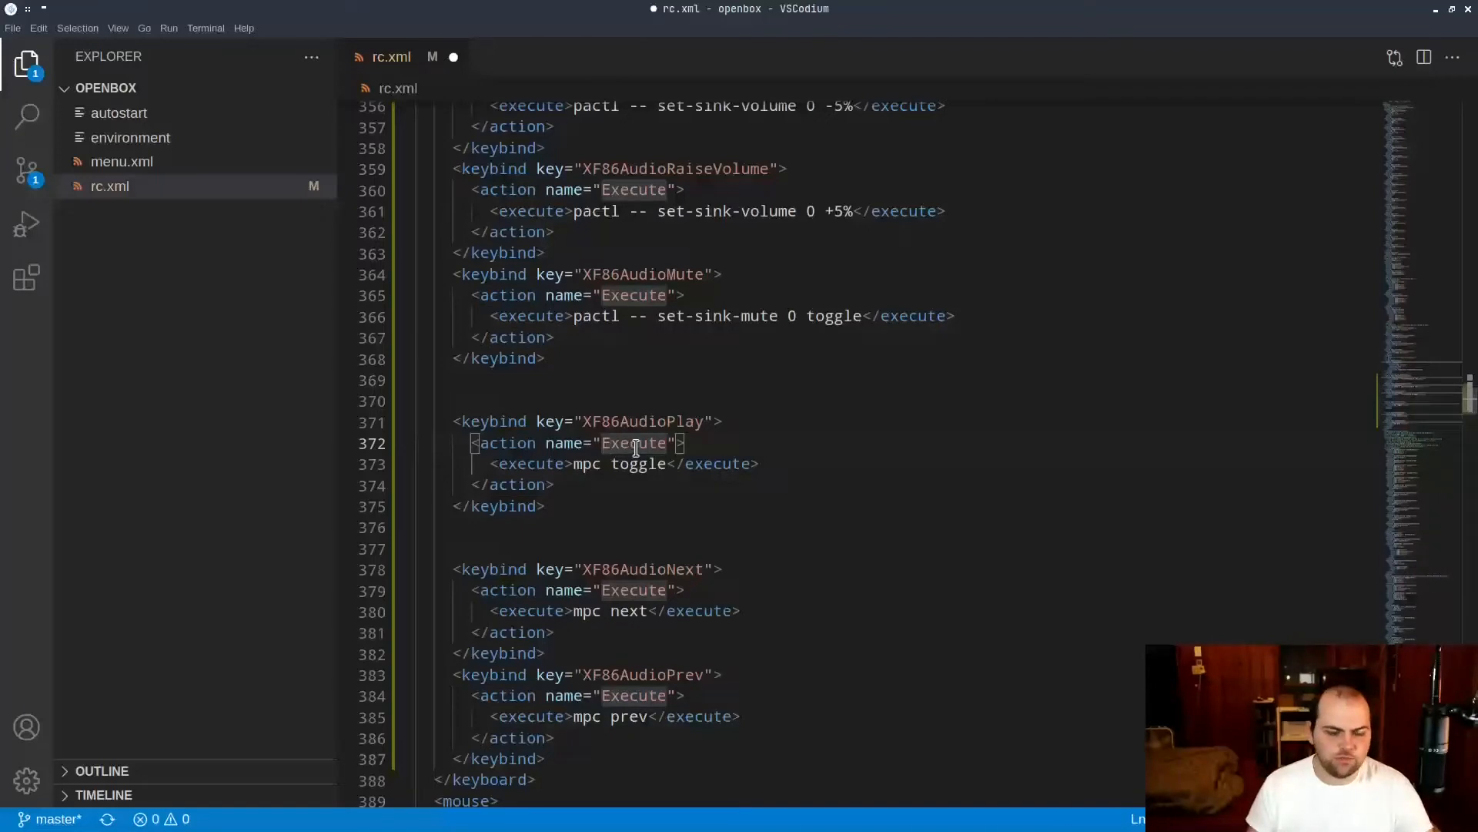
{"action": "left_click", "coordinate": [587, 464]}
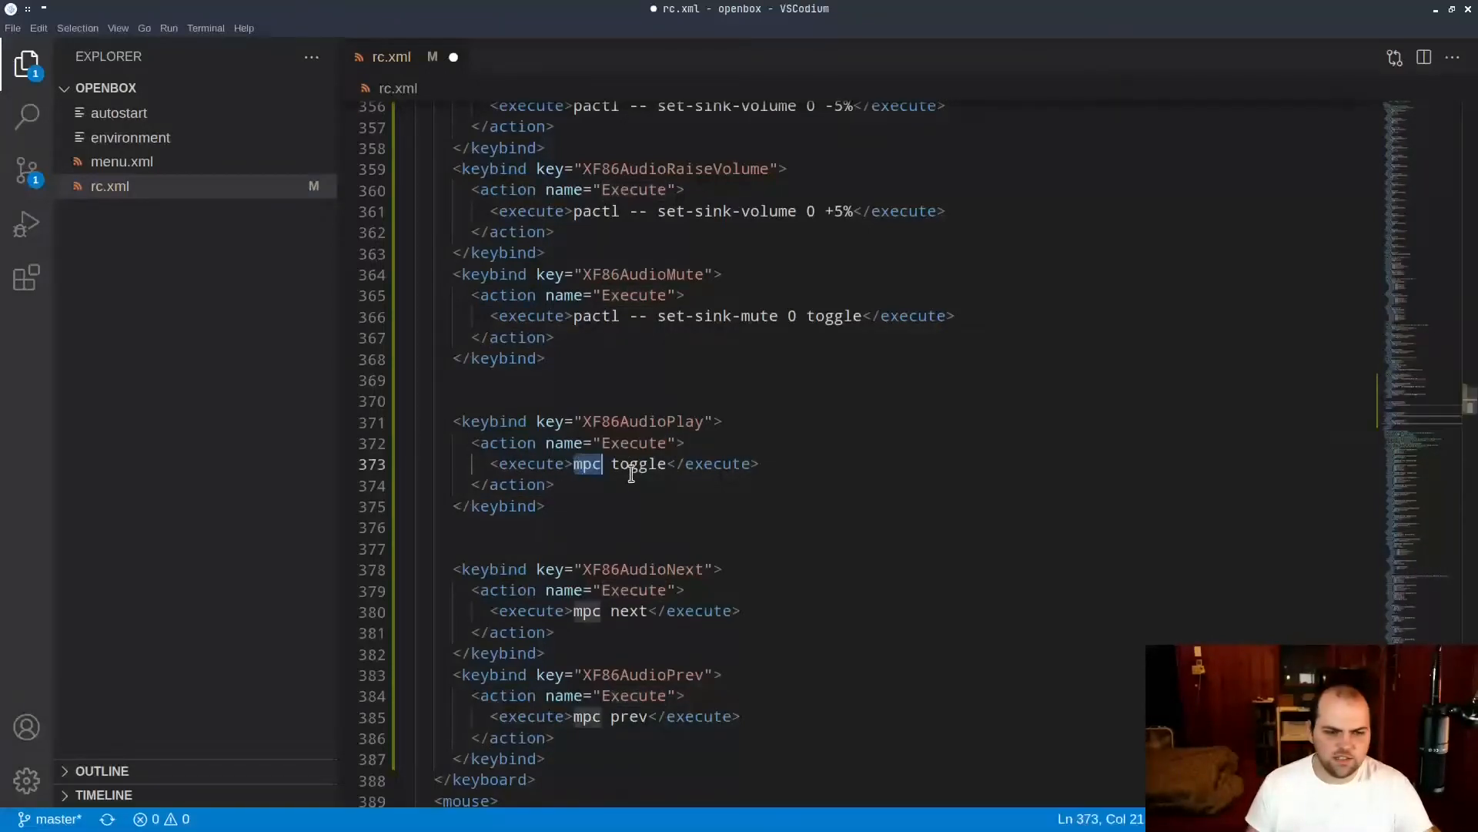
{"action": "double_click", "coordinate": [630, 465]}
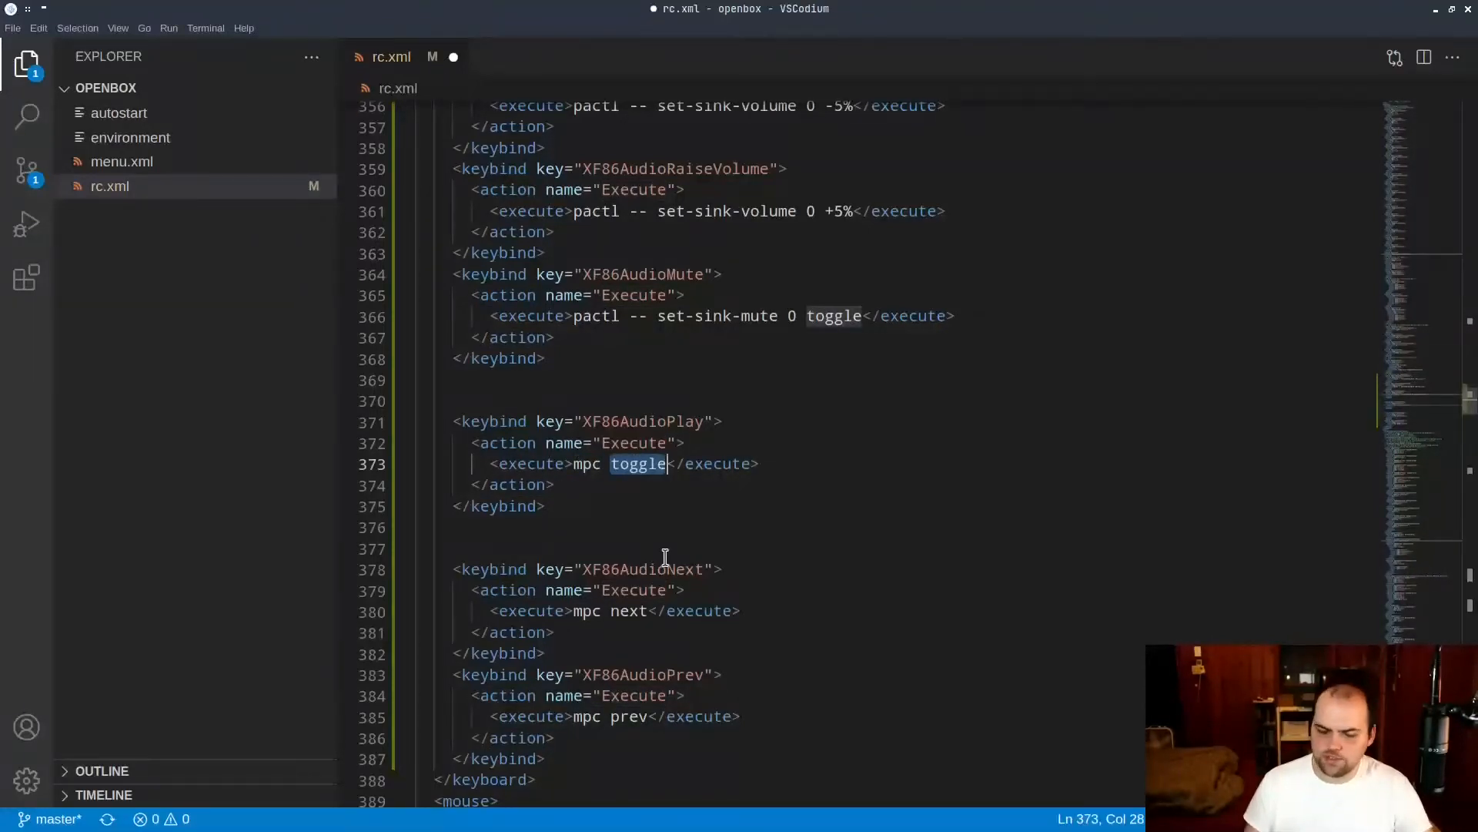
{"action": "left_click", "coordinate": [622, 501]}
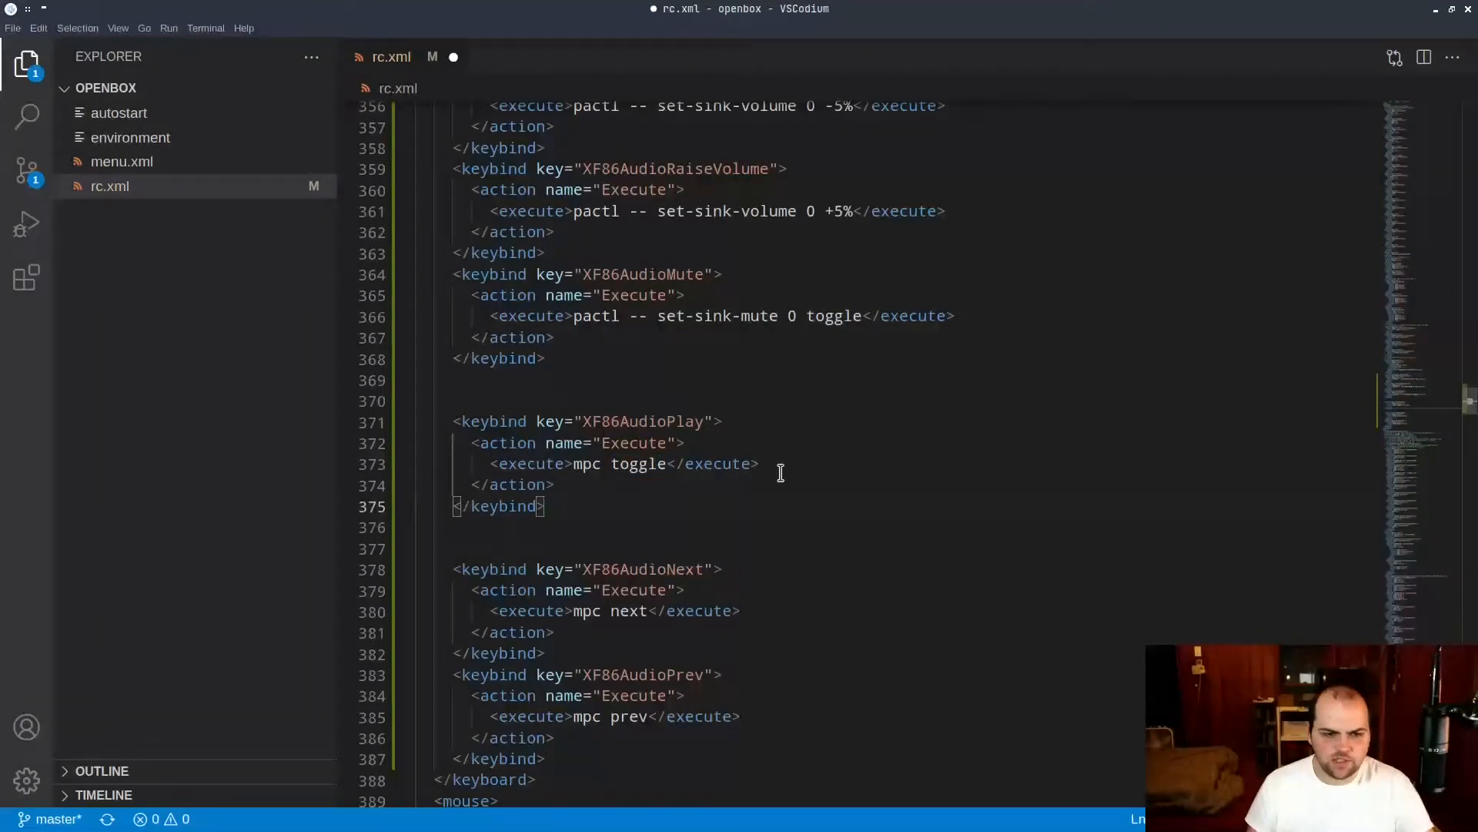
Highlight the closing execute, action and keybind tags of the XF86AudioPlay keybind.
{"action": "double_click", "coordinate": [708, 469]}
{"action": "double_click", "coordinate": [499, 485]}
{"action": "left_click", "coordinate": [498, 506]}
{"action": "double_click", "coordinate": [499, 507]}
{"action": "left_click", "coordinate": [589, 507]}
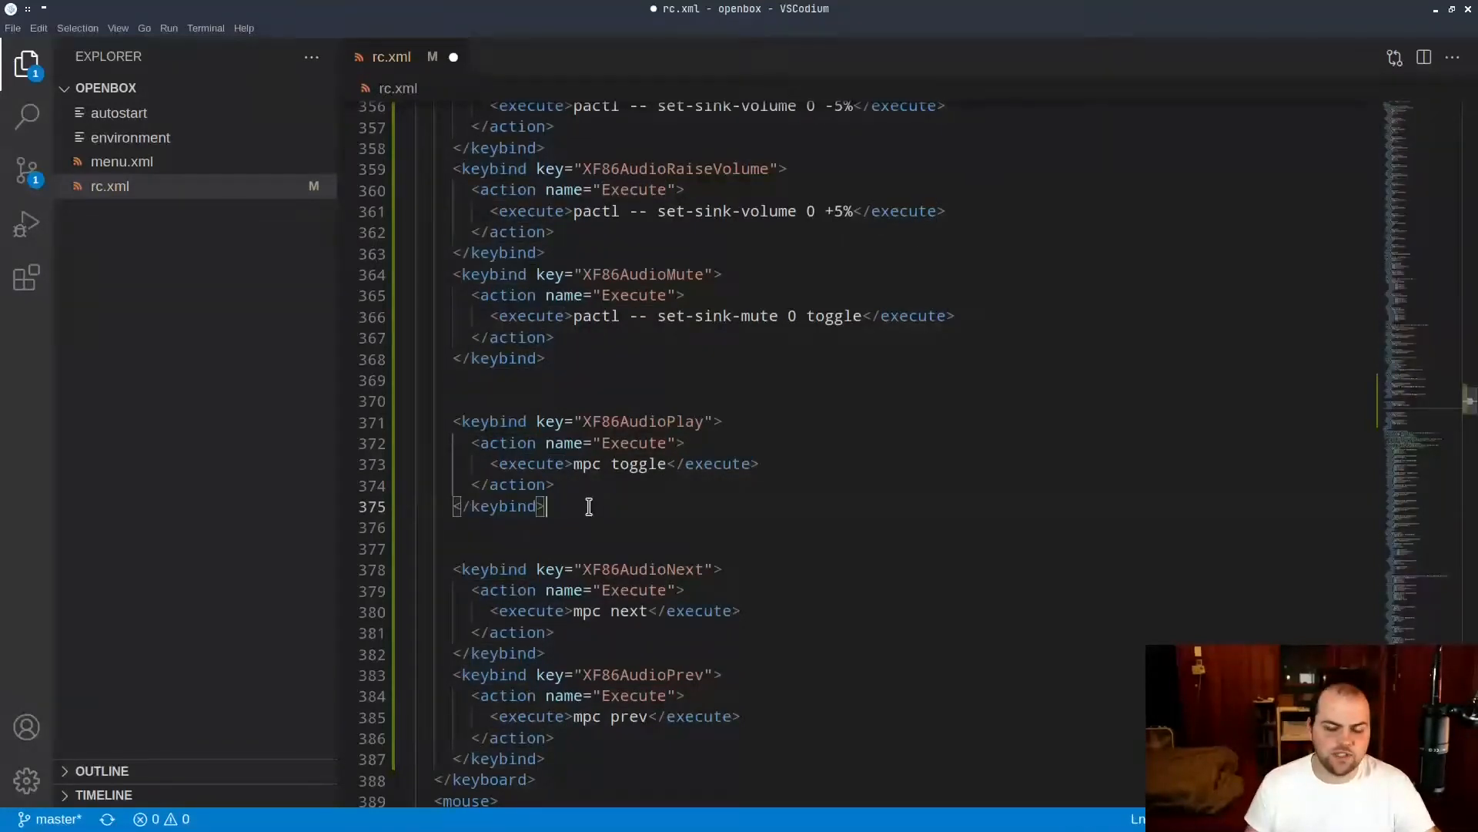
Remove the two blank lines after the XF86AudioPlay keybind, keeping its closing keybind tag intact.
{"action": "left_click", "coordinate": [531, 545]}
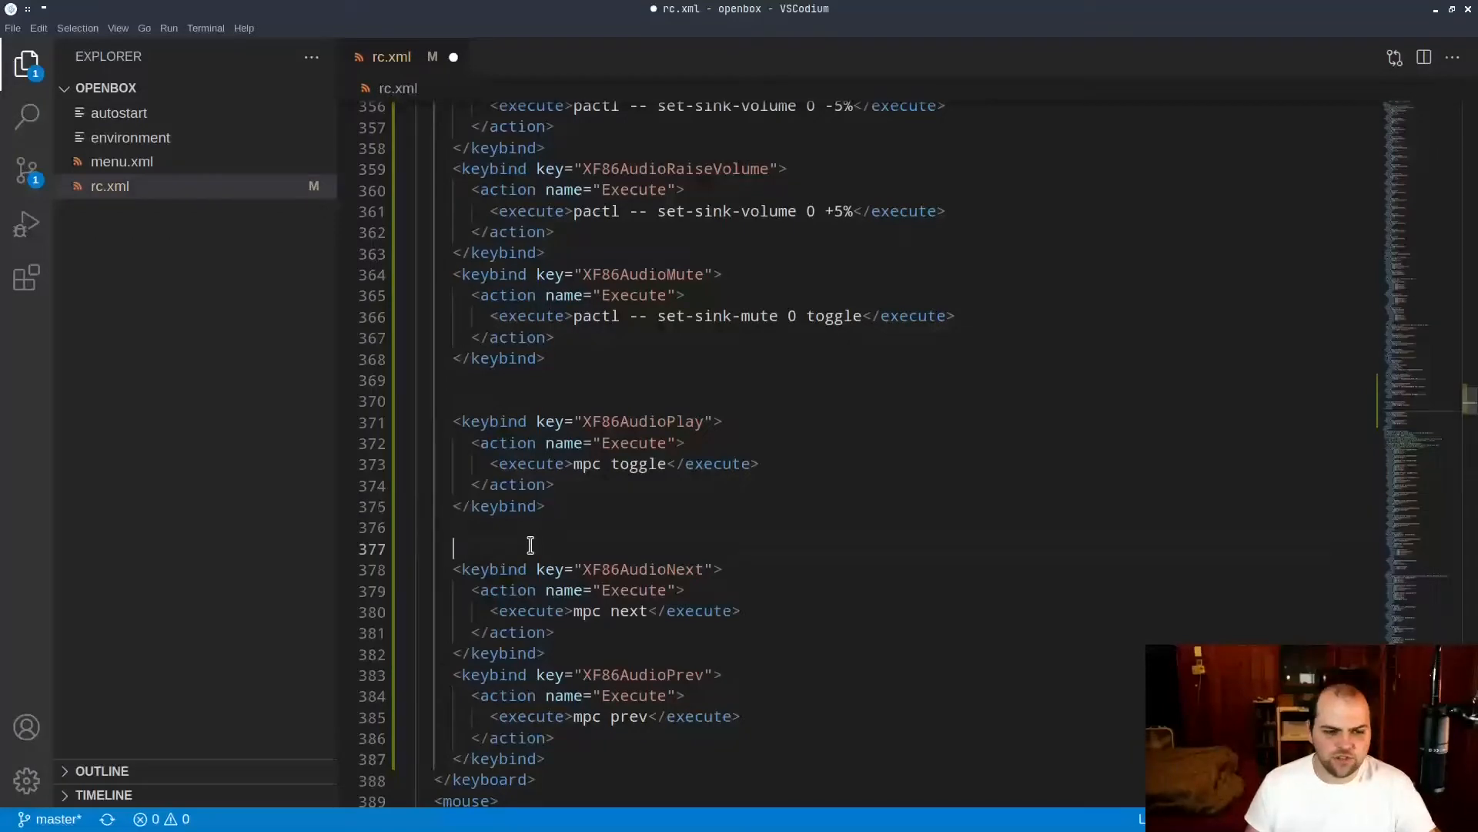
{"action": "key", "text": "shift+Up"}
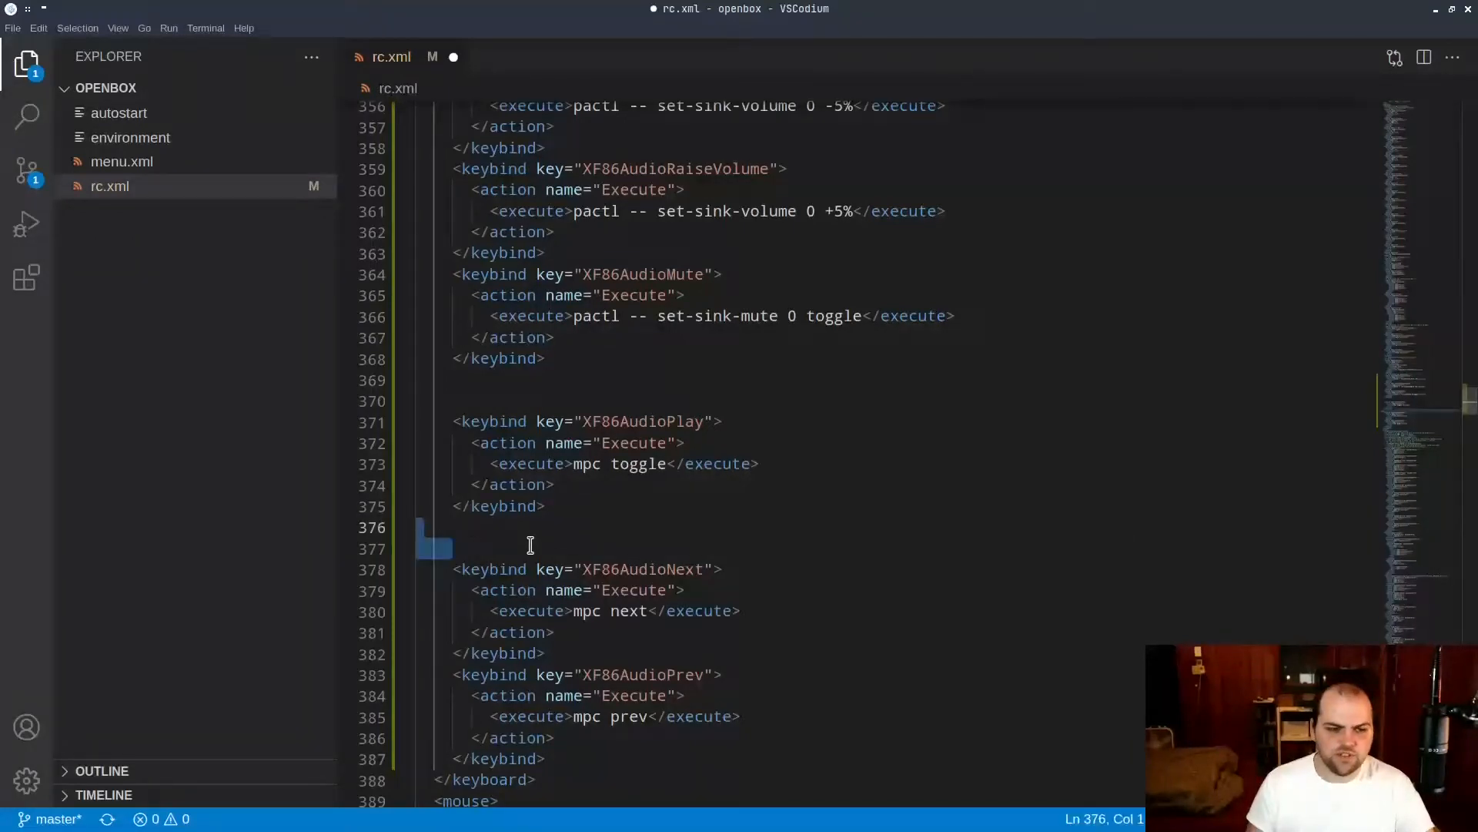
{"action": "key", "text": "BackSpace"}
{"action": "key", "text": "BackSpace"}
{"action": "key", "text": "BackSpace"}
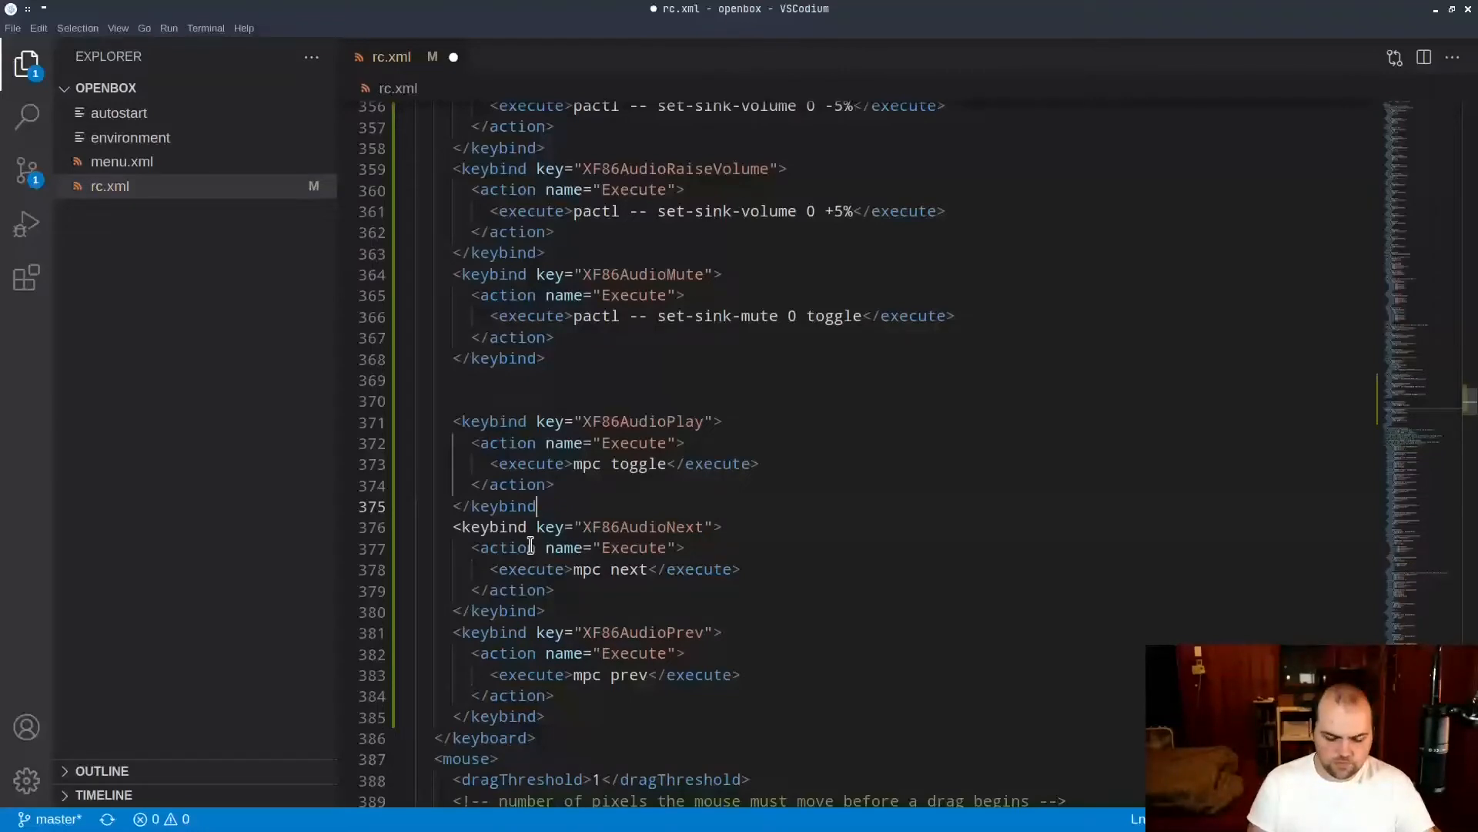
{"action": "type", "text": ">"}
Remove the two blank lines before the XF86AudioPlay keybind.
{"action": "key", "text": "Up"}
{"action": "key", "text": "Up"}
{"action": "key", "text": "Up"}
{"action": "key", "text": "Up"}
{"action": "key", "text": "Up"}
{"action": "key", "text": "Up"}
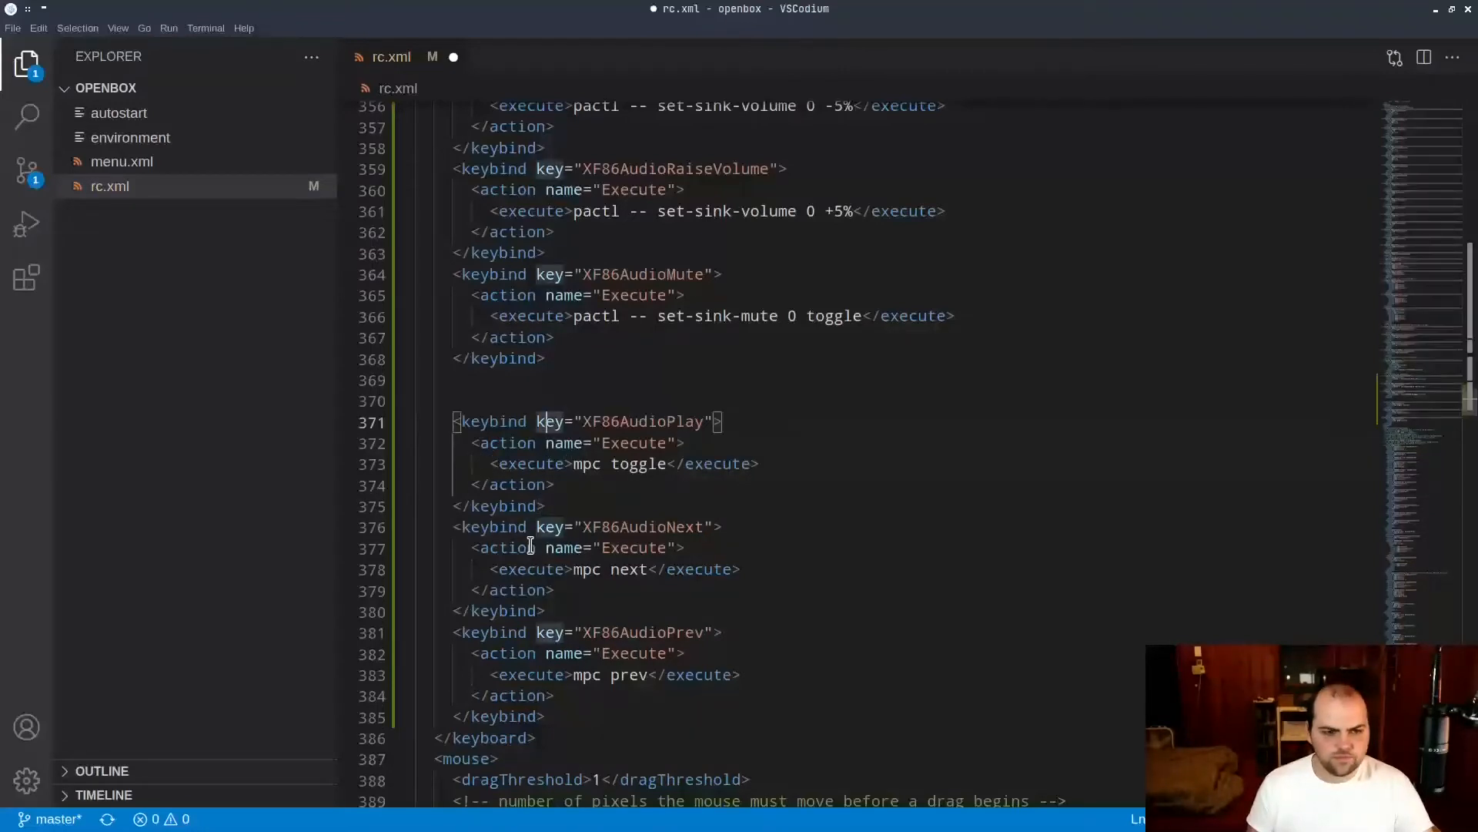
{"action": "key", "text": "Left"}
{"action": "key", "text": "Delete"}
{"action": "key", "text": "Delete"}
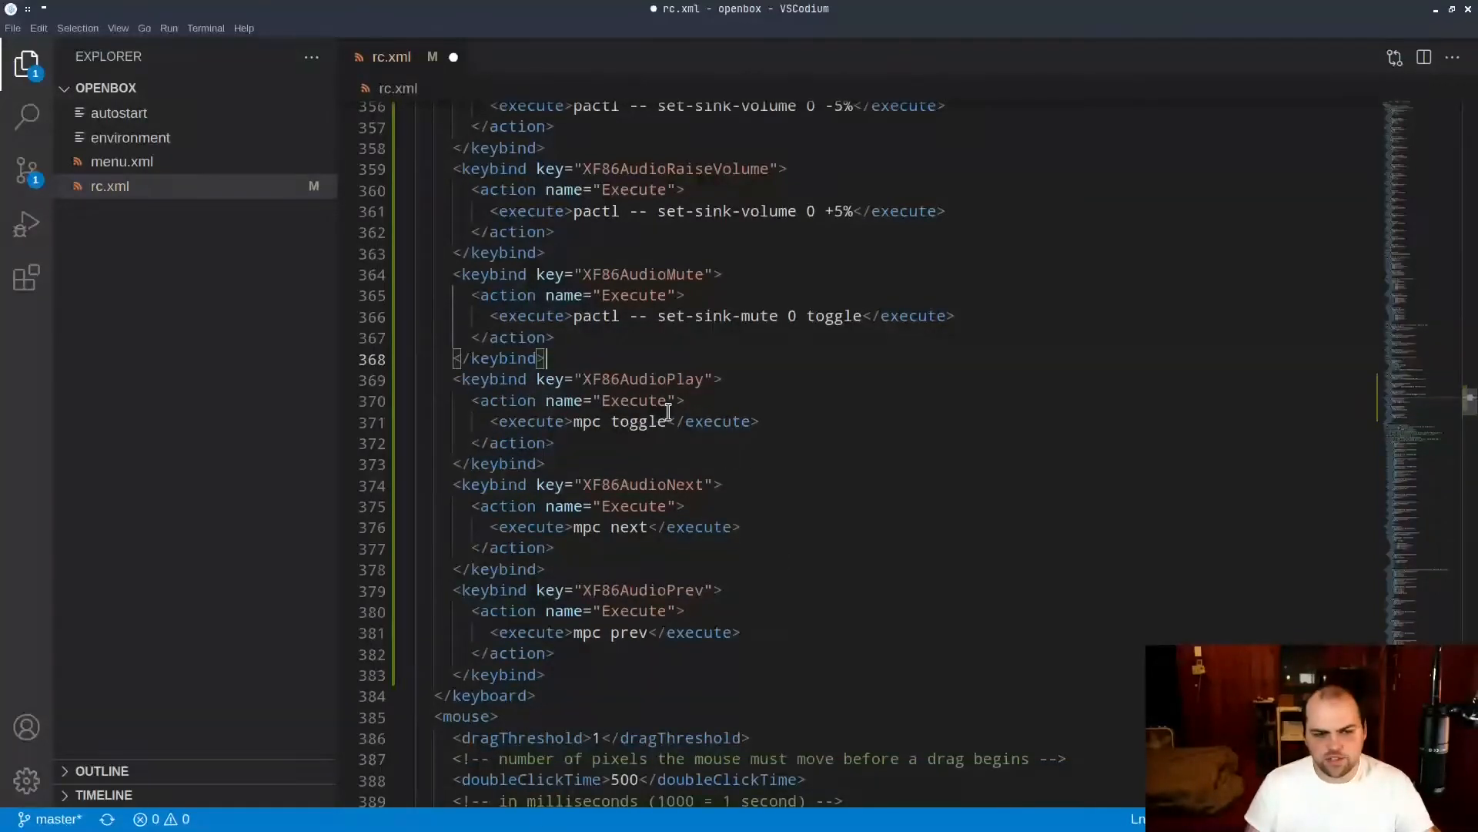
Revisit the application and media keybindings, collapse the XF86AudioLowerVolume keybind, and bring the mouse section into view.
{"action": "scroll", "coordinate": [677, 326], "scroll_direction": "up", "scroll_amount": 10}
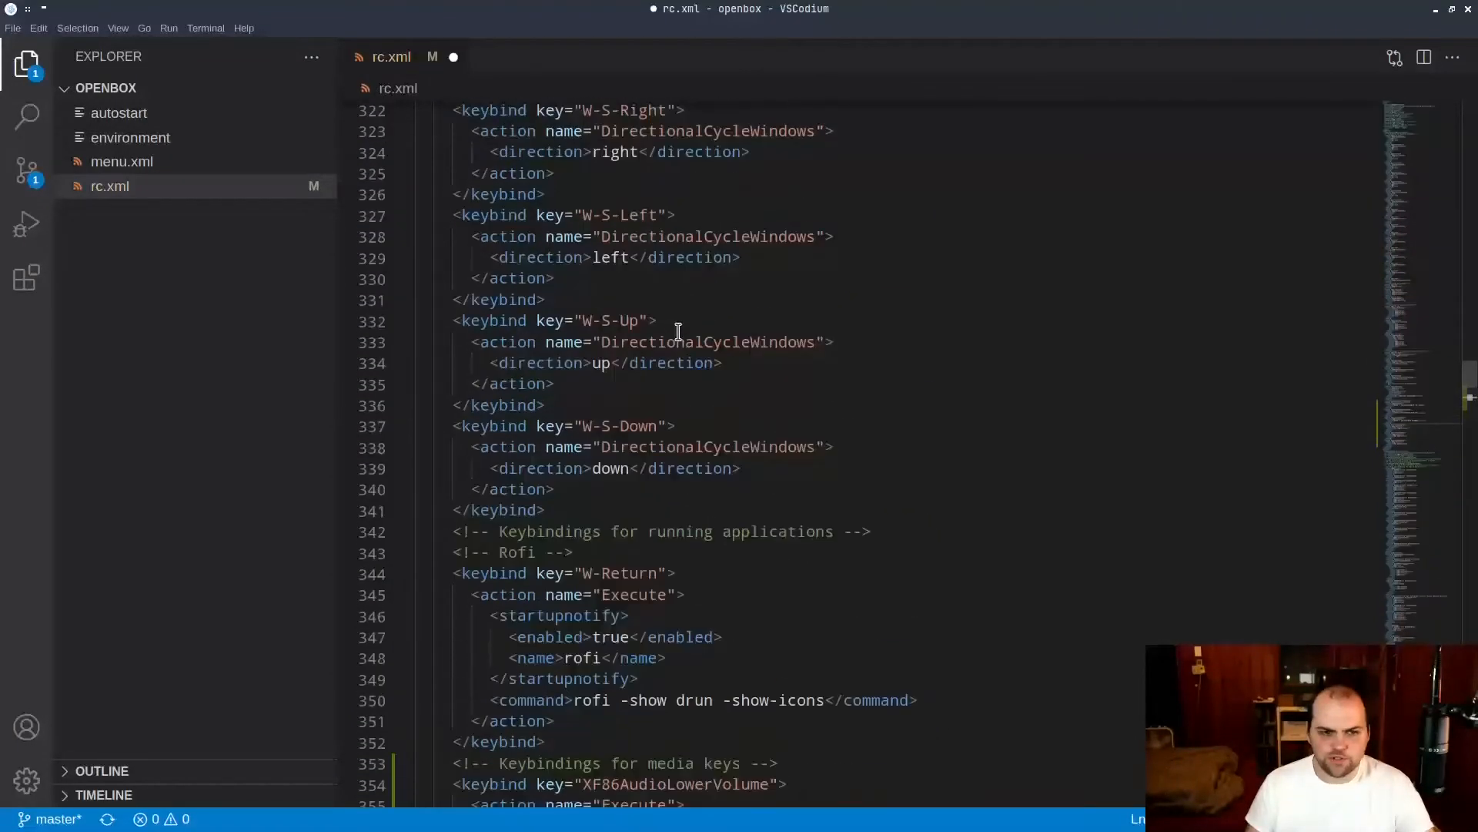
{"action": "scroll", "coordinate": [677, 331], "scroll_direction": "down", "scroll_amount": 8}
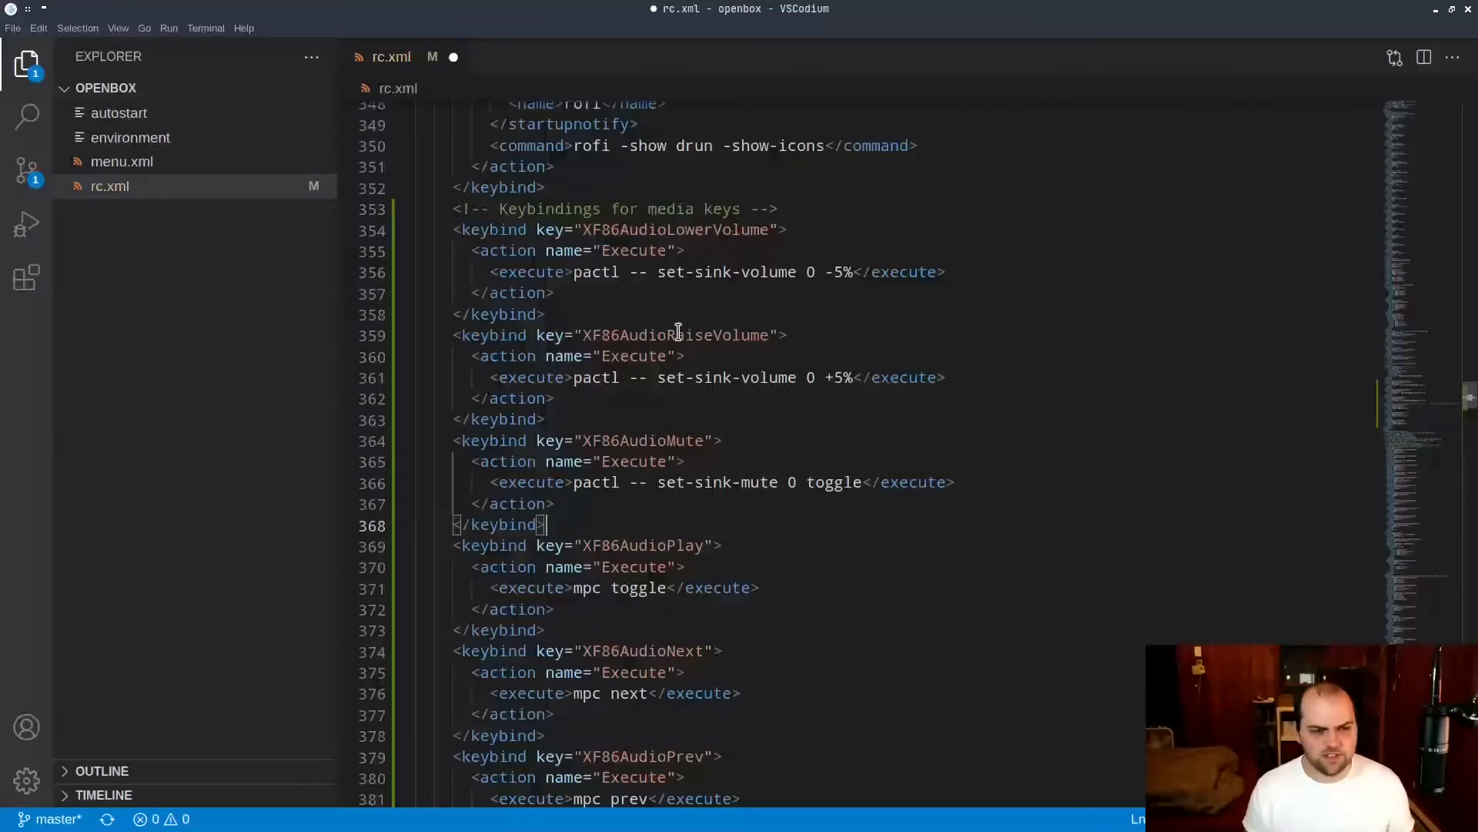
{"action": "left_click", "coordinate": [375, 233]}
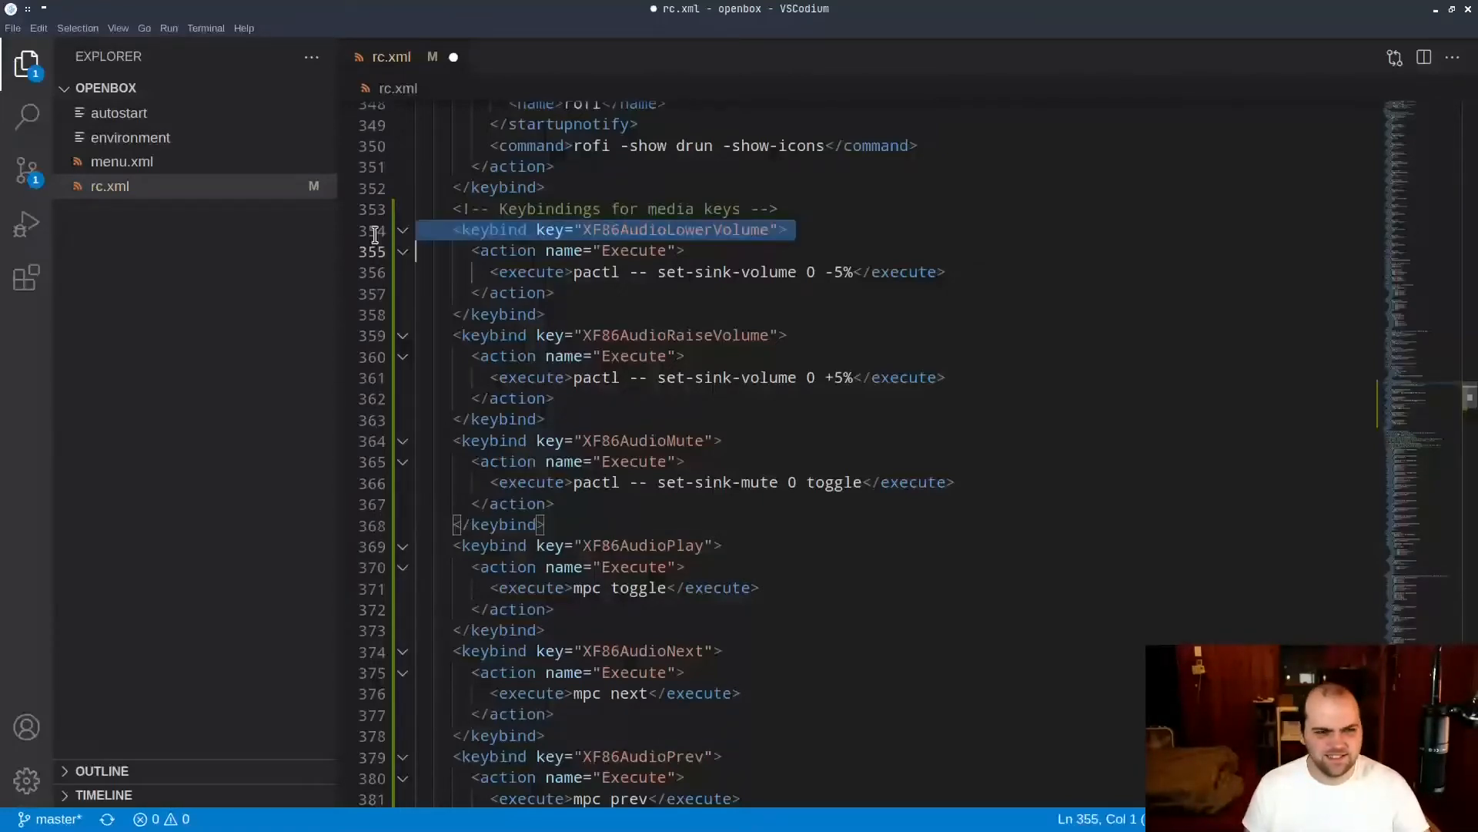
{"action": "left_click", "coordinate": [402, 231]}
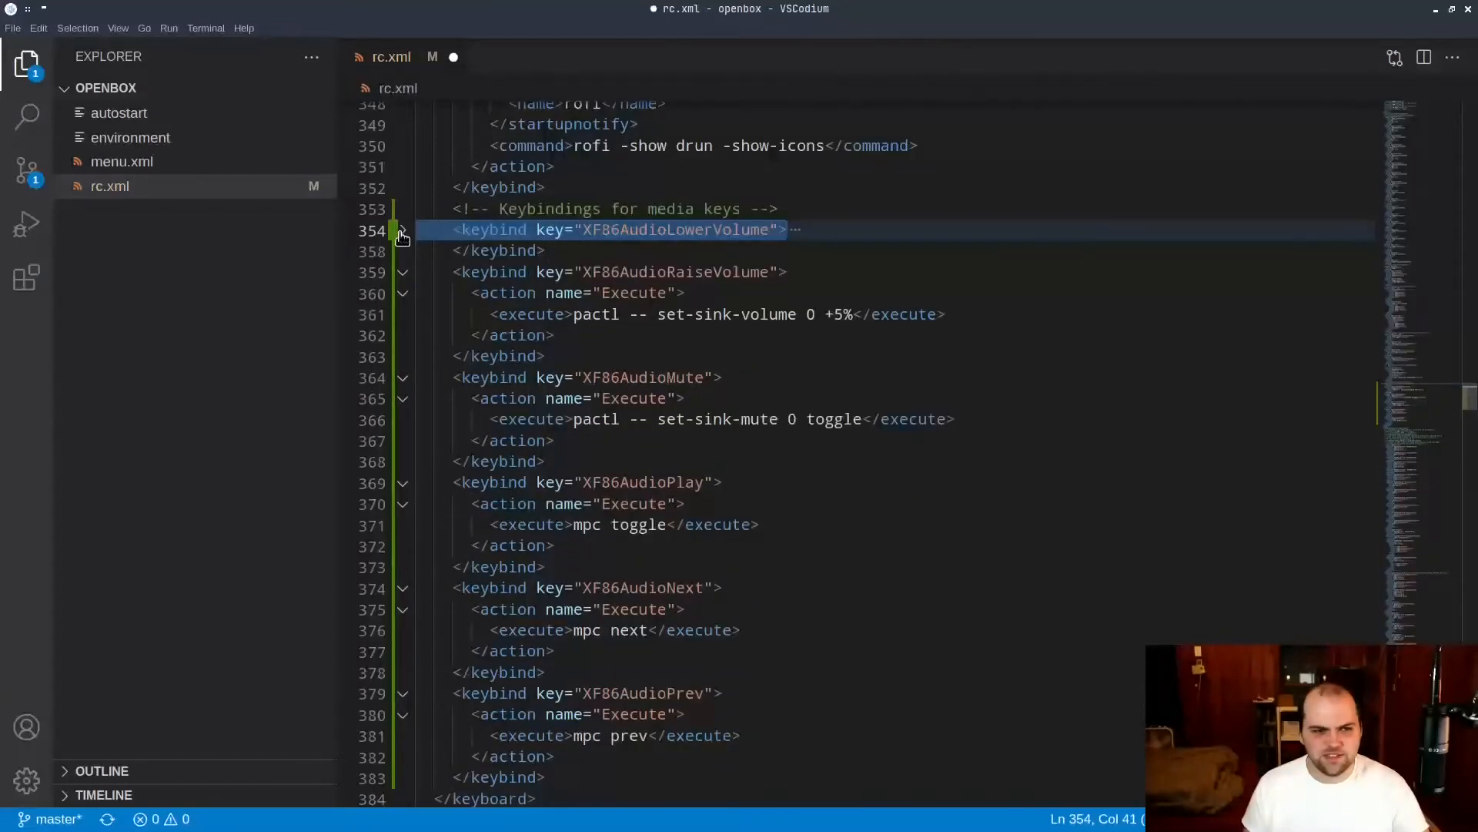
{"action": "scroll", "coordinate": [611, 424], "scroll_direction": "down", "scroll_amount": 6}
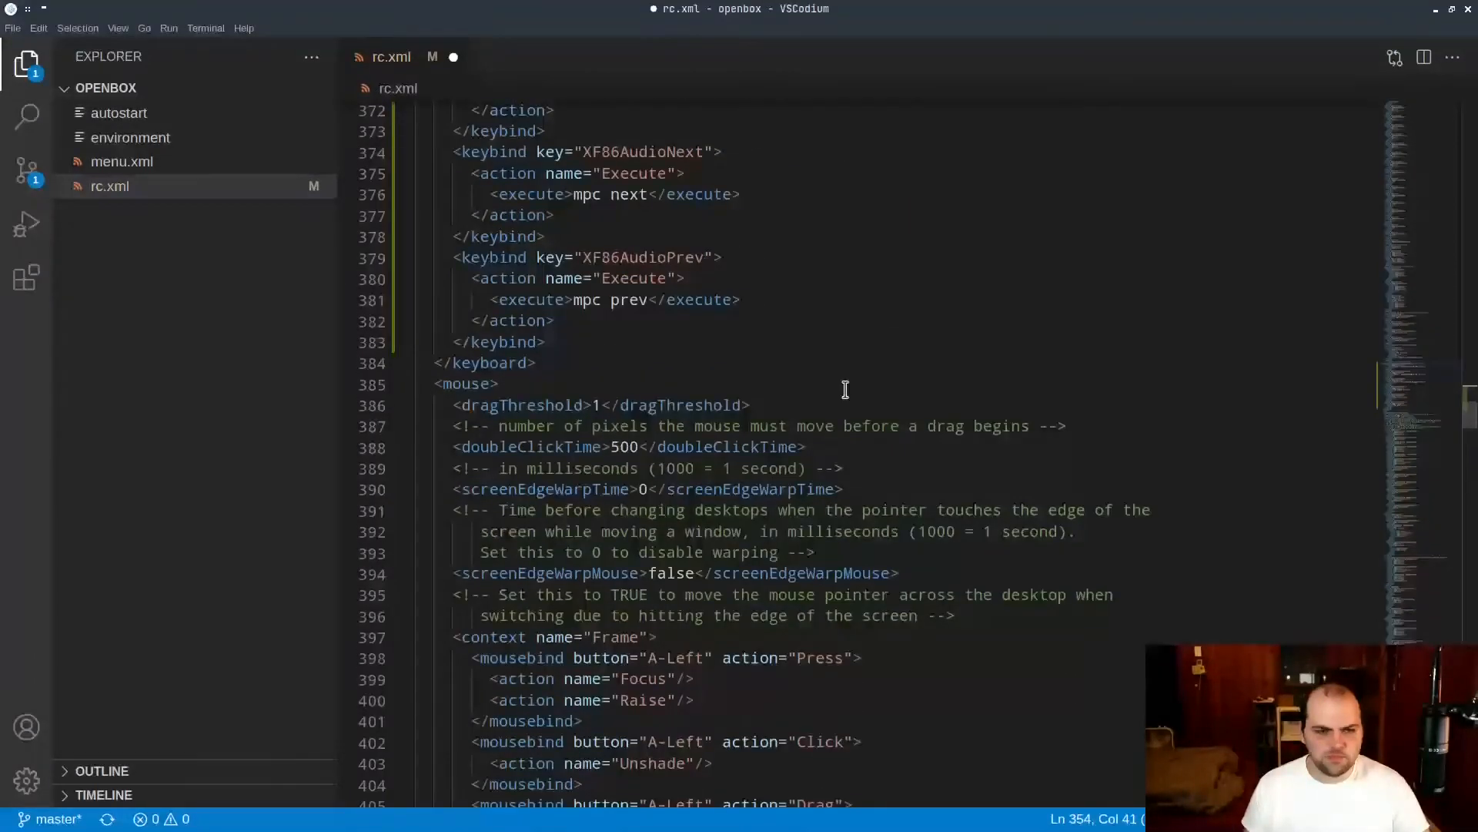
Review the mouse section of rc.xml, from the drag and double-click settings through the Frame, Titlebar, Icon, Root and MoveResize contexts.
{"action": "scroll", "coordinate": [760, 389], "scroll_direction": "down", "scroll_amount": 8}
{"action": "scroll", "coordinate": [660, 473], "scroll_direction": "up", "scroll_amount": 6}
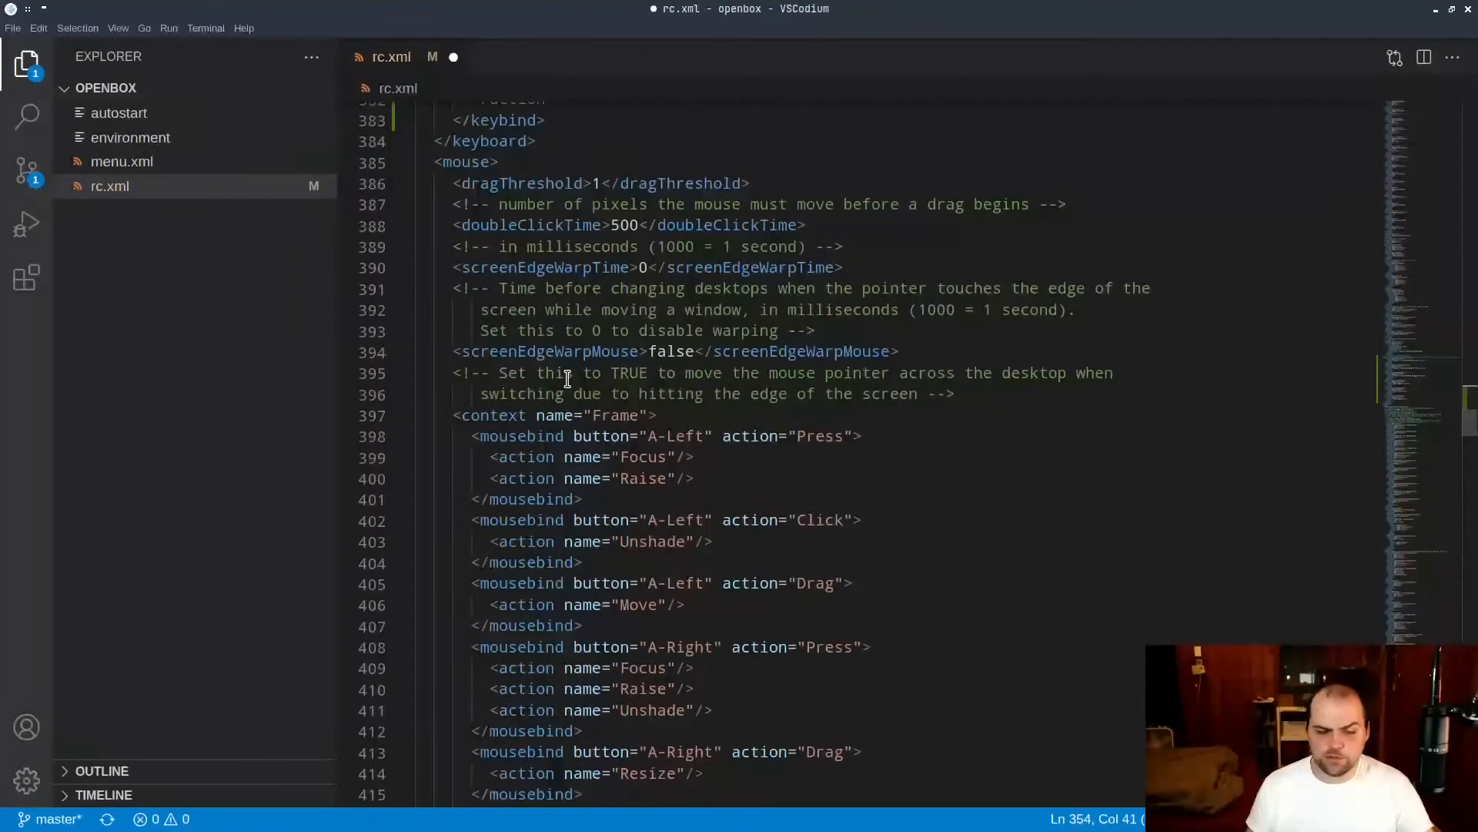
{"action": "left_click_drag", "start_coordinate": [596, 309], "coordinate": [908, 693]}
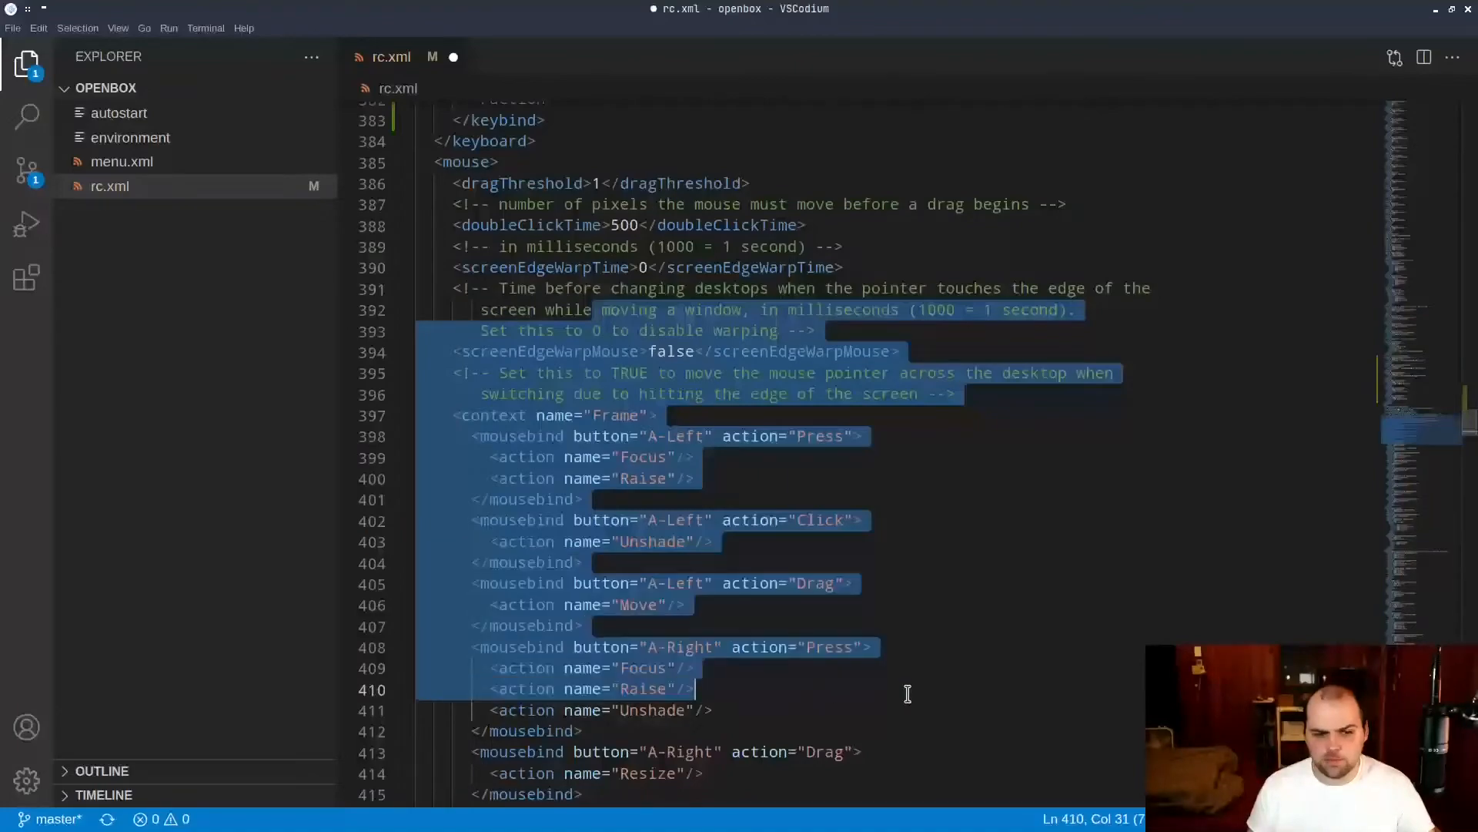
{"action": "scroll", "coordinate": [896, 604], "scroll_direction": "down", "scroll_amount": 7}
{"action": "scroll", "coordinate": [819, 551], "scroll_direction": "down", "scroll_amount": 12}
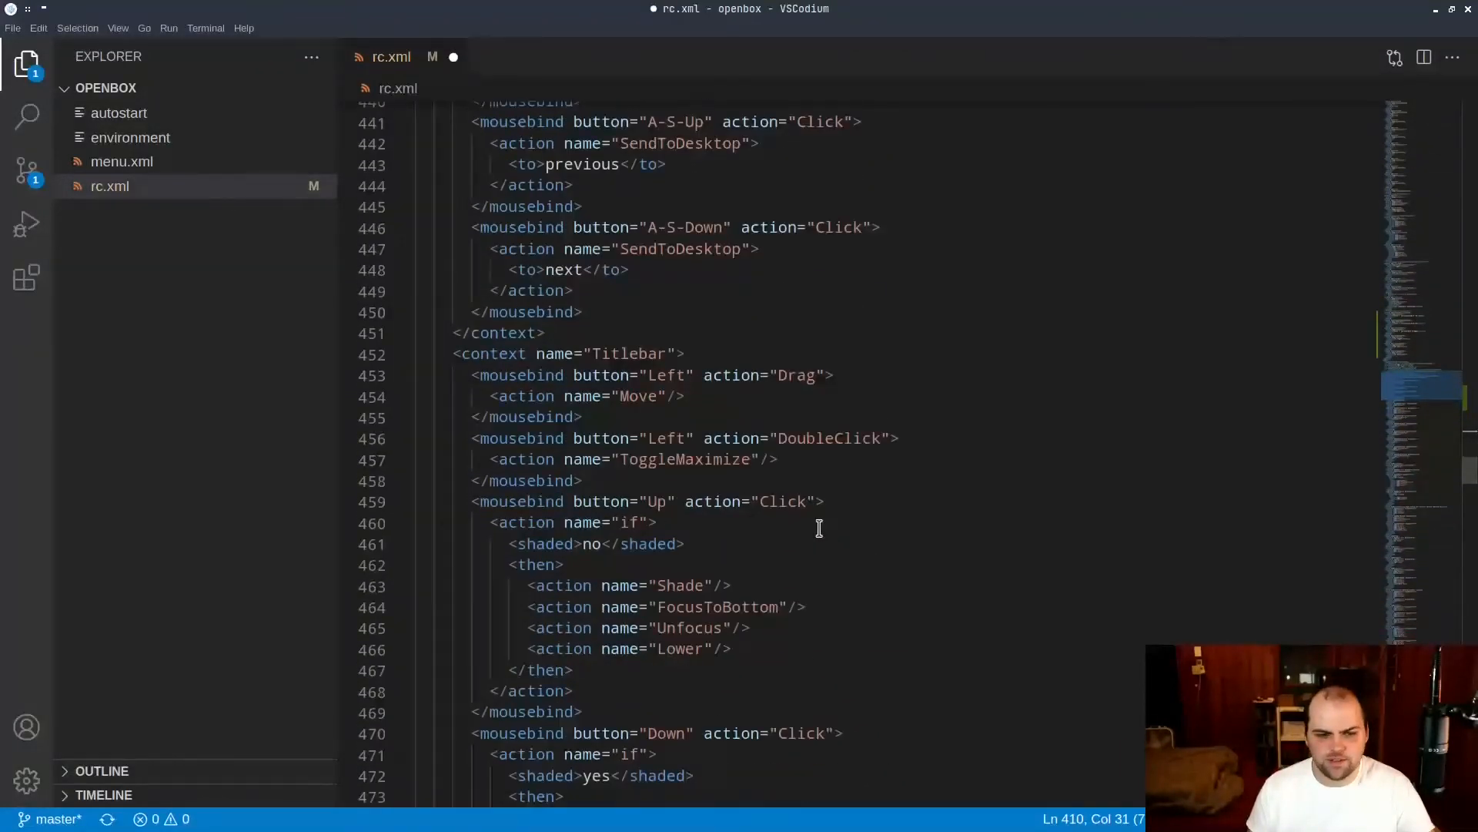
{"action": "scroll", "coordinate": [820, 539], "scroll_direction": "down", "scroll_amount": 5}
{"action": "scroll", "coordinate": [823, 528], "scroll_direction": "down", "scroll_amount": 20}
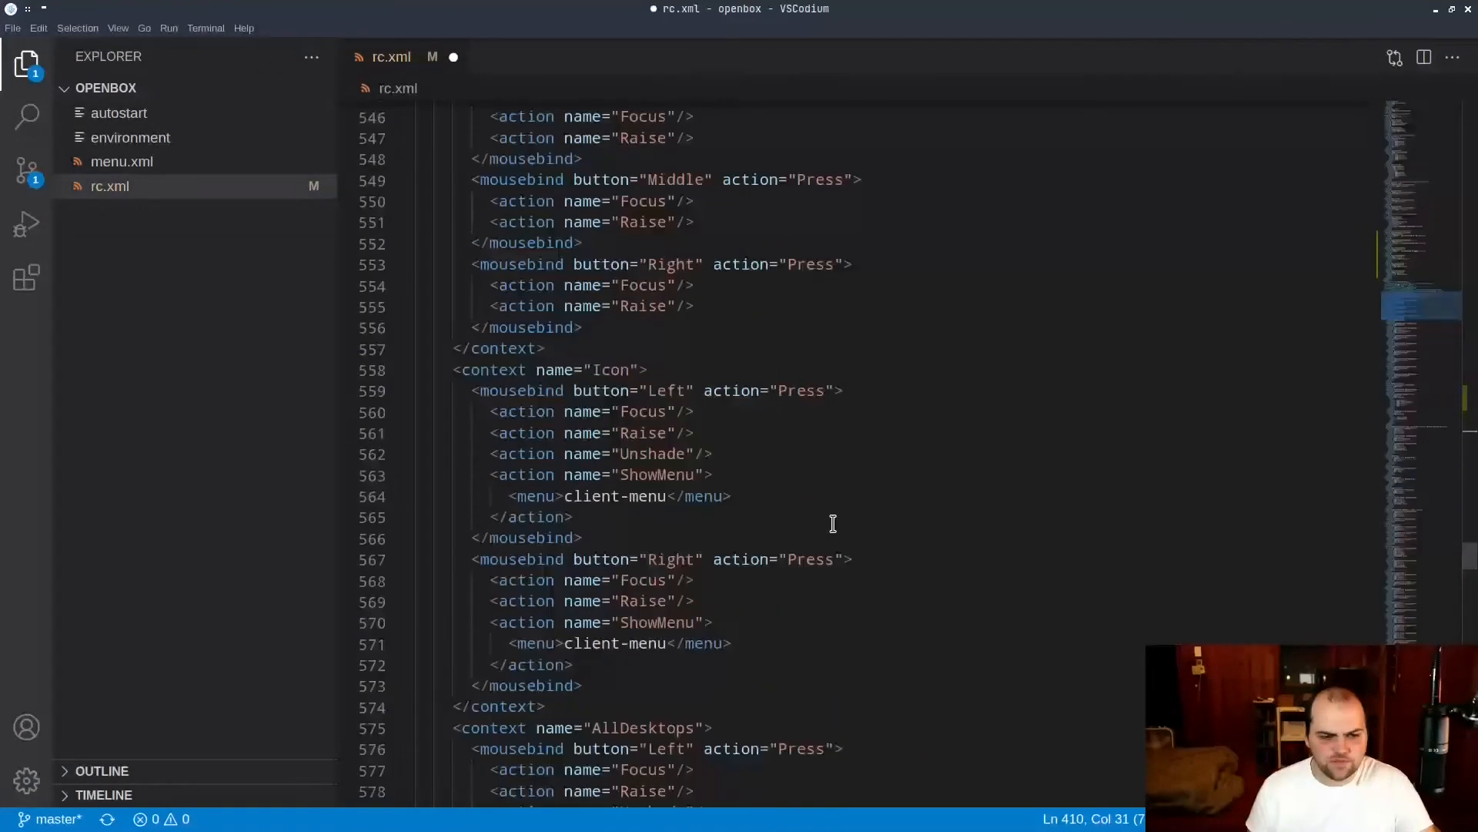
{"action": "scroll", "coordinate": [840, 521], "scroll_direction": "down", "scroll_amount": 20}
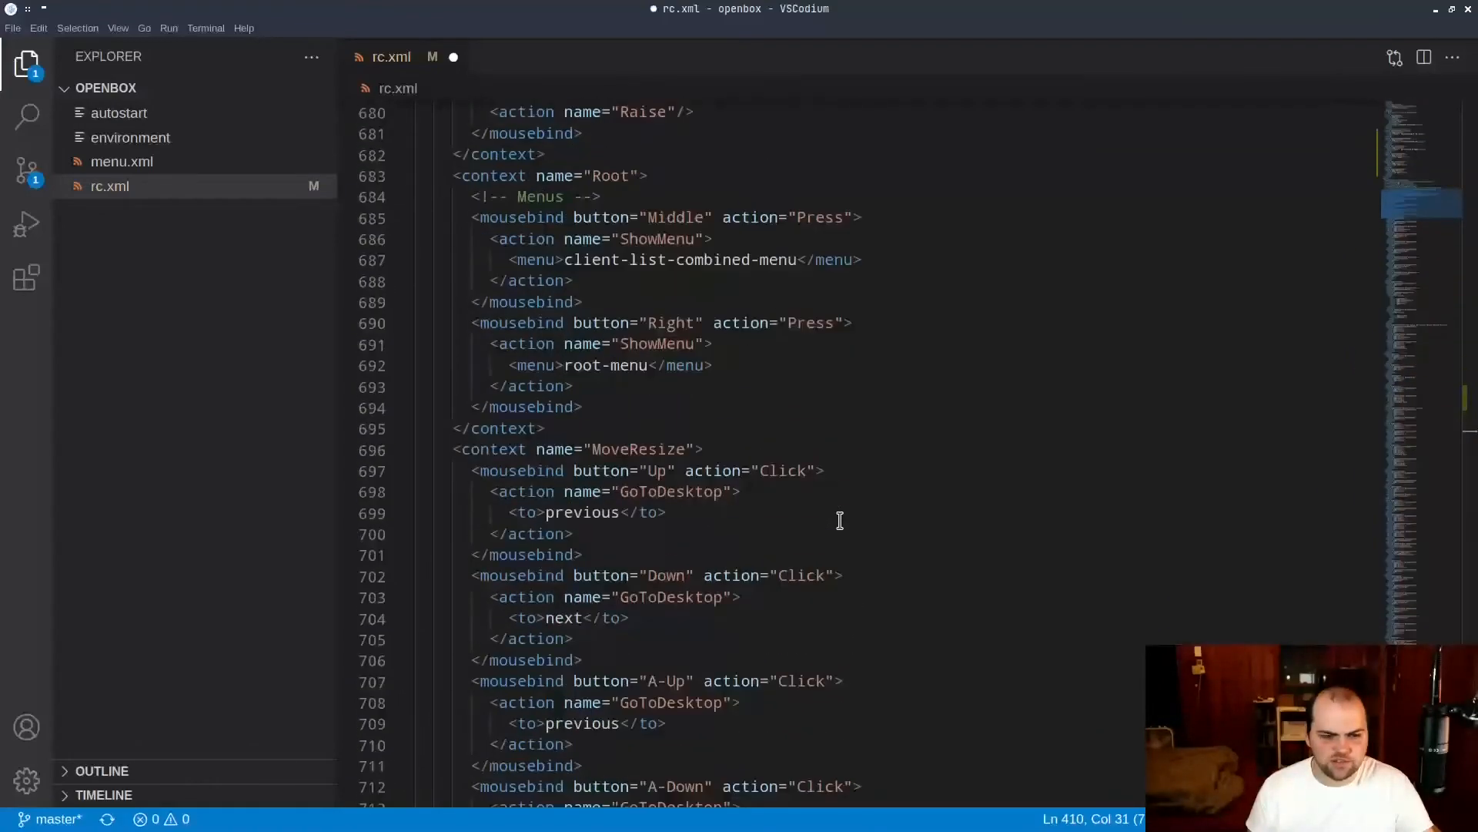
{"action": "scroll", "coordinate": [840, 521], "scroll_direction": "up", "scroll_amount": 7}
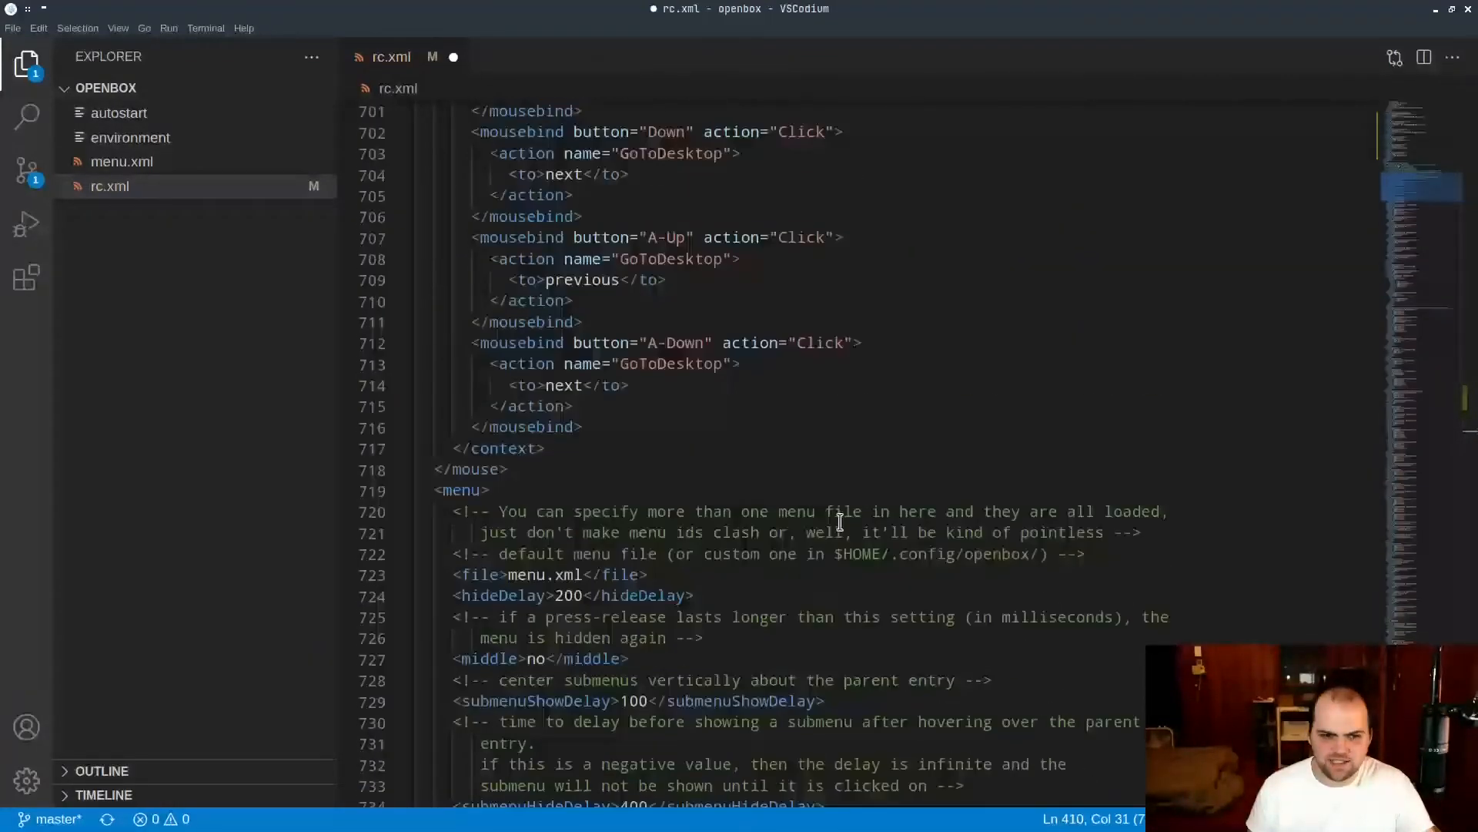
Review the menu section and the commented example of per-application window rules in the applications section of rc.xml.
{"action": "scroll", "coordinate": [647, 496], "scroll_direction": "down", "scroll_amount": 10}
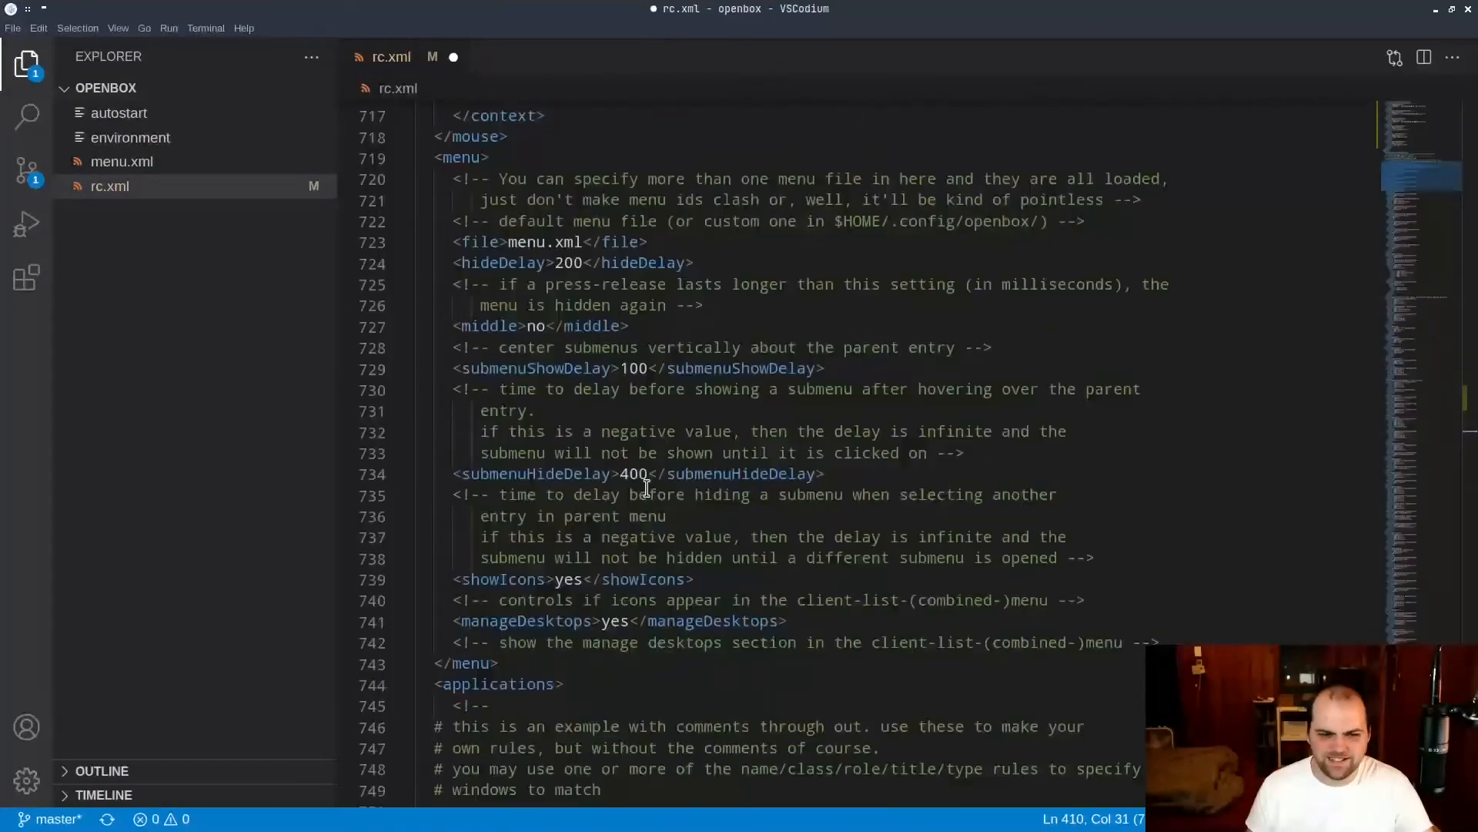
{"action": "scroll", "coordinate": [582, 421], "scroll_direction": "down", "scroll_amount": 10}
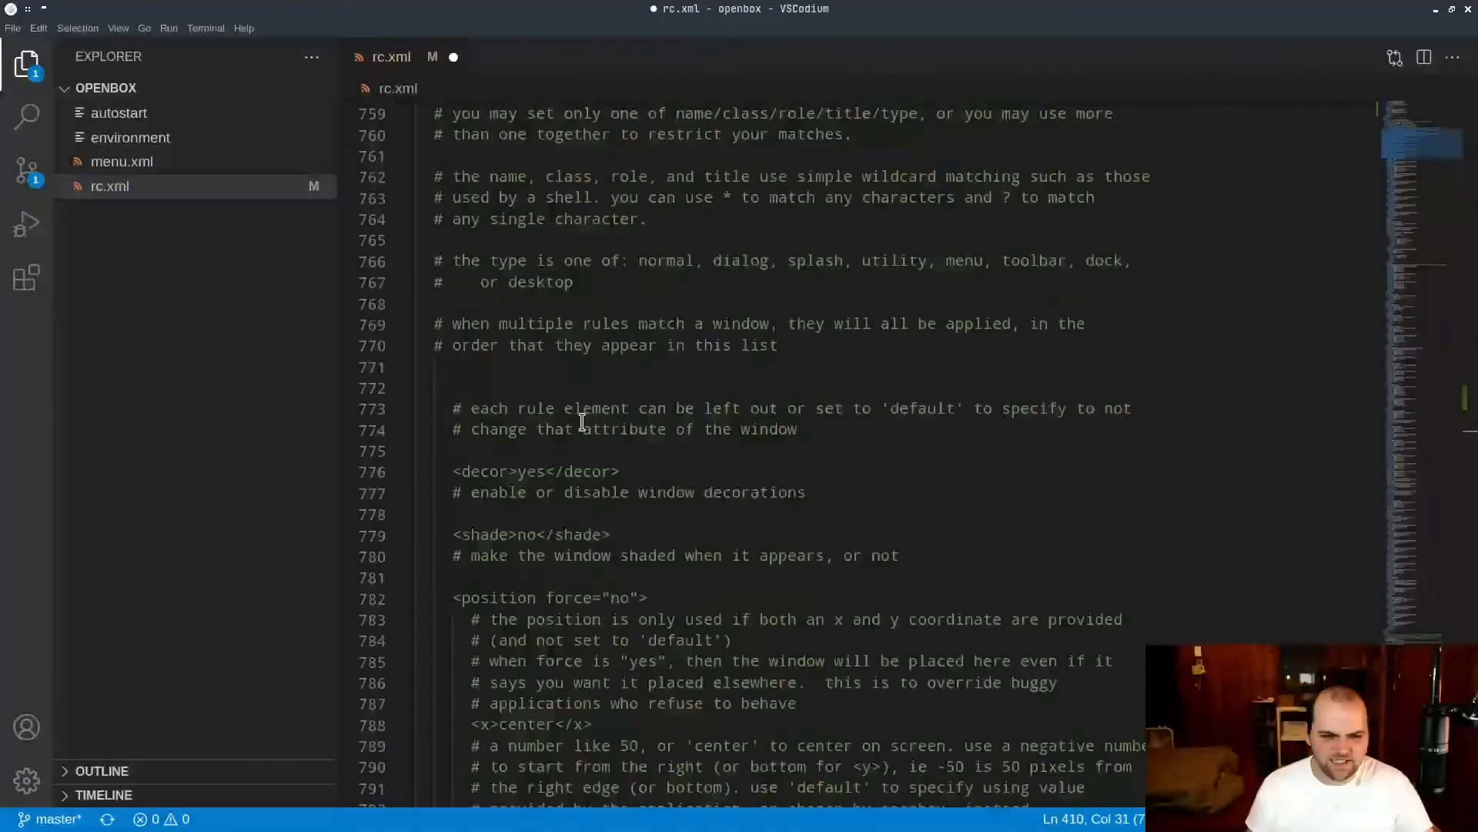
{"action": "left_click_drag", "start_coordinate": [453, 262], "coordinate": [627, 485]}
{"action": "scroll", "coordinate": [795, 591], "scroll_direction": "down", "scroll_amount": 6}
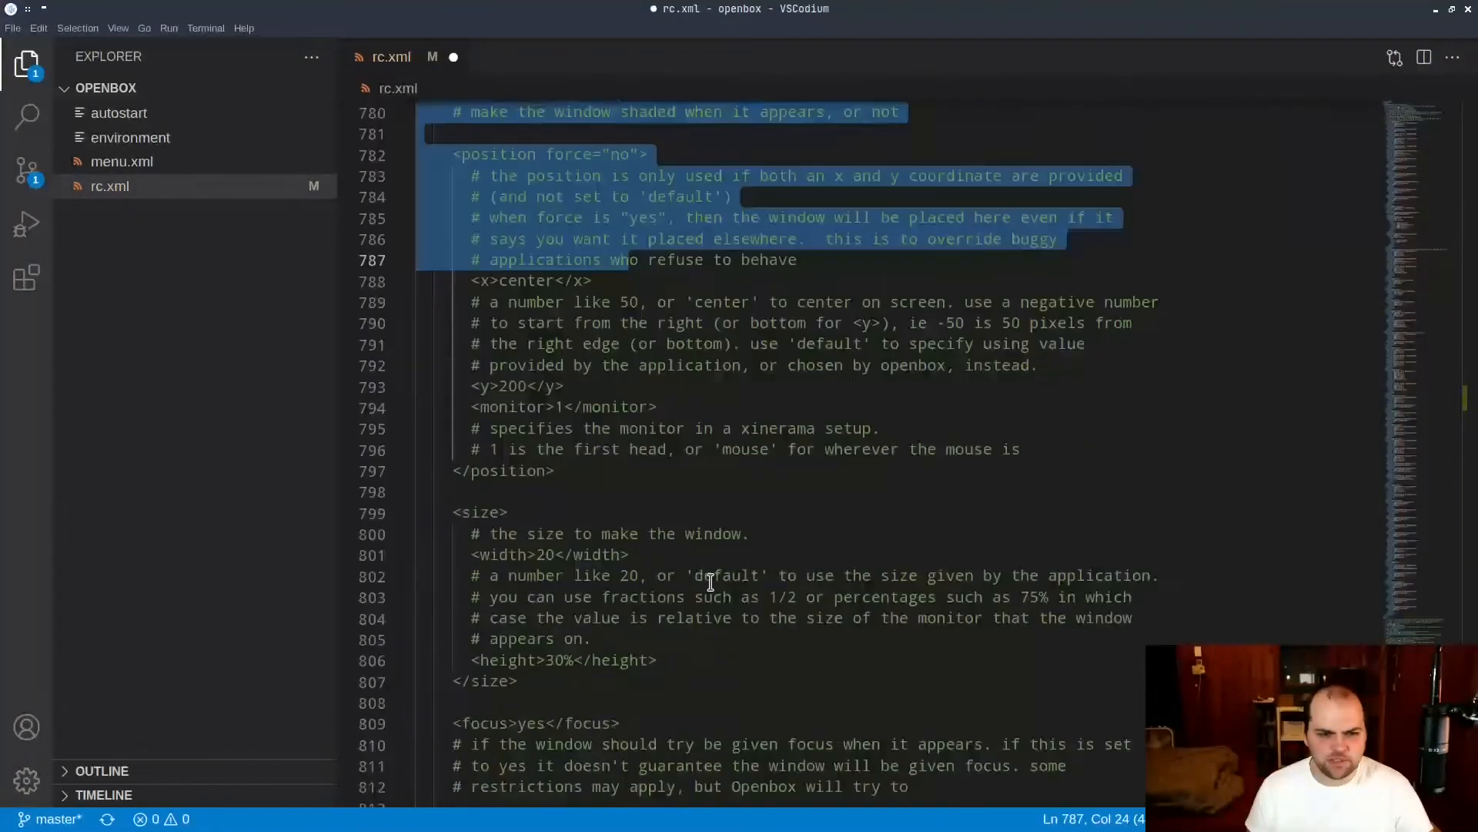
{"action": "scroll", "coordinate": [537, 382], "scroll_direction": "down", "scroll_amount": 10}
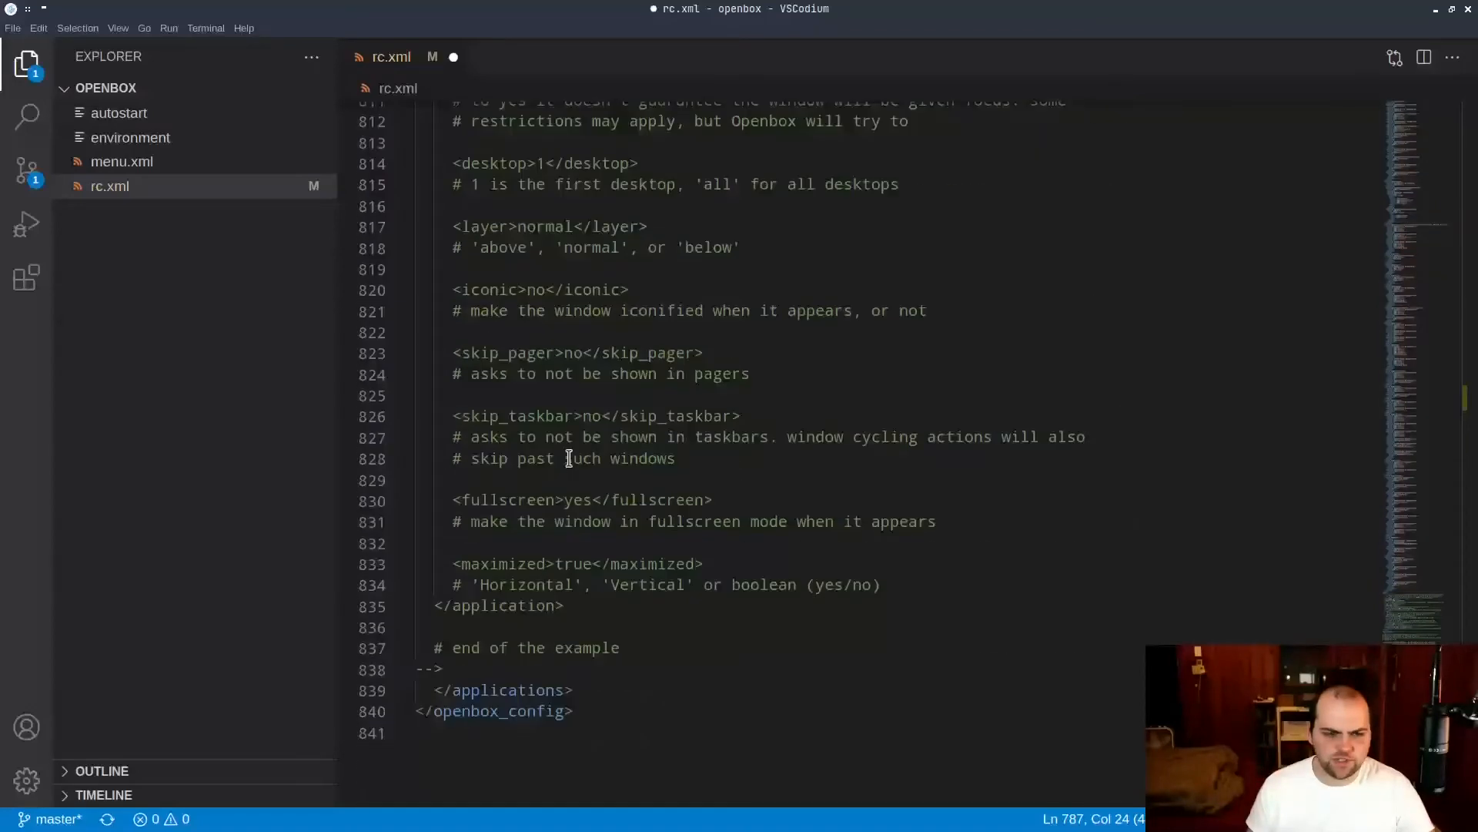
{"action": "left_click", "coordinate": [642, 450]}
{"action": "scroll", "coordinate": [687, 590], "scroll_direction": "up", "scroll_amount": 3}
{"action": "scroll", "coordinate": [688, 590], "scroll_direction": "up", "scroll_amount": 20}
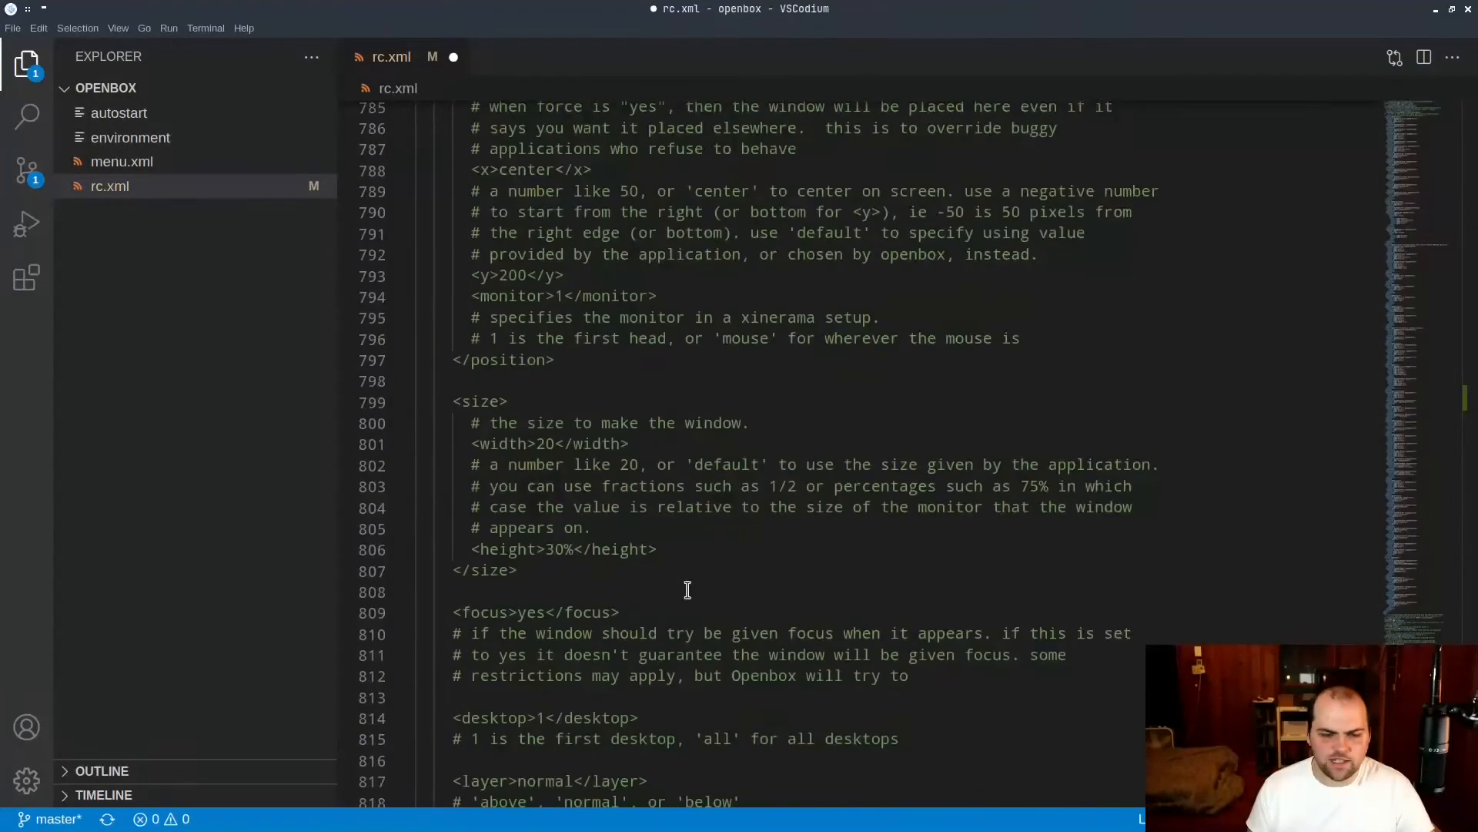
{"action": "left_click", "coordinate": [688, 590]}
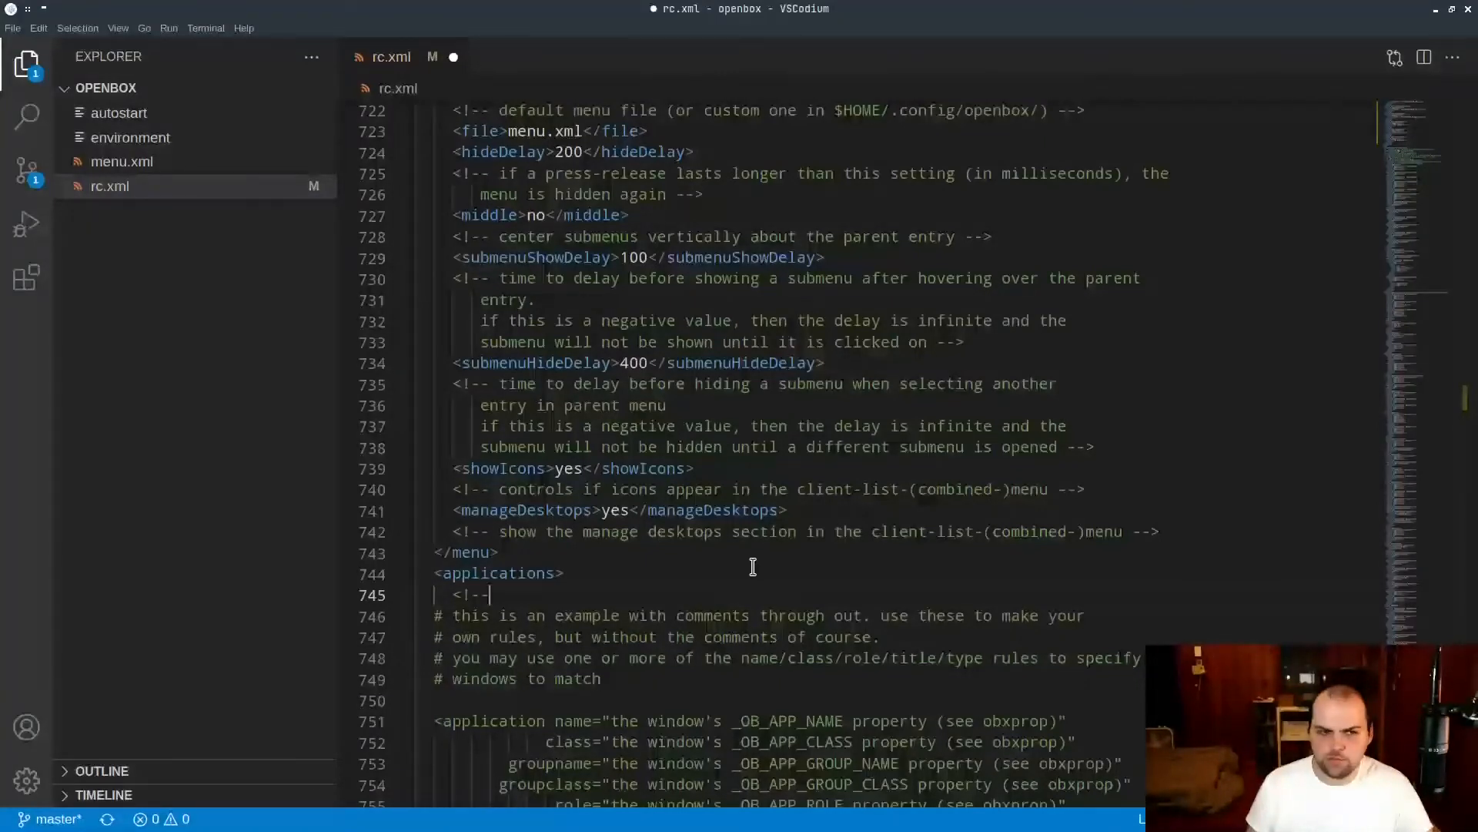
Return to the first line of rc.xml and save the file.
{"action": "key", "text": "ctrl+Home"}
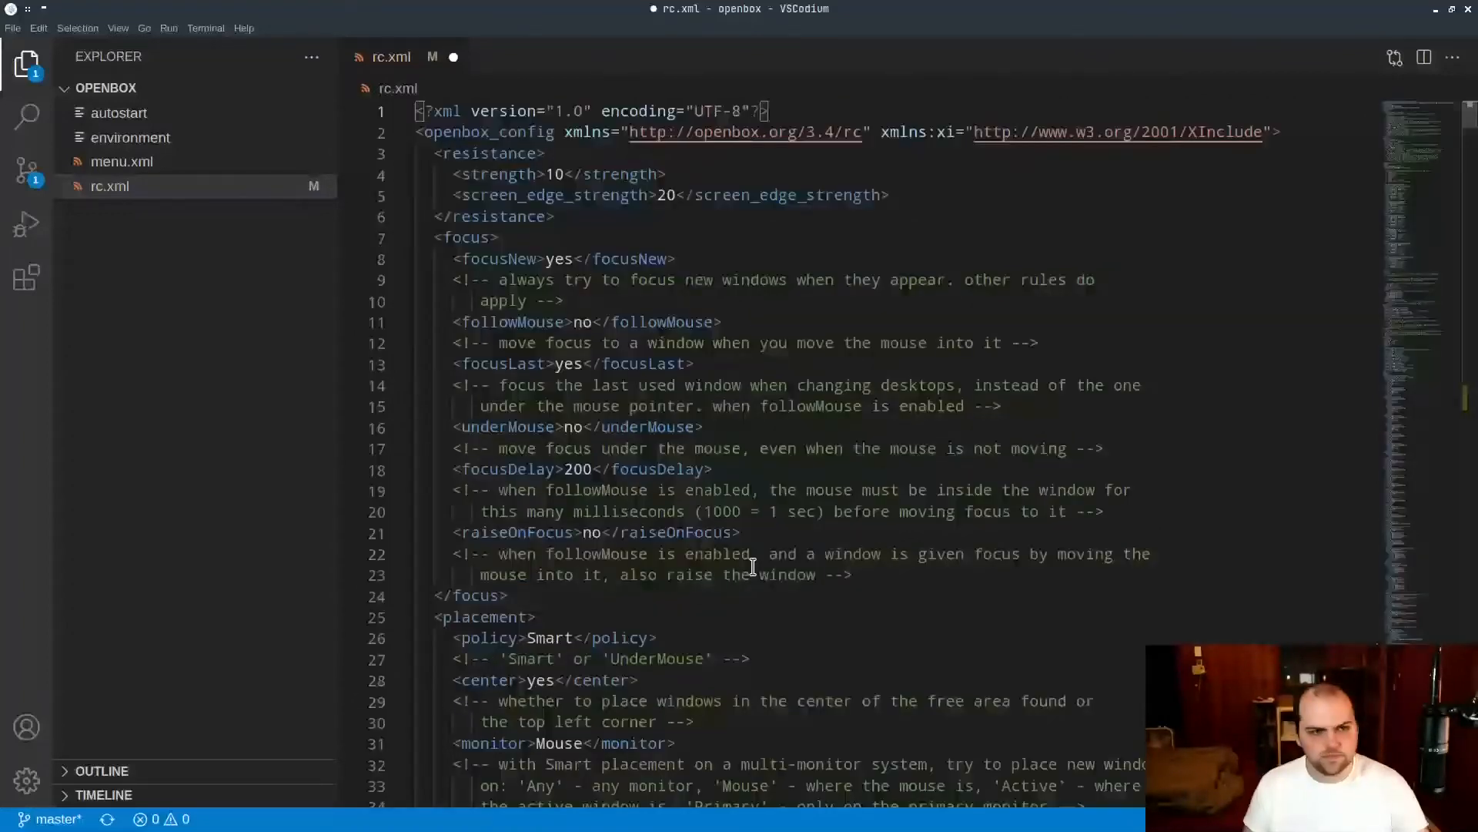
{"action": "key", "text": "ctrl+s"}
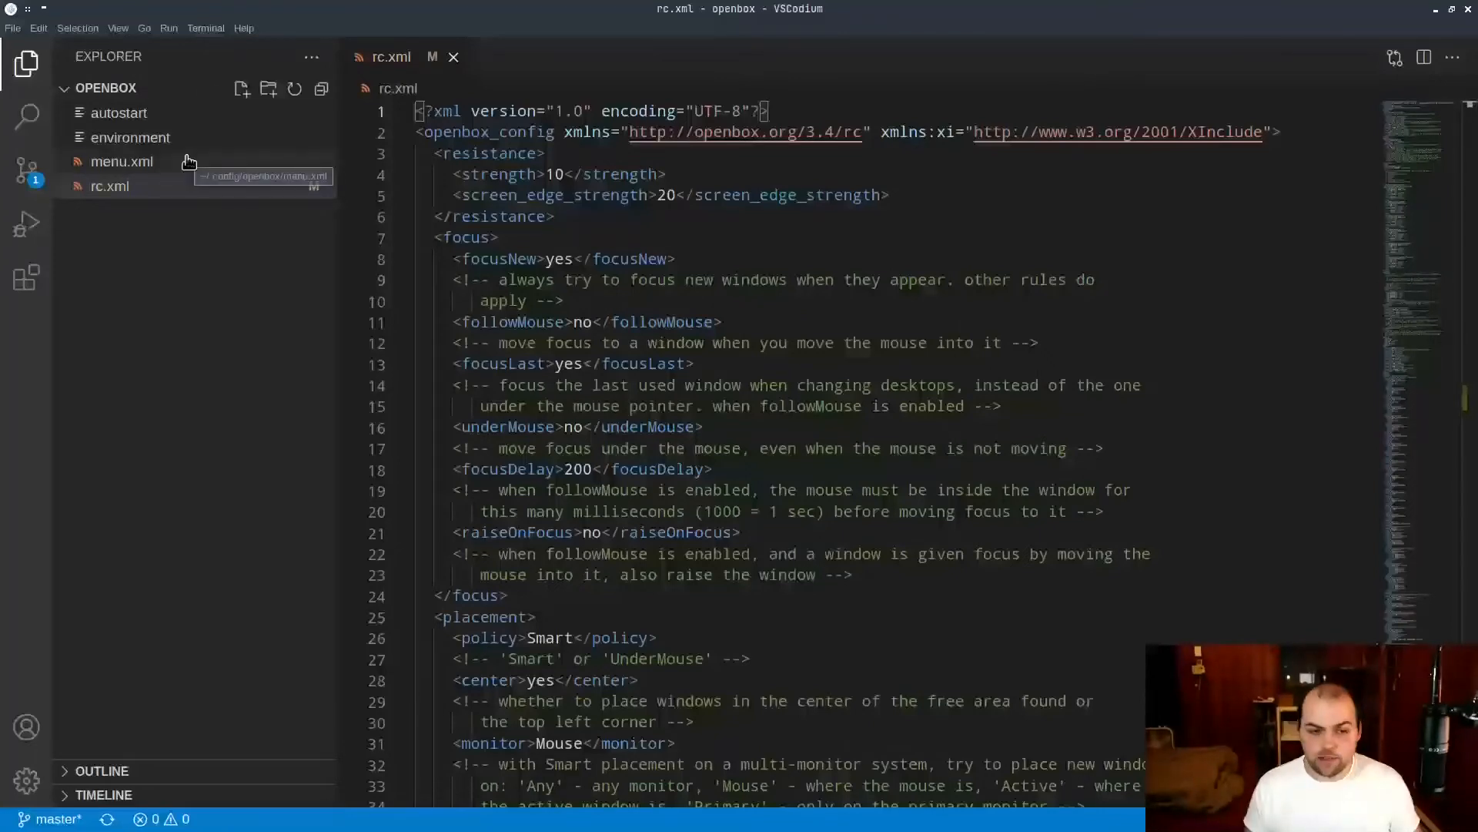
Shrink the editor window to expose the desktop, show the Openbox root menu with its Office submenu, and dismiss it.
{"action": "double_click", "coordinate": [458, 9]}
{"action": "right_click", "coordinate": [1090, 326]}
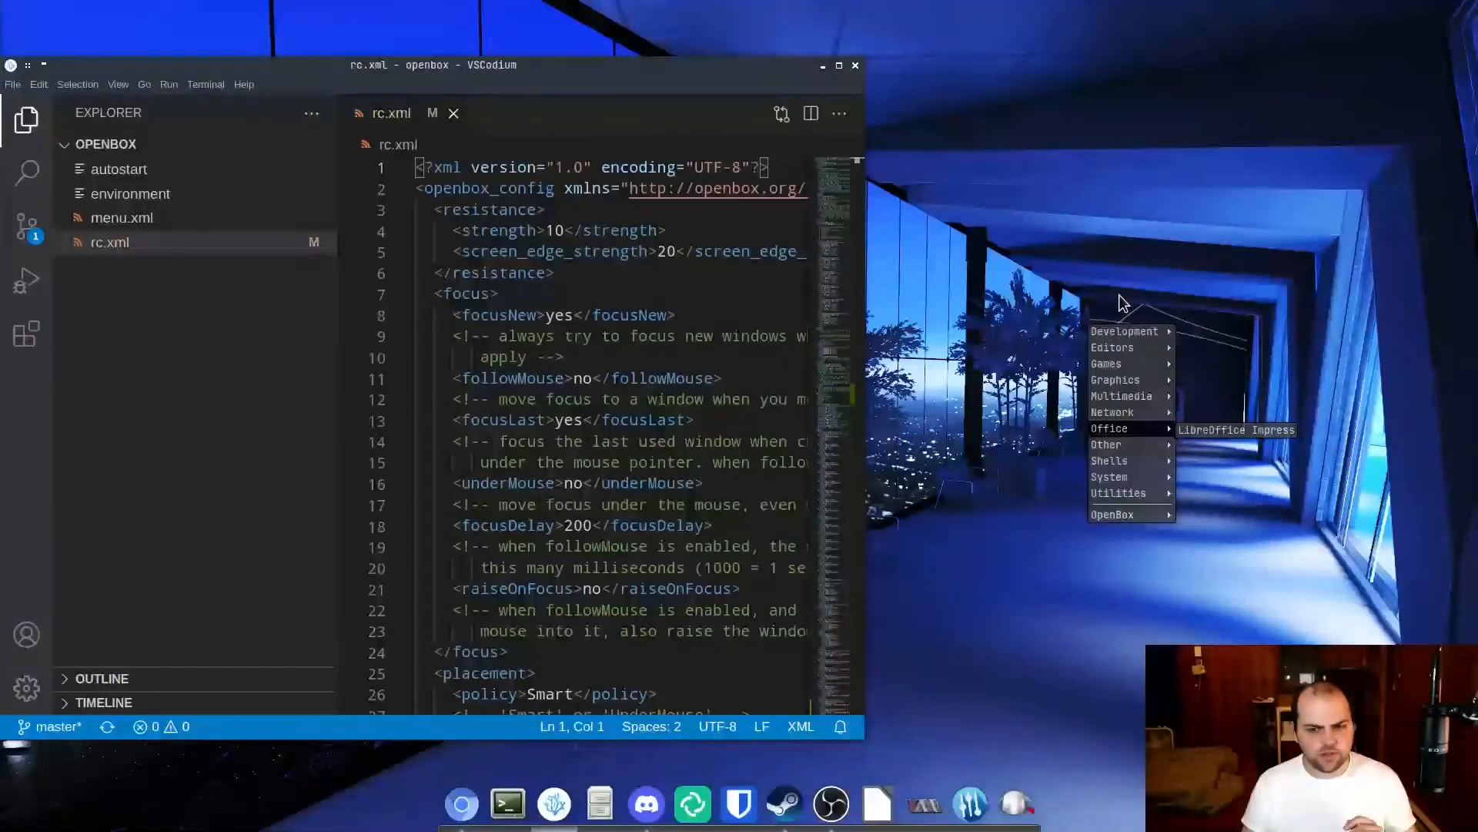
{"action": "left_click", "coordinate": [1120, 301]}
Open menu.xml from the openbox folder and maximize the editor window.
{"action": "left_click", "coordinate": [211, 225]}
{"action": "left_click", "coordinate": [212, 223]}
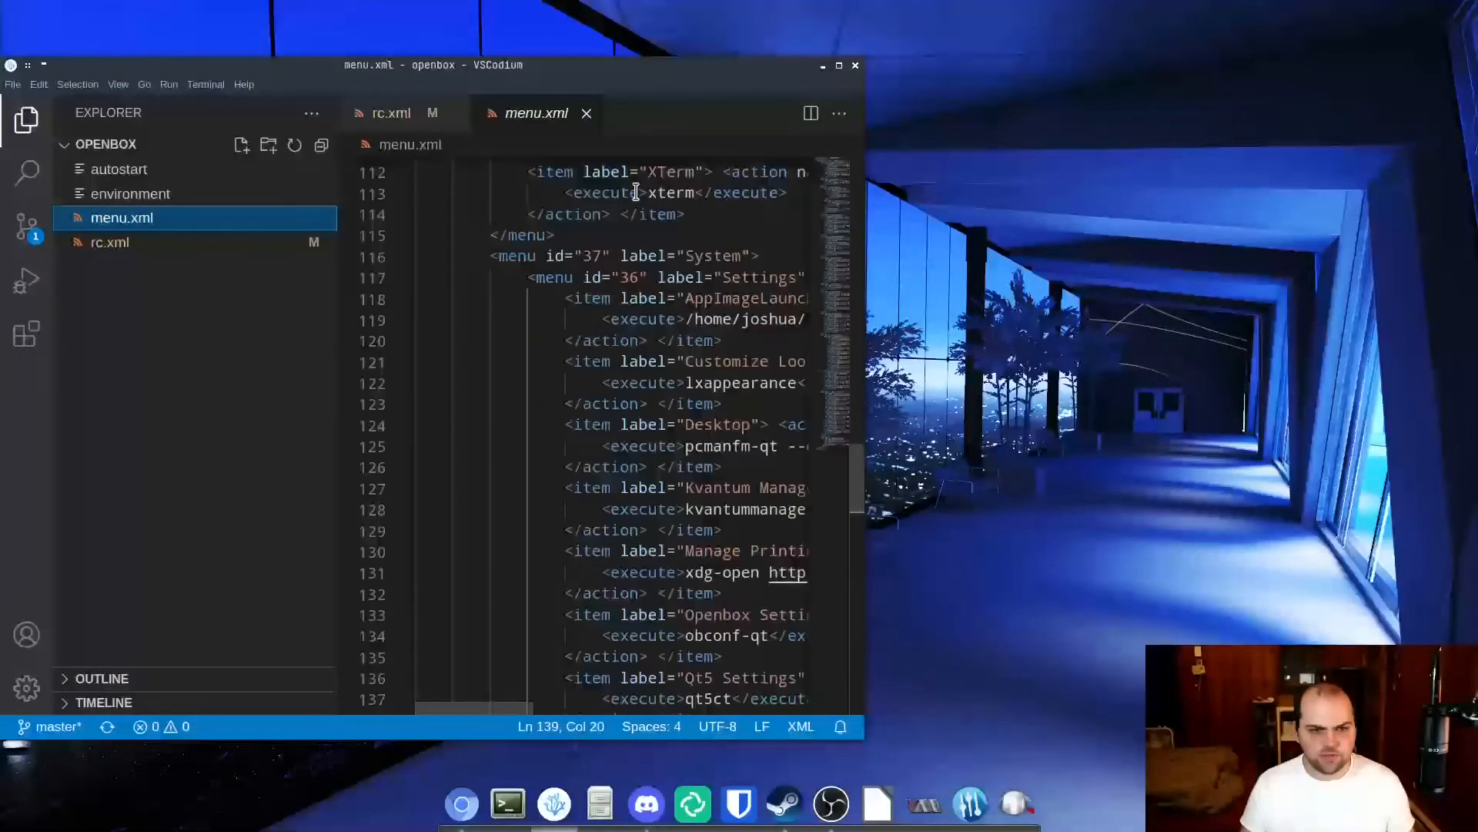
{"action": "left_click", "coordinate": [840, 65]}
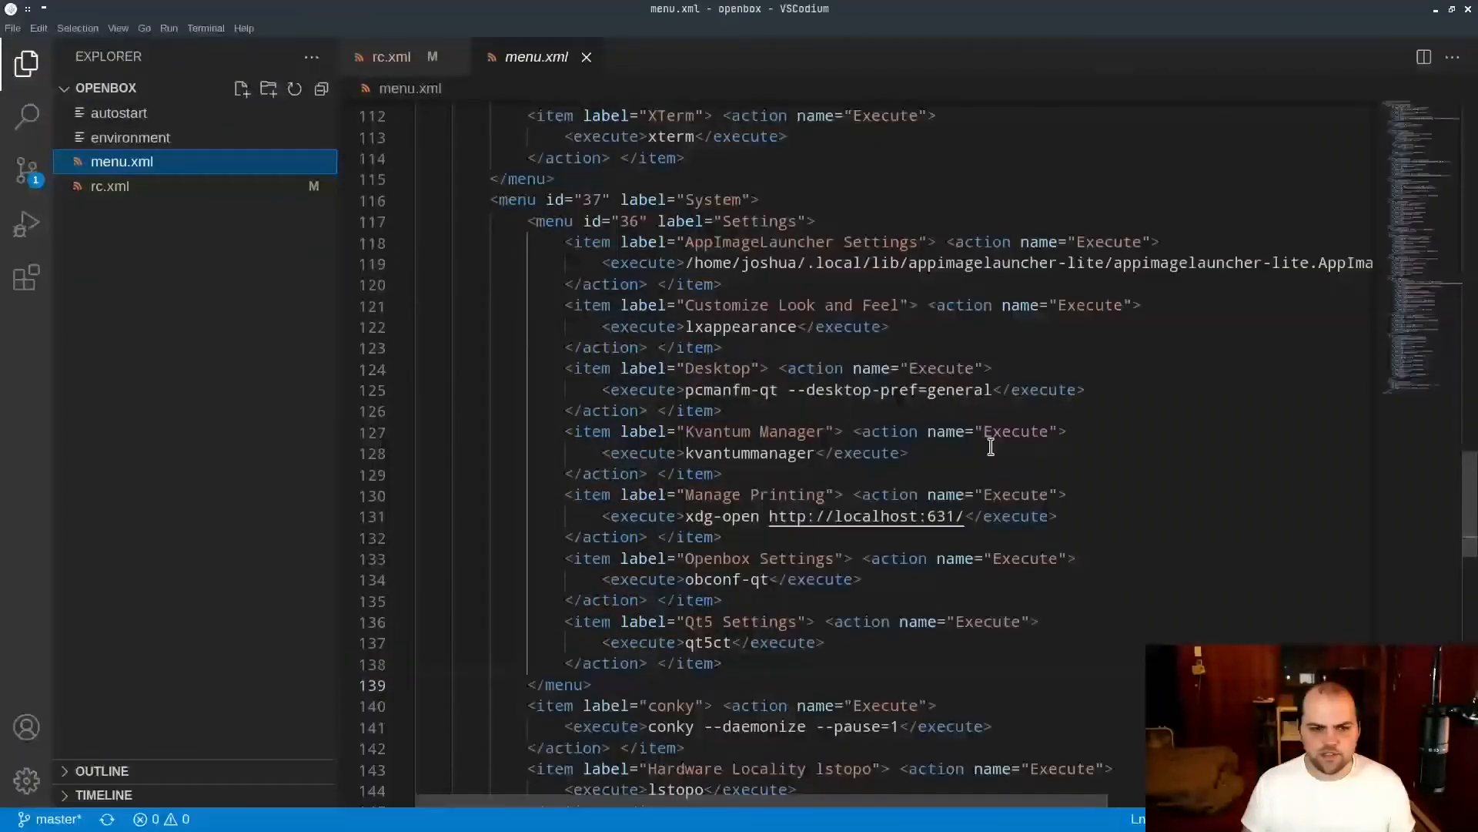
Look through the whole menu.xml file, from the Development menu to the closing OpenBox submenu, and return to its start.
{"action": "scroll", "coordinate": [991, 447], "scroll_direction": "up", "scroll_amount": 20}
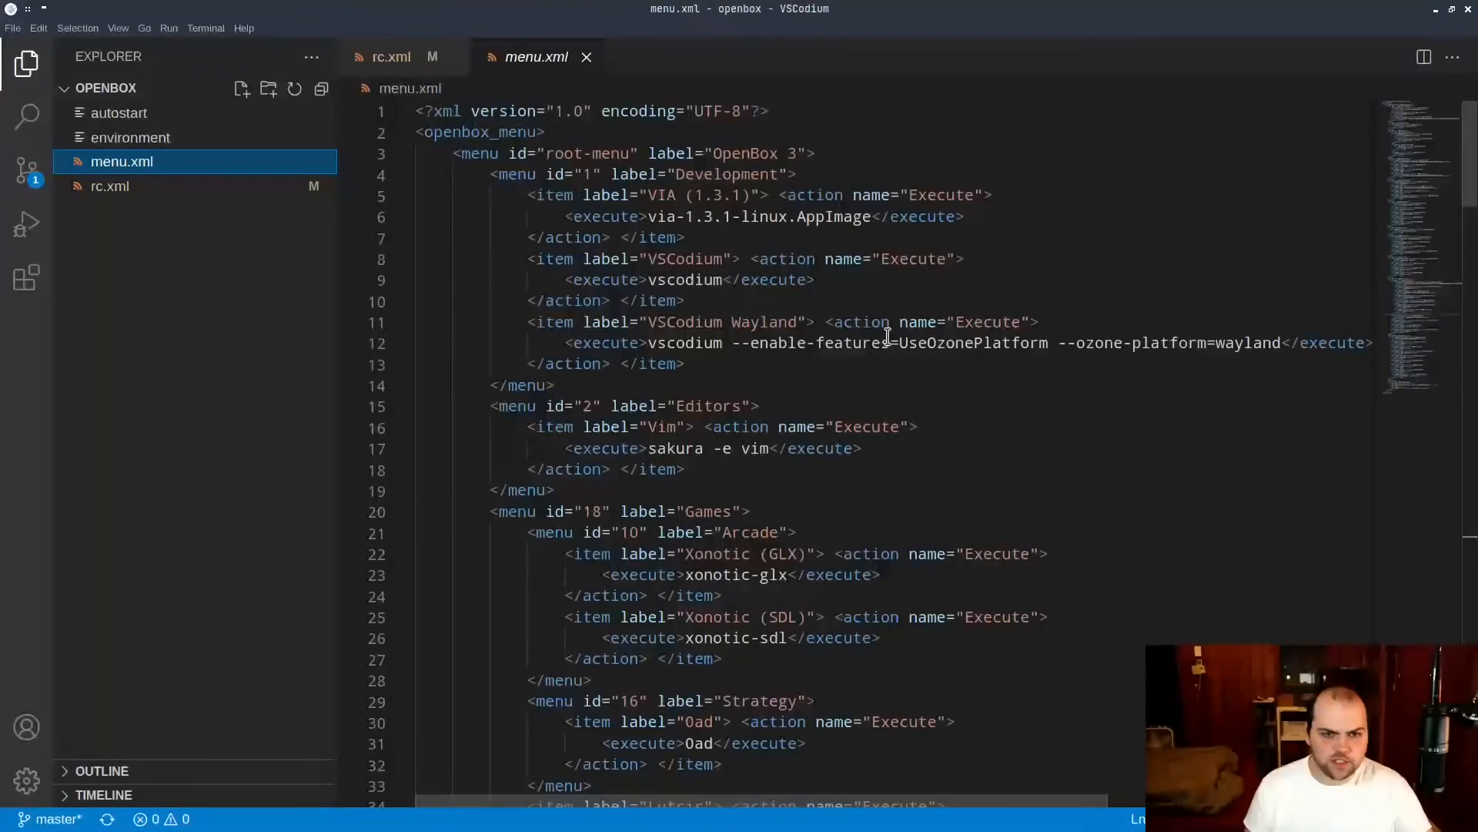
{"action": "scroll", "coordinate": [905, 281], "scroll_direction": "down", "scroll_amount": 20}
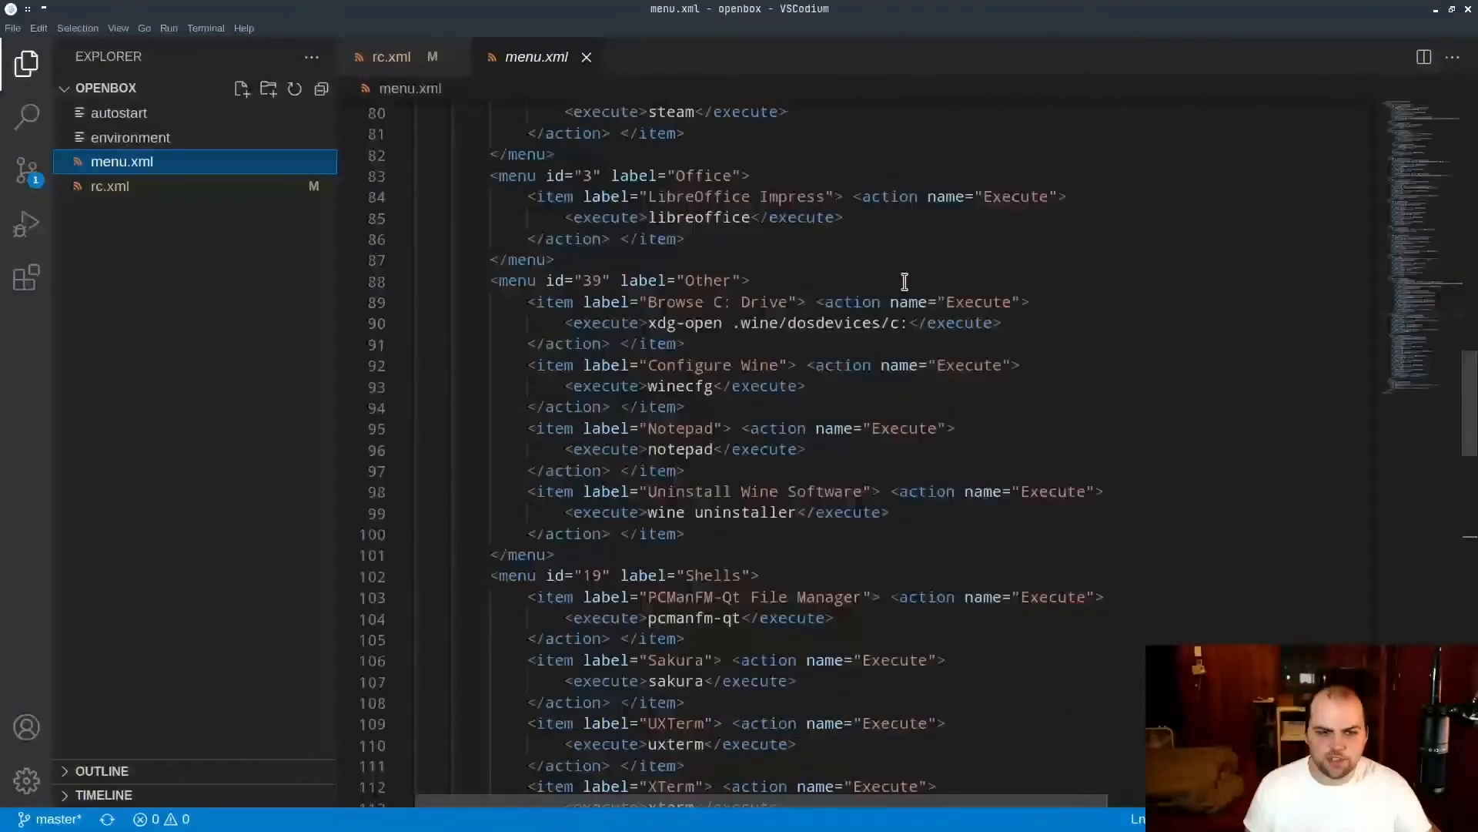
{"action": "scroll", "coordinate": [905, 281], "scroll_direction": "down", "scroll_amount": 20}
{"action": "scroll", "coordinate": [905, 281], "scroll_direction": "up", "scroll_amount": 20}
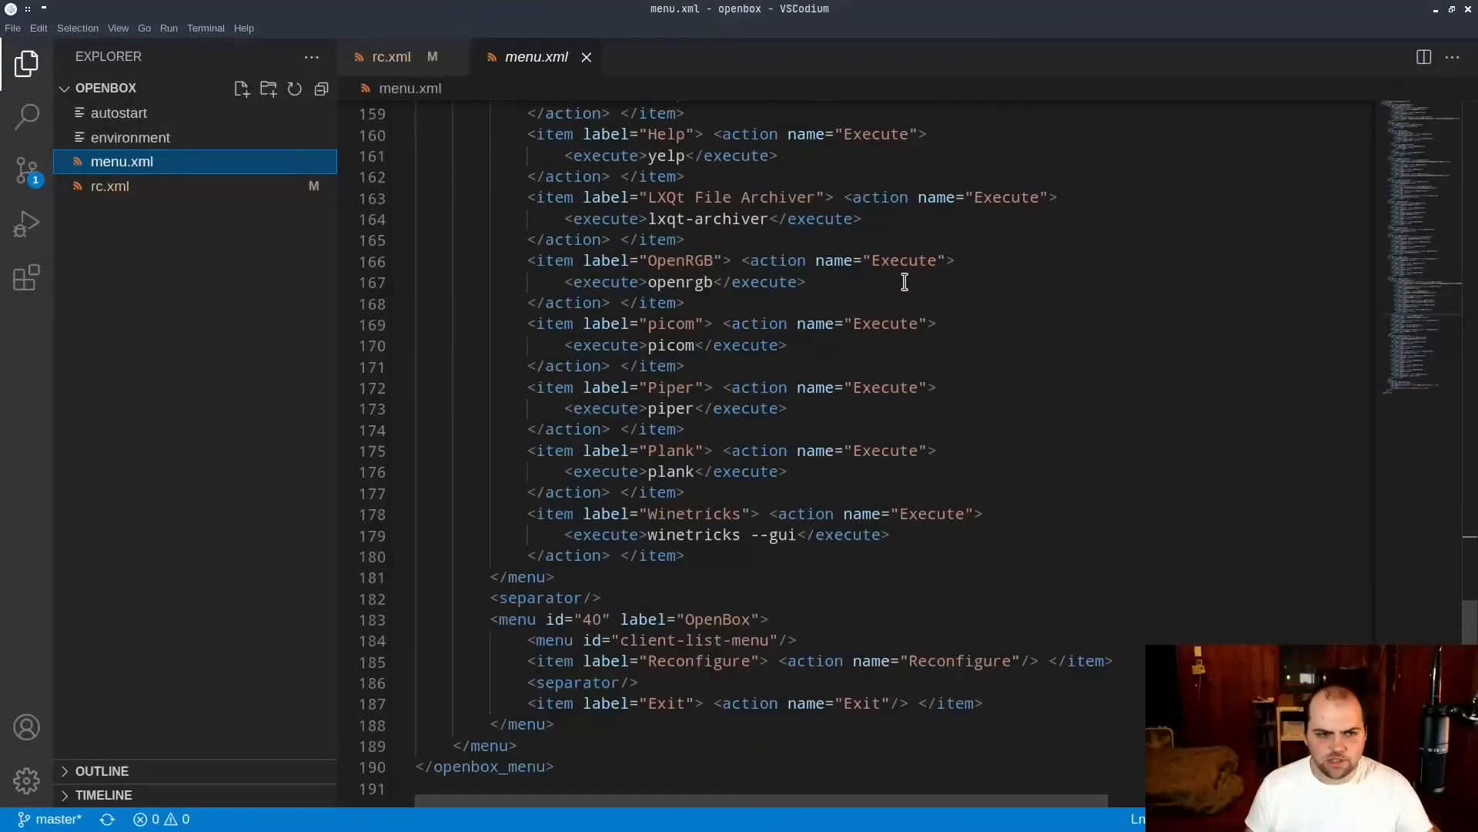
{"action": "scroll", "coordinate": [904, 281], "scroll_direction": "up", "scroll_amount": 8}
{"action": "scroll", "coordinate": [885, 300], "scroll_direction": "down", "scroll_amount": 8}
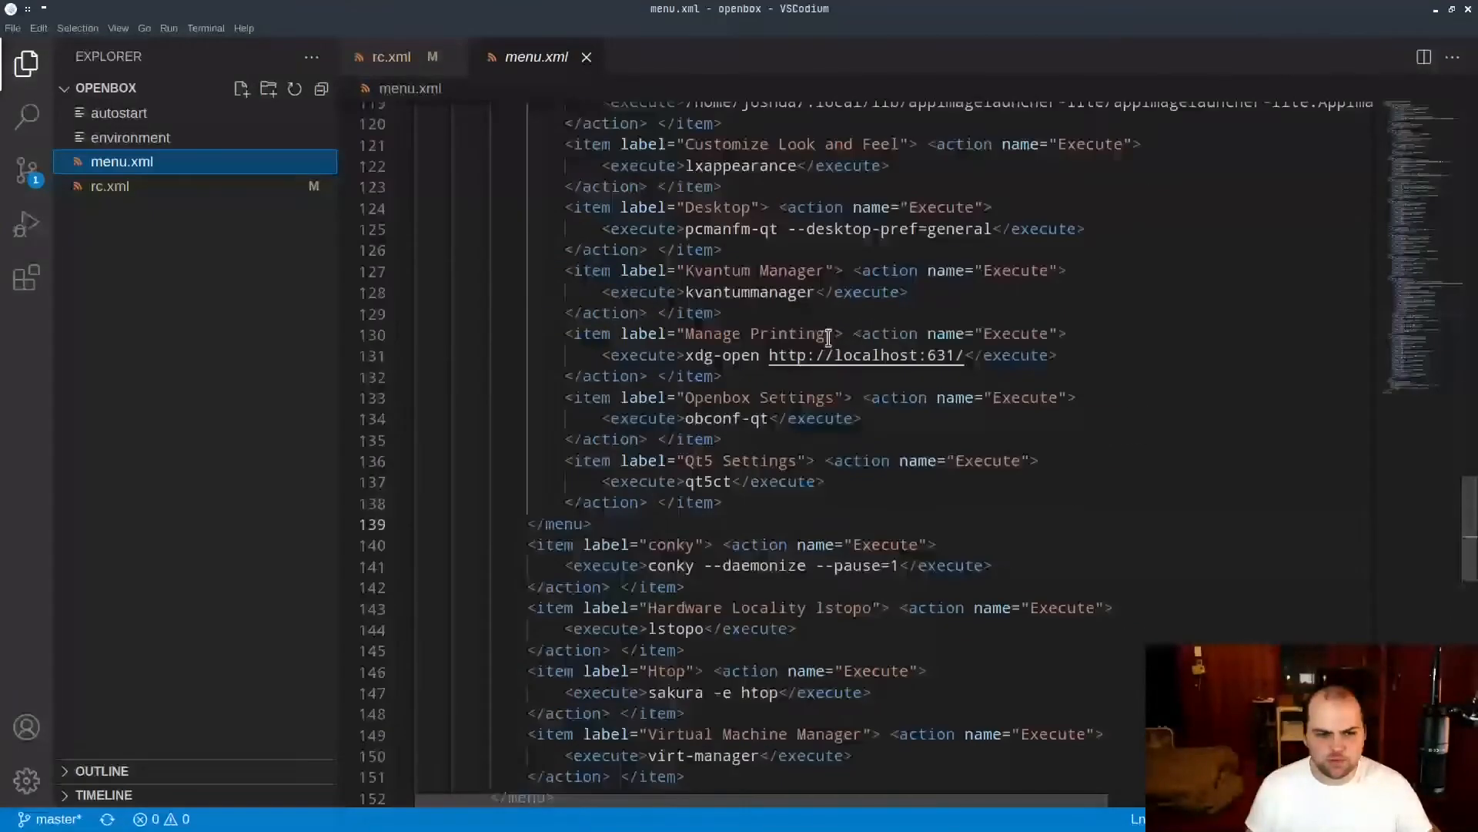
{"action": "scroll", "coordinate": [594, 395], "scroll_direction": "up", "scroll_amount": 20}
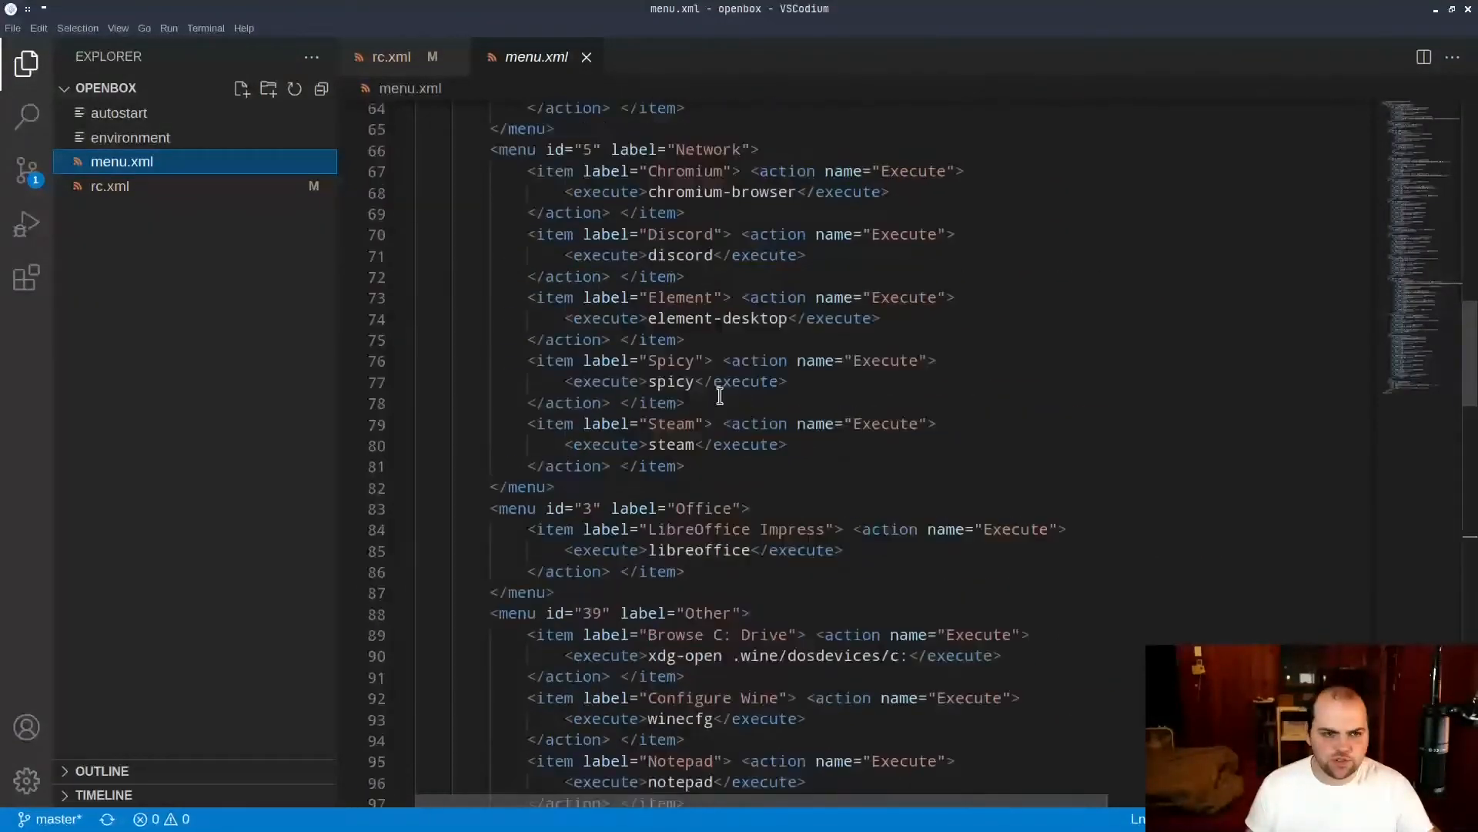
{"action": "scroll", "coordinate": [852, 383], "scroll_direction": "up", "scroll_amount": 10}
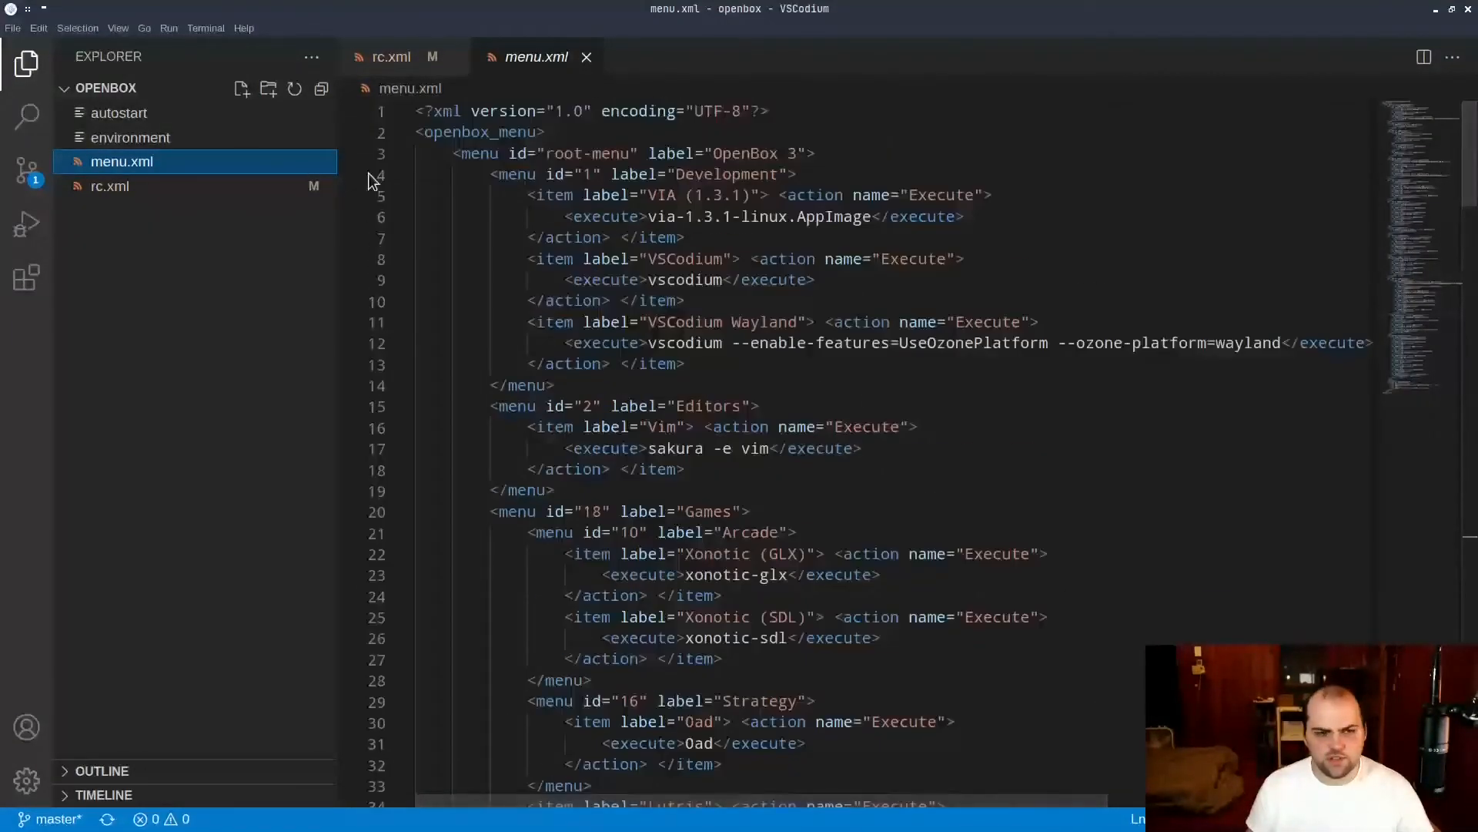
Highlight the root-menu definition in menu.xml and compare it with the live desktop root menu, restoring the editor to full size.
{"action": "left_click_drag", "start_coordinate": [426, 132], "coordinate": [710, 152]}
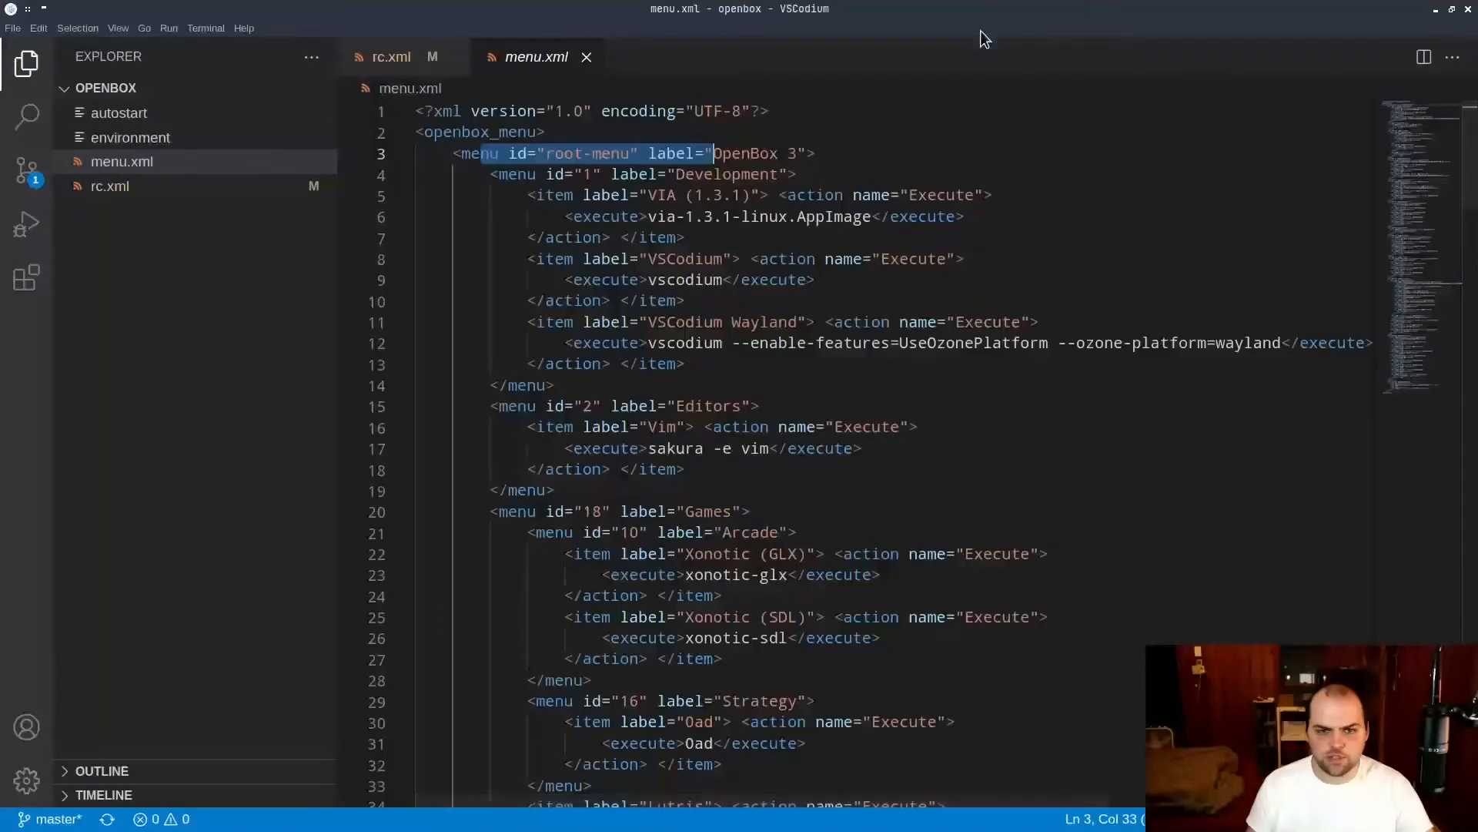
{"action": "left_click", "coordinate": [1453, 10]}
{"action": "right_click", "coordinate": [1240, 90]}
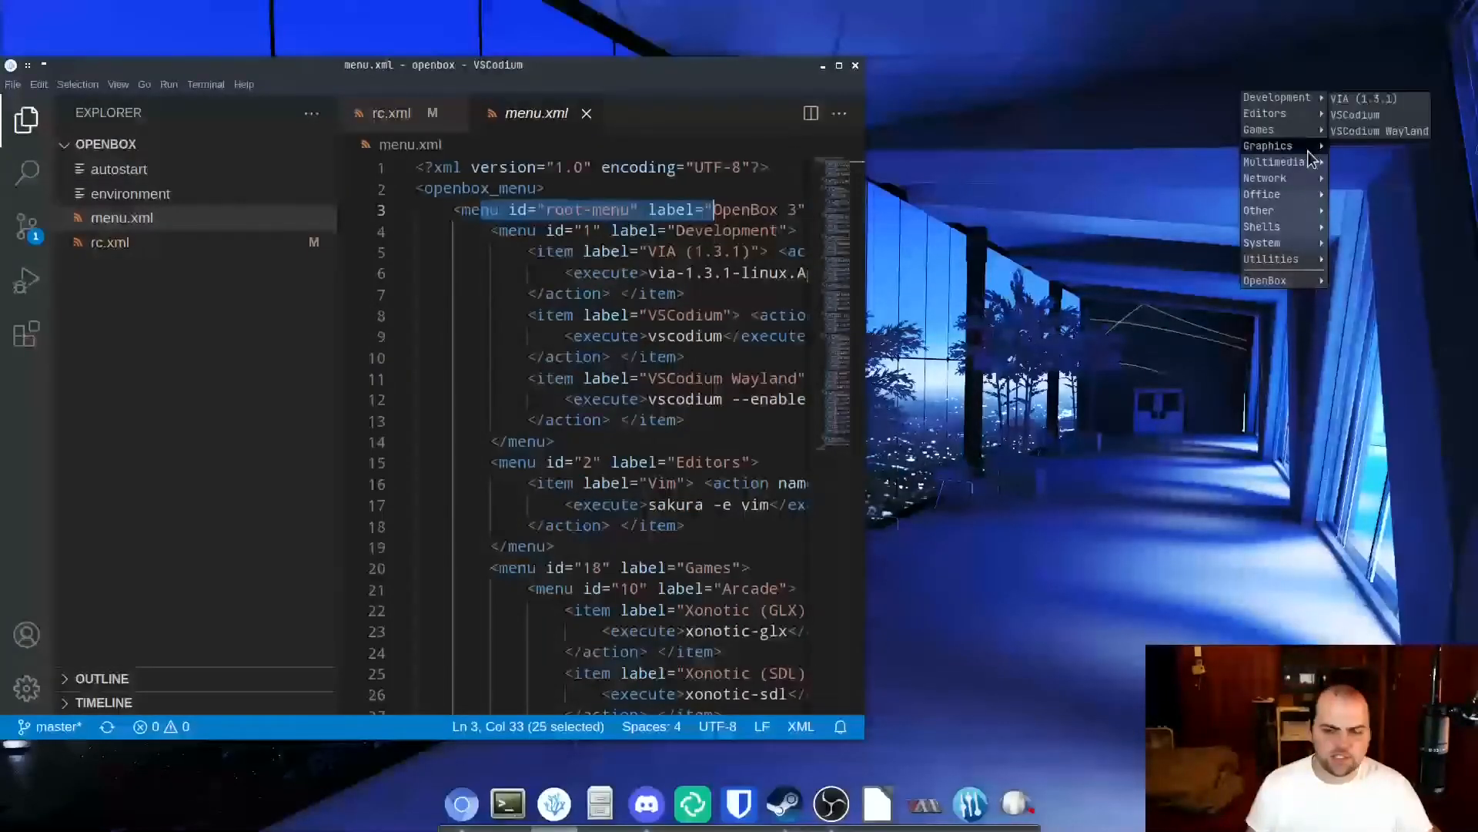
{"action": "left_click", "coordinate": [760, 238]}
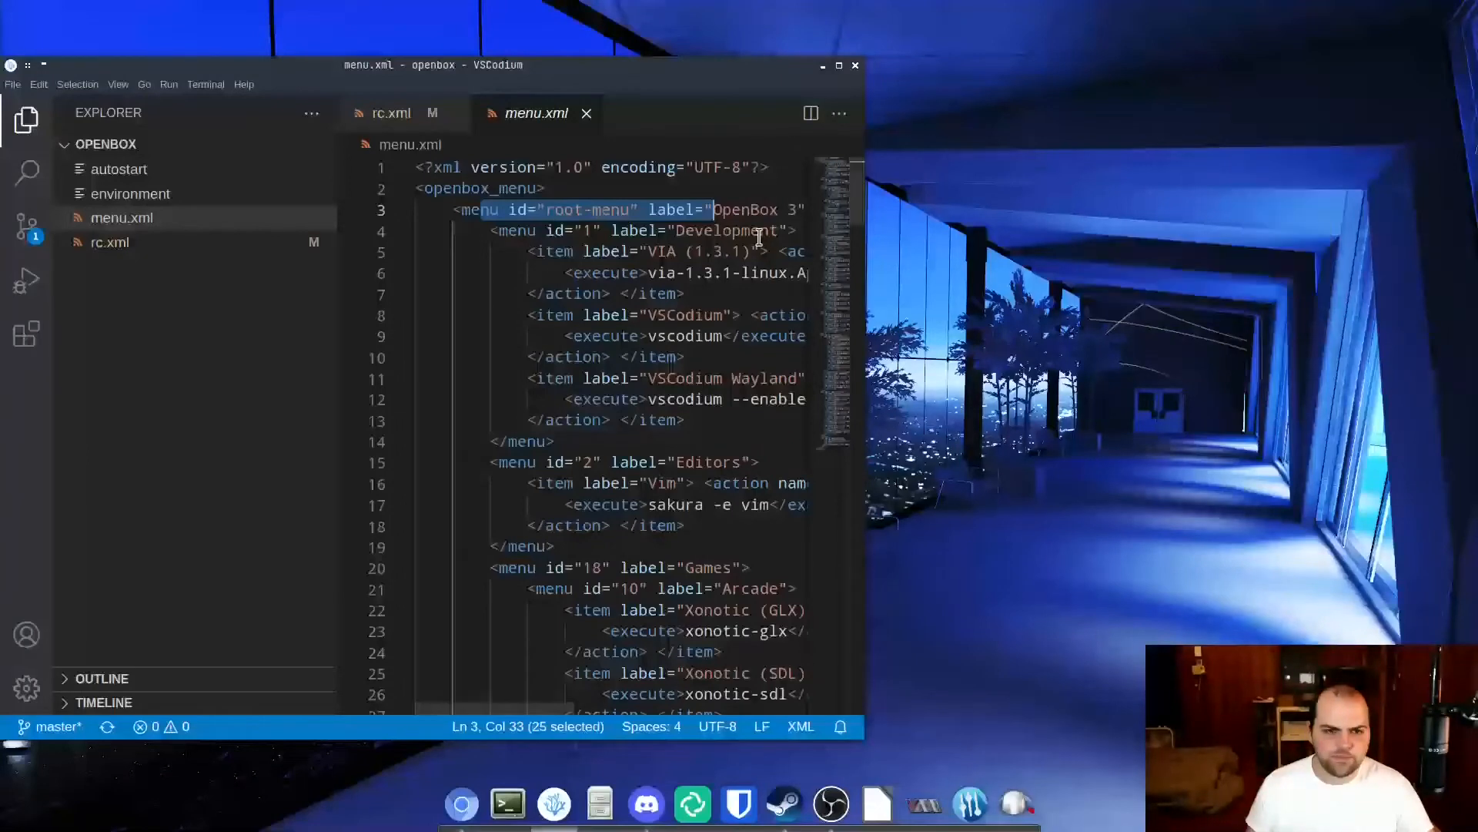
{"action": "left_click", "coordinate": [840, 66]}
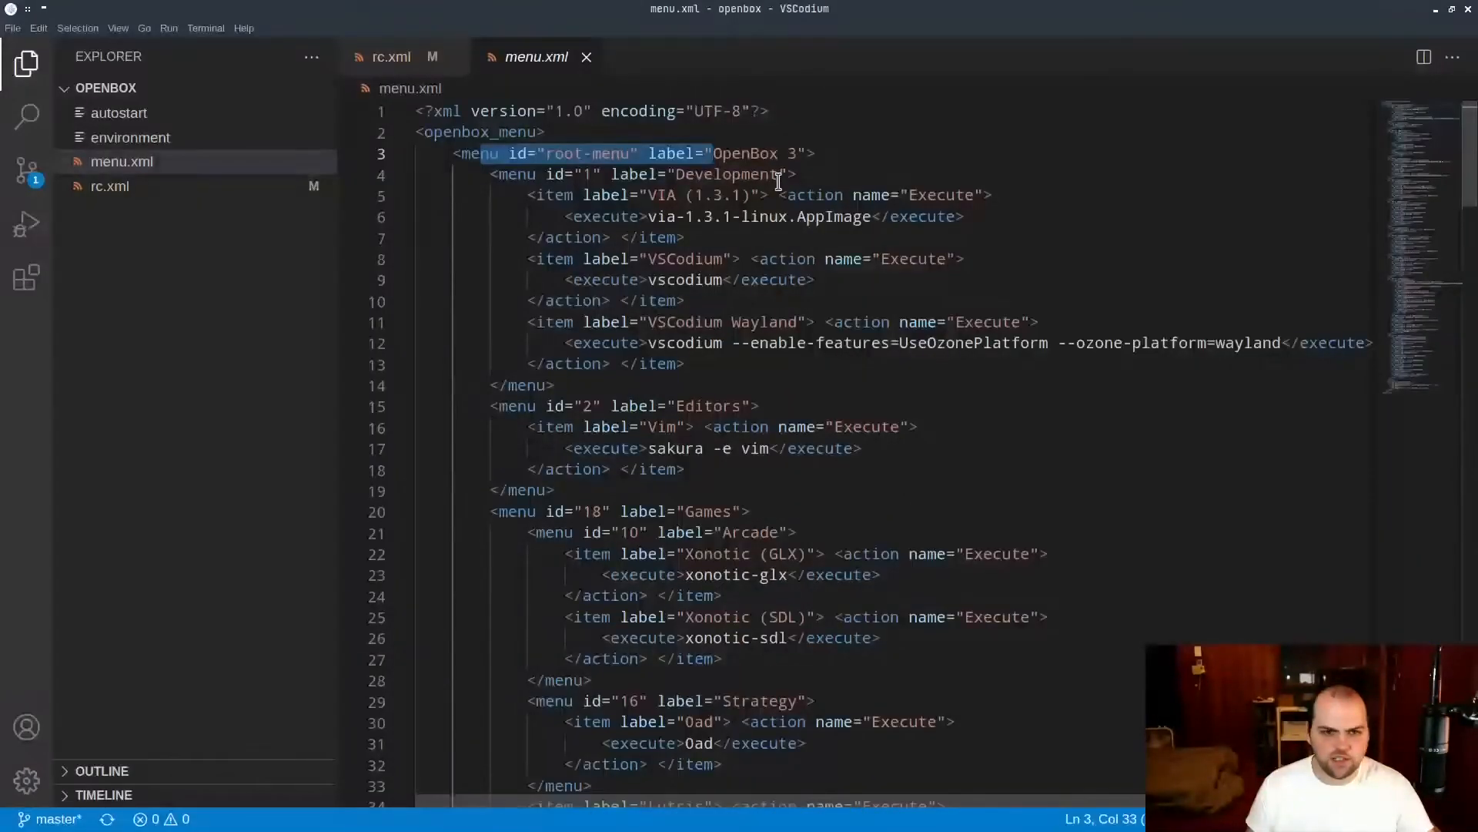
Highlight the Development menu items and the Editors menu block in menu.xml, and examine the Games and Graphics menus.
{"action": "left_click_drag", "start_coordinate": [777, 176], "coordinate": [874, 340]}
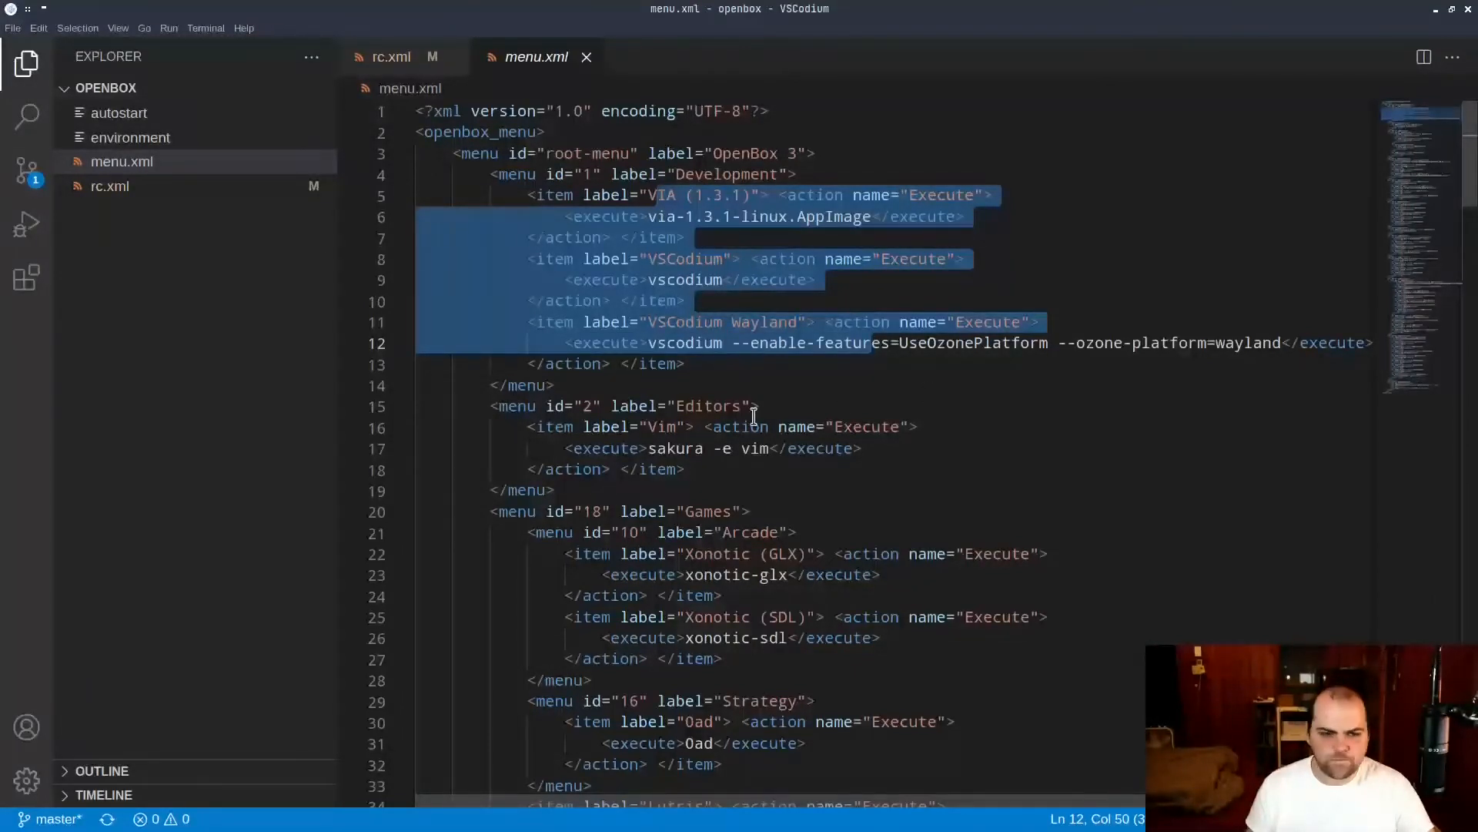
{"action": "left_click_drag", "start_coordinate": [539, 408], "coordinate": [810, 478]}
{"action": "left_click", "coordinate": [685, 488]}
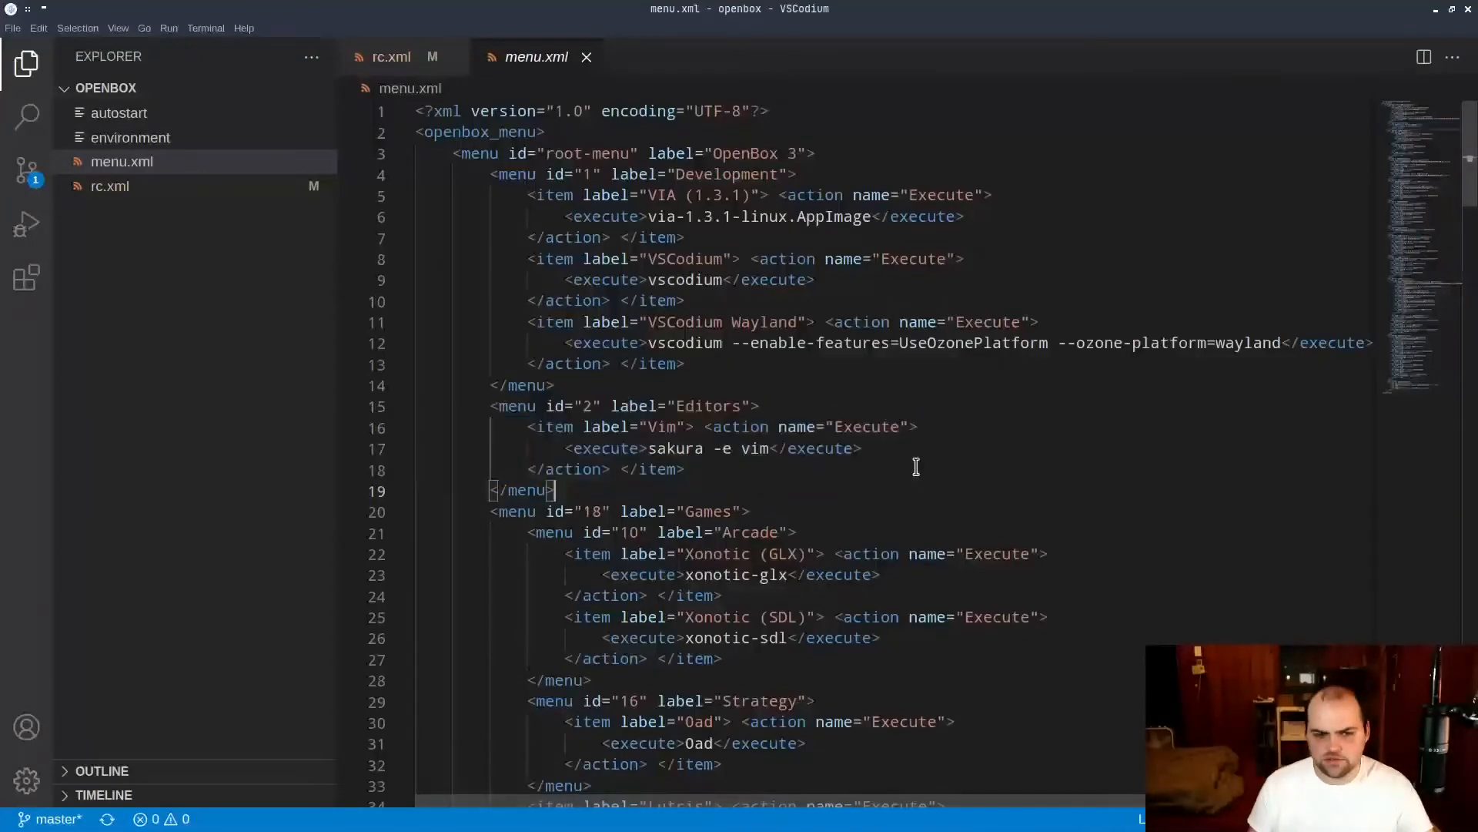
{"action": "scroll", "coordinate": [959, 448], "scroll_direction": "down", "scroll_amount": 7}
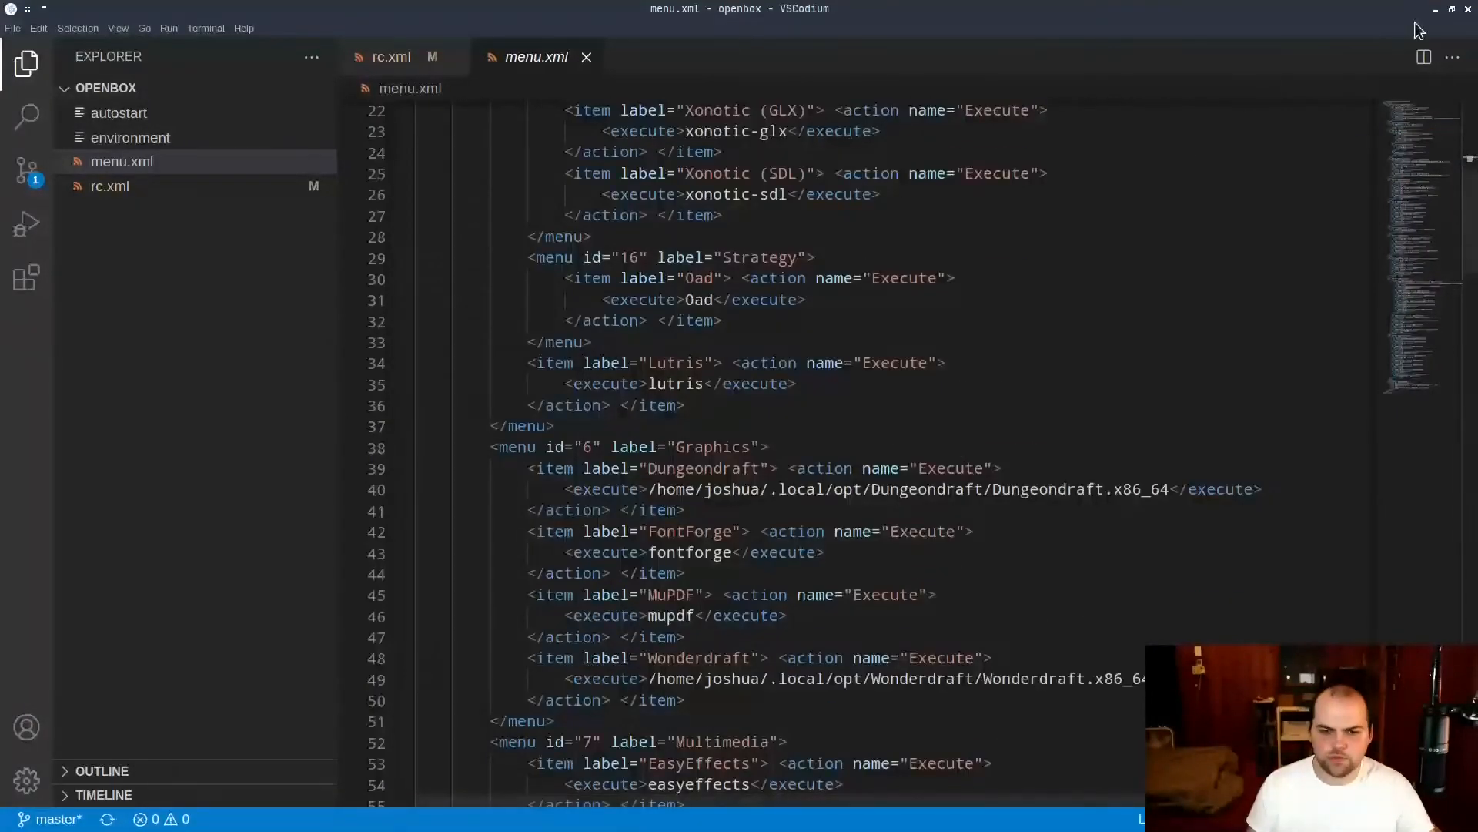
Shrink the editor window, open a terminal, and run "mmaker -f OpenBox -t Sakura --no-debian --no-legacy" to regenerate the Openbox menu.
{"action": "left_click", "coordinate": [1453, 9]}
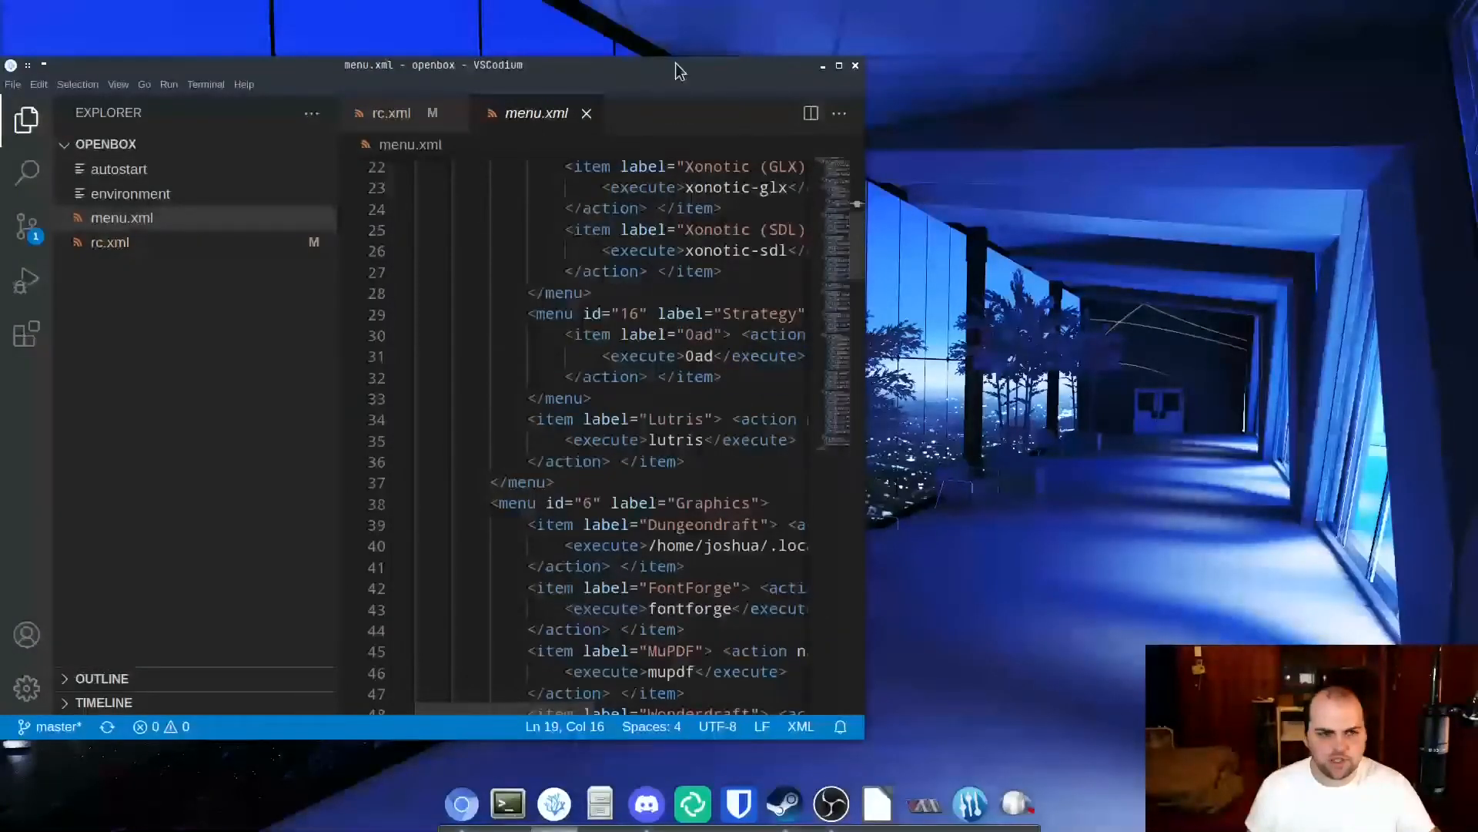
{"action": "left_click", "coordinate": [508, 803]}
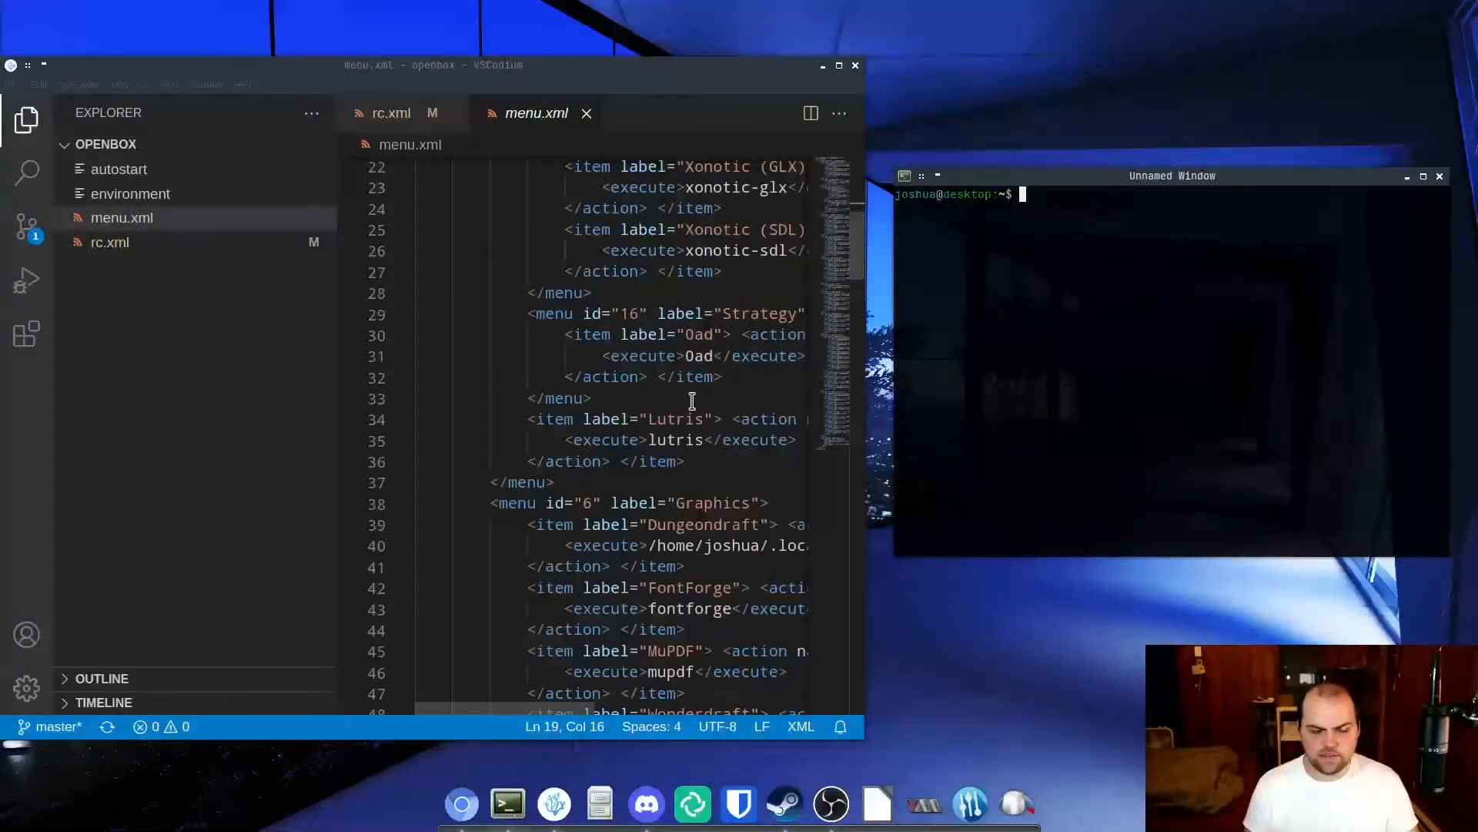
{"action": "key", "text": "ctrl+r"}
{"action": "type", "text": "mm"}
{"action": "key", "text": "End"}
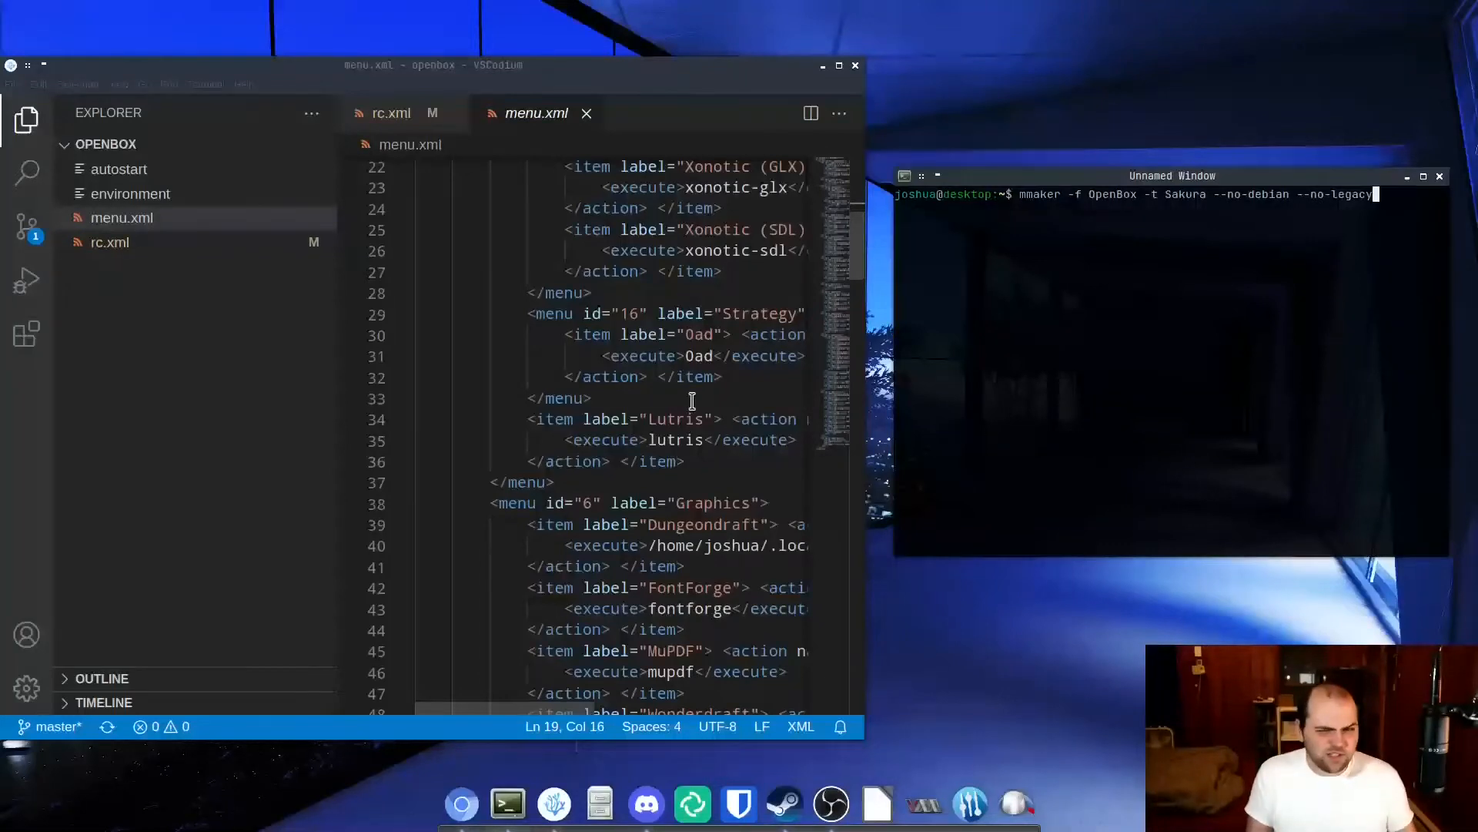
{"action": "key", "text": "Return"}
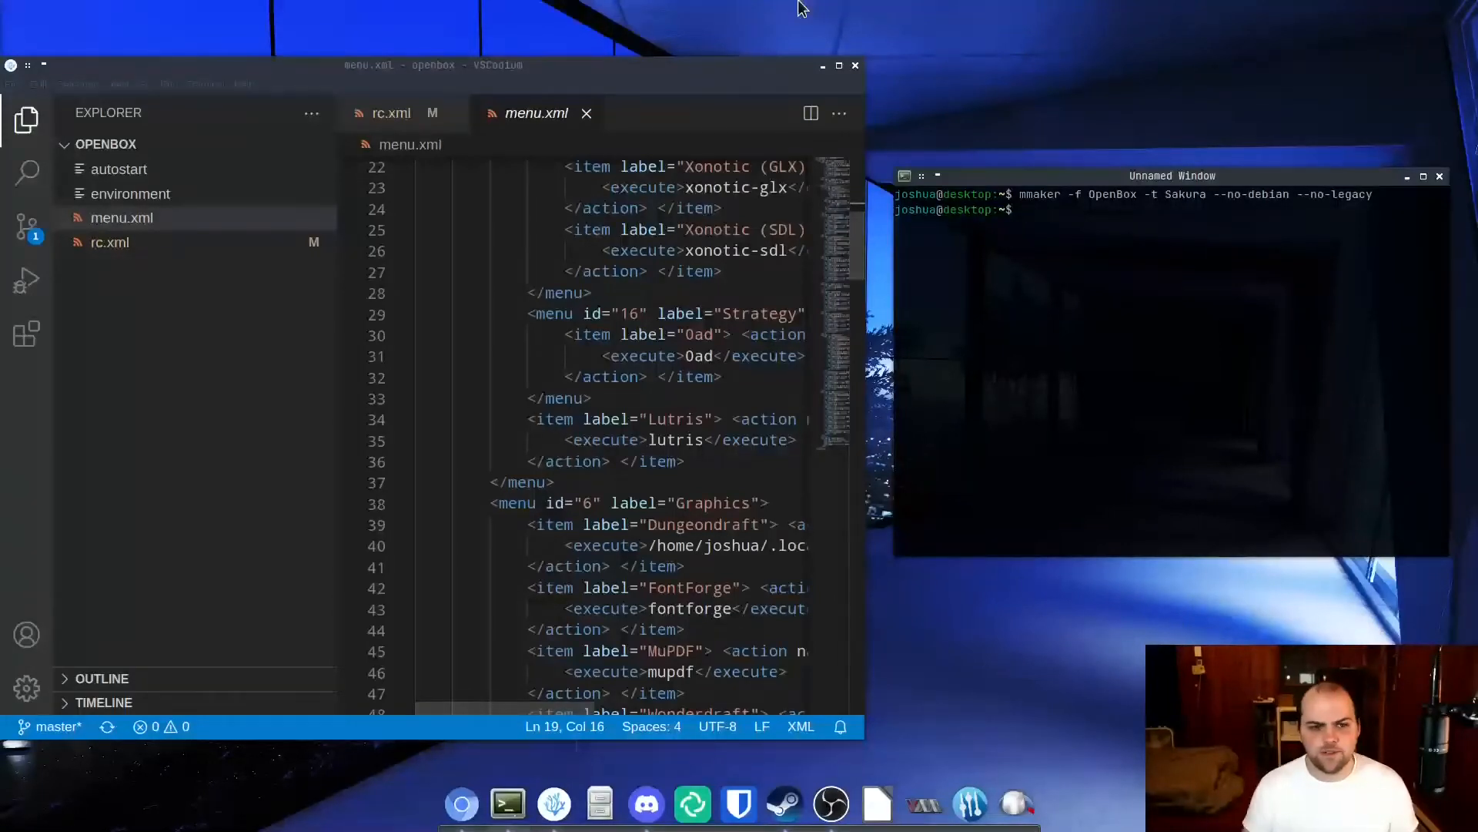
Open the environment file from the openbox folder in the editor.
{"action": "left_click", "coordinate": [184, 195]}
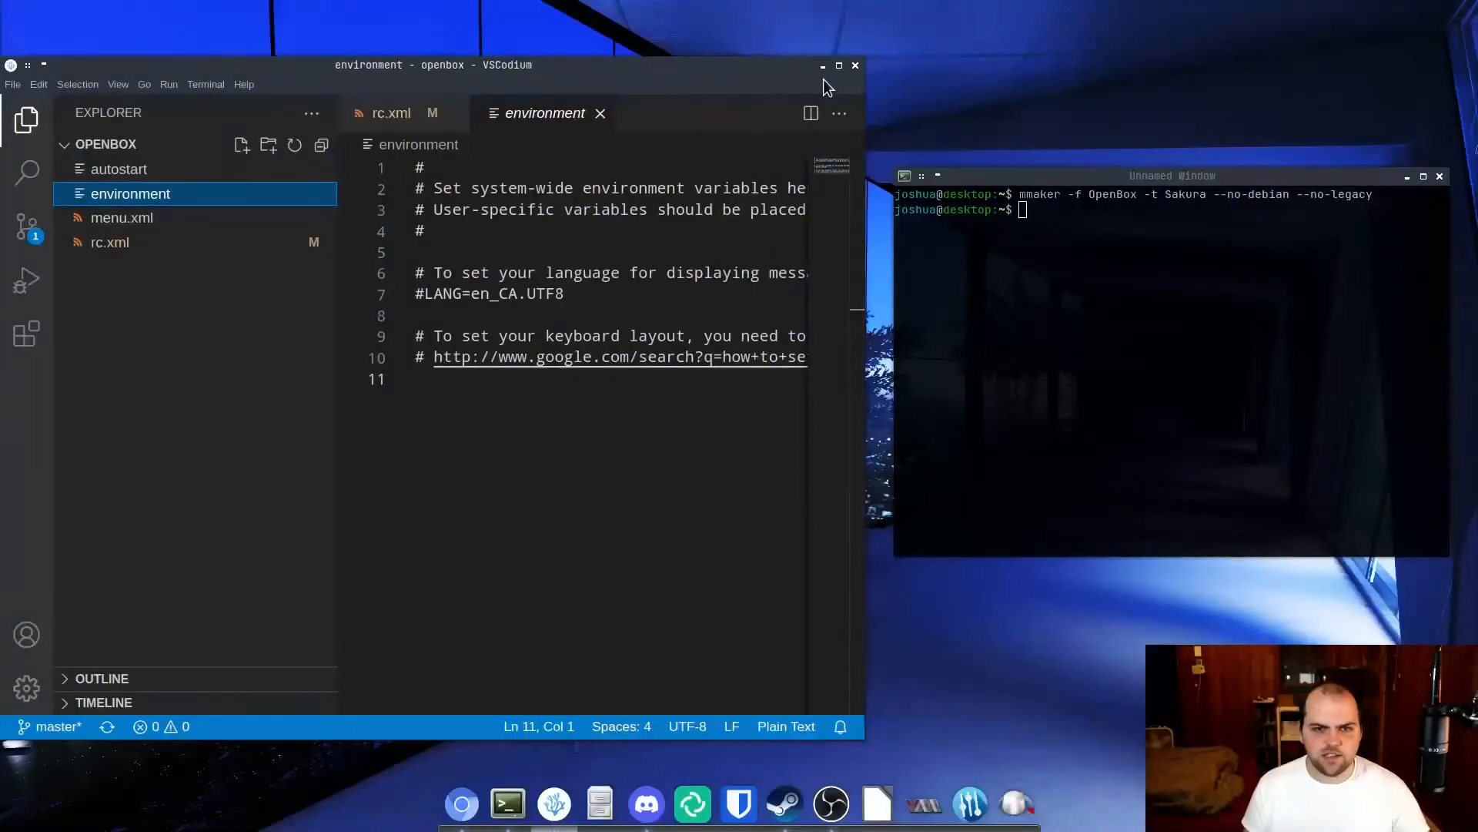
Enlarge the editor to full size and open the autostart file, highlighting its mmaker command line.
{"action": "left_click", "coordinate": [838, 65]}
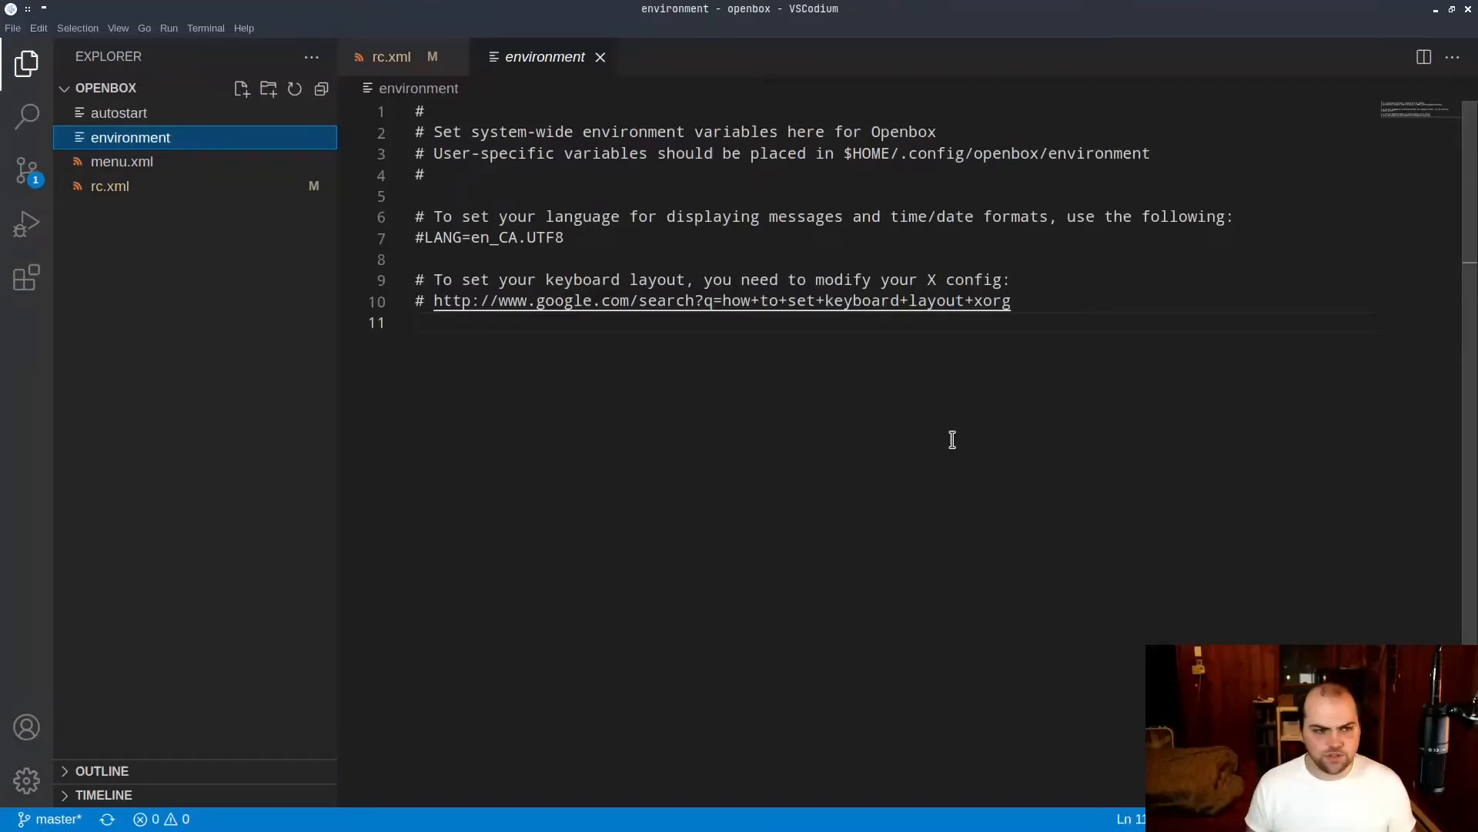
{"action": "left_click", "coordinate": [154, 113]}
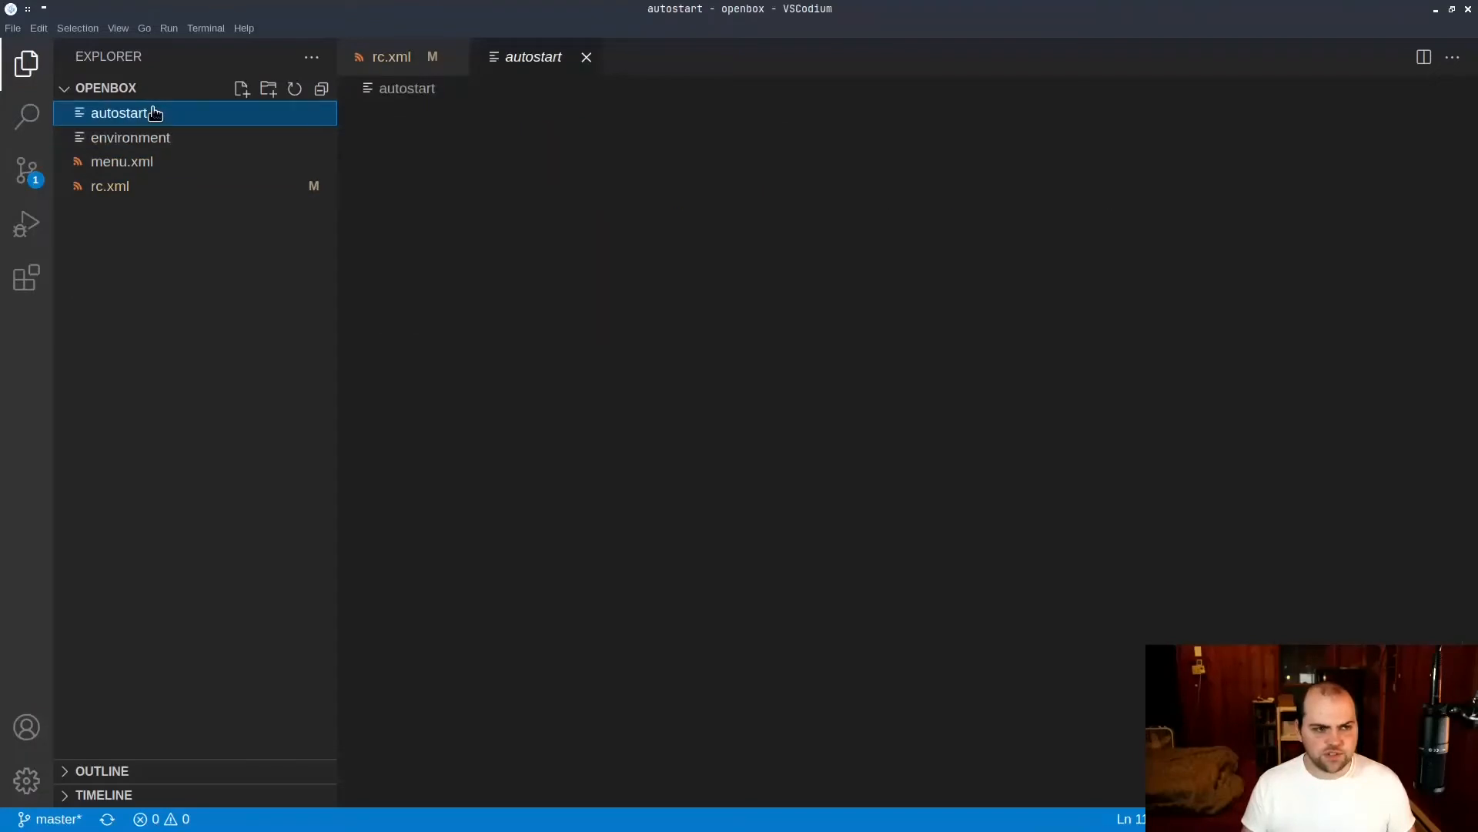
{"action": "left_click_drag", "start_coordinate": [913, 553], "coordinate": [415, 556]}
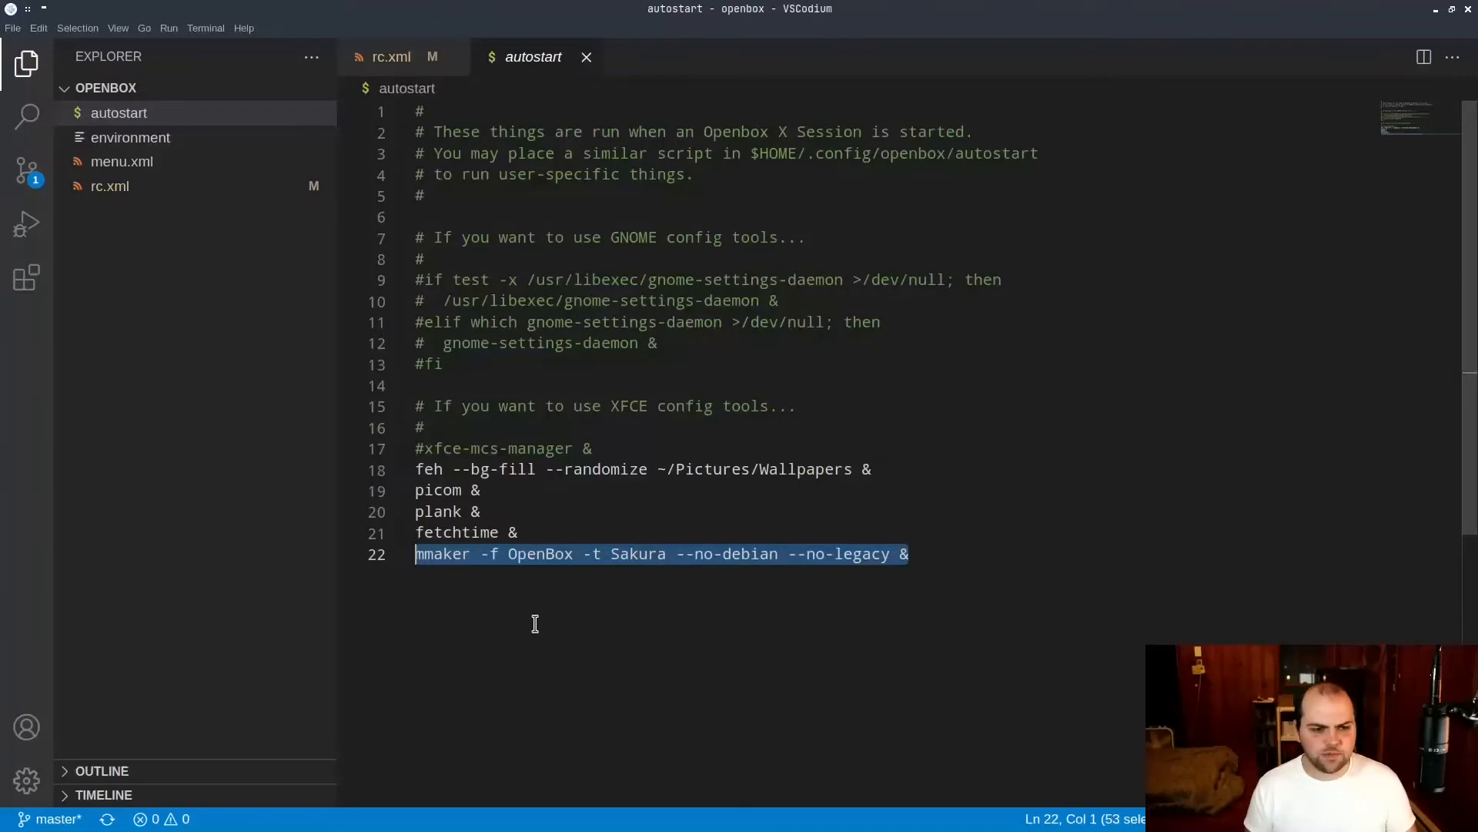
Highlight the feh, picom, plank and fetchtime lines in autostart one after another, revealing the plank dock.
{"action": "left_click_drag", "start_coordinate": [871, 468], "coordinate": [394, 473]}
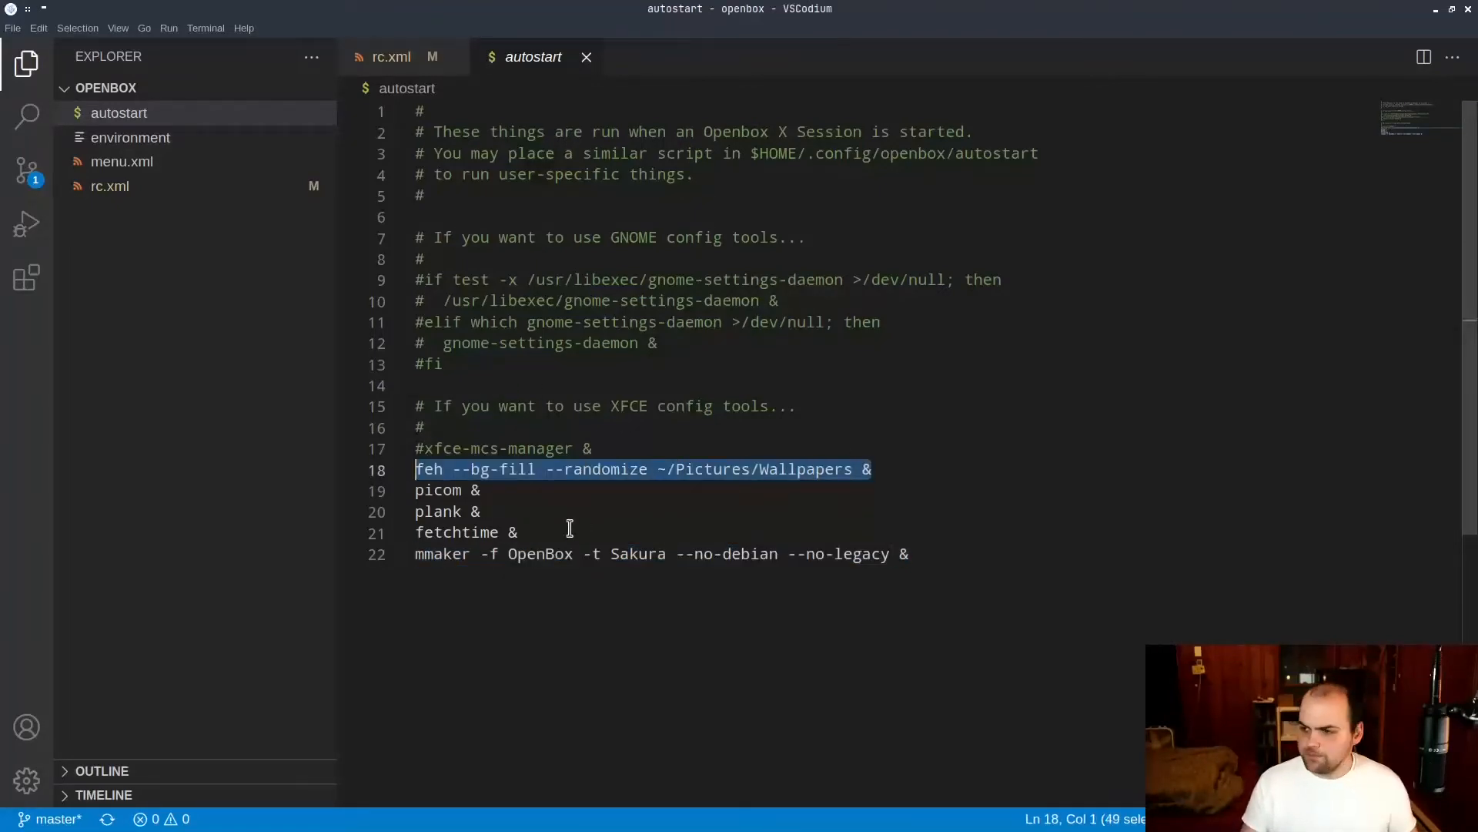
{"action": "left_click_drag", "start_coordinate": [495, 494], "coordinate": [399, 497]}
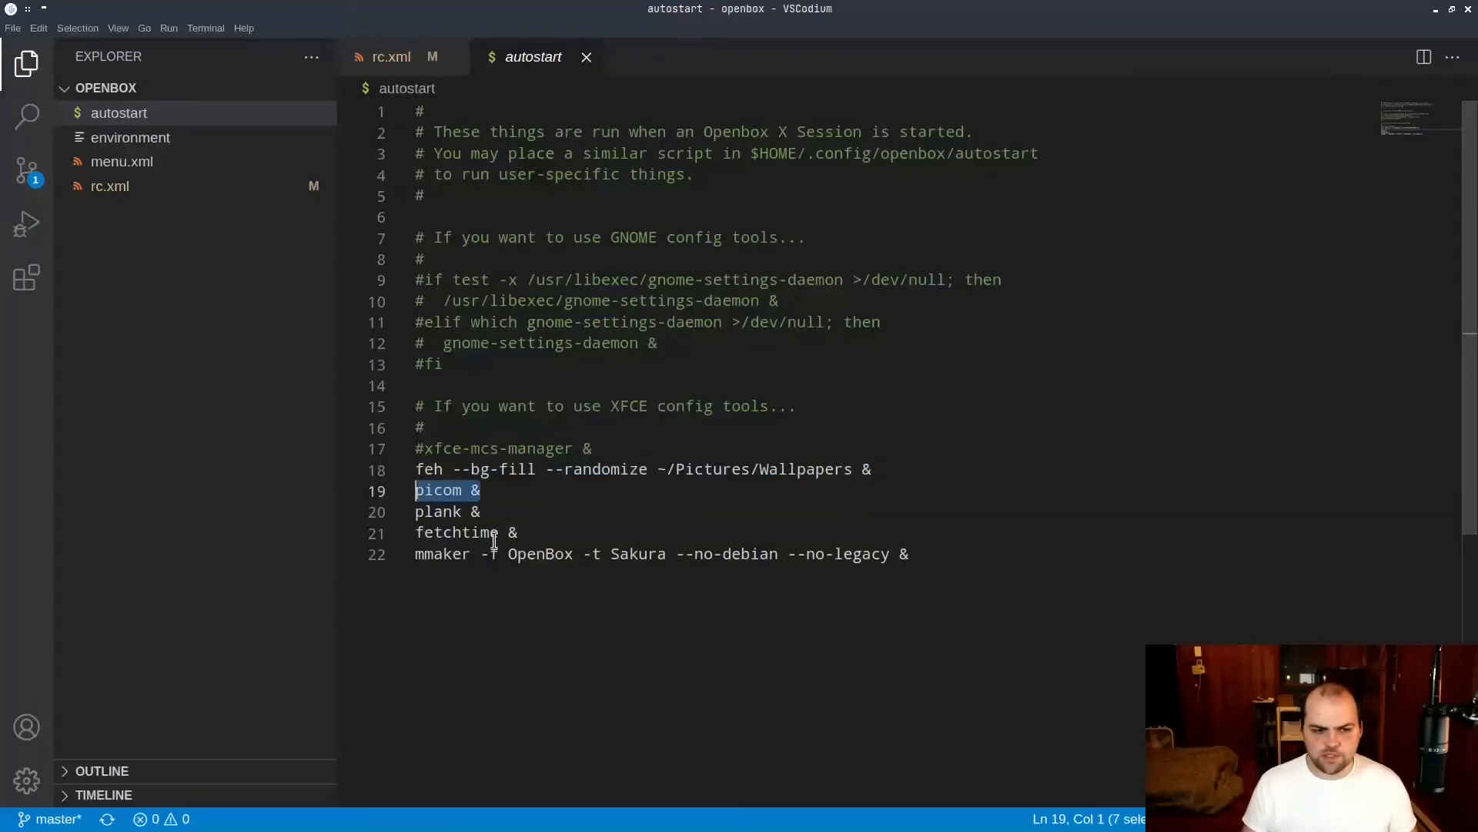
{"action": "left_click_drag", "start_coordinate": [498, 514], "coordinate": [398, 521]}
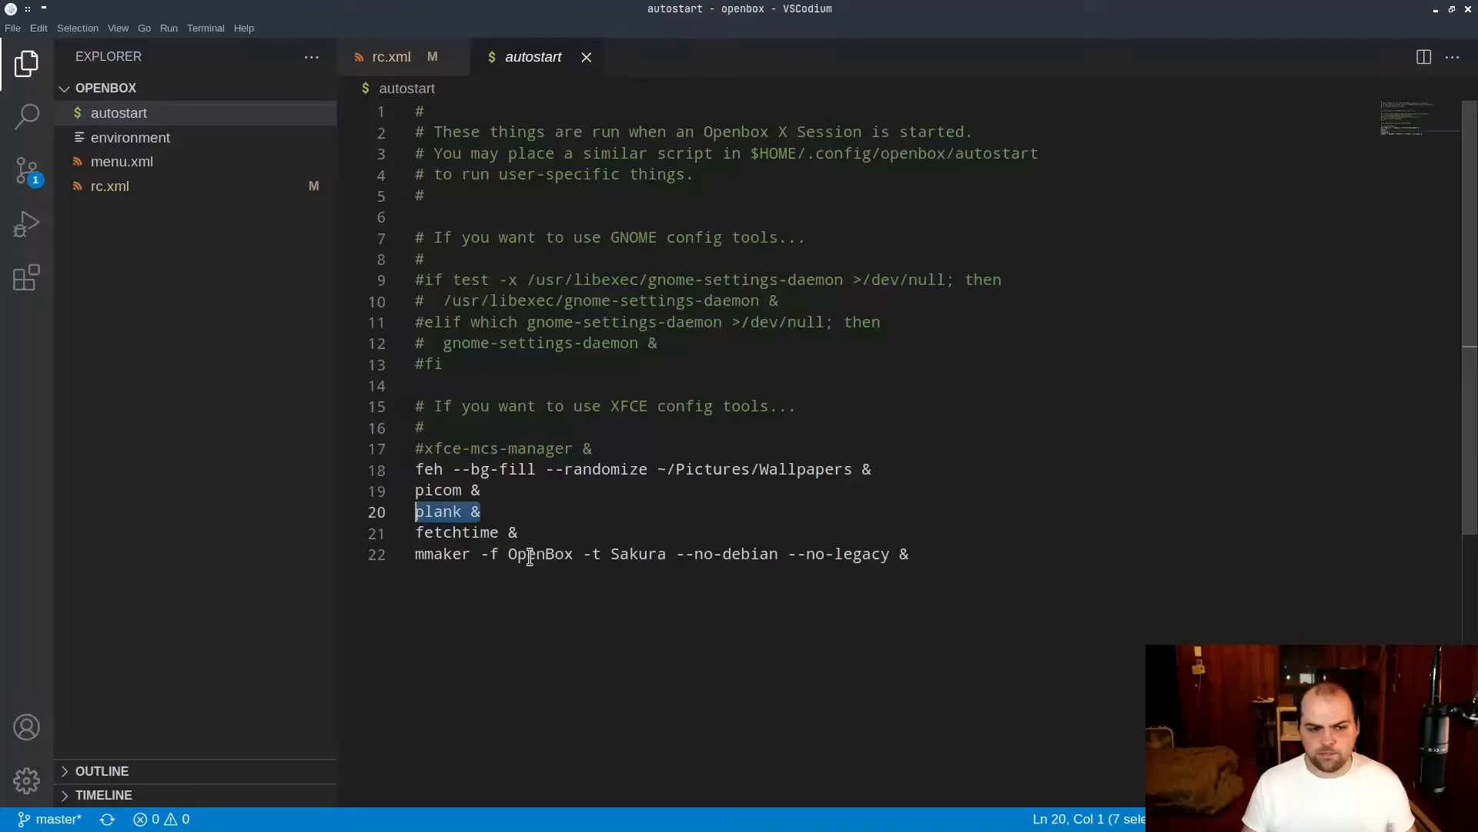
{"action": "mouse_move", "coordinate": [820, 829]}
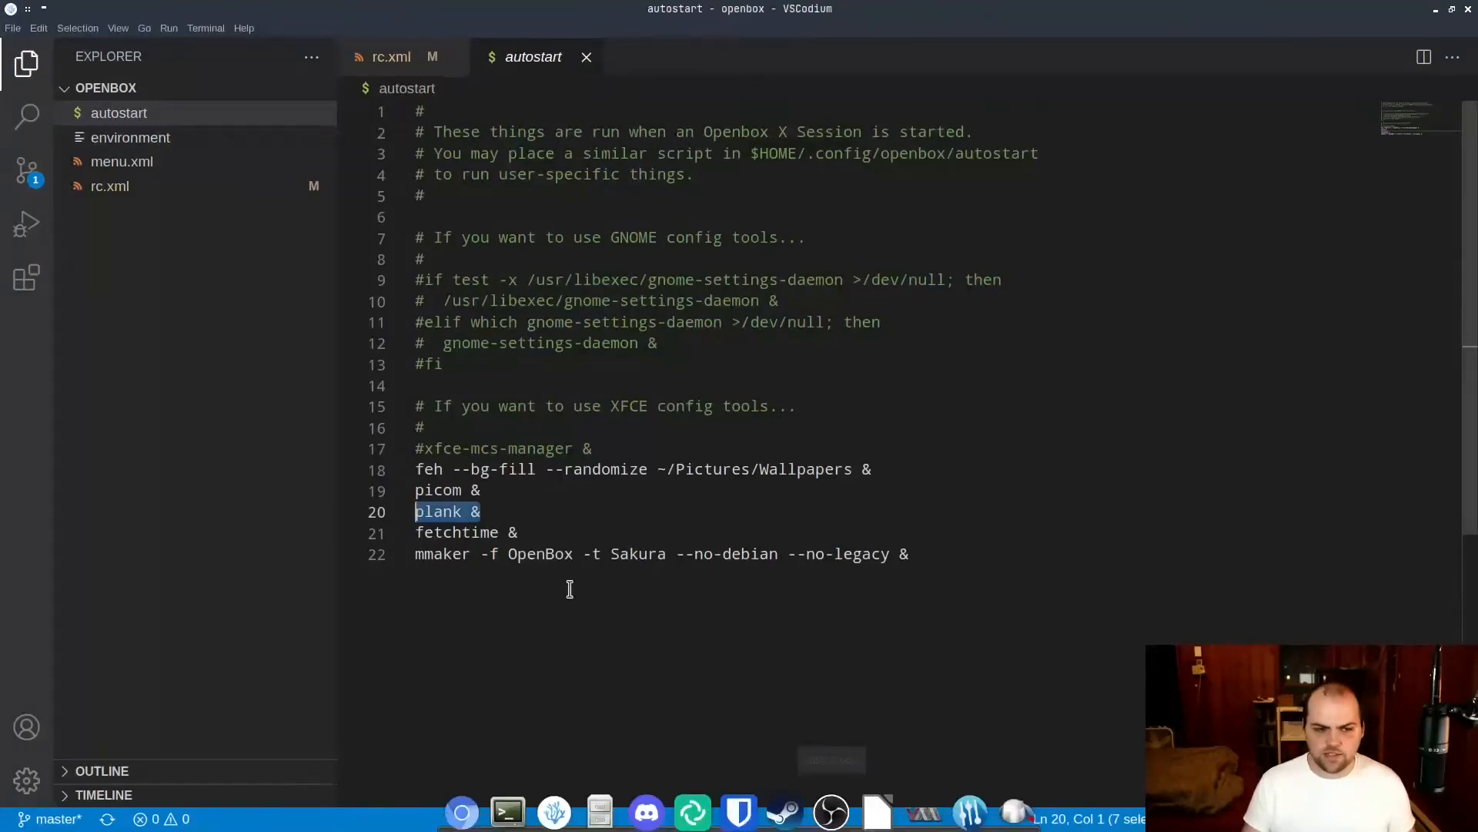
{"action": "left_click_drag", "start_coordinate": [518, 533], "coordinate": [413, 534]}
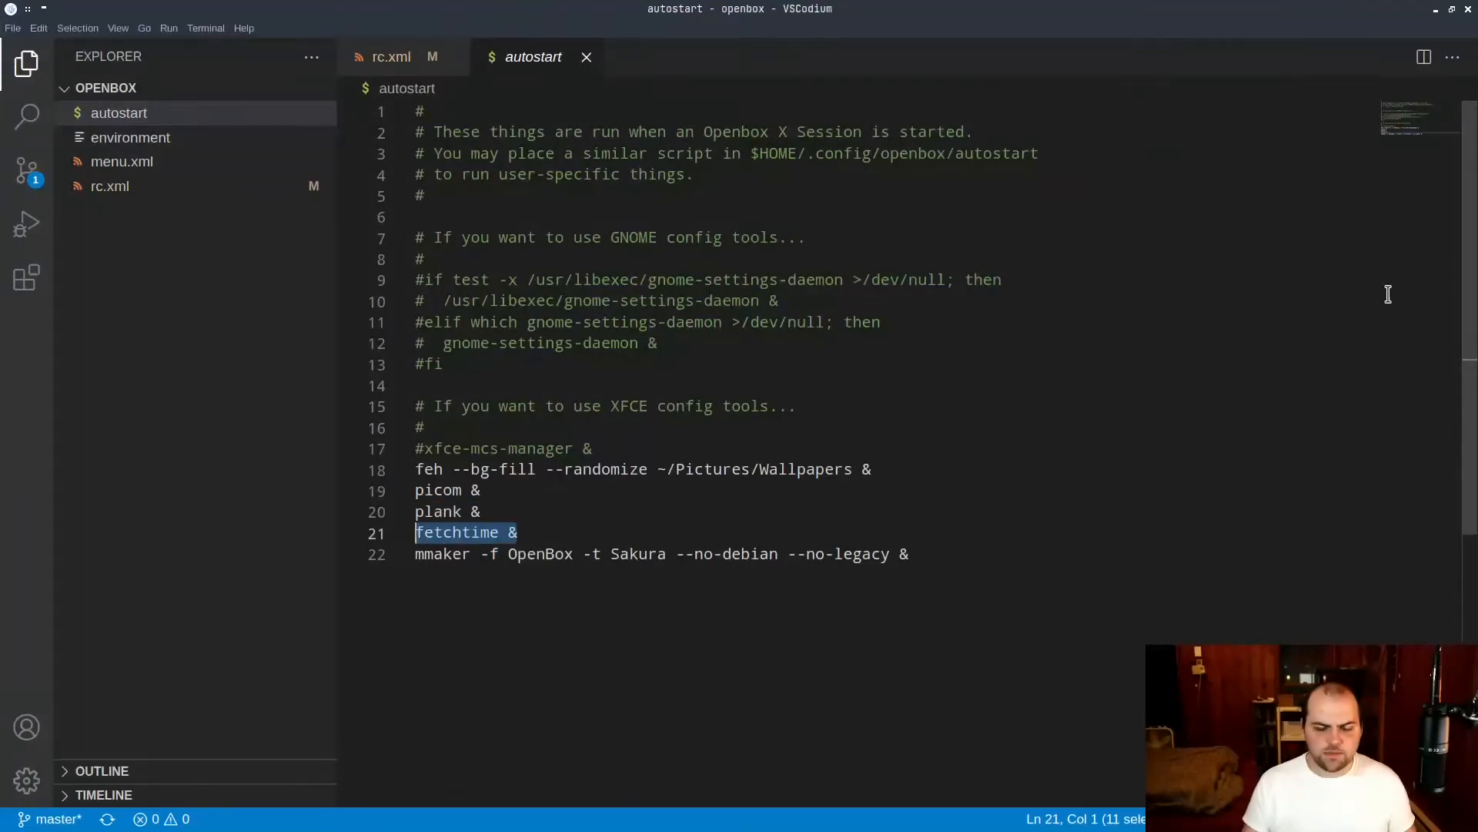
Shrink the editor window and run "fetchtime" in the terminal beside it.
{"action": "left_click", "coordinate": [1289, 251]}
{"action": "left_click", "coordinate": [1452, 9]}
{"action": "left_click", "coordinate": [1051, 259]}
{"action": "type", "text": "fetchtime"}
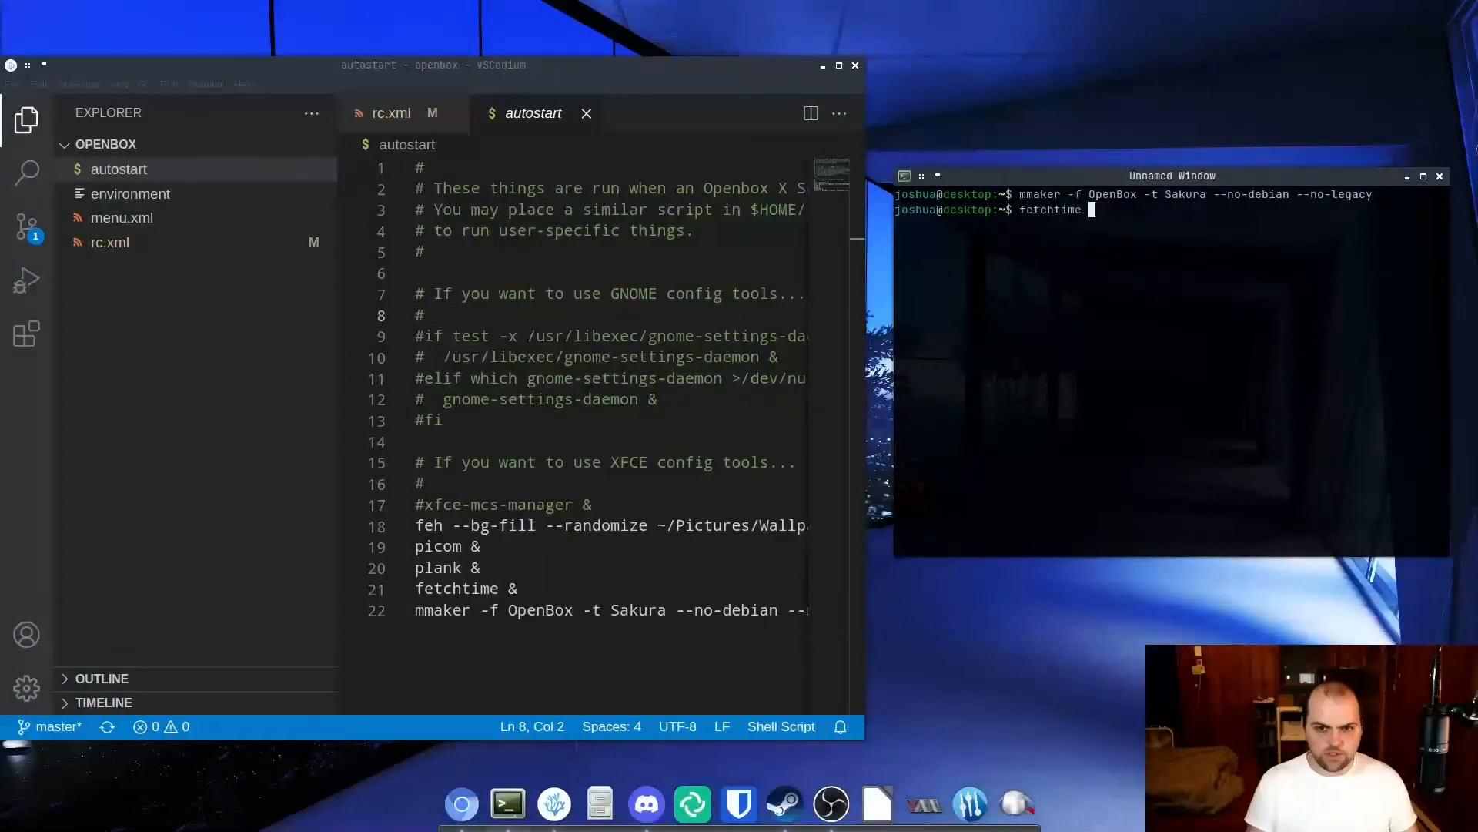
{"action": "key", "text": "Return"}
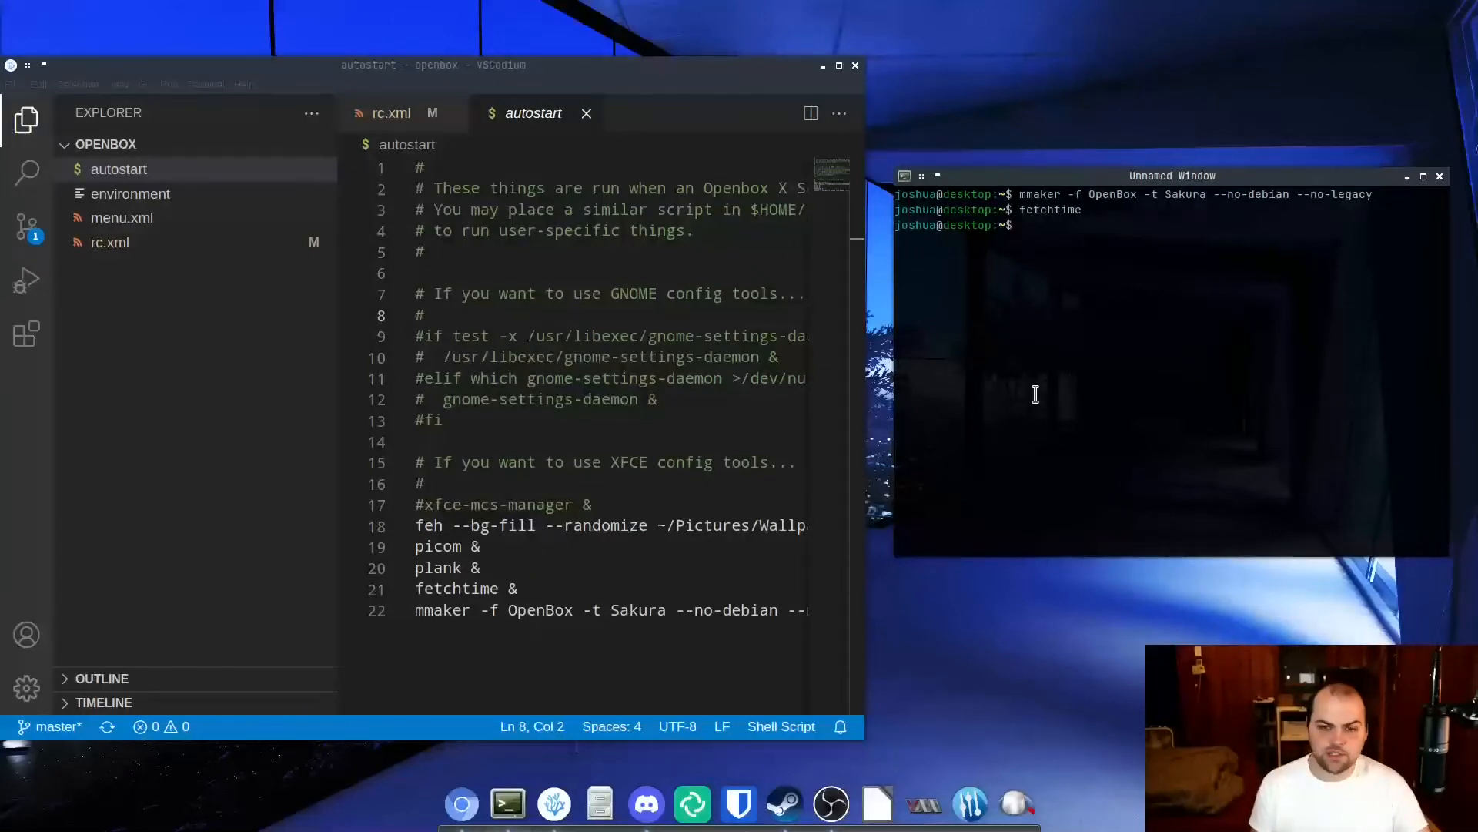
Repeat the fetchtime command two more times in the terminal.
{"action": "key", "text": "Return"}
{"action": "key", "text": "Up"}
{"action": "key", "text": "Return"}
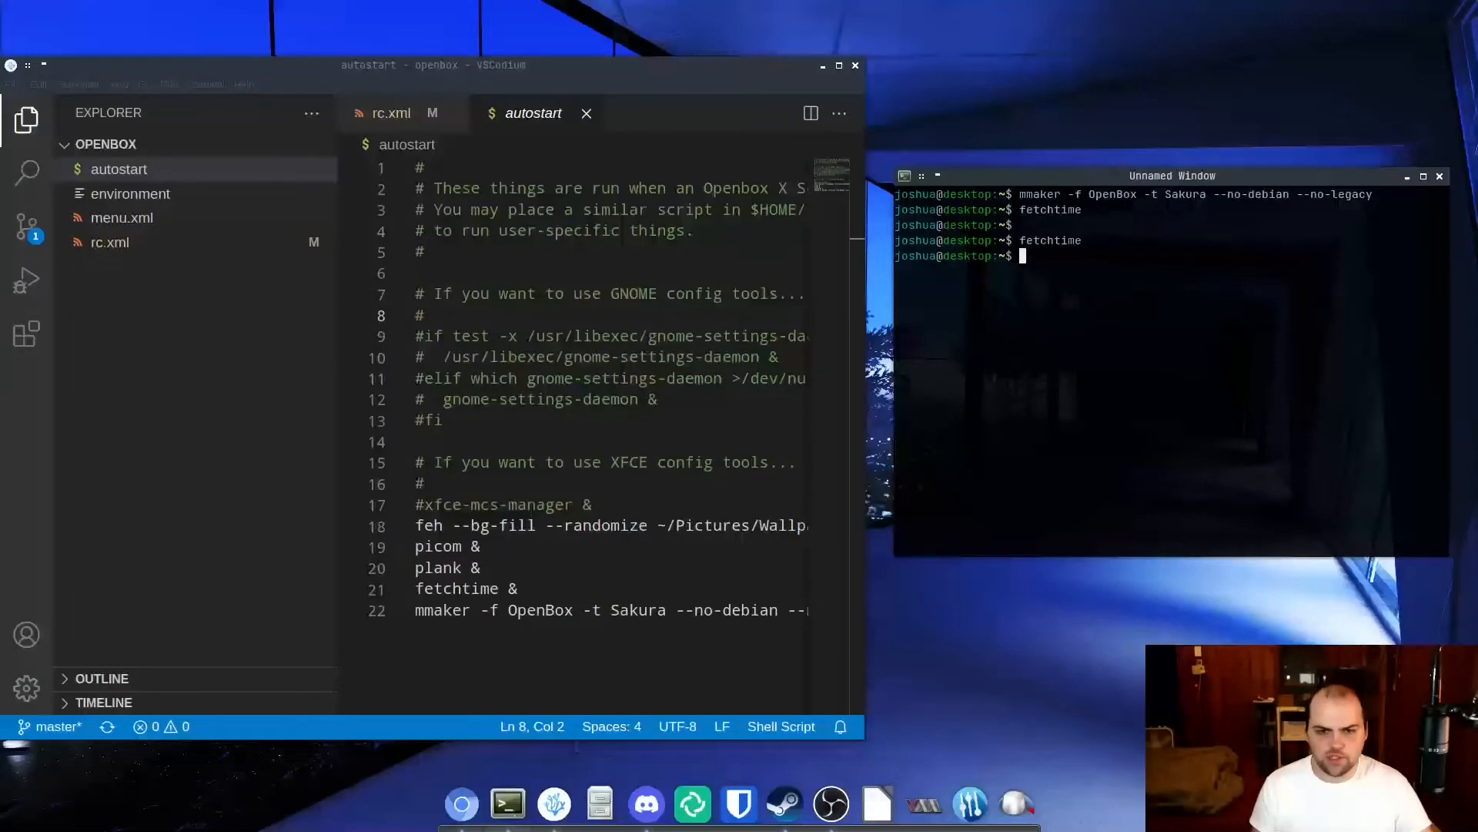
{"action": "key", "text": "Up"}
{"action": "key", "text": "Return"}
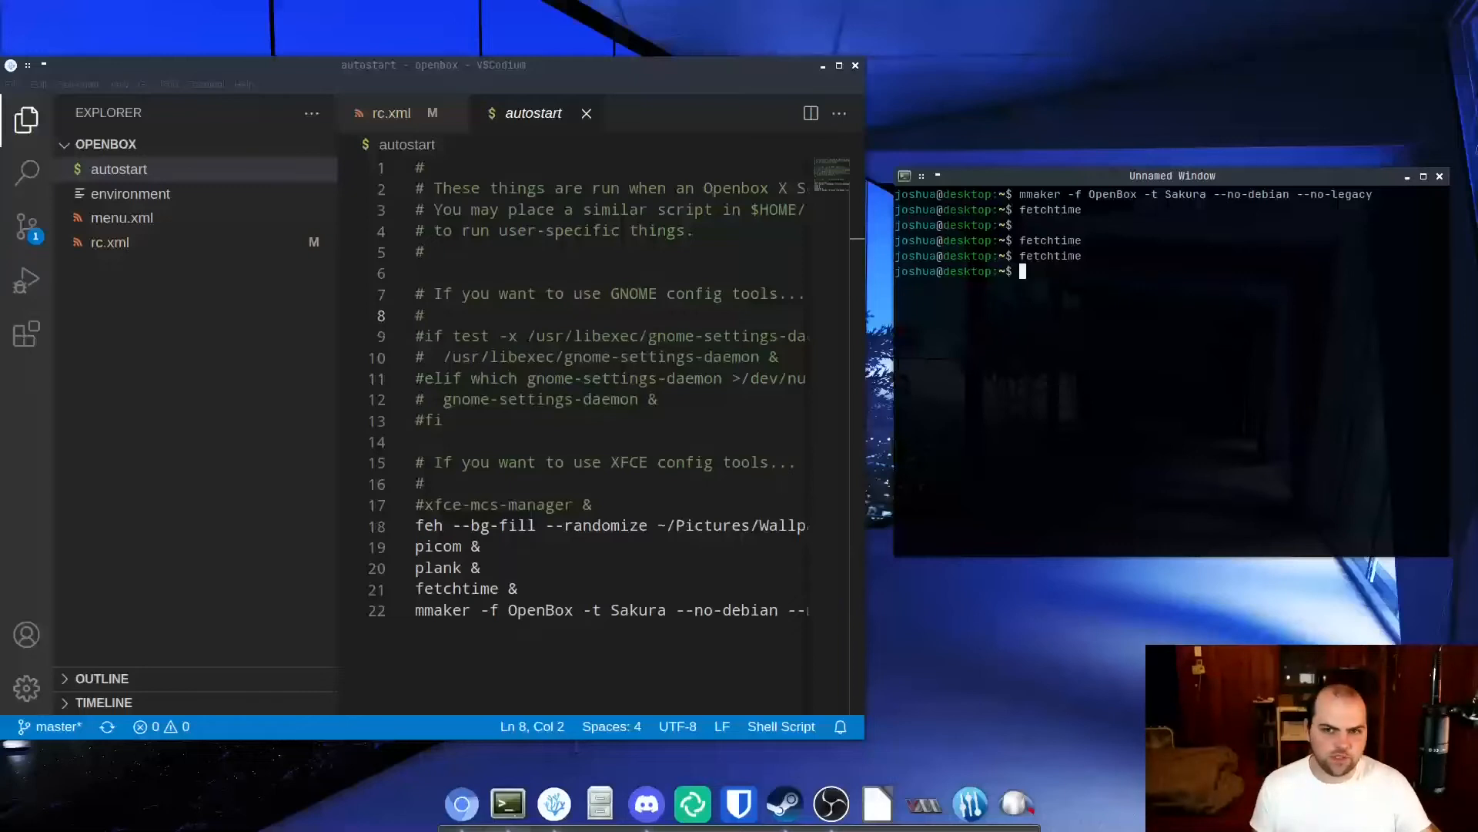
Close the autostart file, and open Openbox Settings from the application launcher by searching for "obcon".
{"action": "left_click", "coordinate": [583, 114]}
{"action": "left_click", "coordinate": [584, 114]}
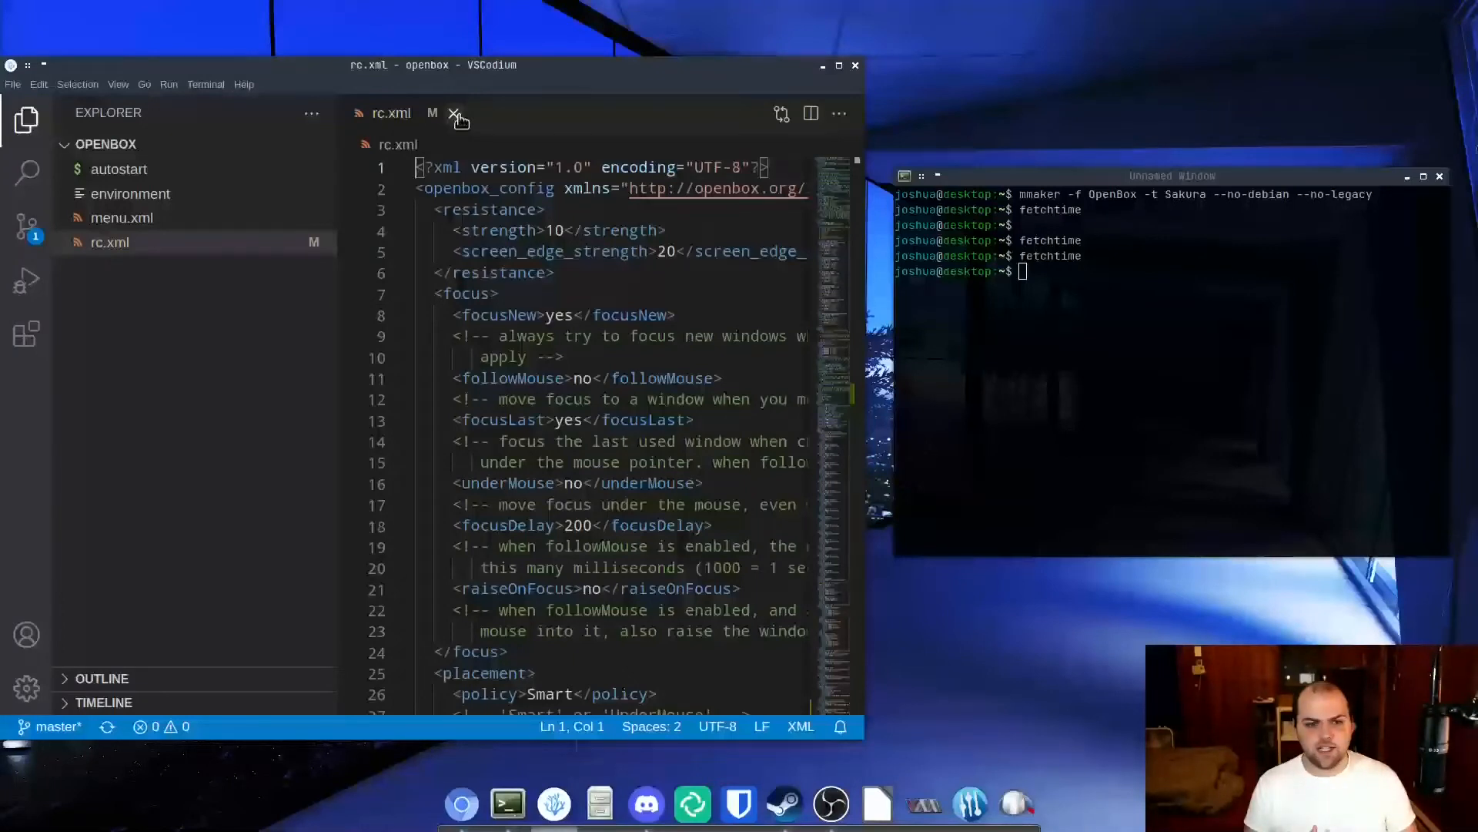
{"action": "left_click", "coordinate": [1135, 352]}
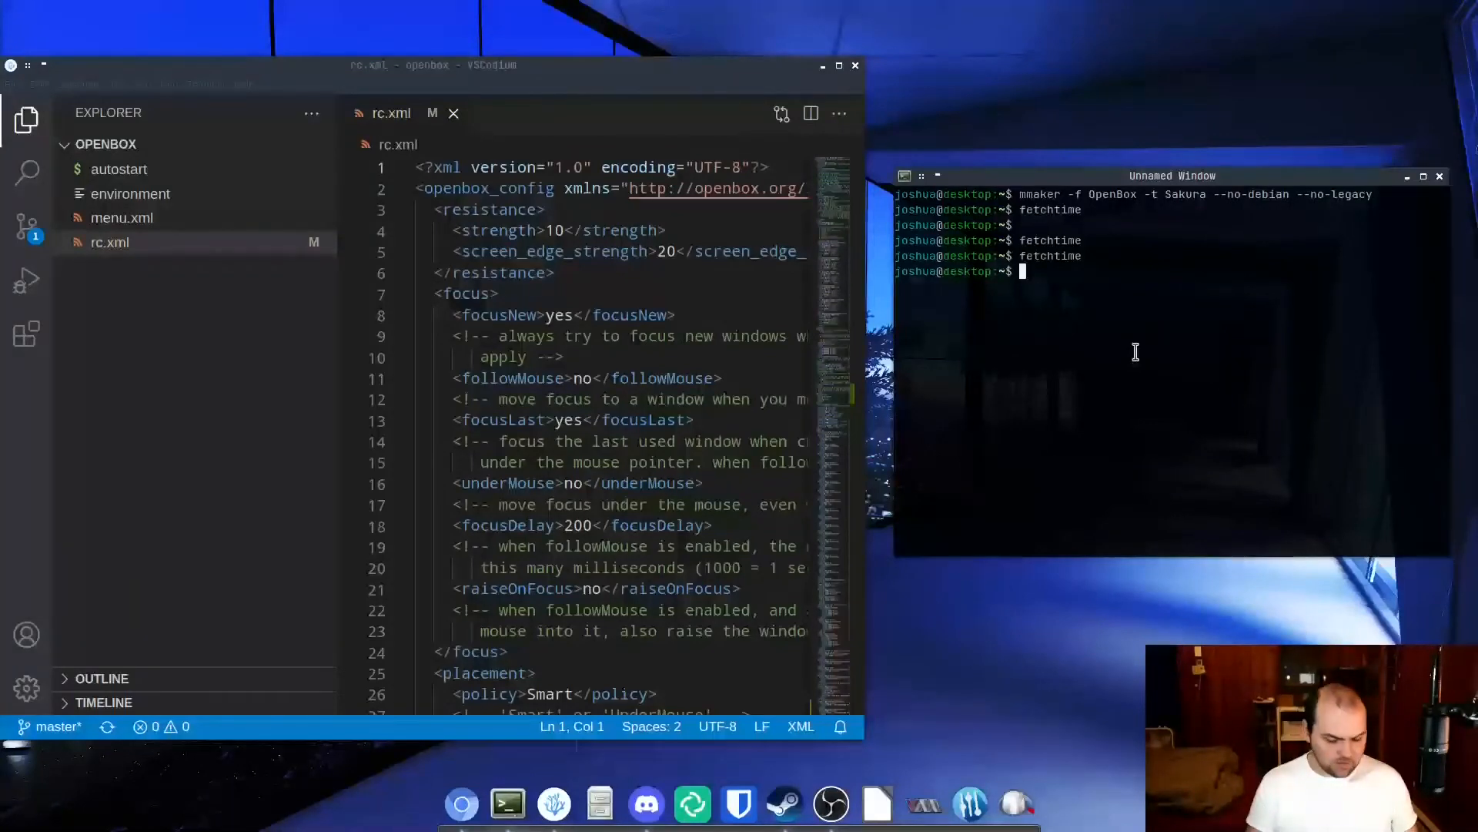
{"action": "key", "text": "super+d"}
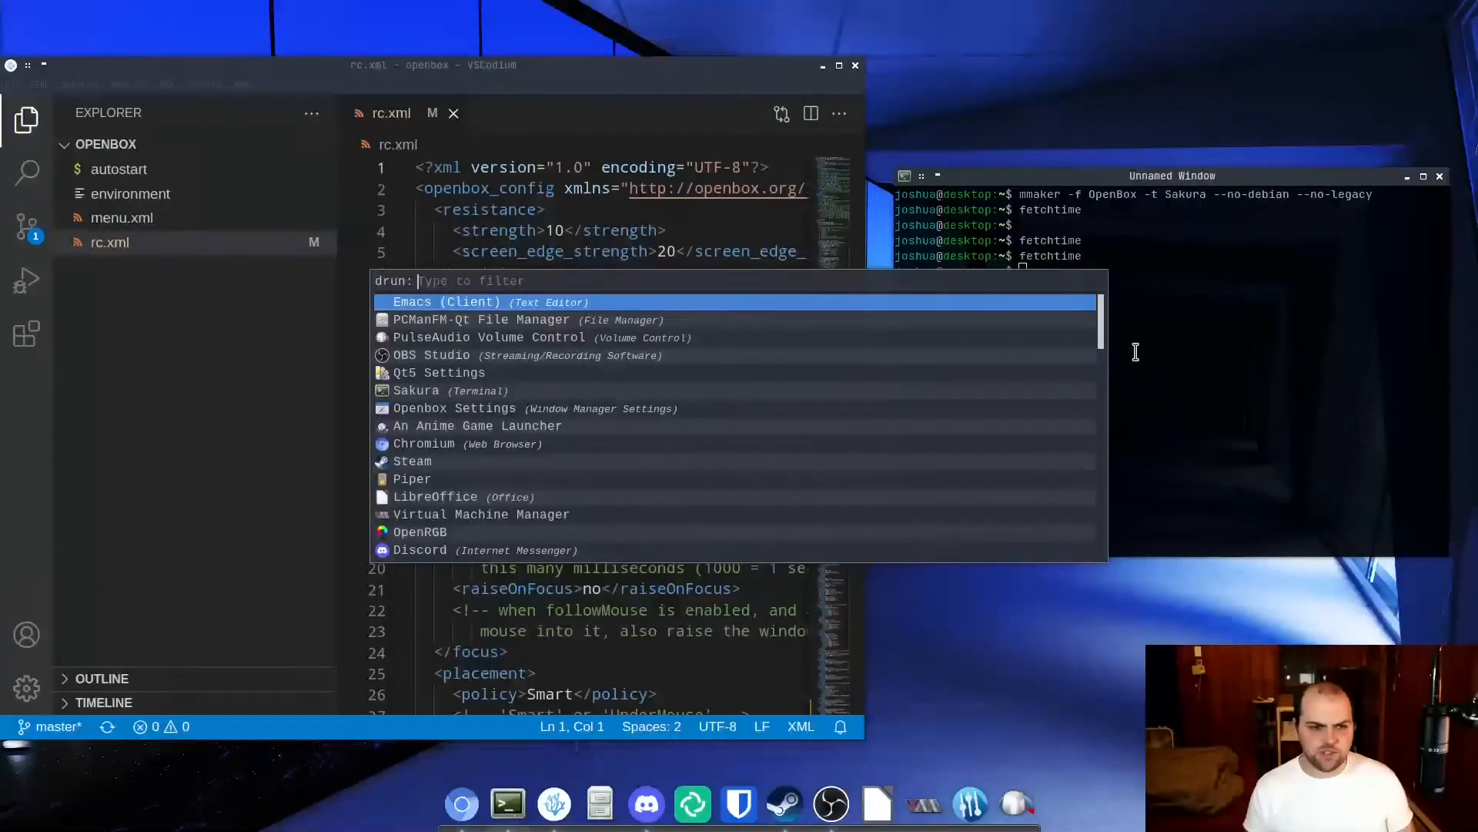
{"action": "type", "text": "ob"}
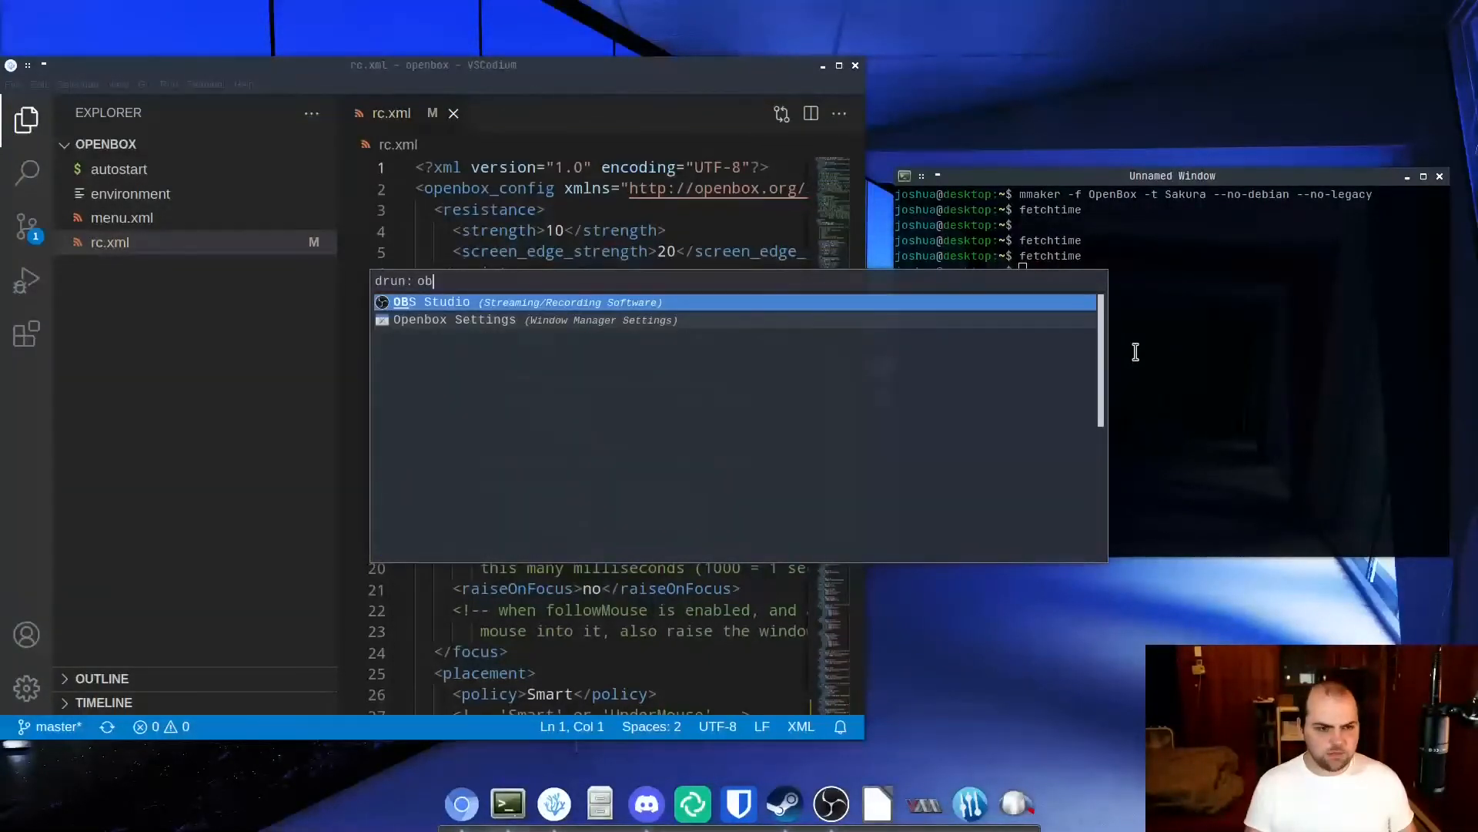
{"action": "type", "text": "con"}
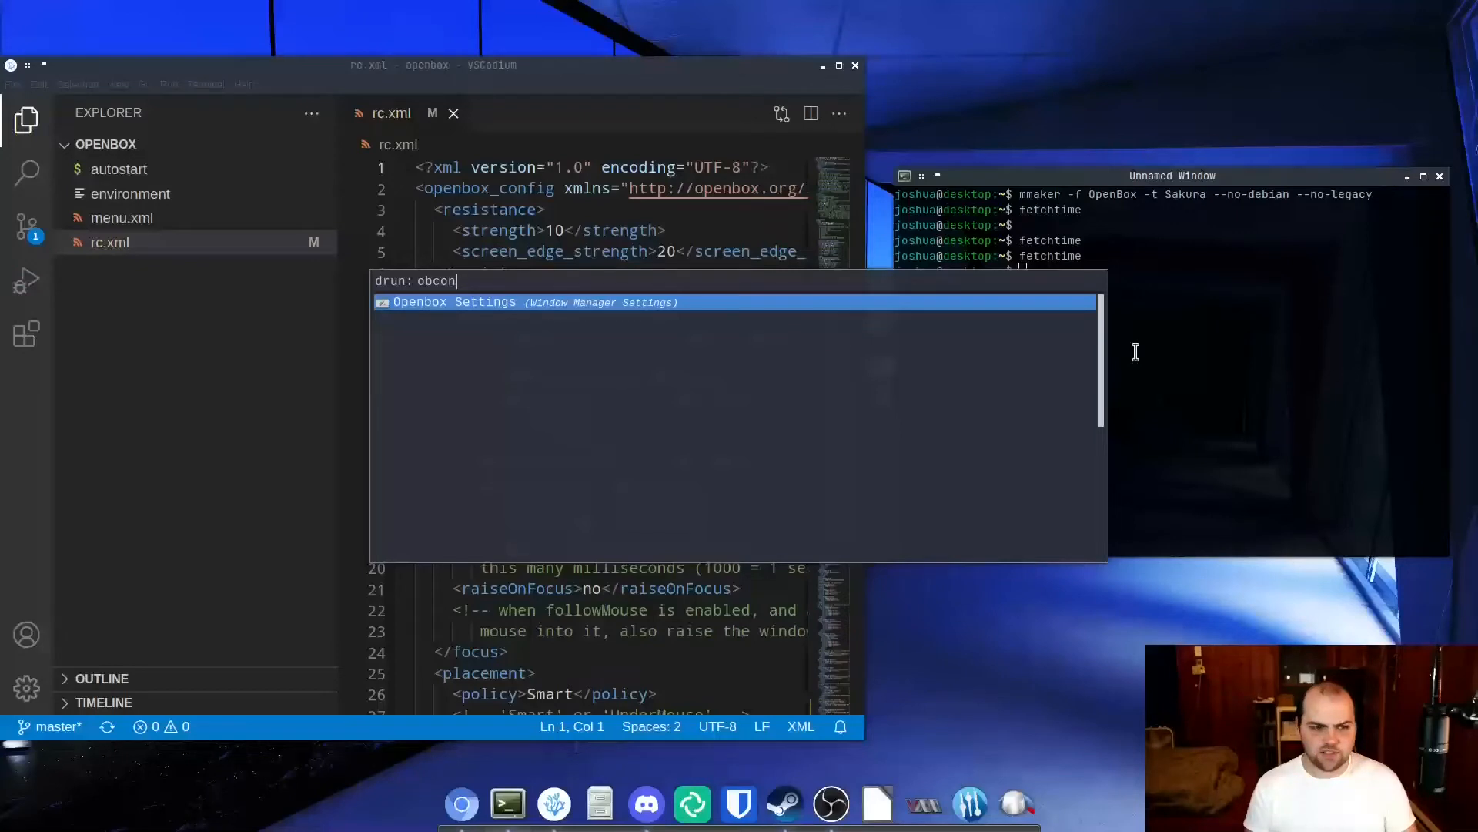
{"action": "key", "text": "Return"}
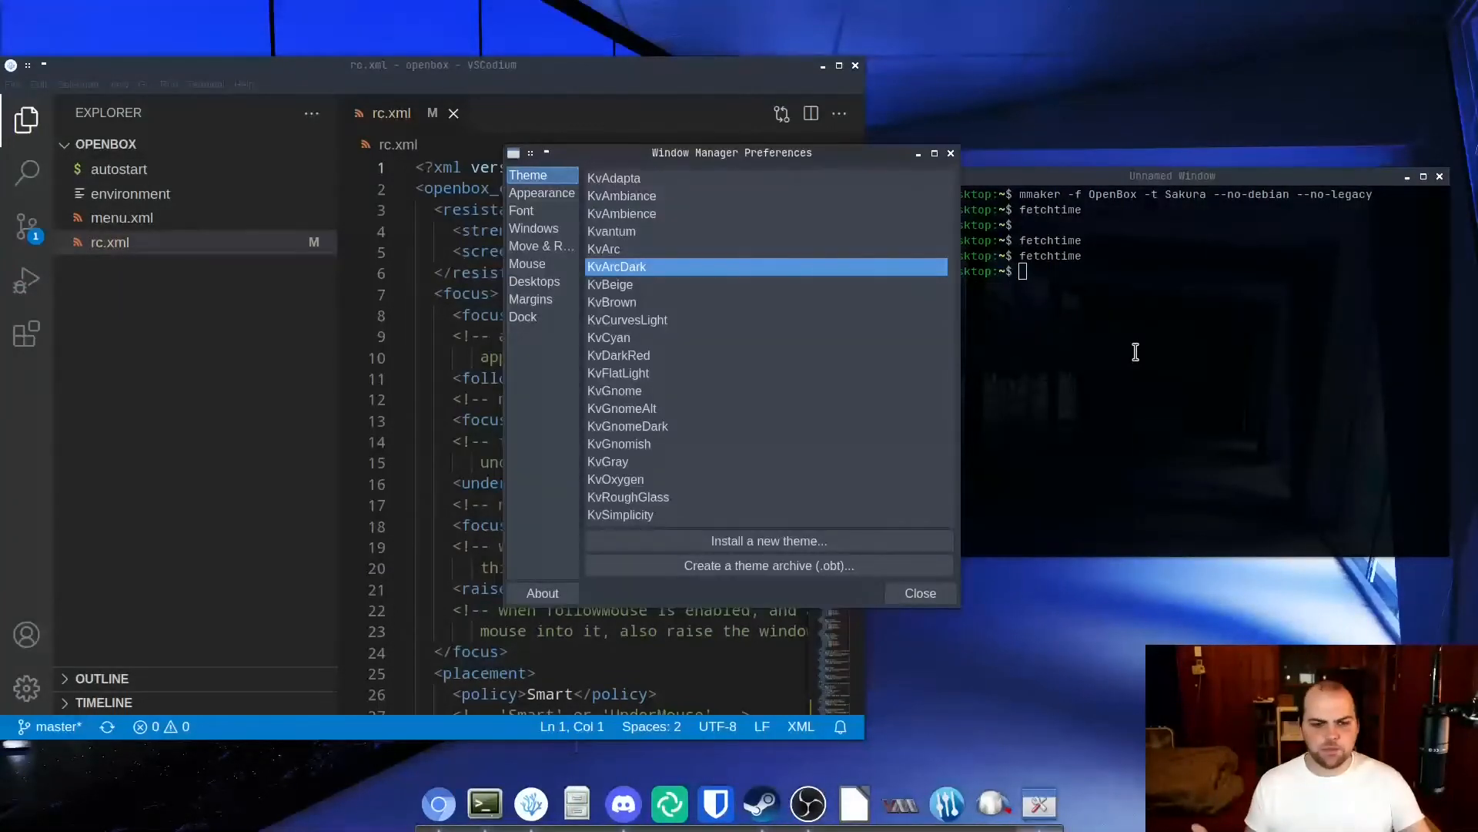
Preview the KvArc theme, reselect KvArcDark, and look through the Appearance, Font and Windows preferences.
{"action": "left_click", "coordinate": [619, 247]}
{"action": "left_click", "coordinate": [625, 265]}
{"action": "left_click", "coordinate": [542, 192]}
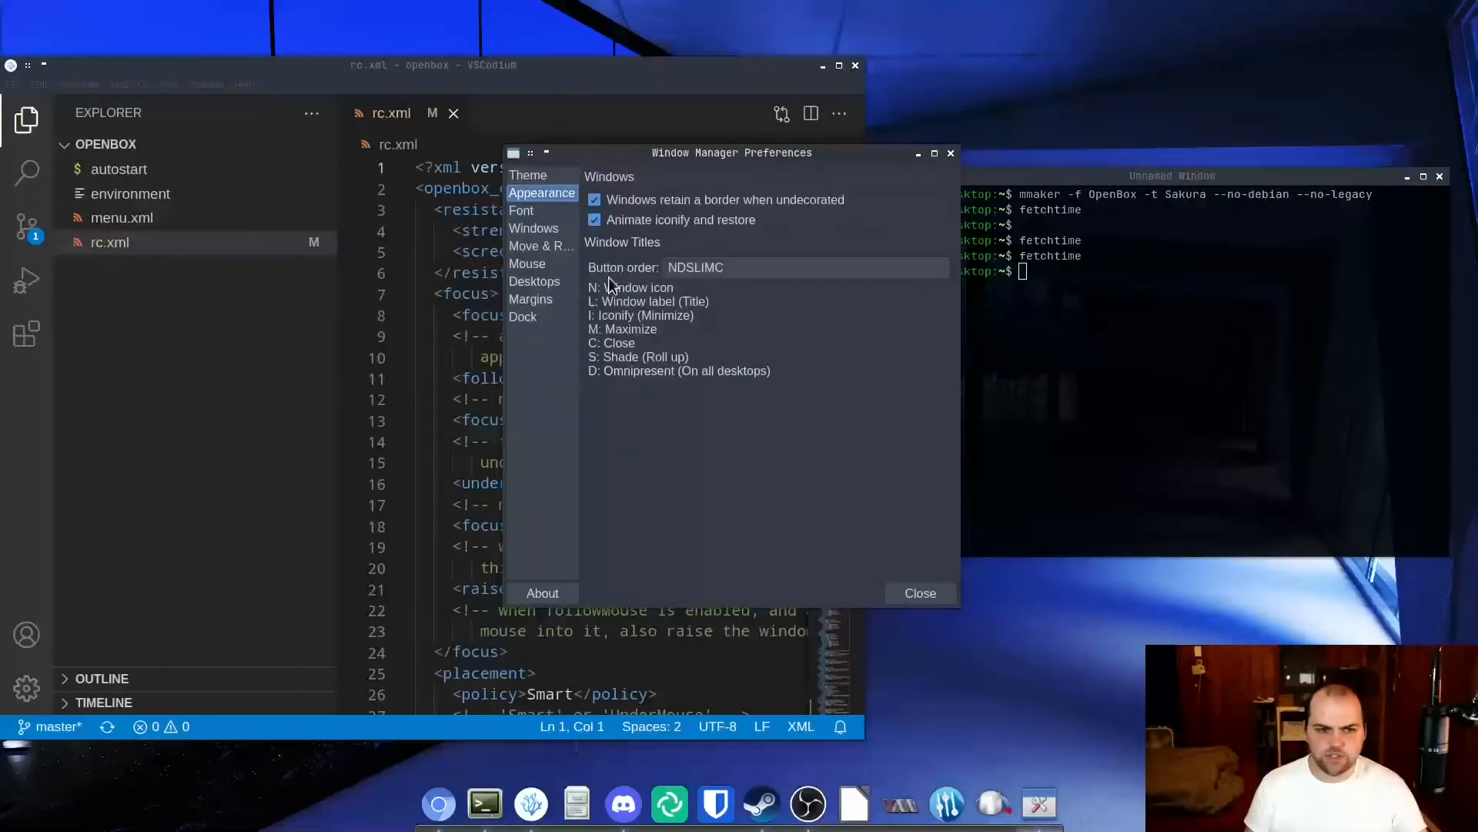
{"action": "left_click", "coordinate": [551, 216]}
{"action": "left_click", "coordinate": [547, 231]}
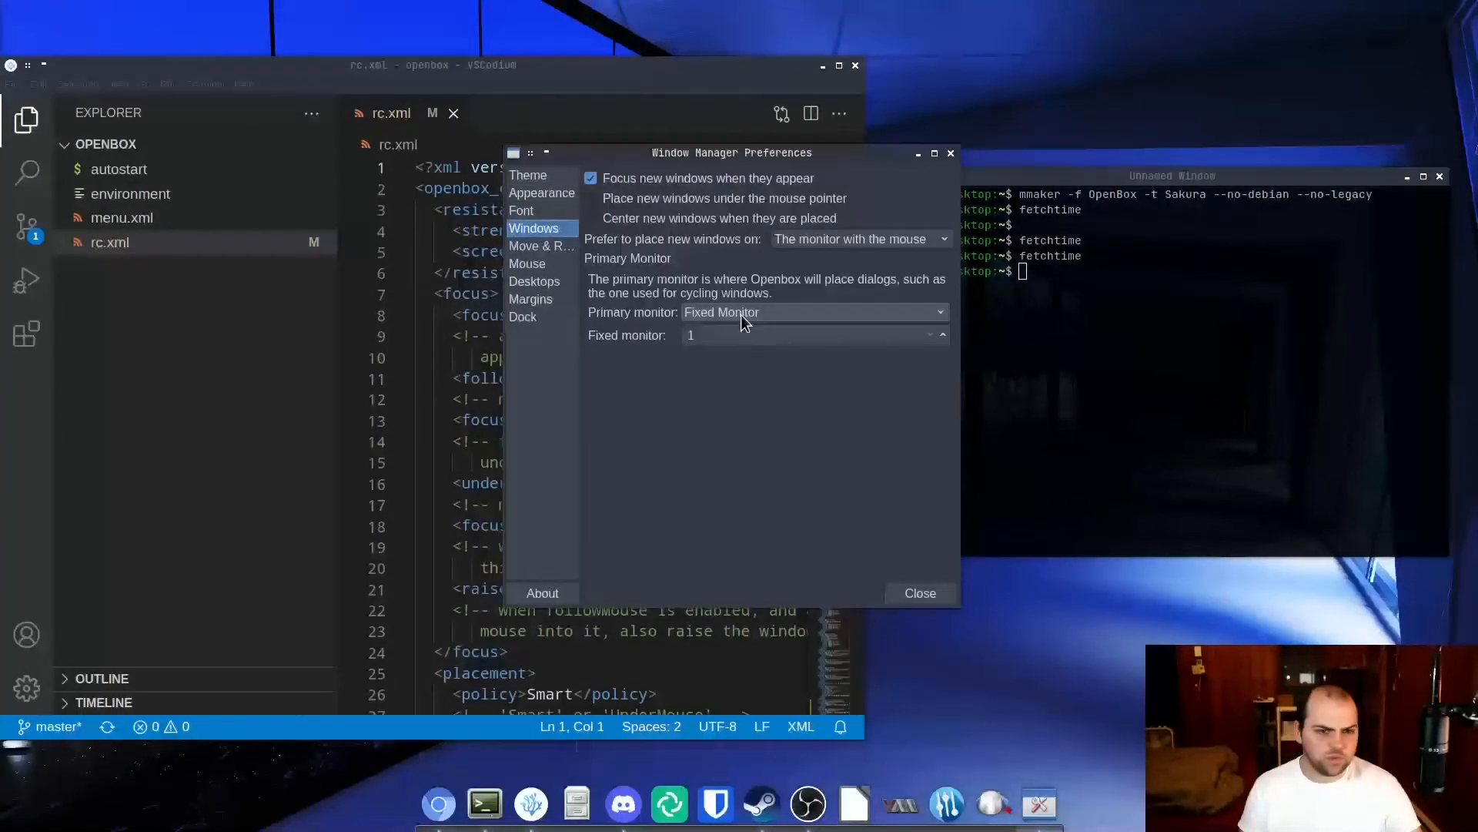
Enlarge the preferences window and review the Move & Resize, Mouse, Desktops, Margins and Dock settings.
{"action": "left_click", "coordinate": [556, 247]}
{"action": "left_click_drag", "start_coordinate": [930, 524], "coordinate": [1259, 620]}
{"action": "left_click_drag", "start_coordinate": [1146, 598], "coordinate": [987, 621]}
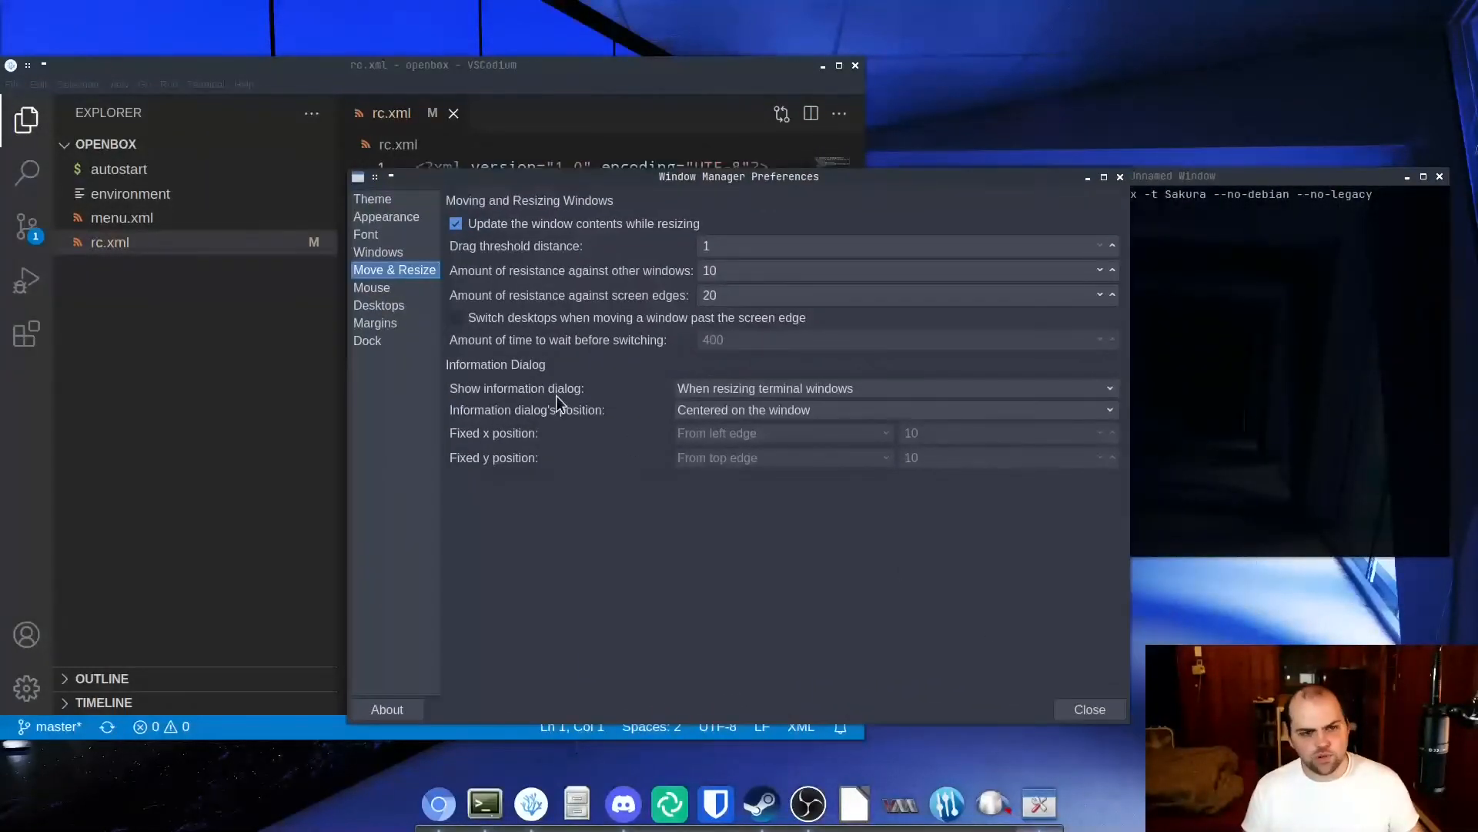
{"action": "left_click", "coordinate": [372, 288]}
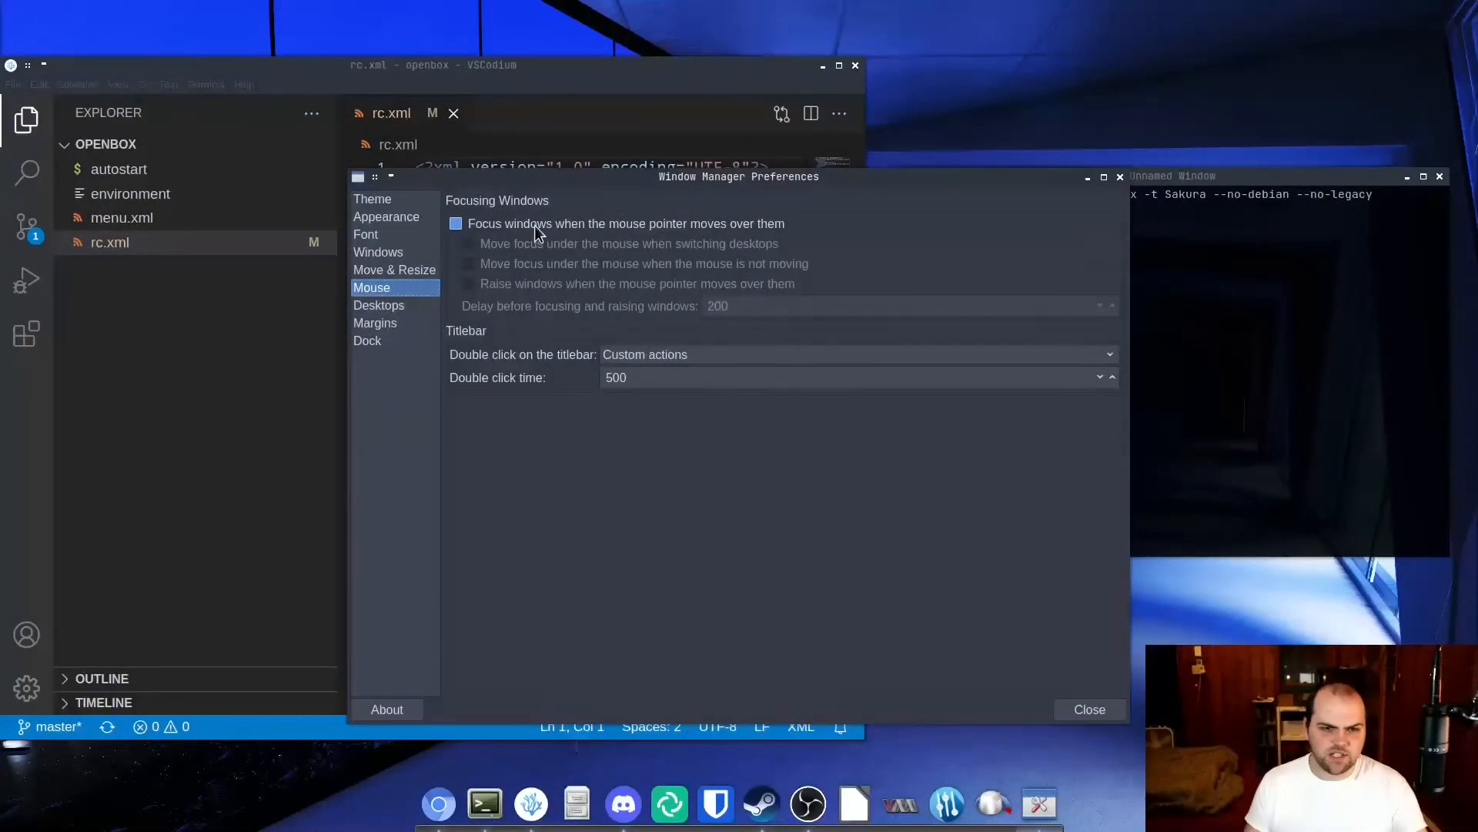
{"action": "left_click", "coordinate": [404, 306]}
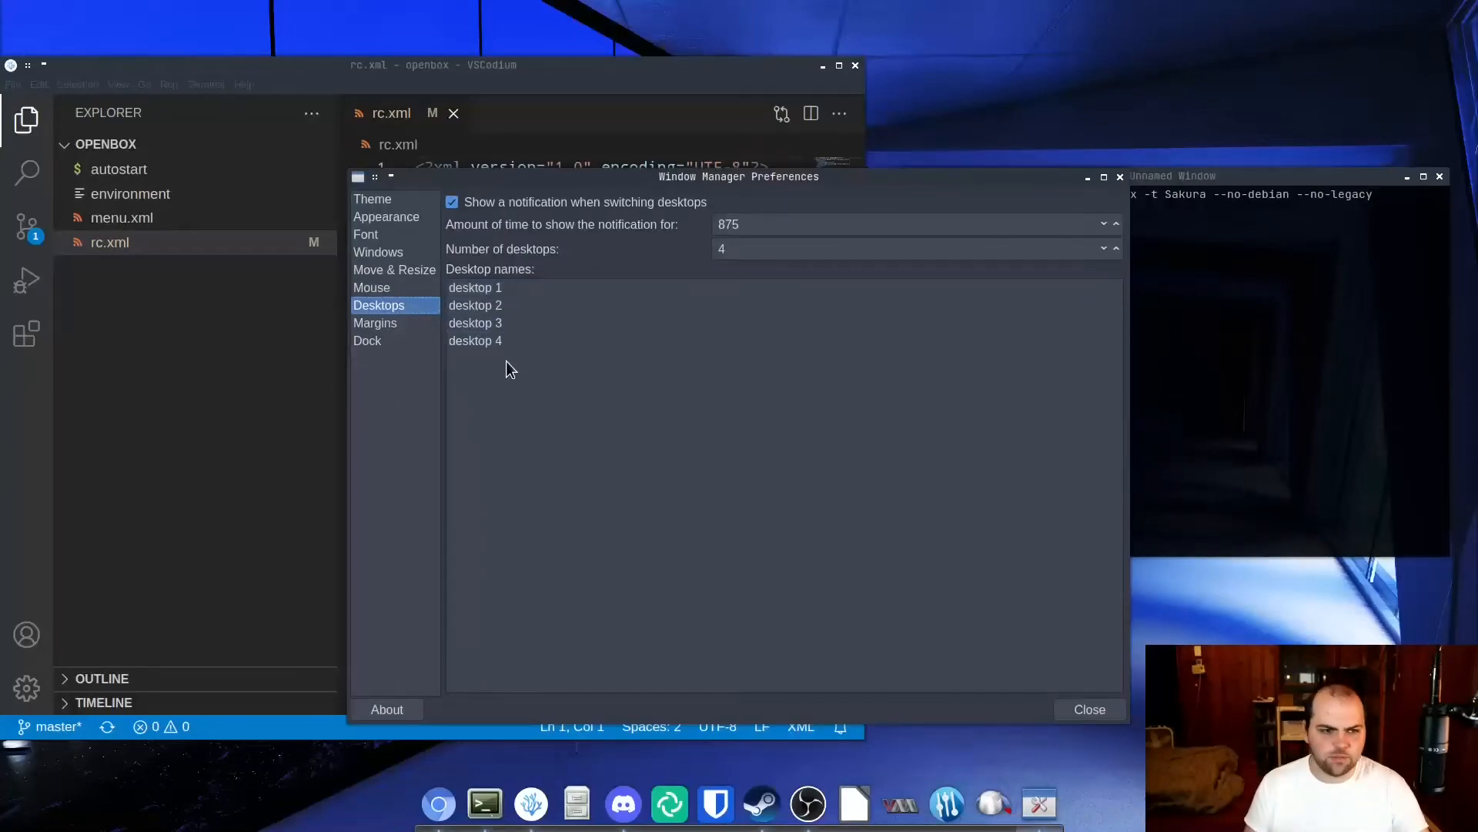
{"action": "left_click", "coordinate": [391, 325]}
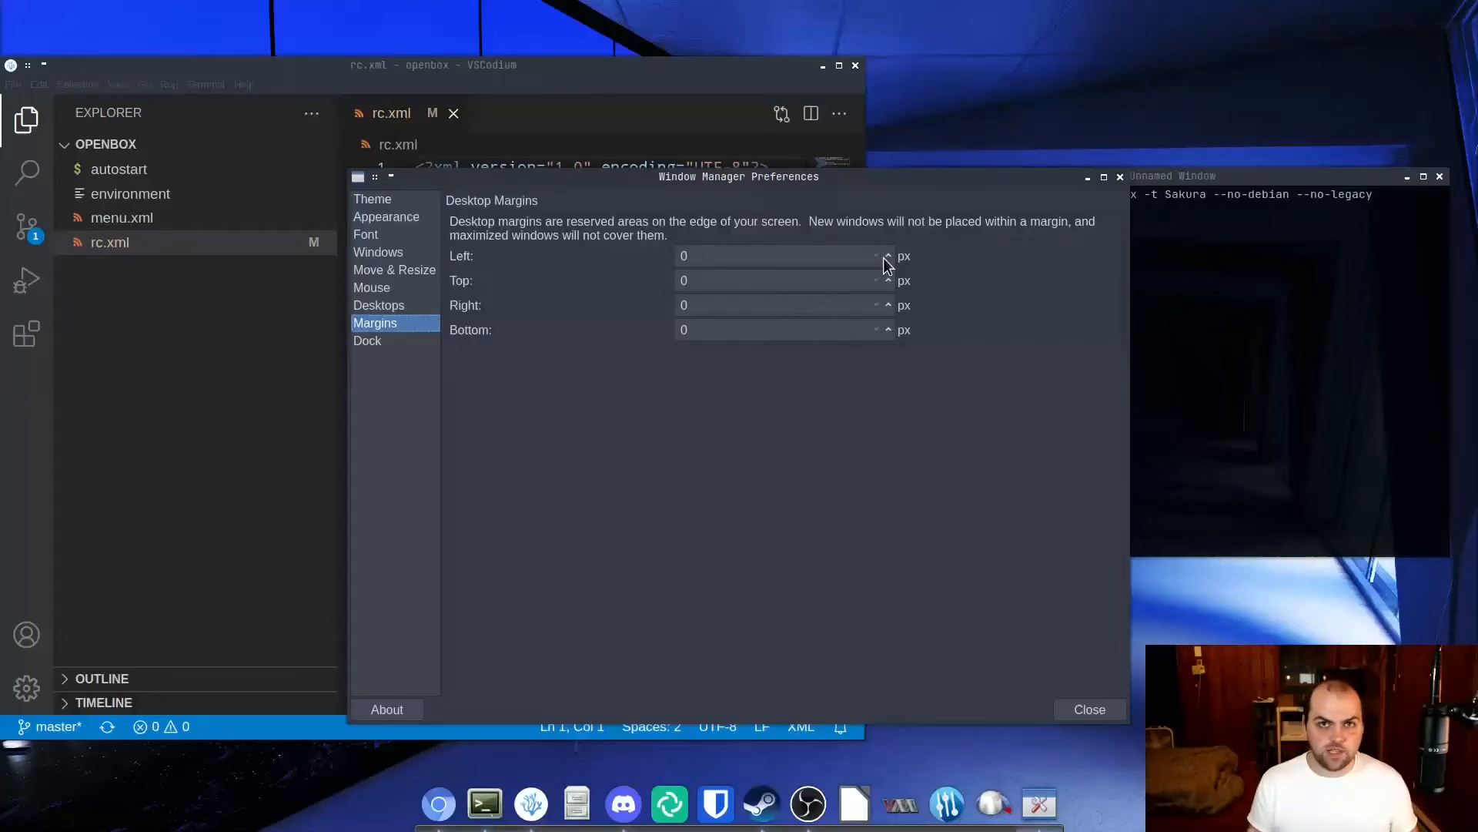
{"action": "left_click", "coordinate": [362, 341]}
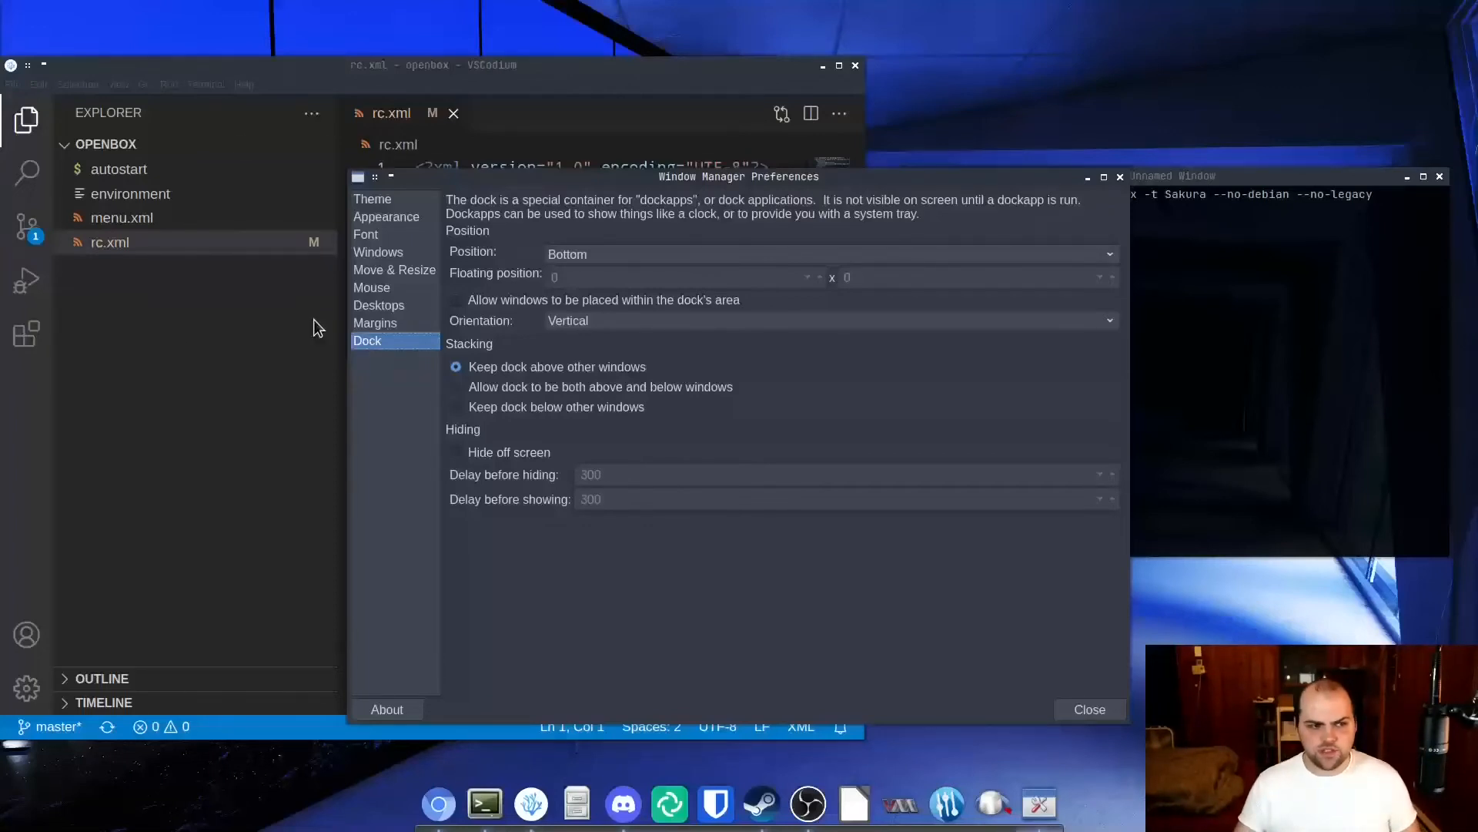
Bring rc.xml to the front, return to Window Manager Preferences, and view and dismiss its About information.
{"action": "left_click", "coordinate": [198, 379]}
{"action": "left_click", "coordinate": [599, 293]}
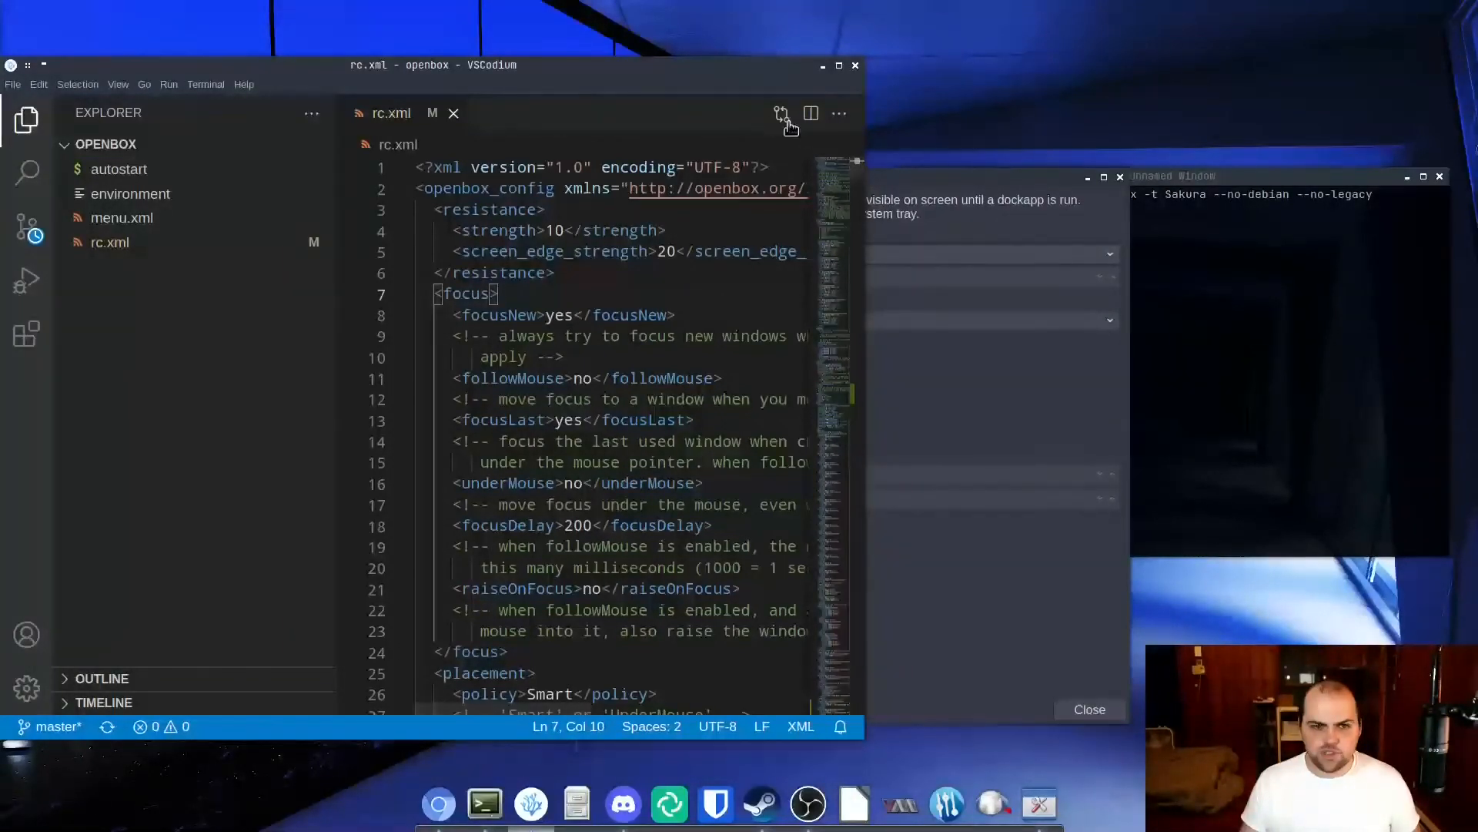
{"action": "left_click", "coordinate": [1063, 621]}
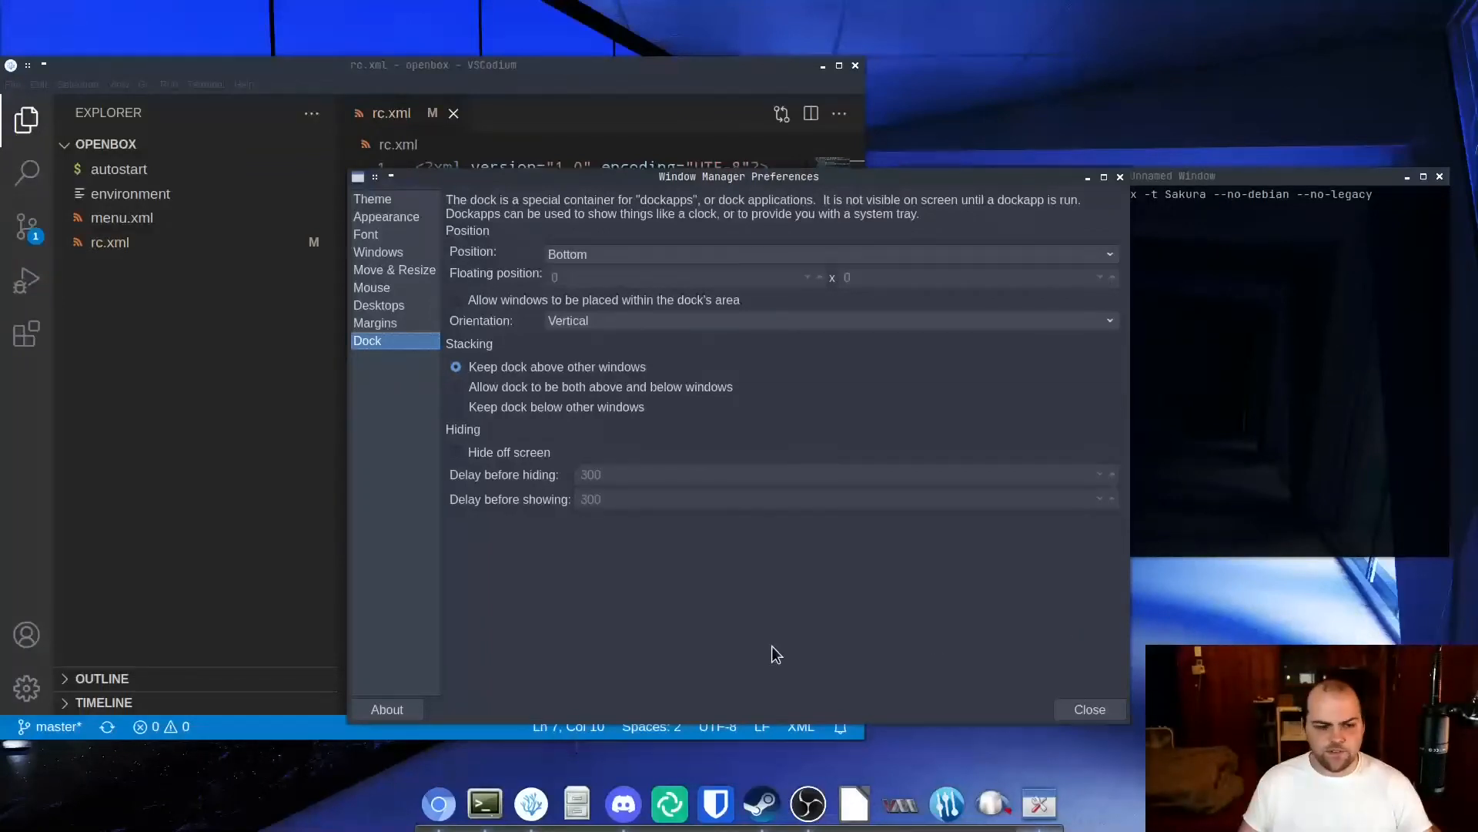
{"action": "left_click", "coordinate": [377, 709]}
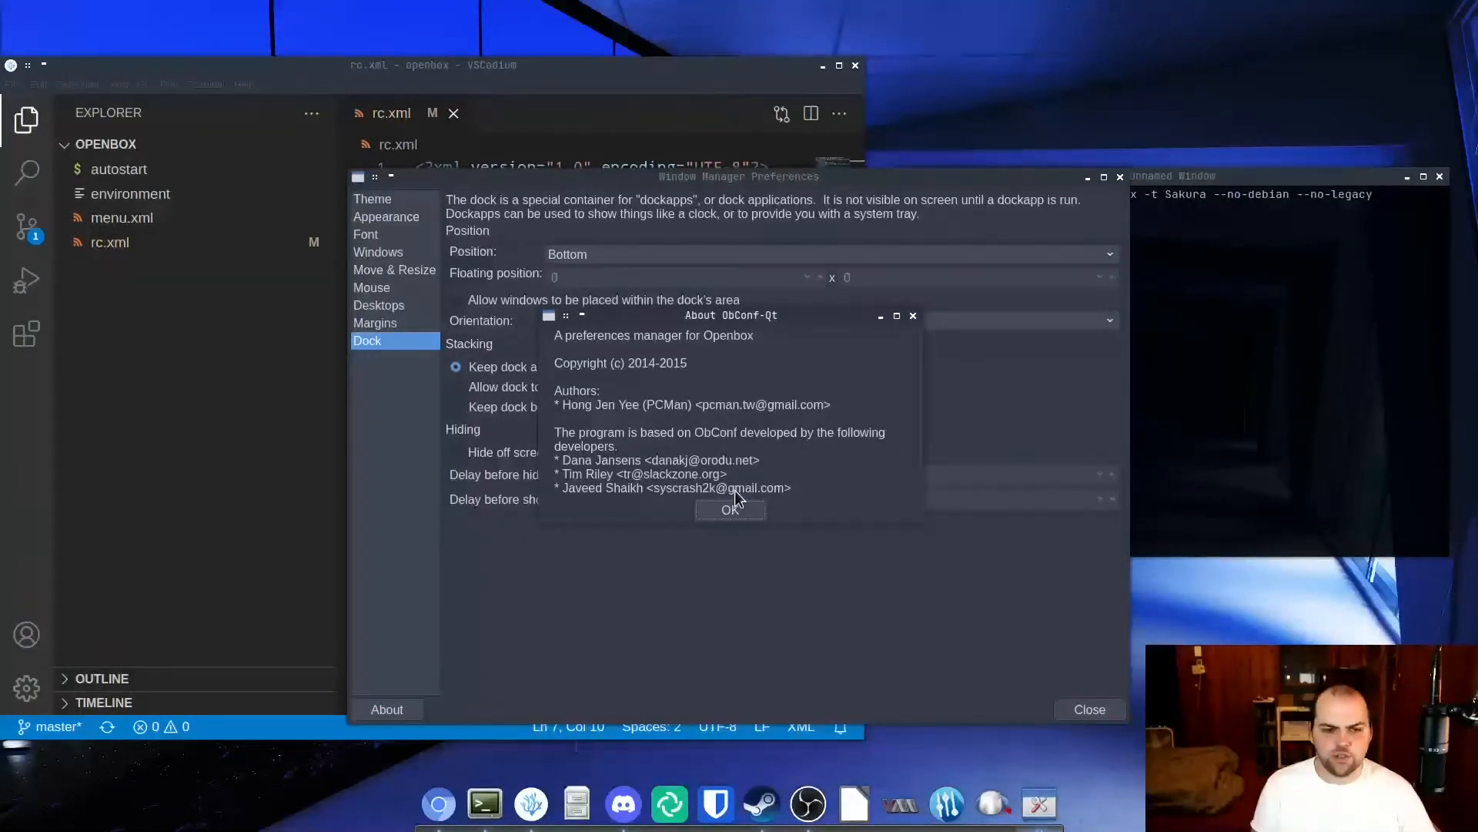
{"action": "left_click", "coordinate": [733, 510]}
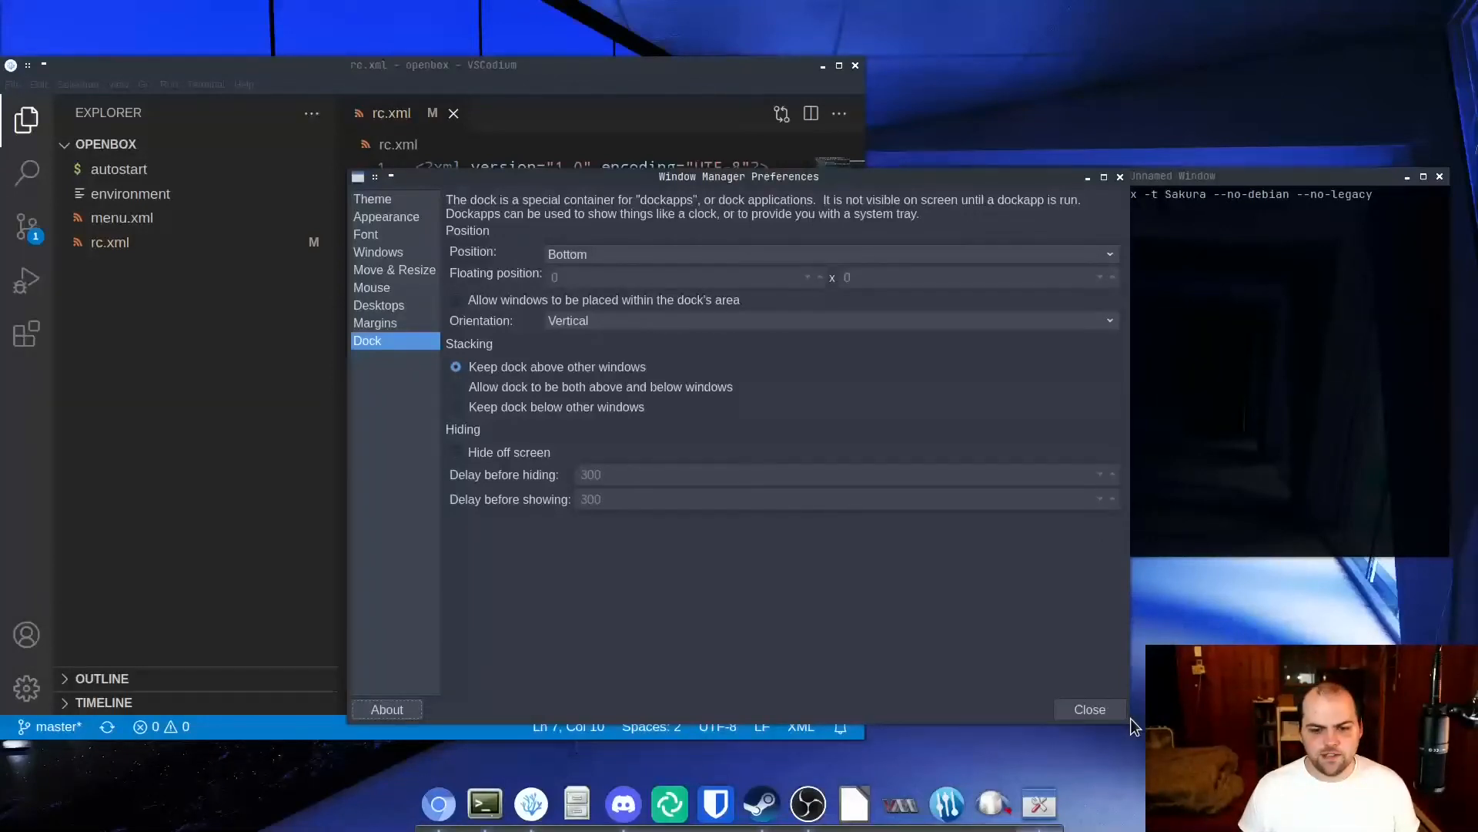
Close Window Manager Preferences and run "eix obmenu" in the terminal to look up the package.
{"action": "left_click", "coordinate": [1097, 718]}
{"action": "type", "text": "eix"}
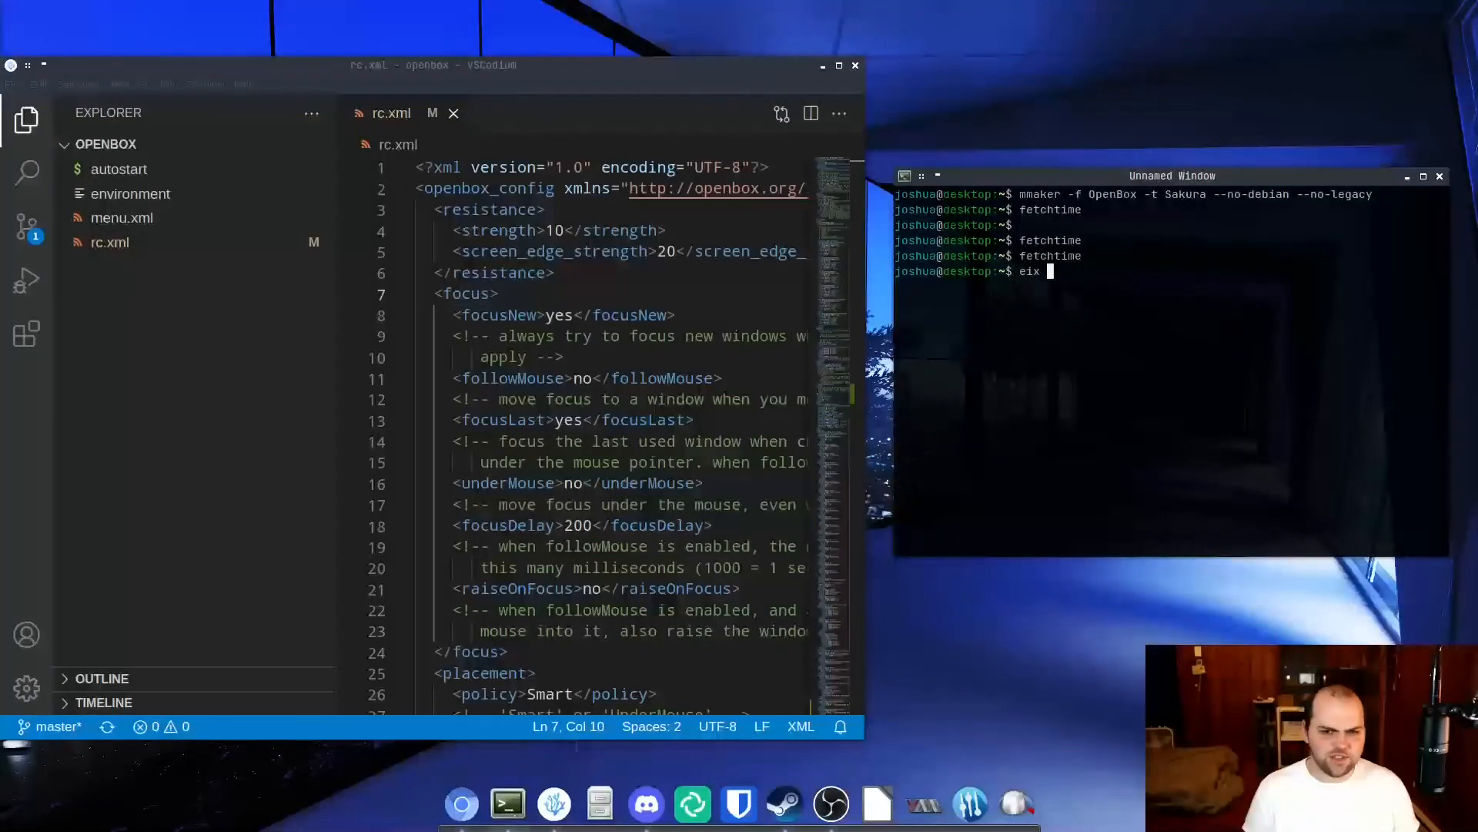
{"action": "type", "text": " obmenu"}
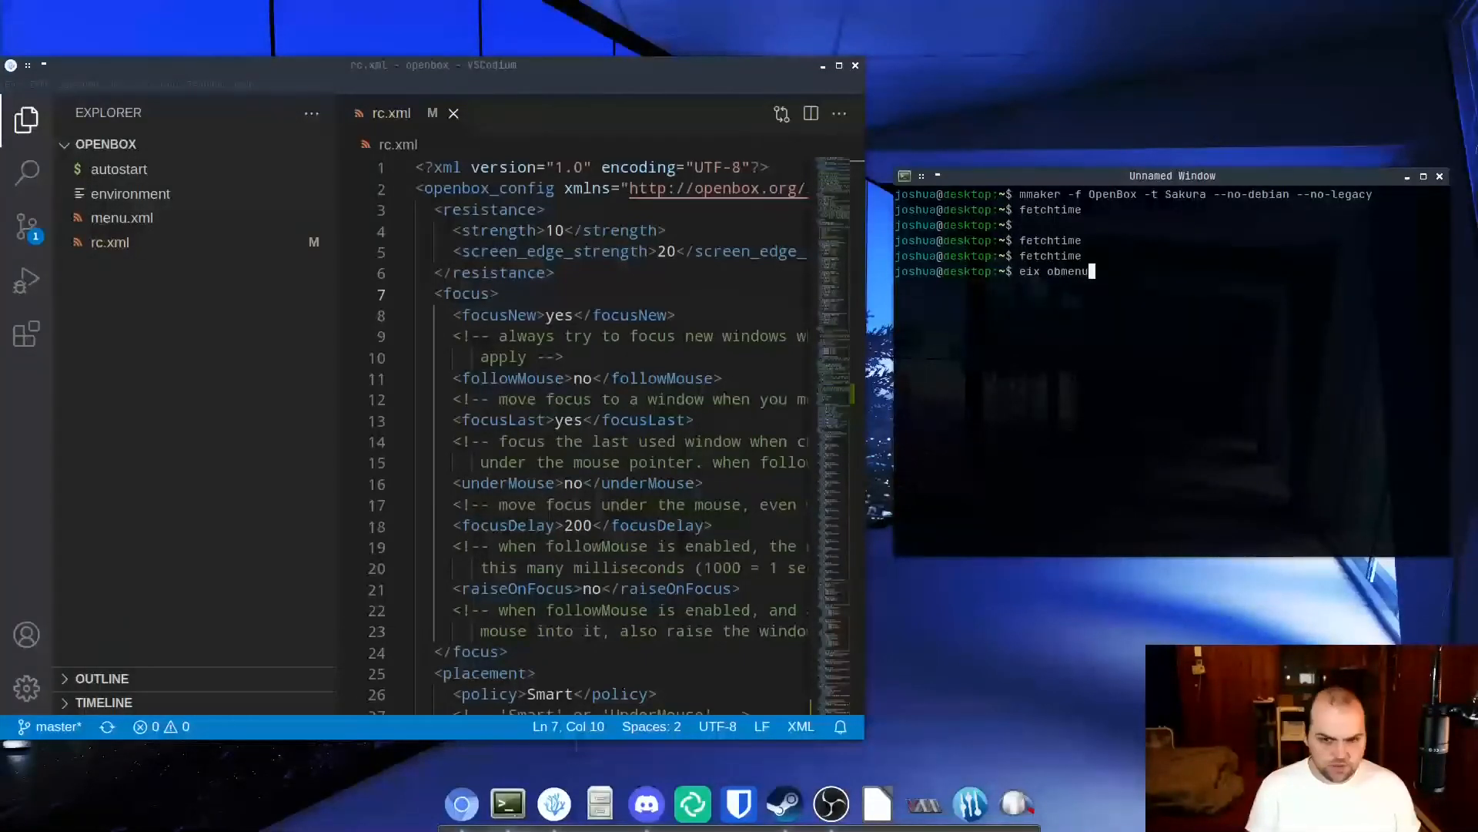
{"action": "key", "text": "Return"}
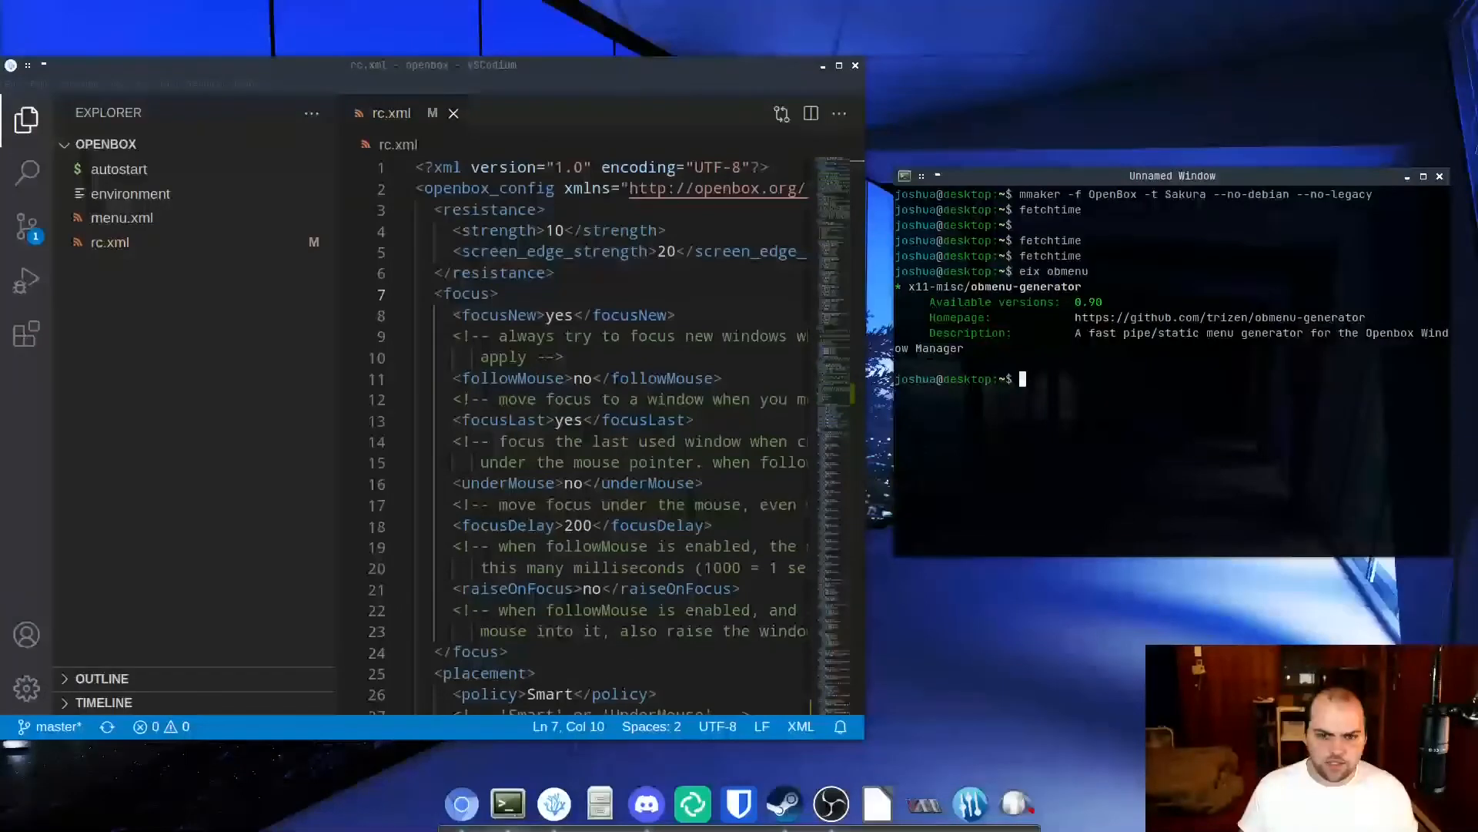
Highlight the package details in the eix output, including the description, and clear the selection.
{"action": "left_click_drag", "start_coordinate": [989, 303], "coordinate": [1152, 377]}
{"action": "left_click", "coordinate": [1160, 451]}
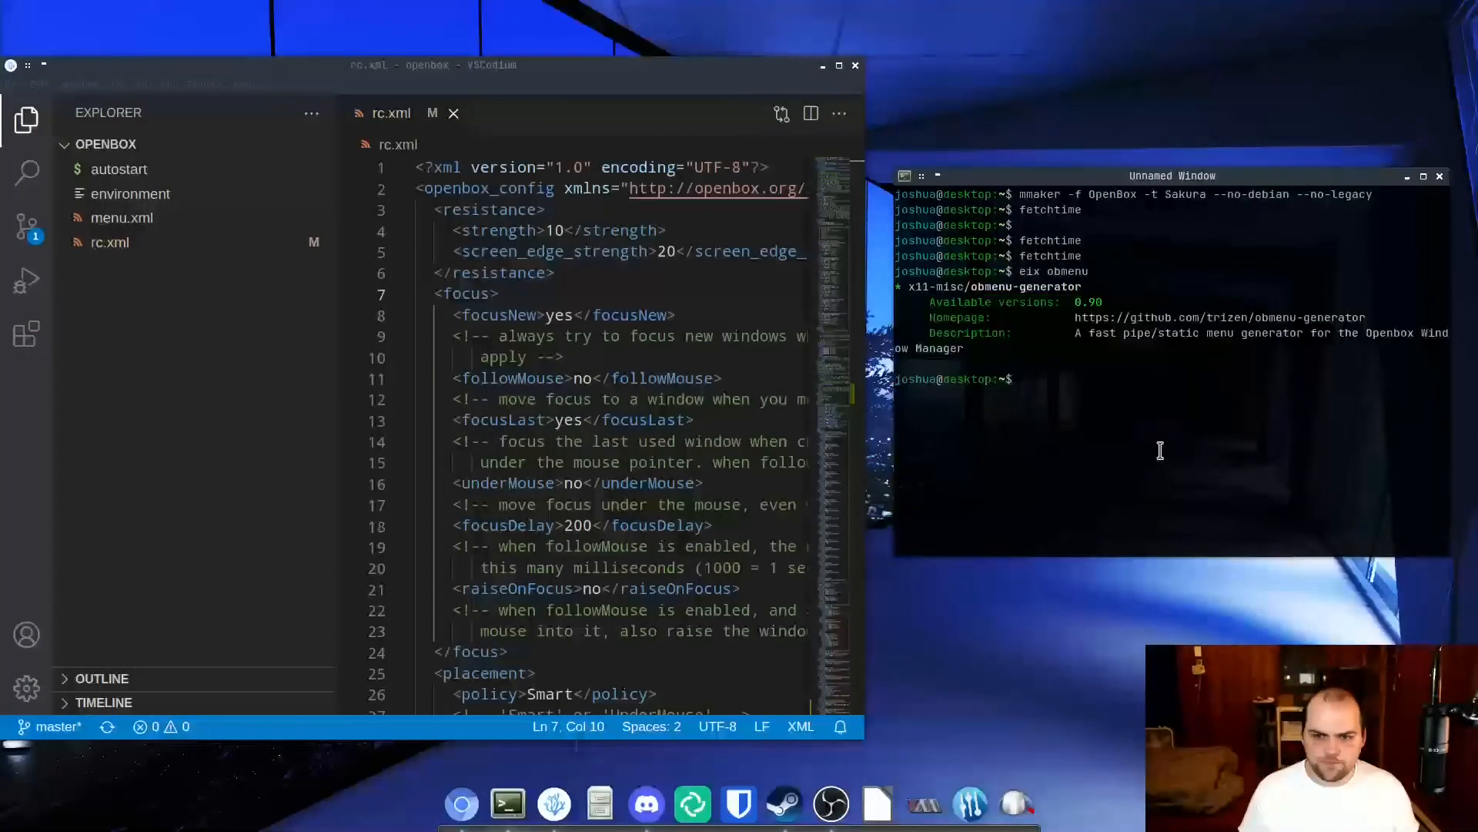
{"action": "left_click_drag", "start_coordinate": [1216, 336], "coordinate": [1046, 322]}
{"action": "left_click", "coordinate": [980, 361]}
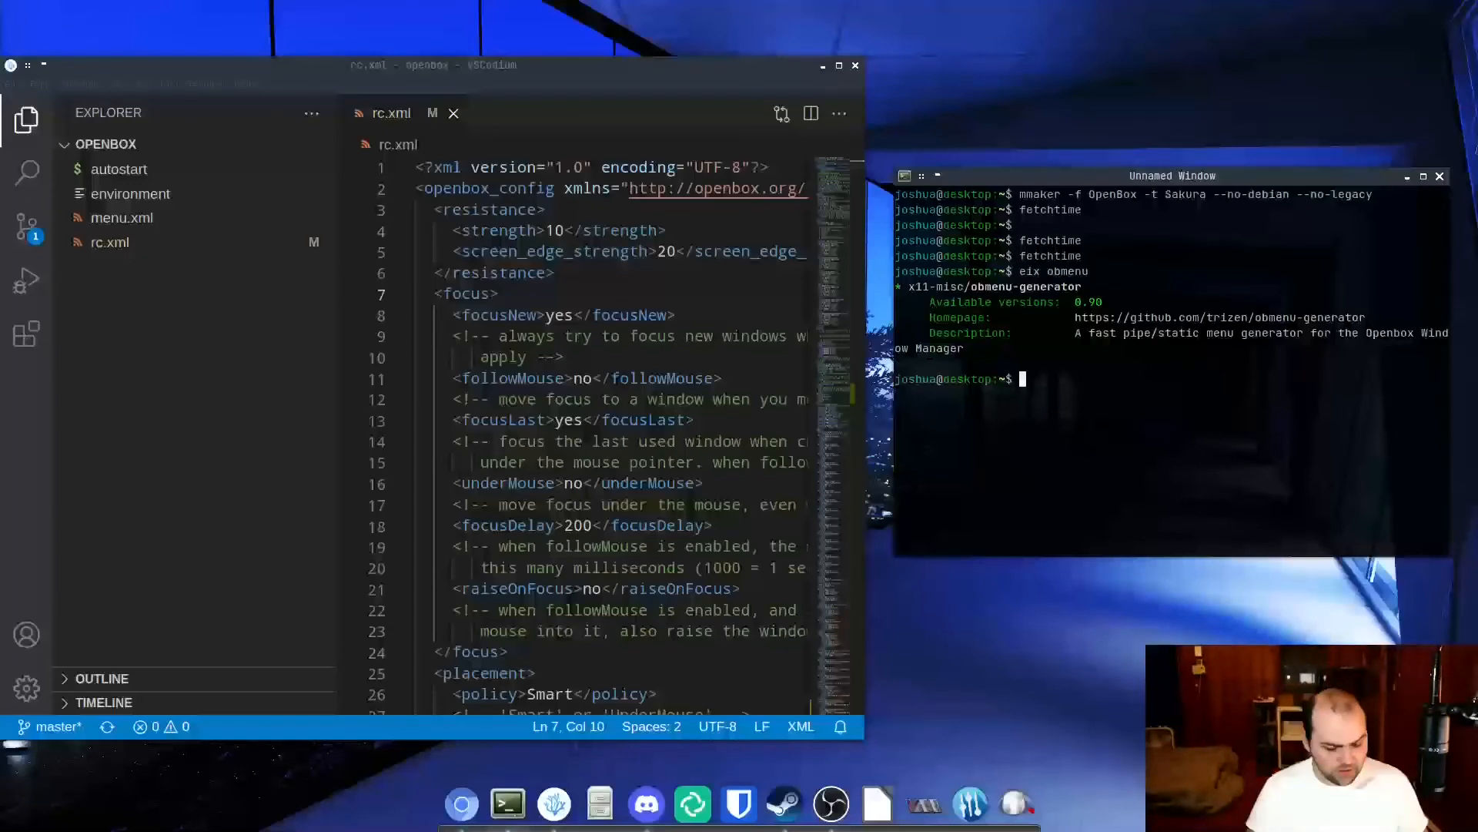
Reopen Openbox Settings from the launcher by searching for "obconf", browse the theme list, and close the window.
{"action": "key", "text": "super+d"}
{"action": "type", "text": "obconf"}
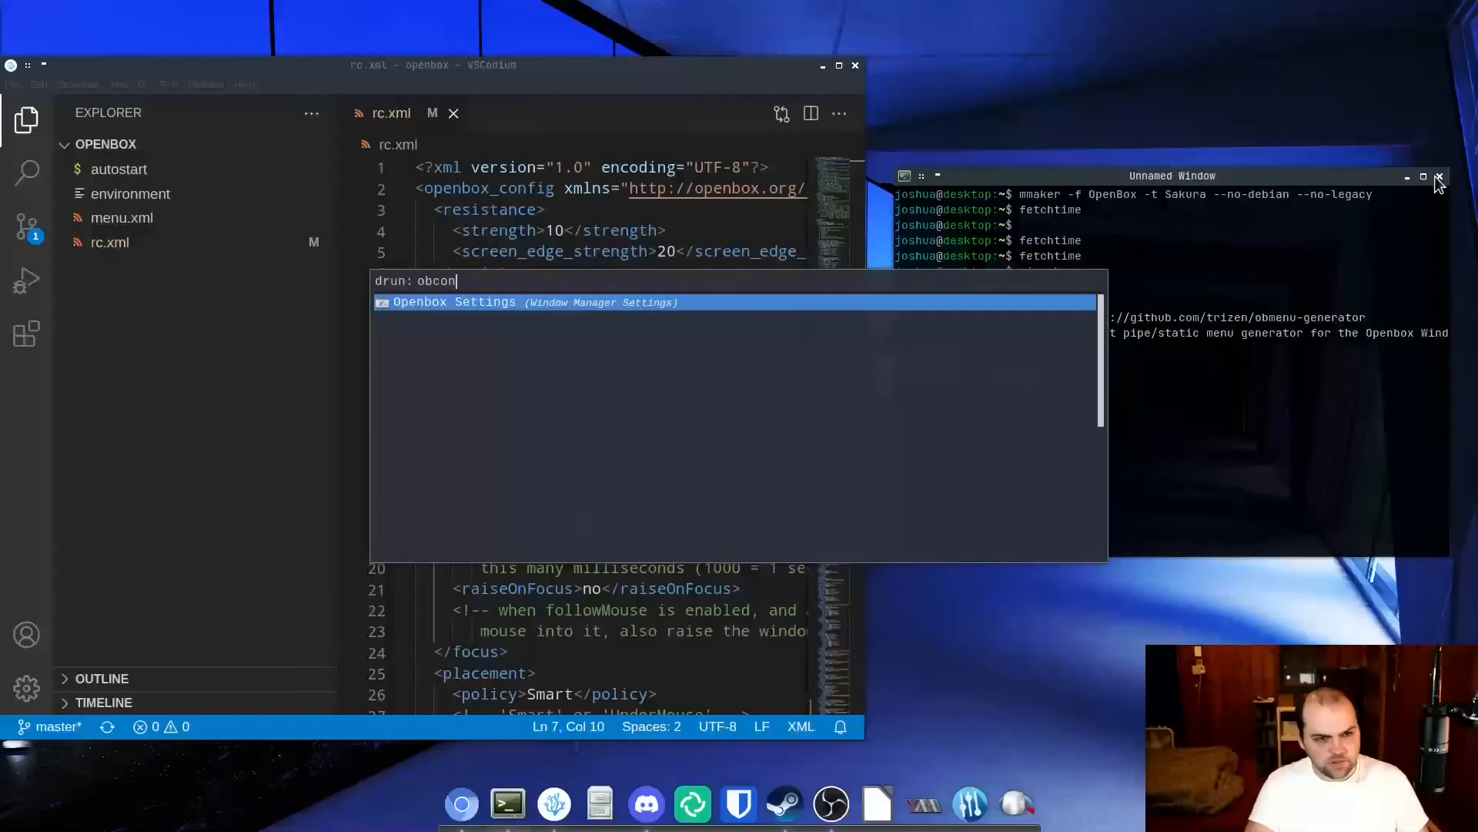
{"action": "key", "text": "Return"}
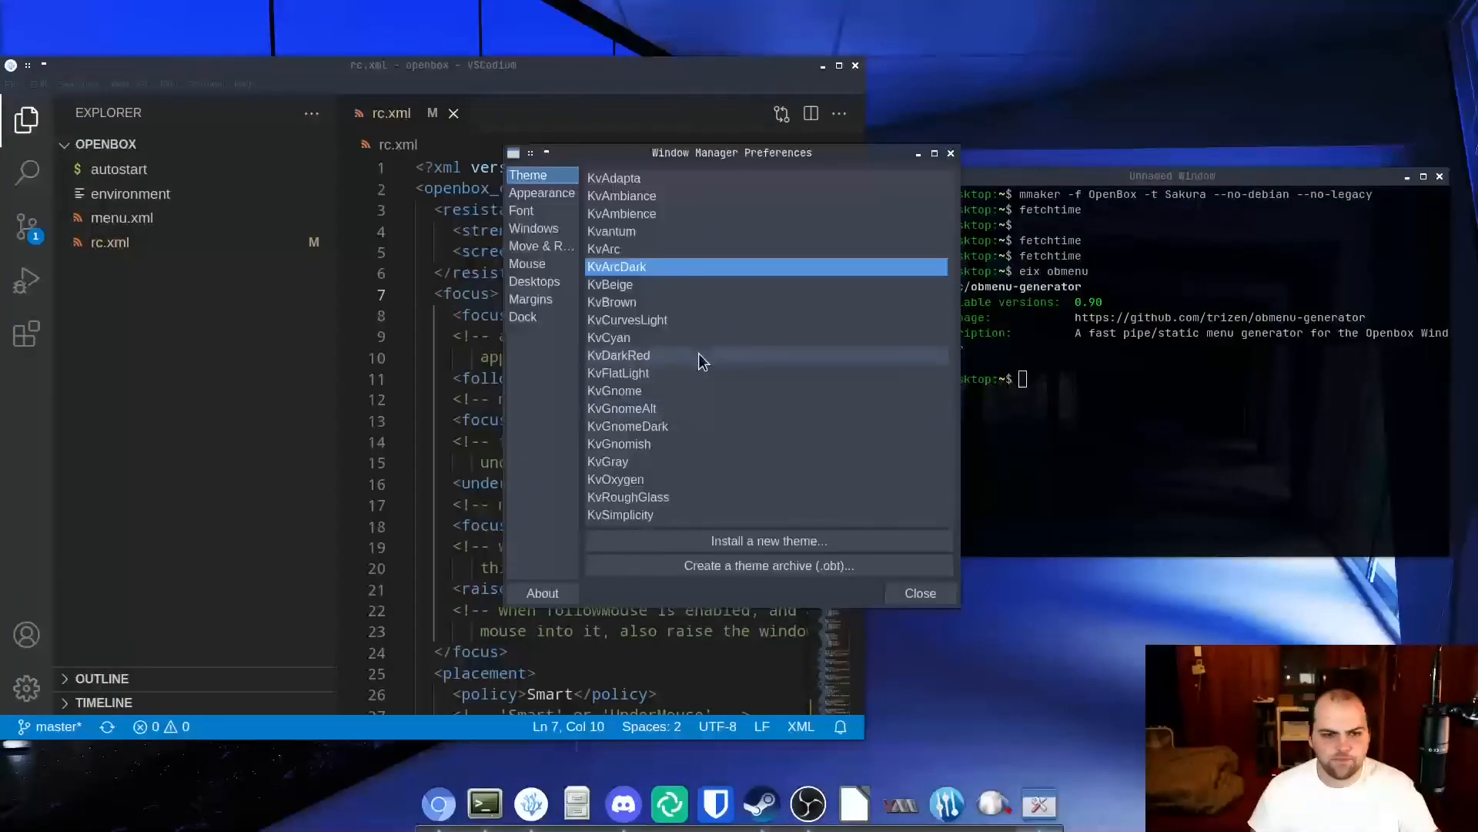
{"action": "scroll", "coordinate": [708, 350], "scroll_direction": "down", "scroll_amount": 3}
{"action": "scroll", "coordinate": [708, 354], "scroll_direction": "up", "scroll_amount": 5}
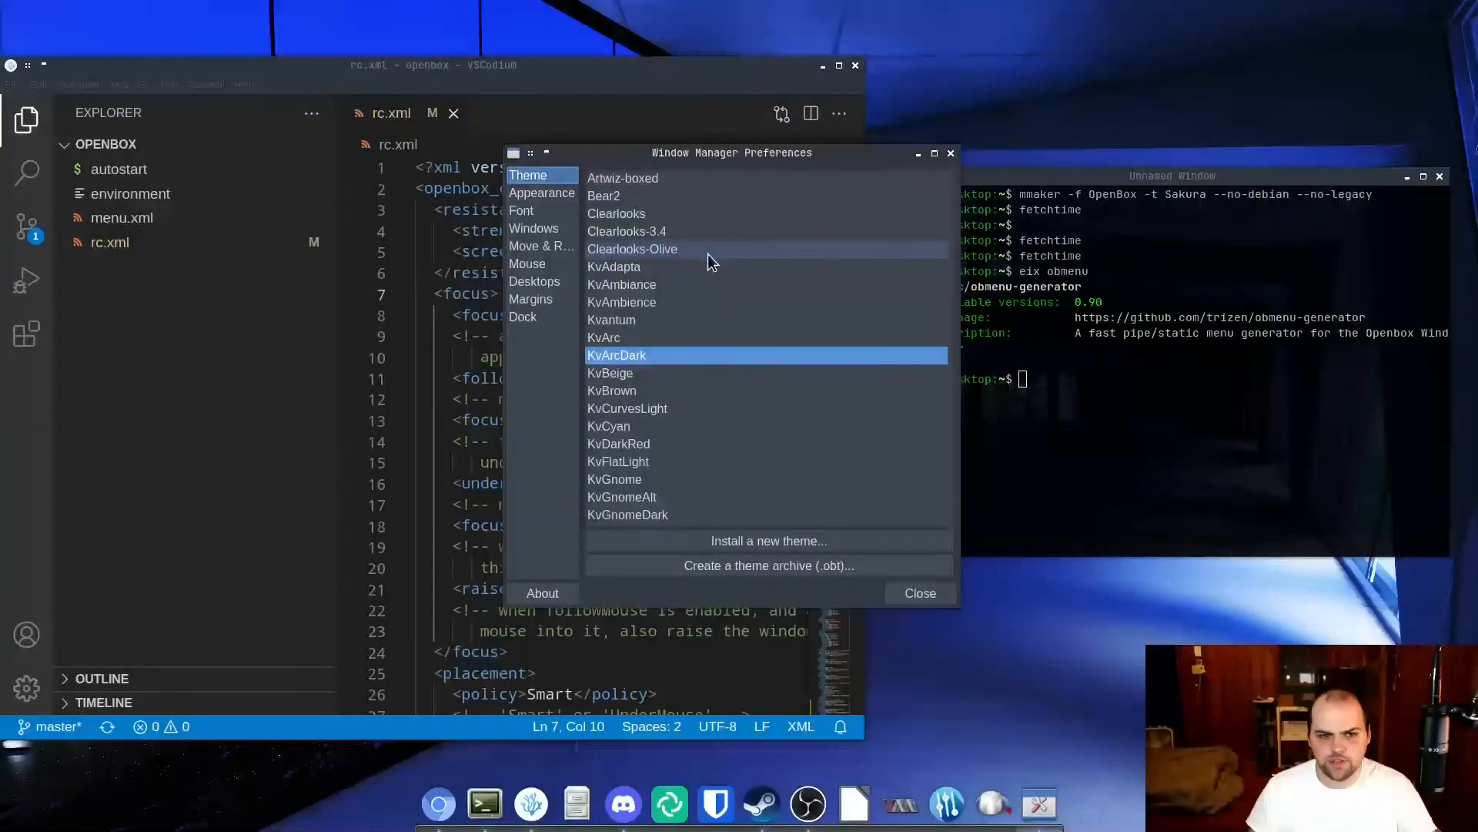
{"action": "left_click", "coordinate": [952, 150]}
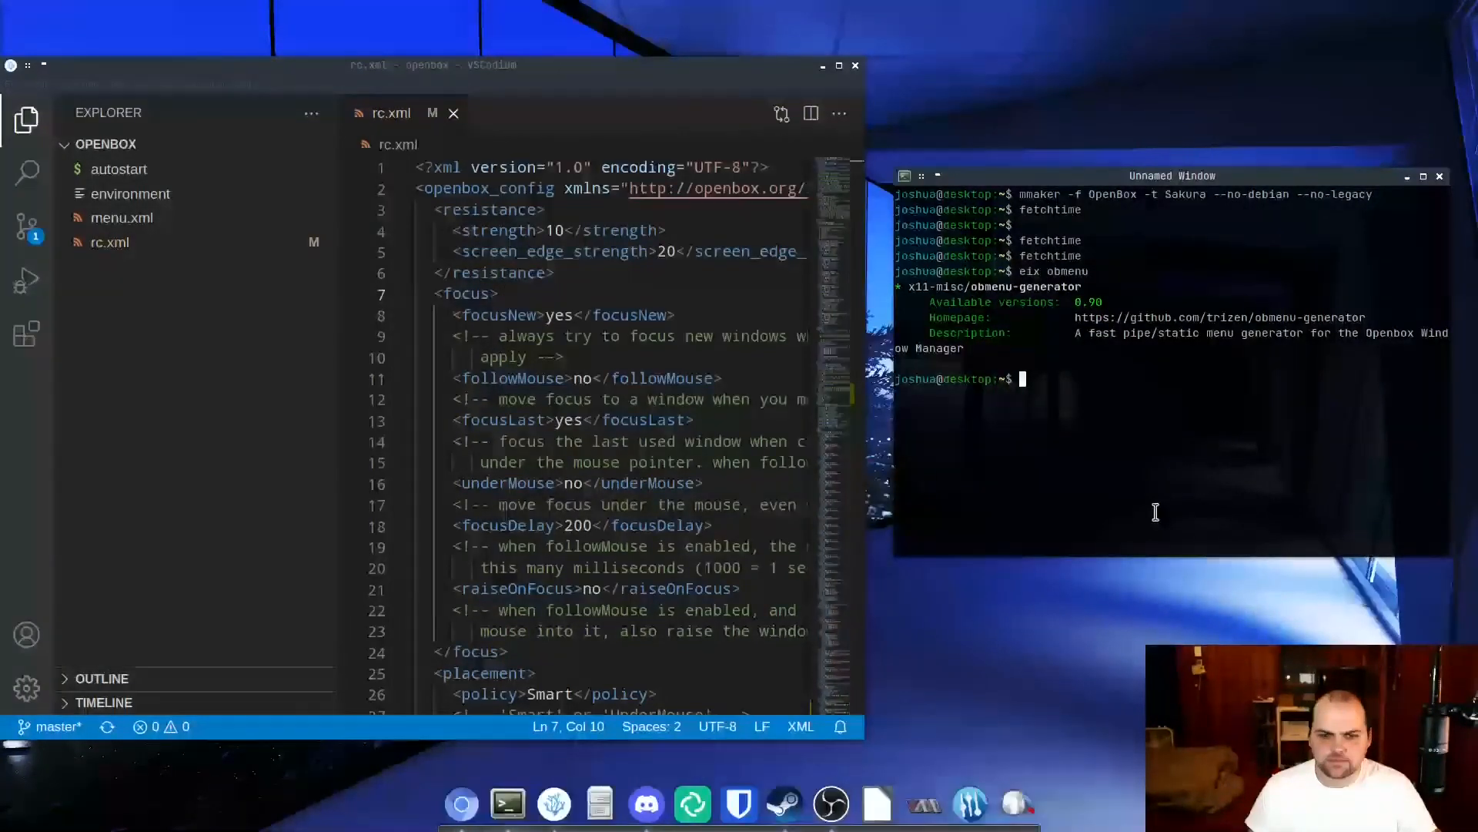